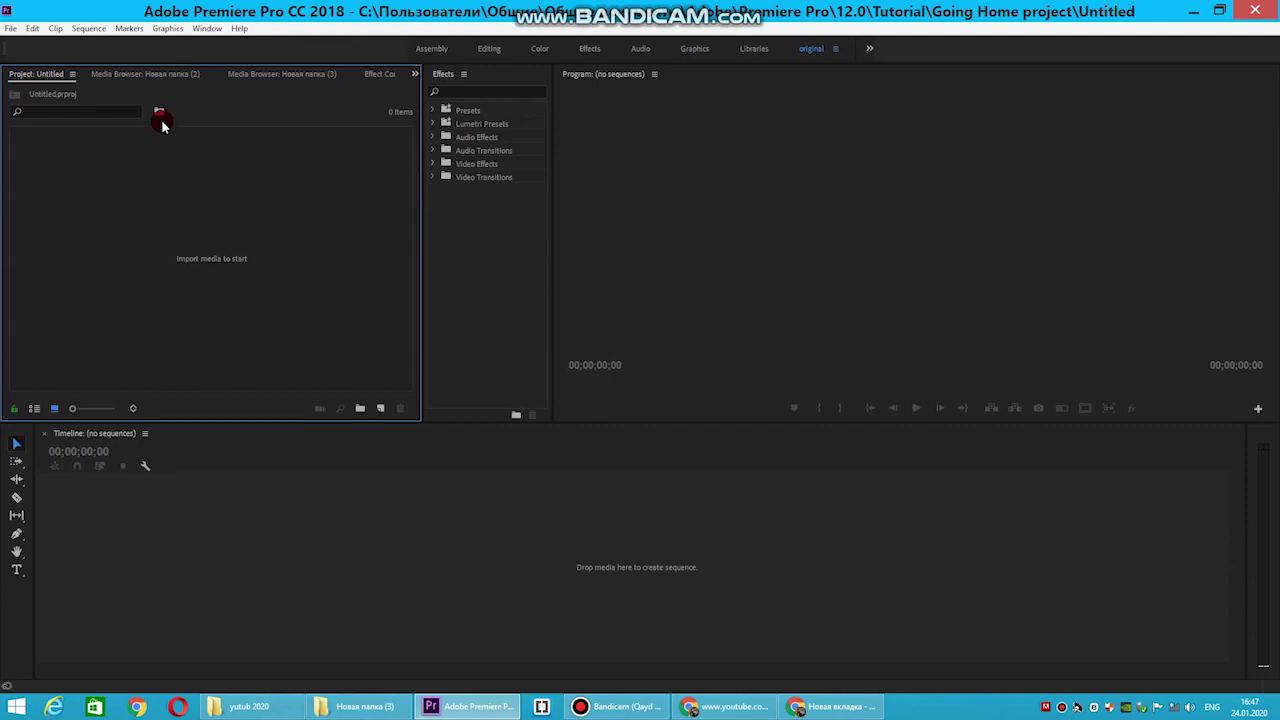
Create a new sequence from the Project panel with its default settings
right_click(127, 158)
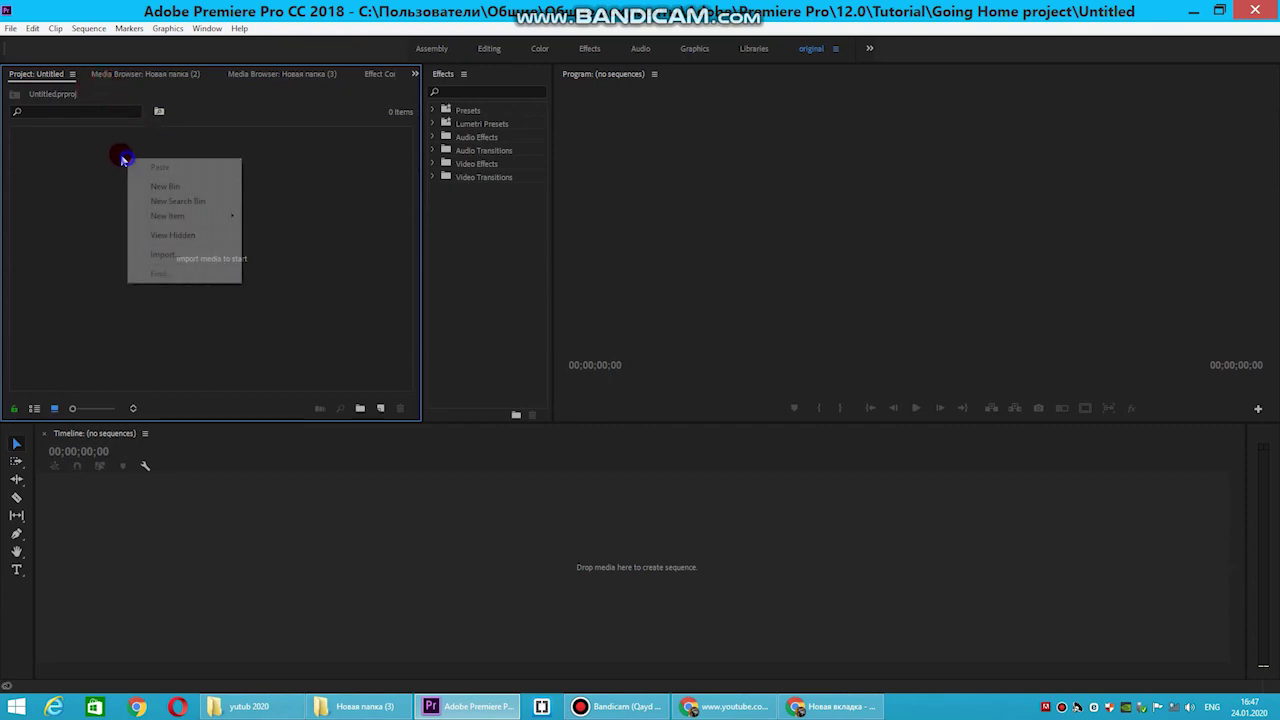
left_click(211, 215)
left_click(285, 217)
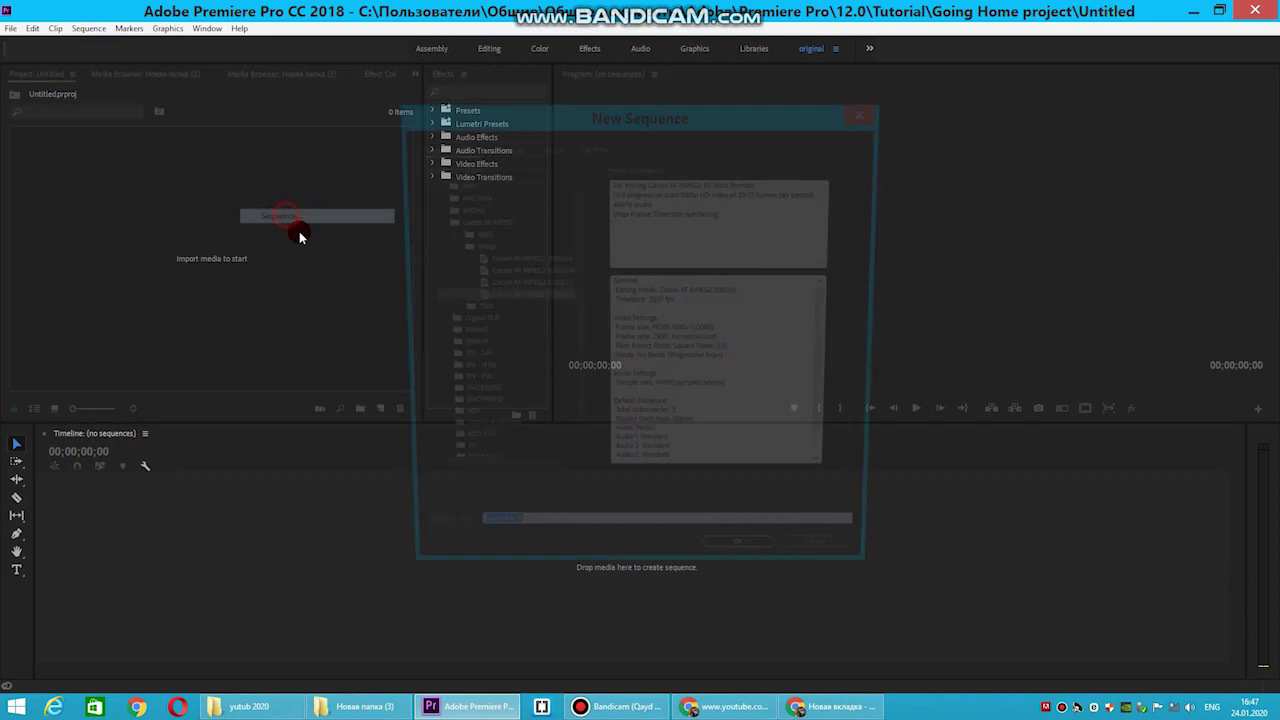
left_click(733, 571)
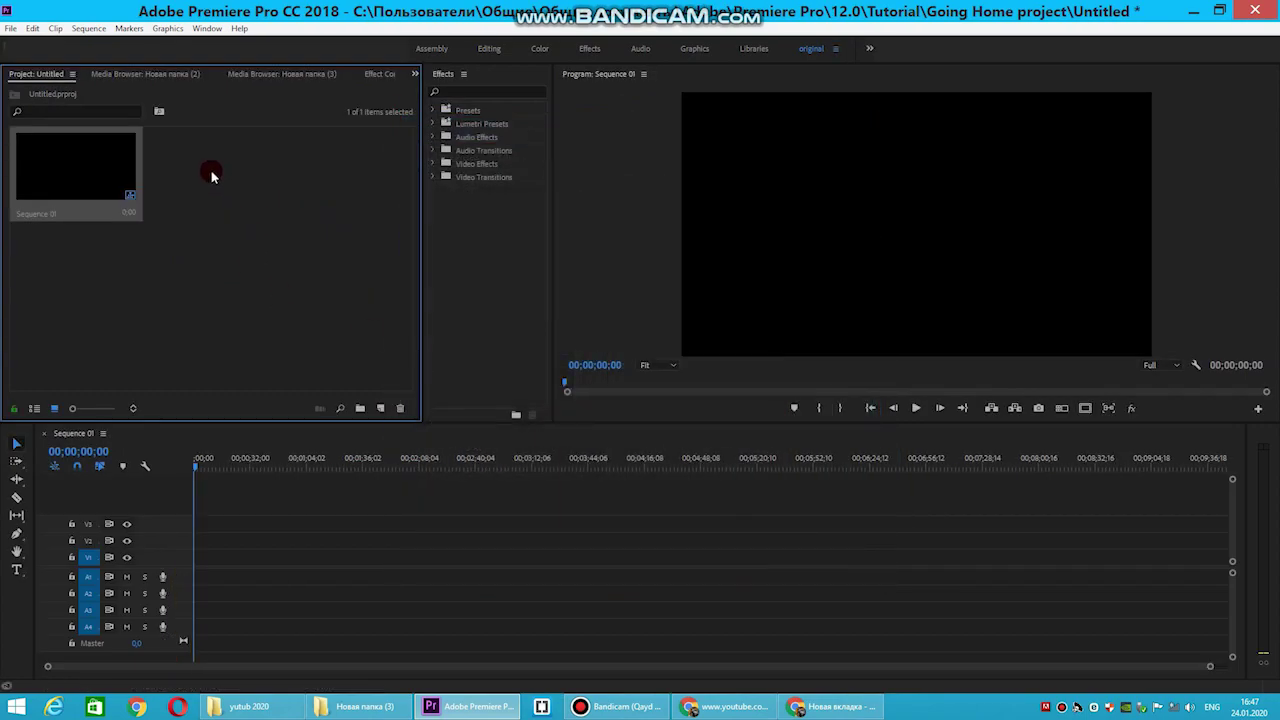
Drag MVI_0320 from the Media Browser onto the start of V1 and enlarge the timeline view
left_click(151, 74)
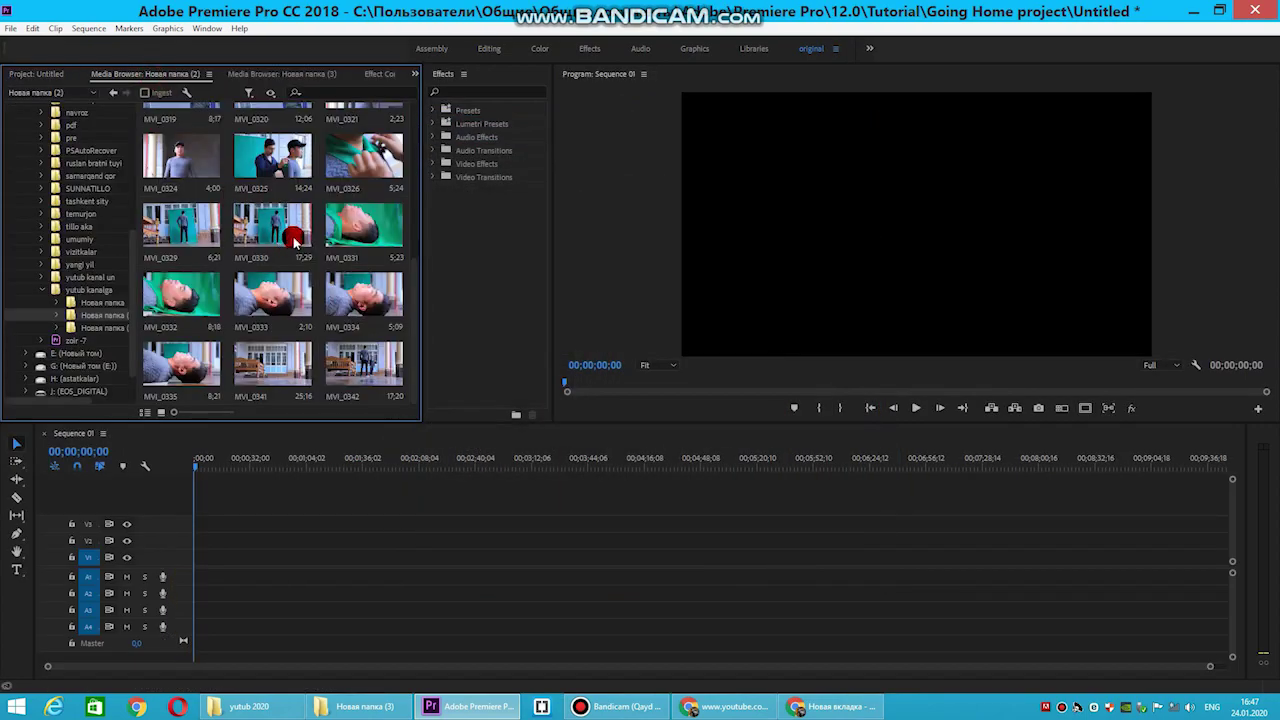
scroll(285, 230, "up", 1)
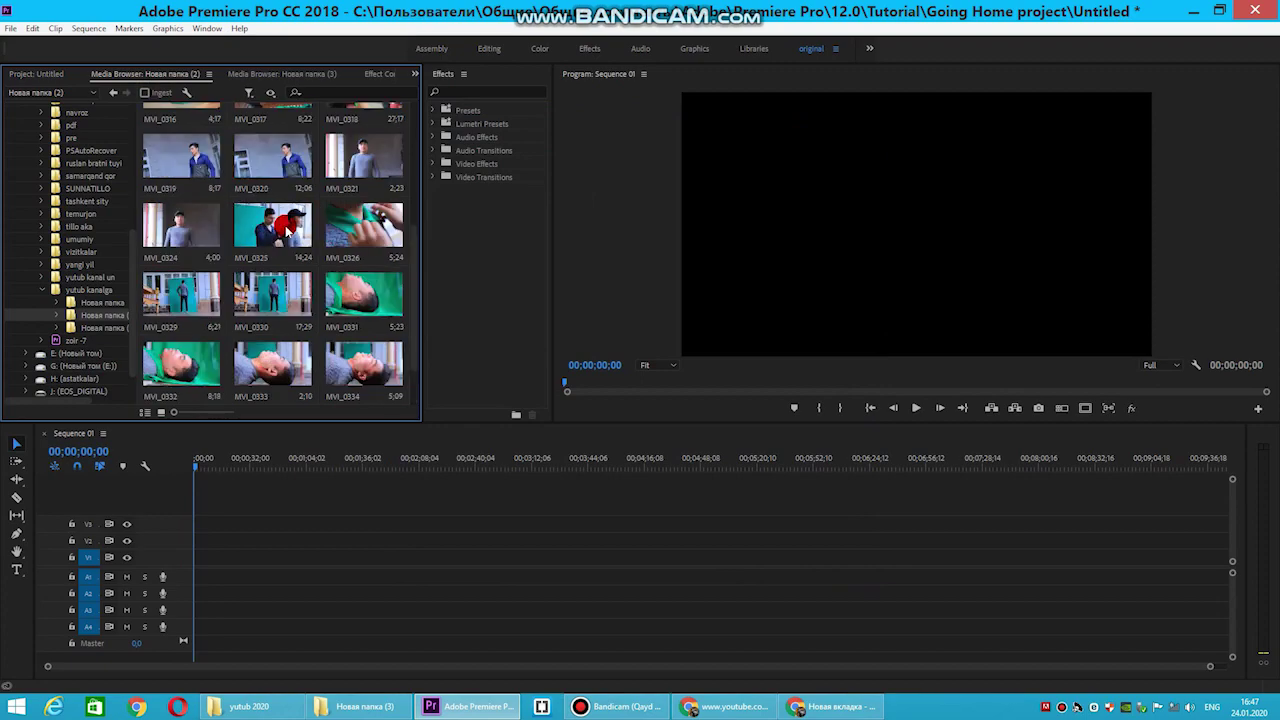
scroll(287, 228, "down", 1)
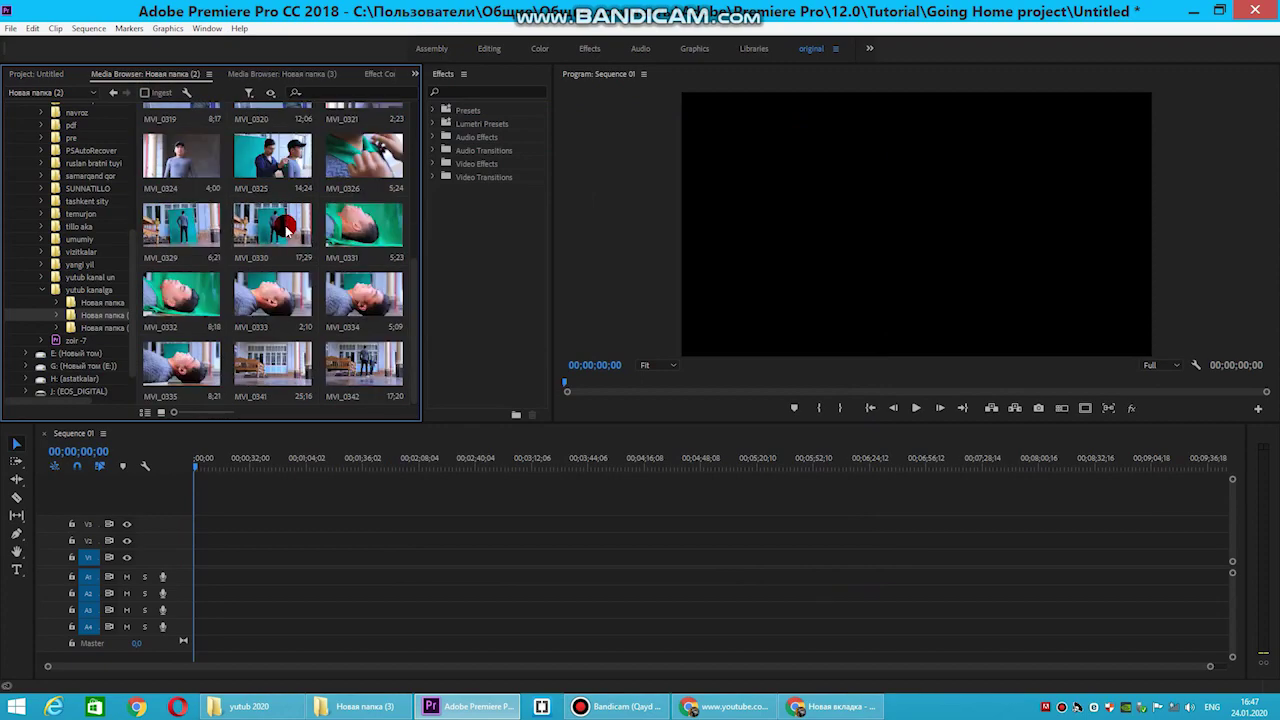
scroll(280, 229, "up", 1)
scroll(268, 228, "up", 1)
left_click_drag(305, 350, 277, 545)
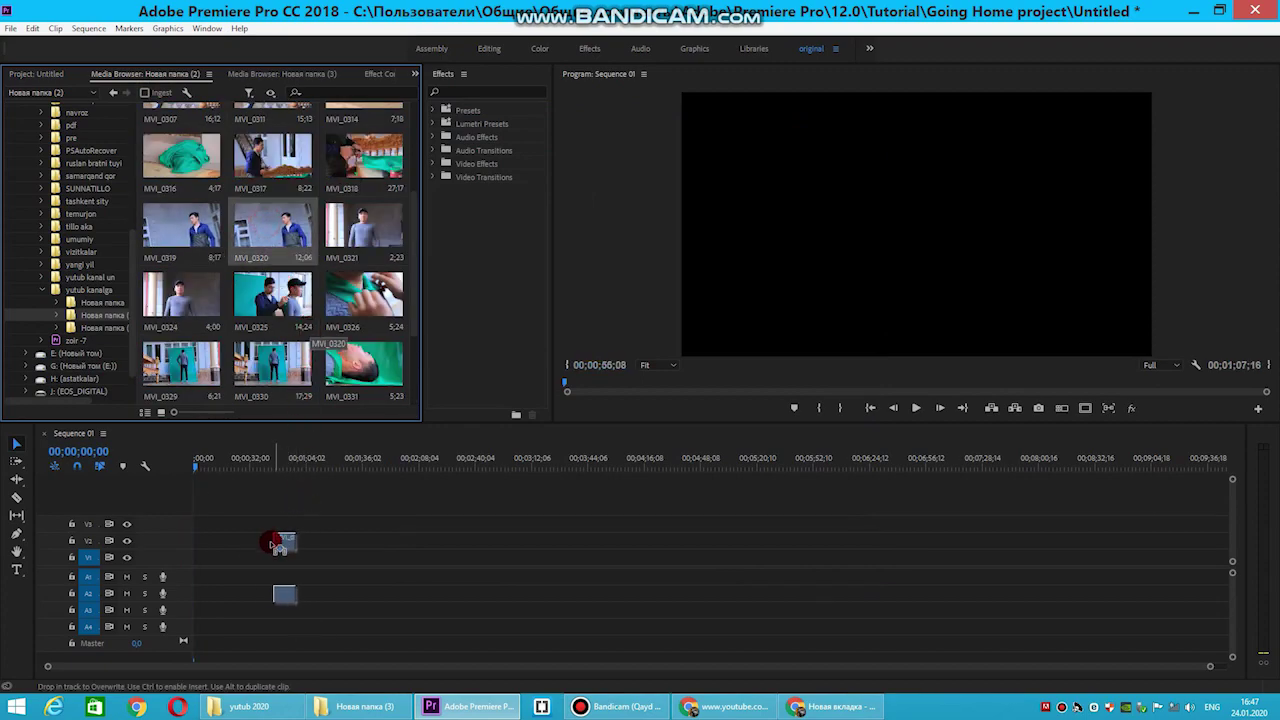
left_click_drag(190, 553, 206, 531)
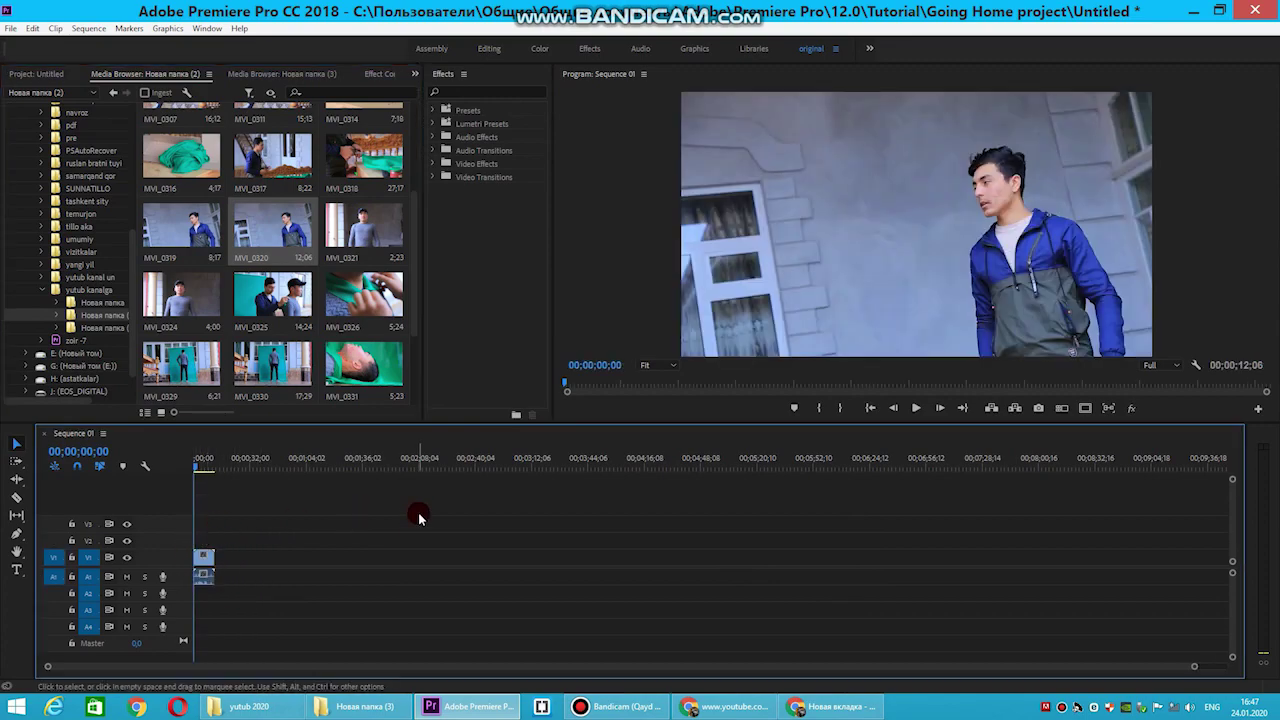
left_click_drag(1194, 668, 200, 668)
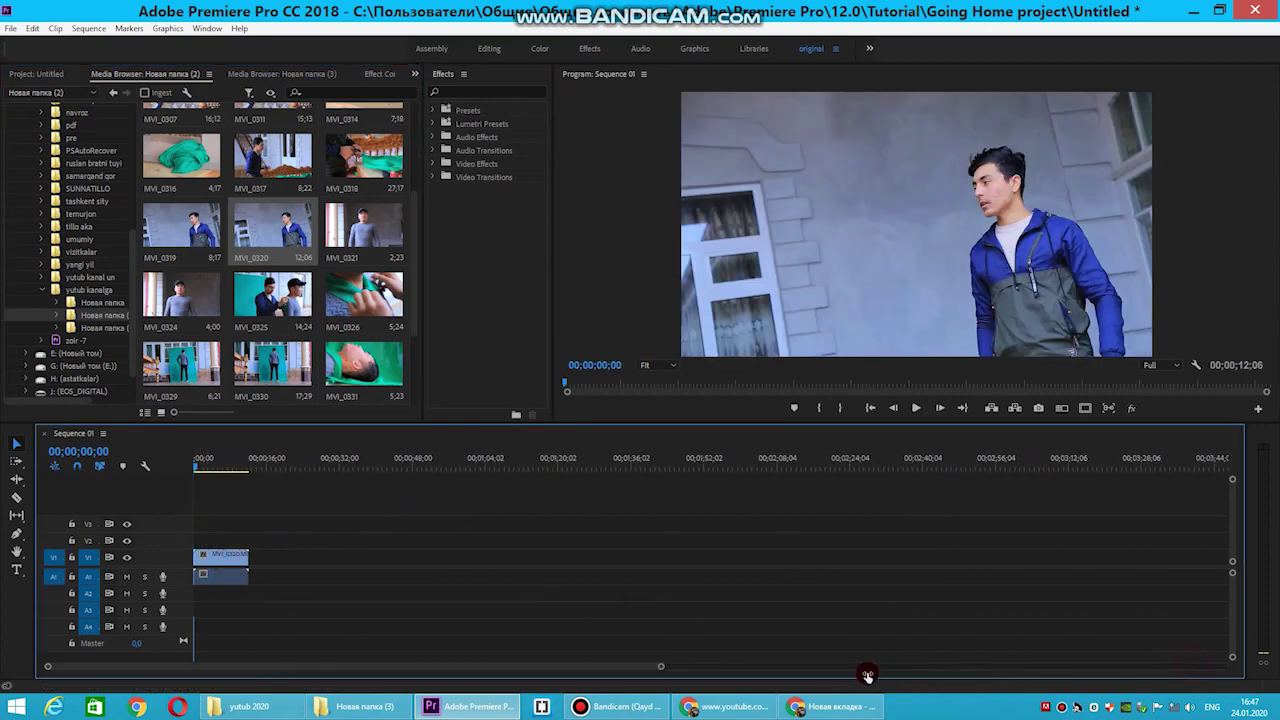
Cut MVI_0320 at 0;27, ripple-delete the opening 27 frames, and play the result
left_click(915, 408)
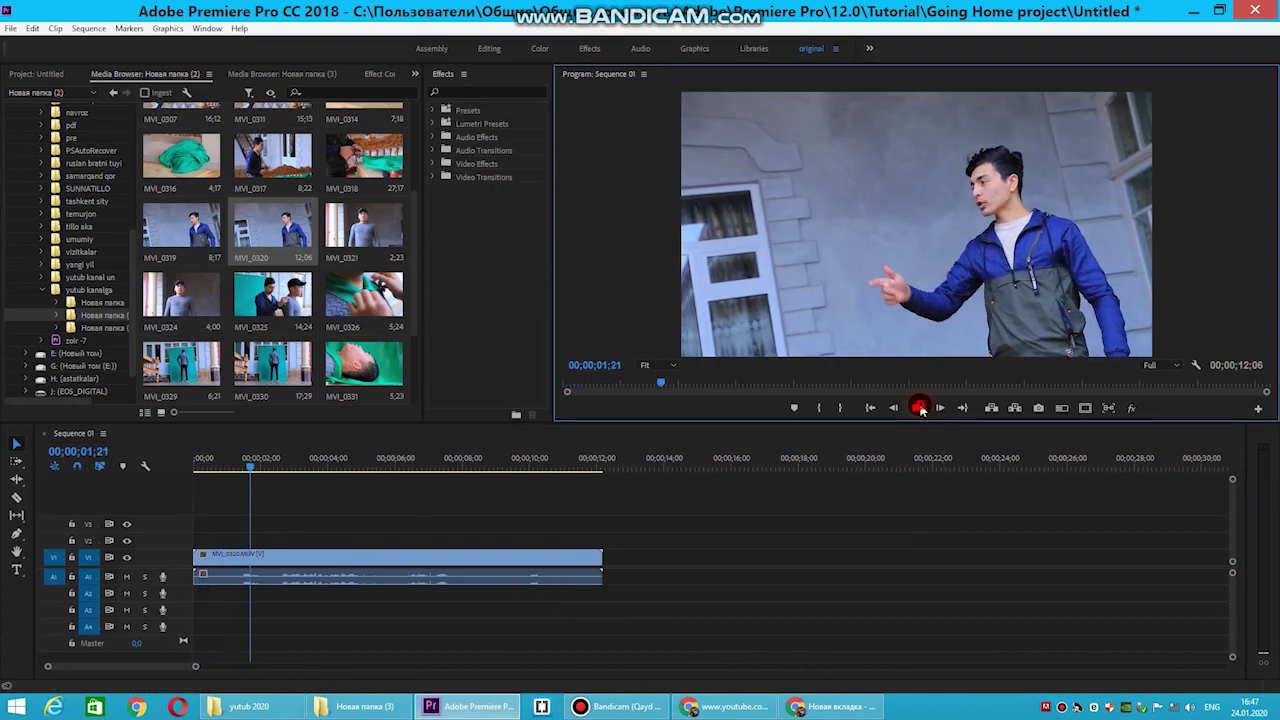
left_click(223, 460)
key("c")
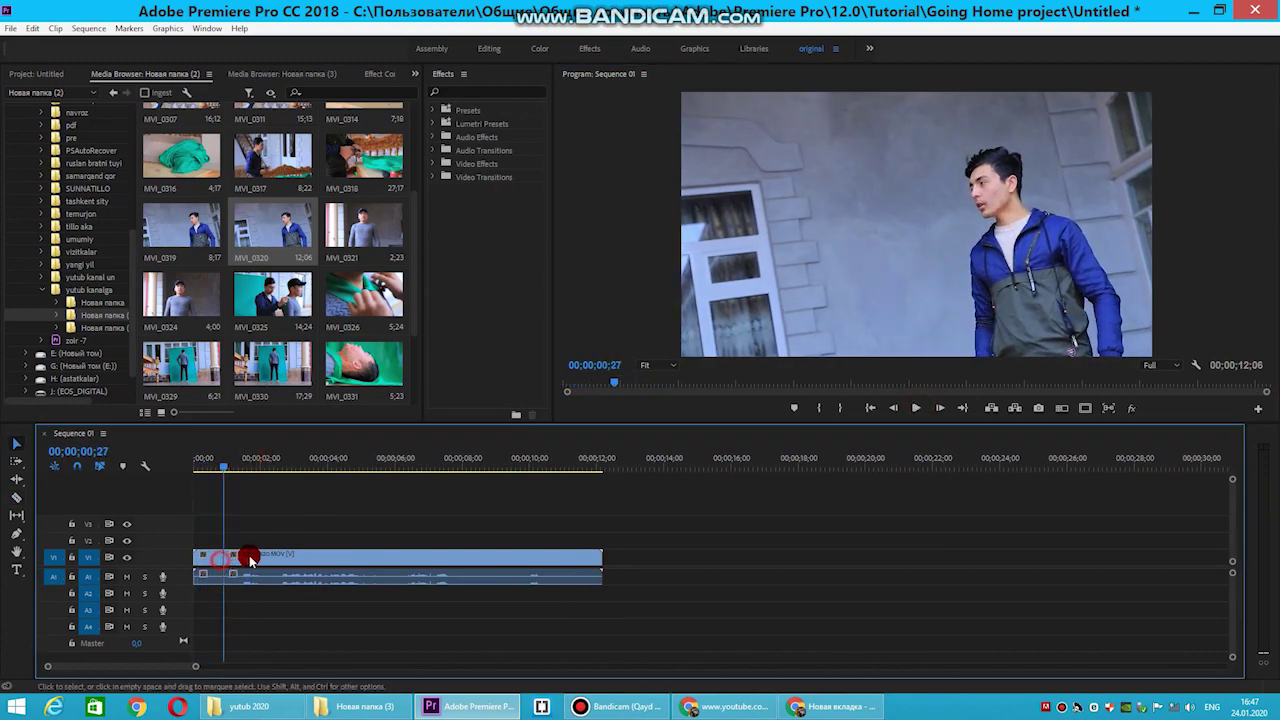
key("v")
left_click(205, 558)
key("Delete")
left_click(205, 558)
key("Delete")
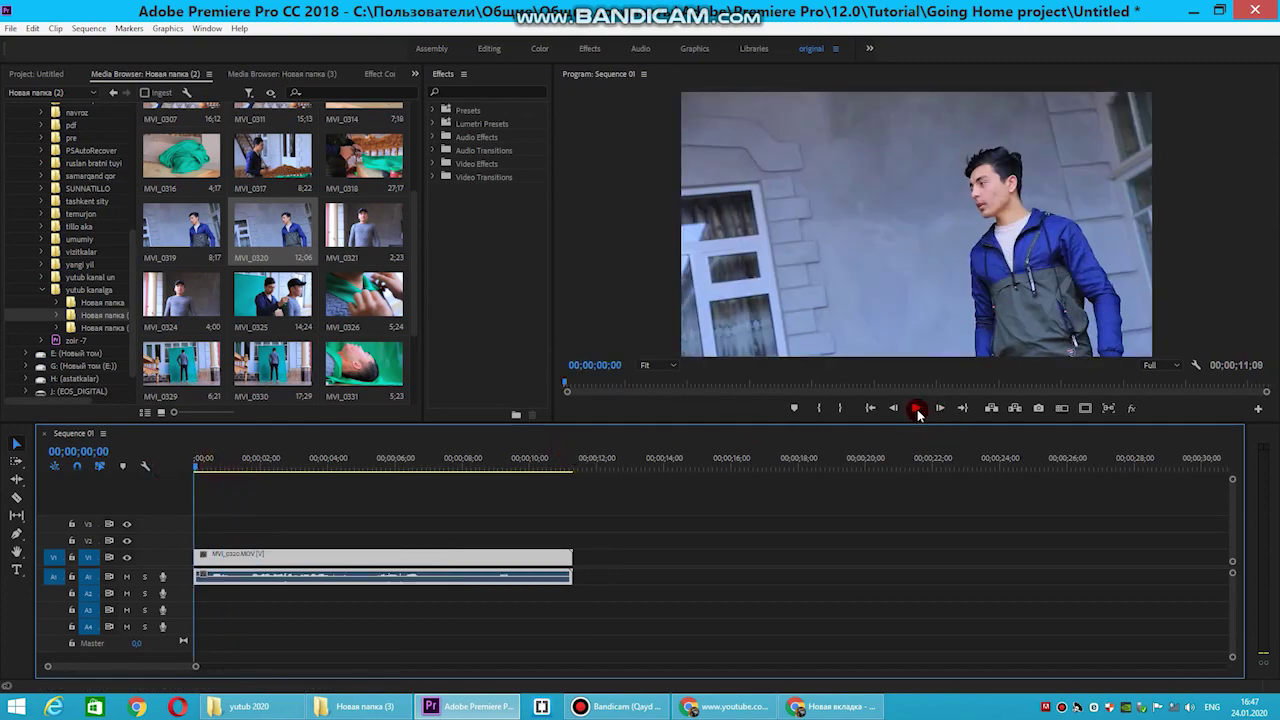
left_click(917, 409)
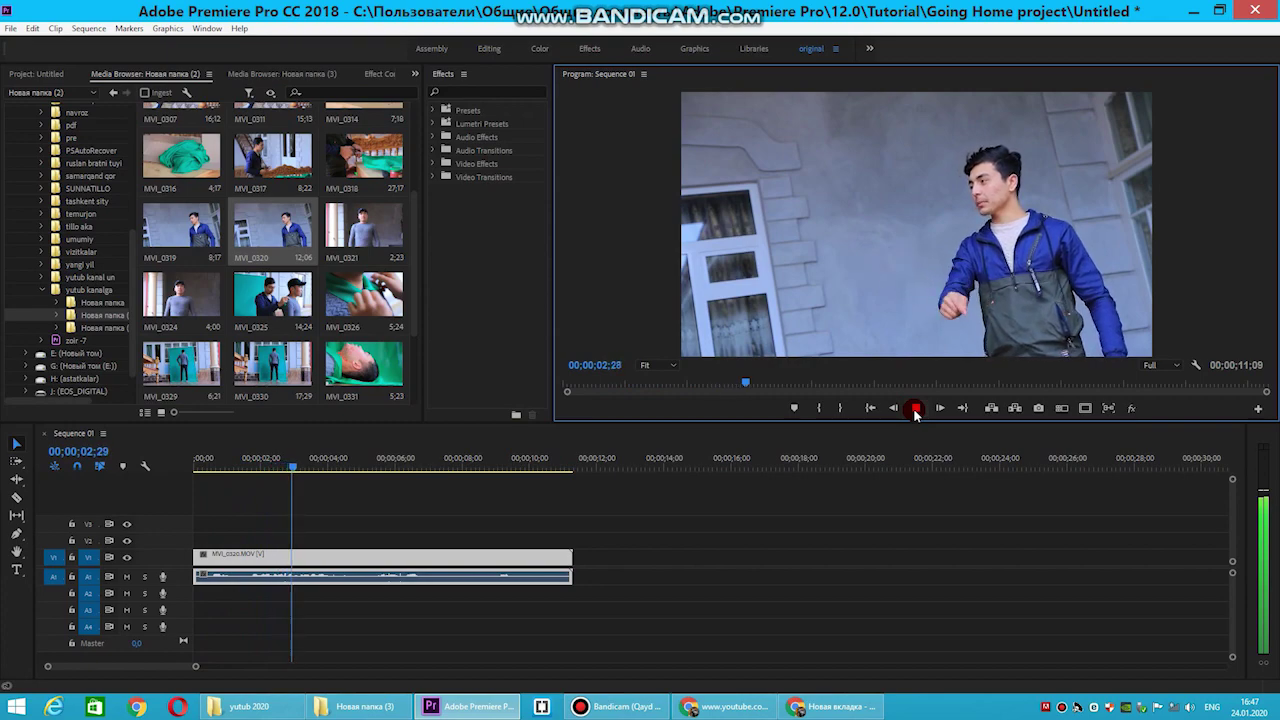
Split MVI_0320 at 4;04 and insert a shortened MVI_0324 shot after the split
left_click(360, 548)
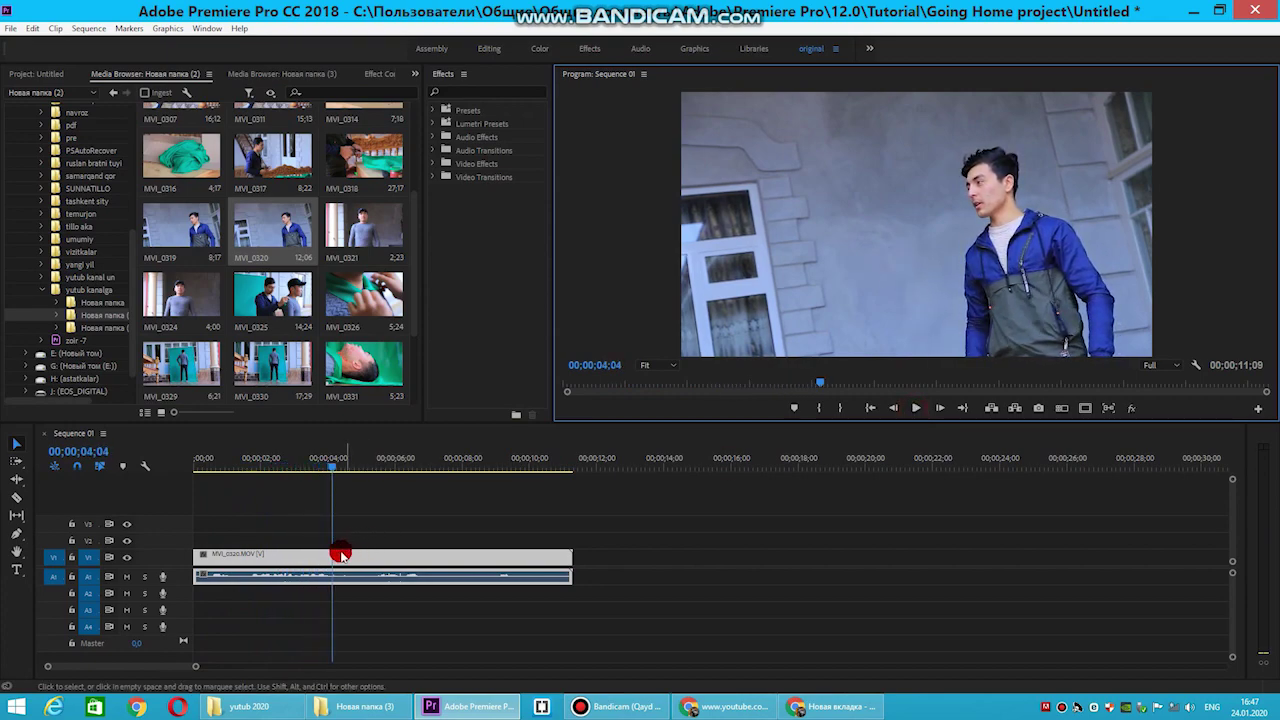
key("c")
left_click(331, 556)
left_click_drag(357, 558, 857, 561)
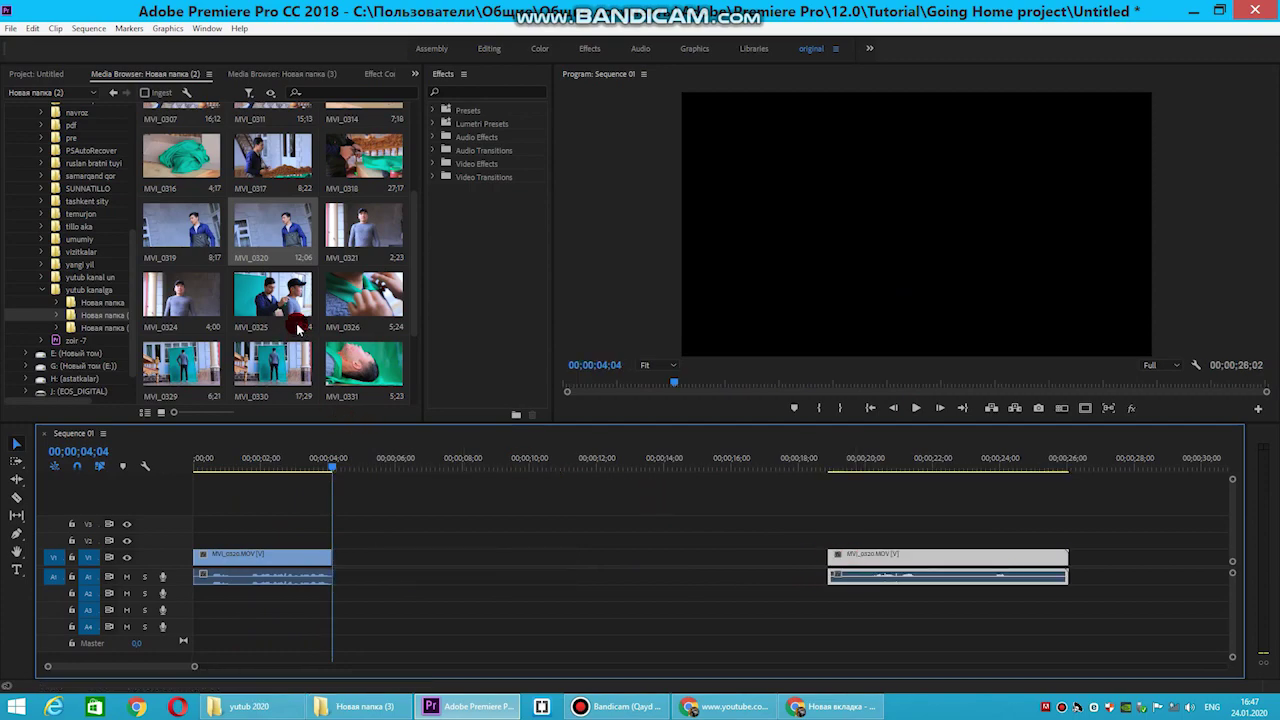
left_click_drag(178, 294, 336, 556)
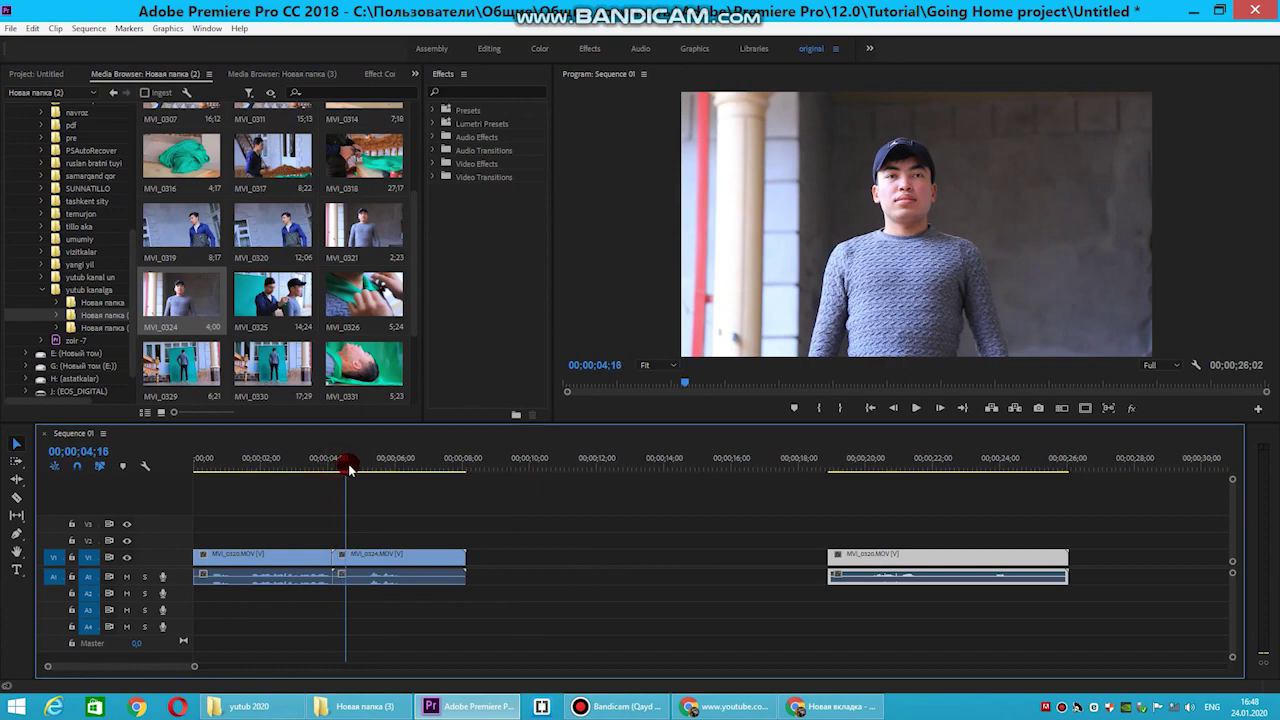
mouse_move(349, 470)
left_mouse_down()
mouse_move(369, 472)
mouse_move(372, 493)
left_mouse_up()
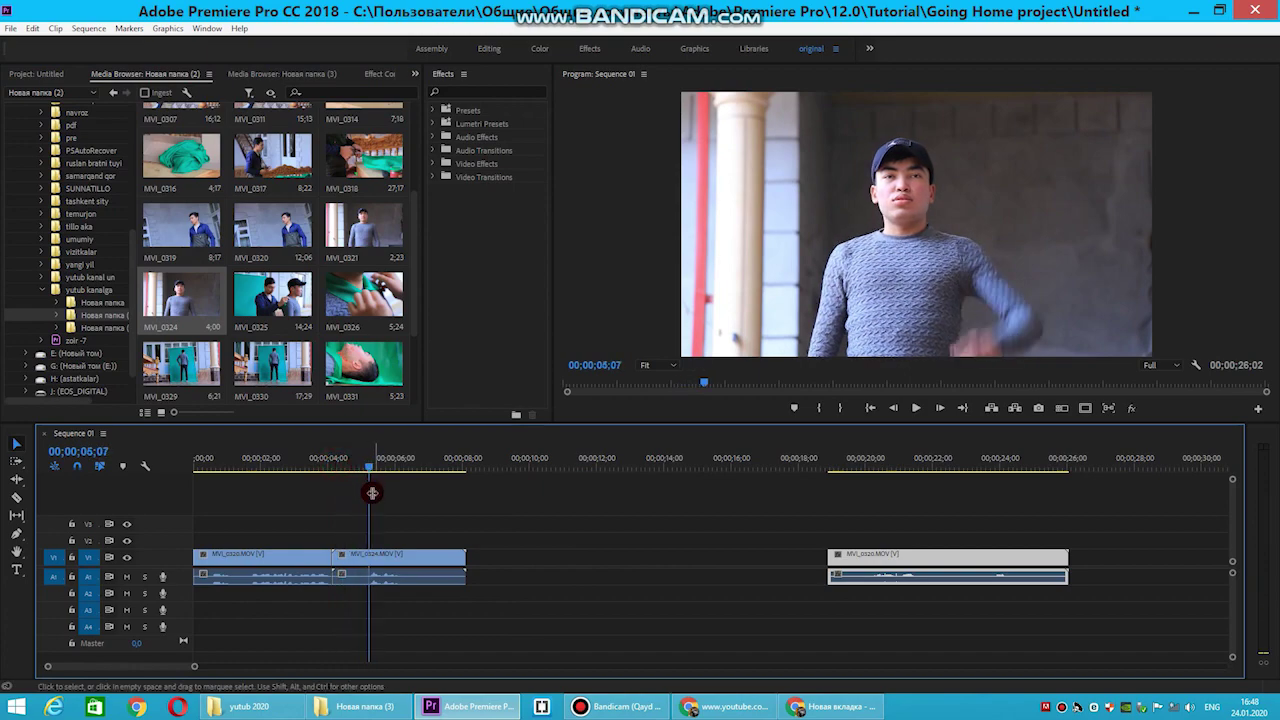
left_click_drag(390, 560, 357, 560)
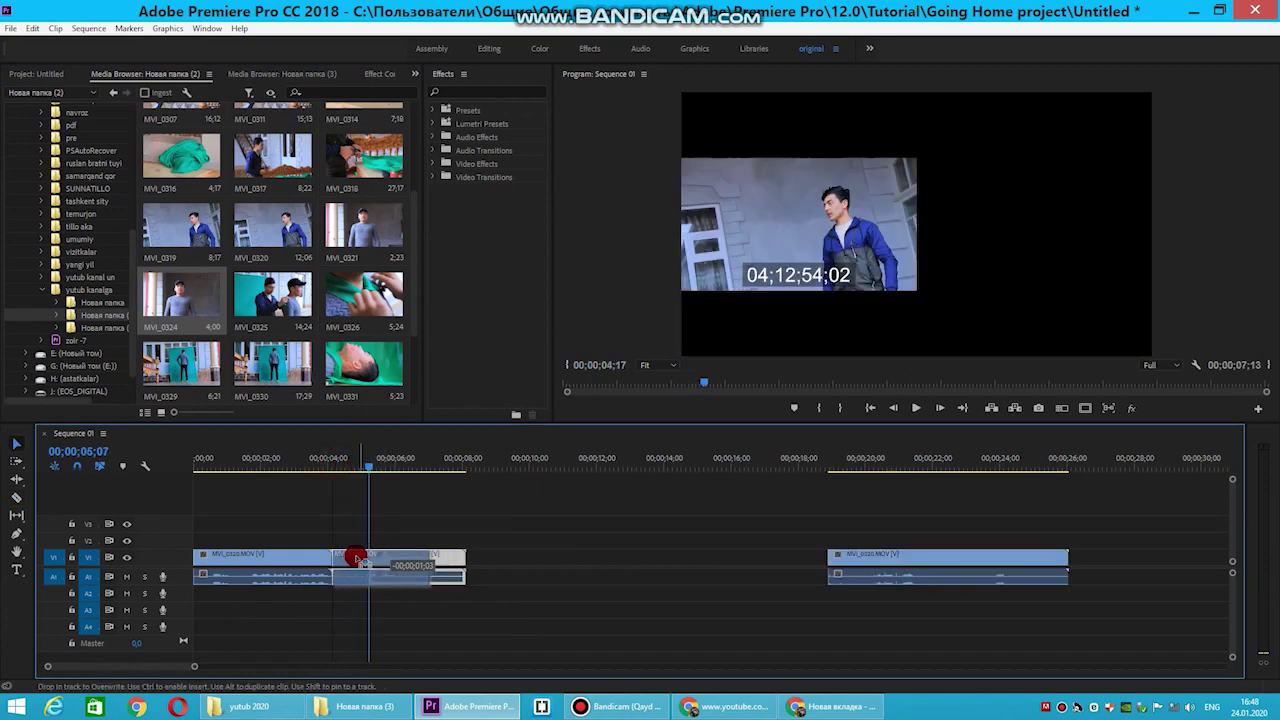
left_click(328, 457)
left_click(911, 410)
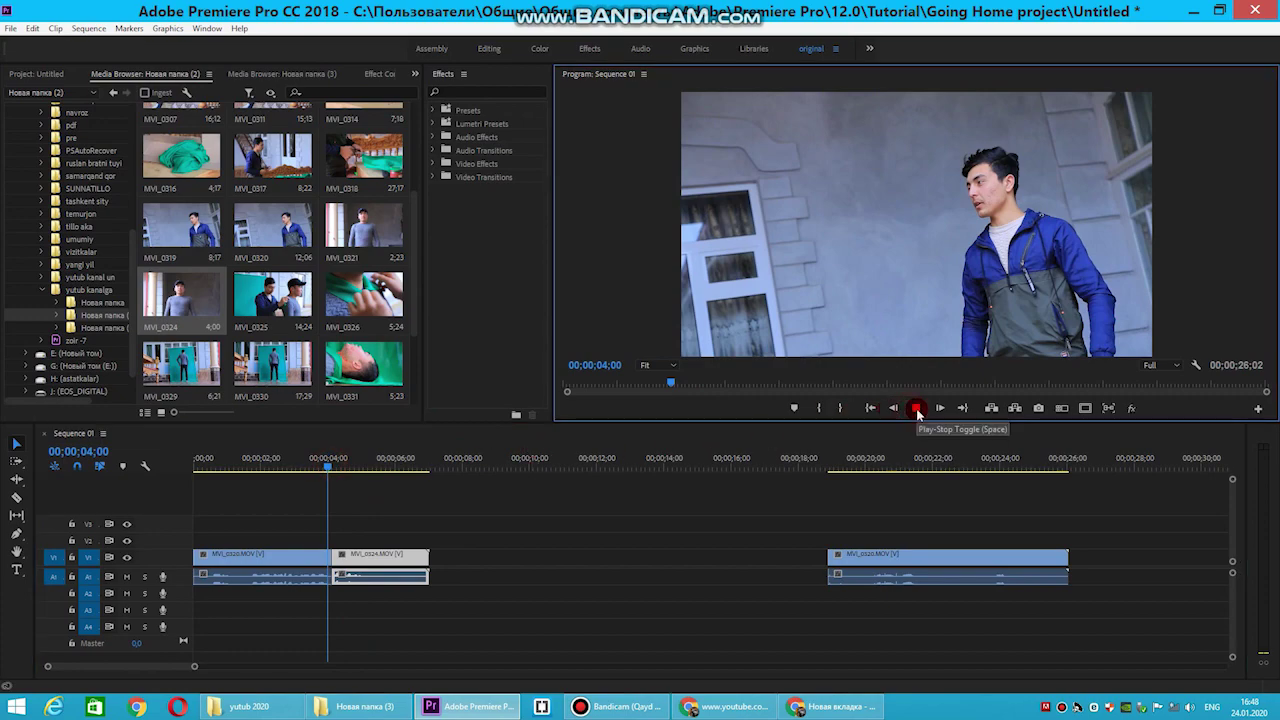
left_click(916, 409)
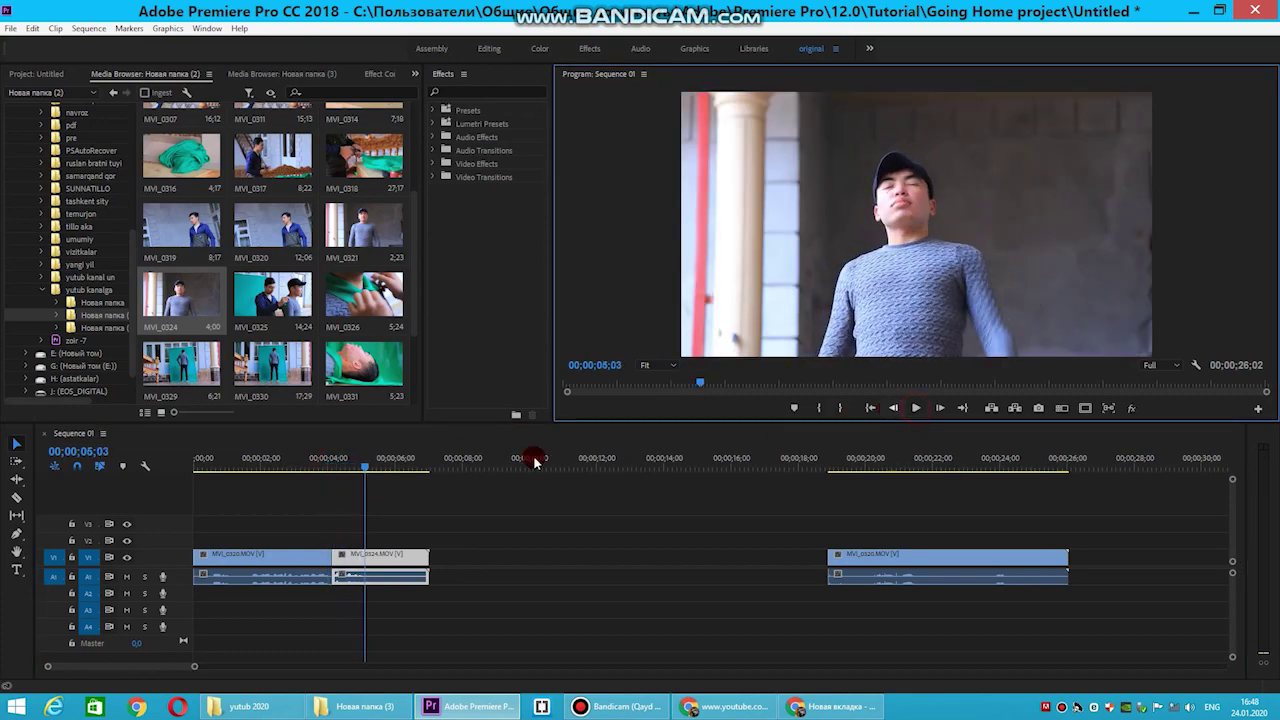
Slide the later MVI_0320 part back, split at 6;10, and ripple-delete the unwanted segment
left_click(363, 470)
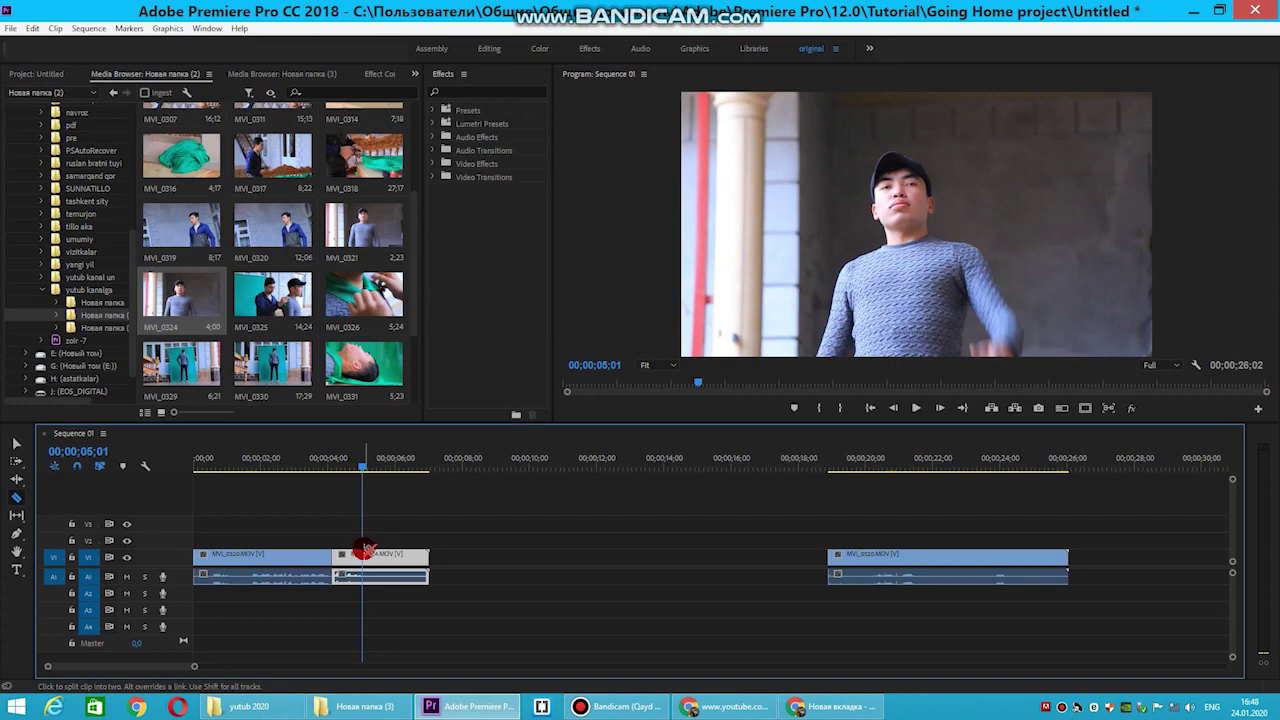
right_click(395, 556)
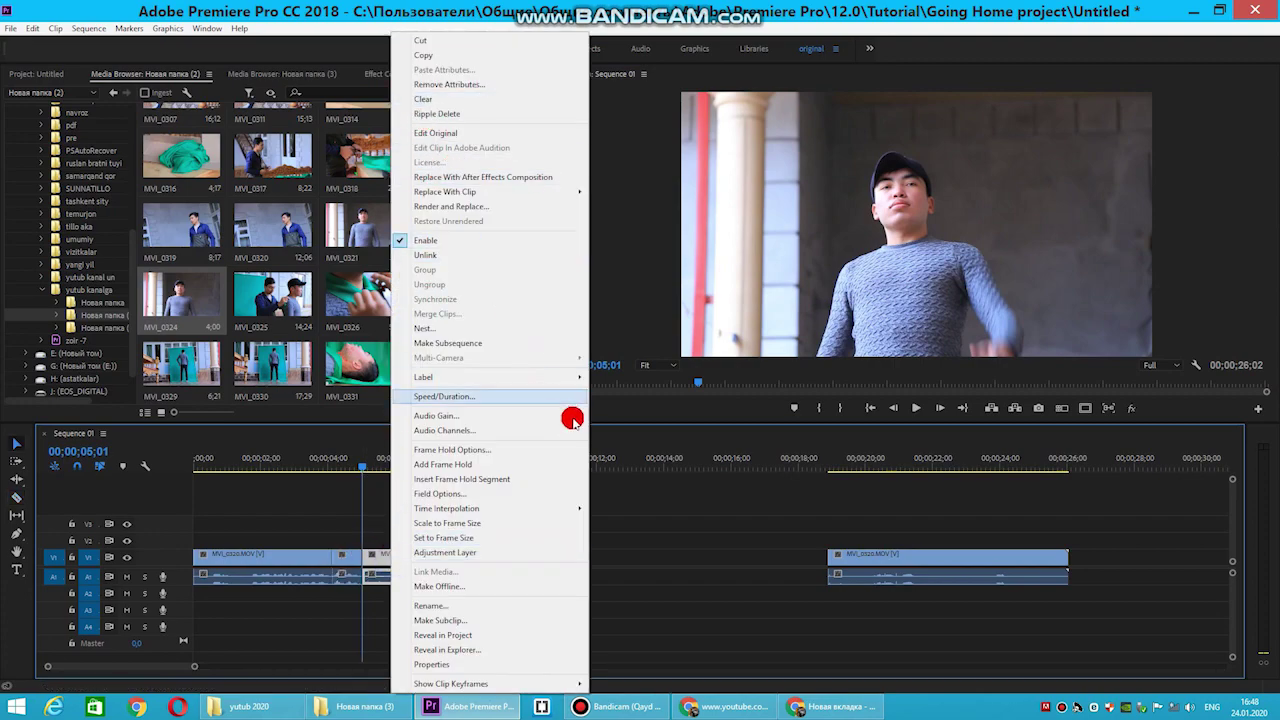
left_click(606, 522)
left_click_drag(855, 553, 388, 533)
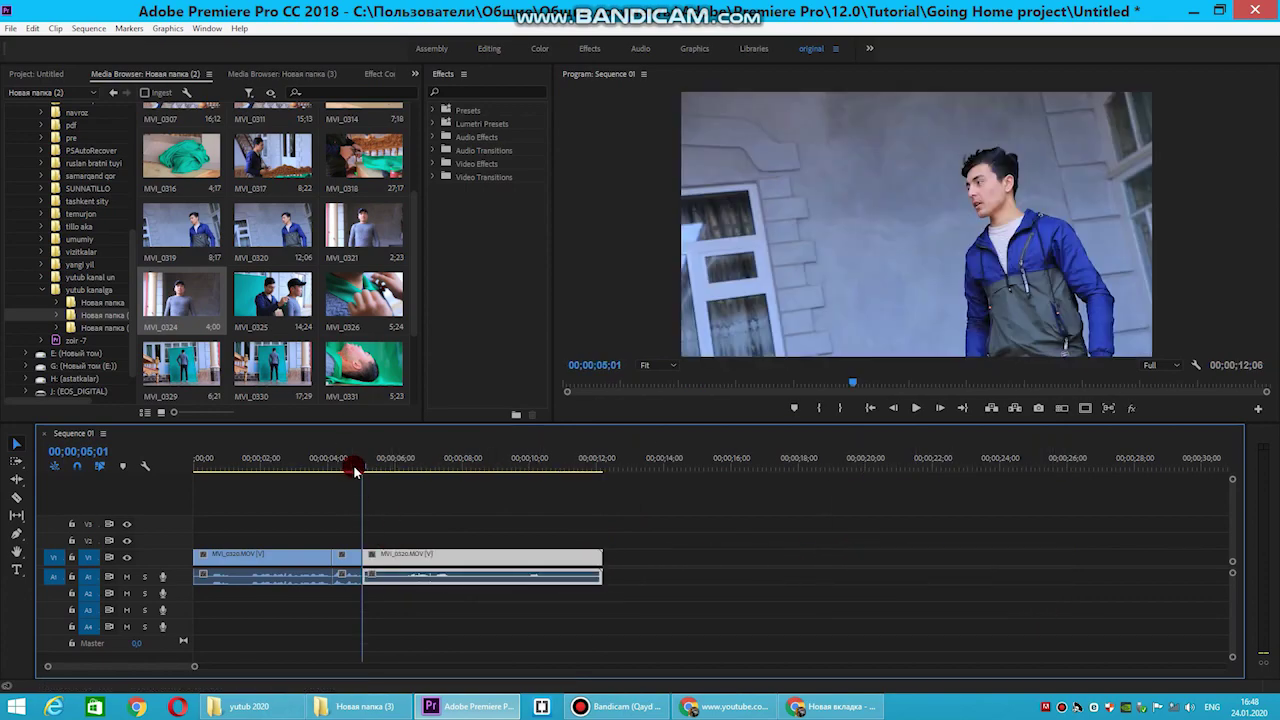
left_click_drag(373, 461, 408, 466)
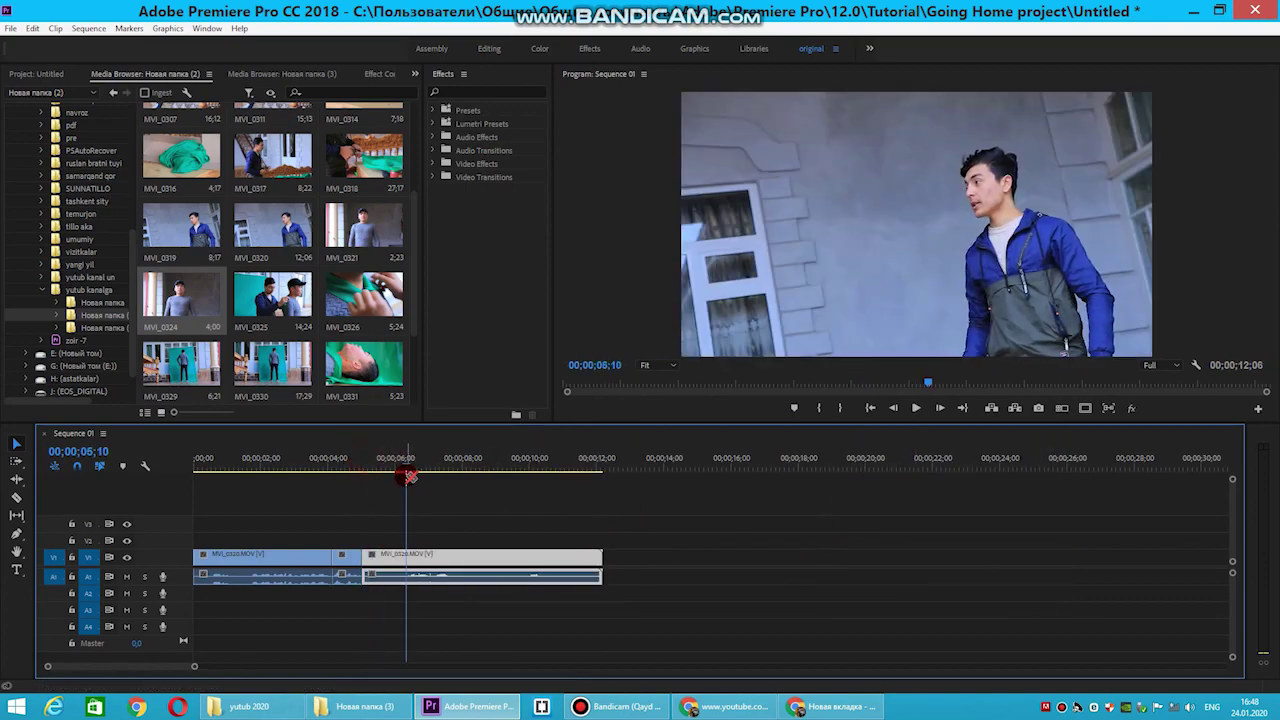
left_click(410, 553)
key("v")
left_click(374, 560)
key("shift+Delete")
left_click(357, 454)
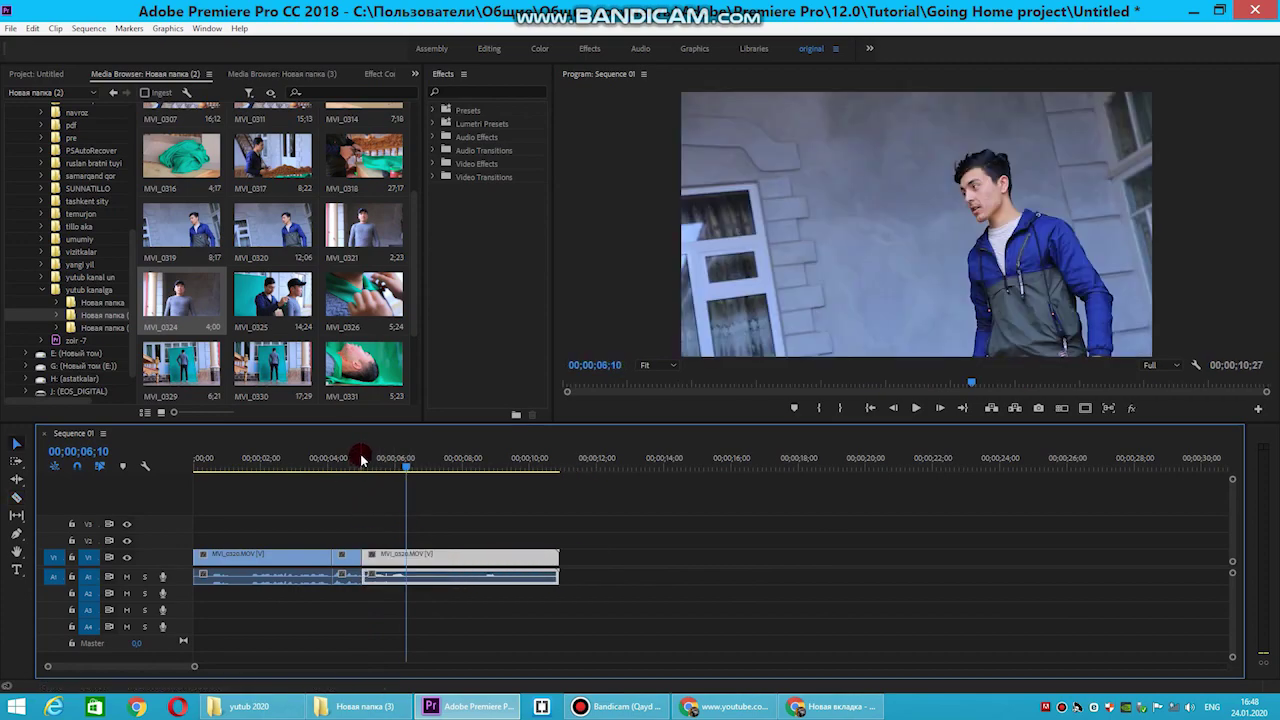
left_click(1017, 409)
left_click(918, 409)
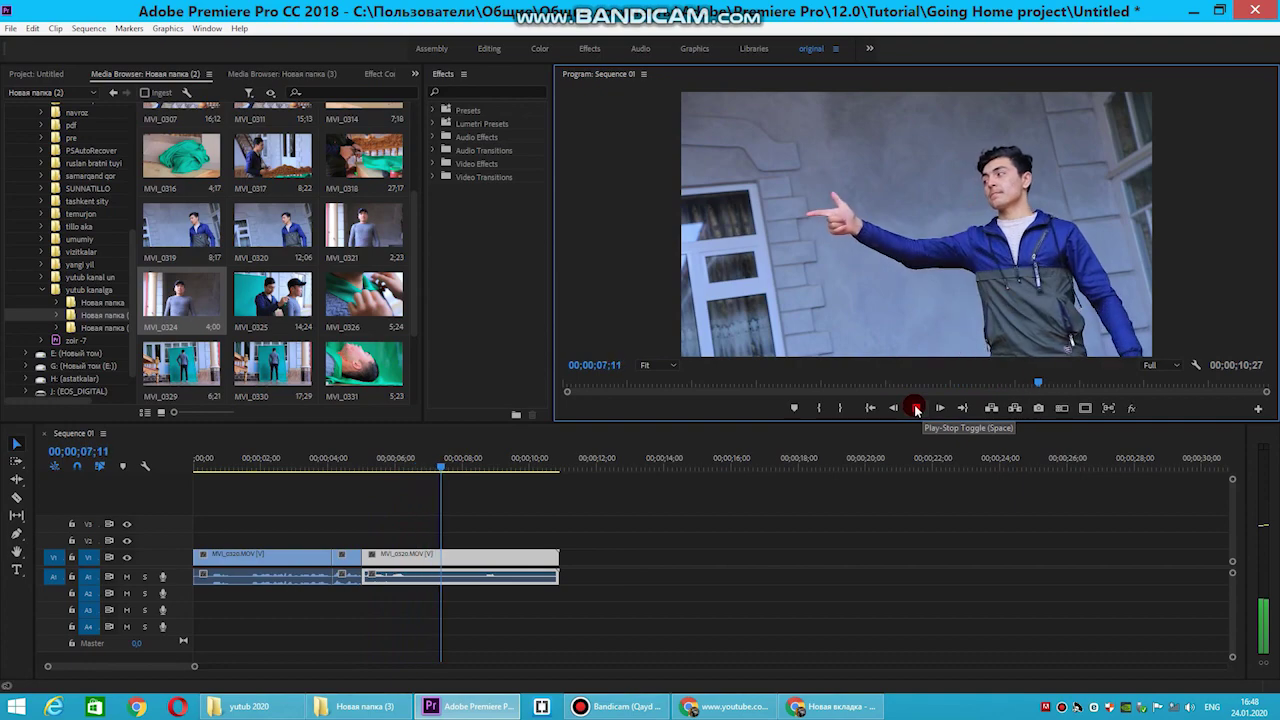
End the sequence at 7;28 by deleting everything after it
left_click(916, 408)
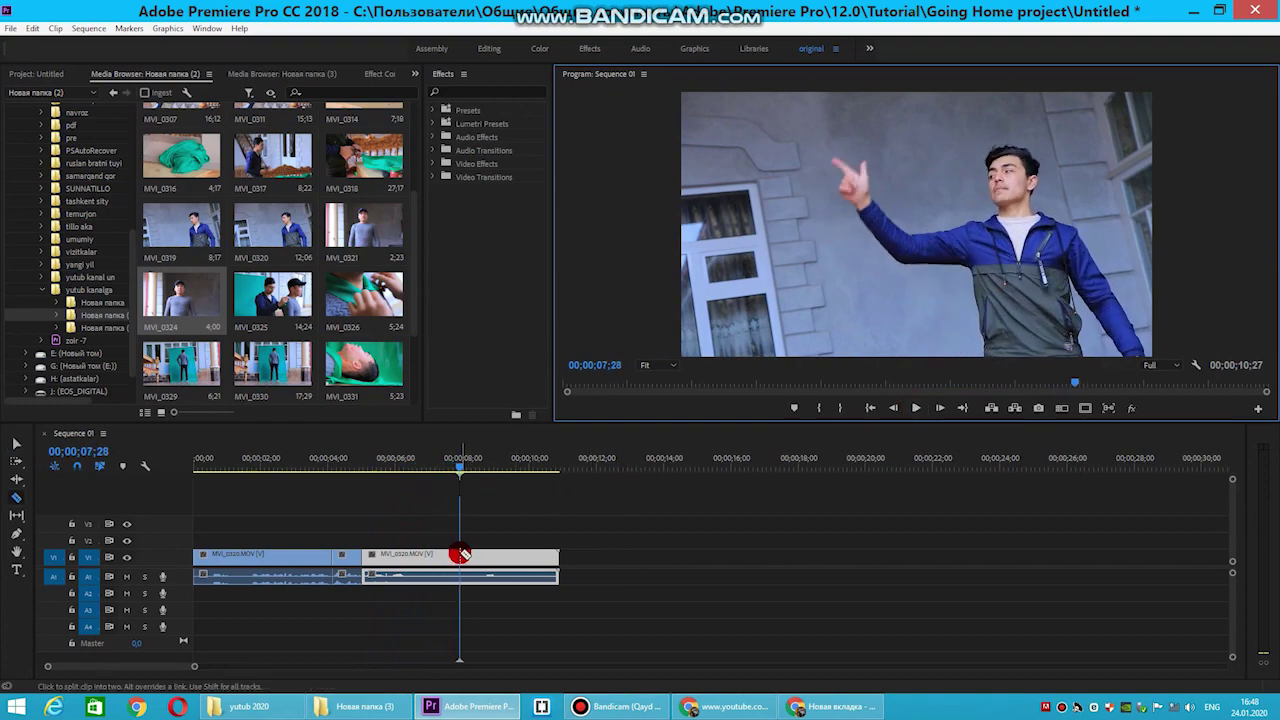
key("v")
right_click(490, 556)
left_click(545, 100)
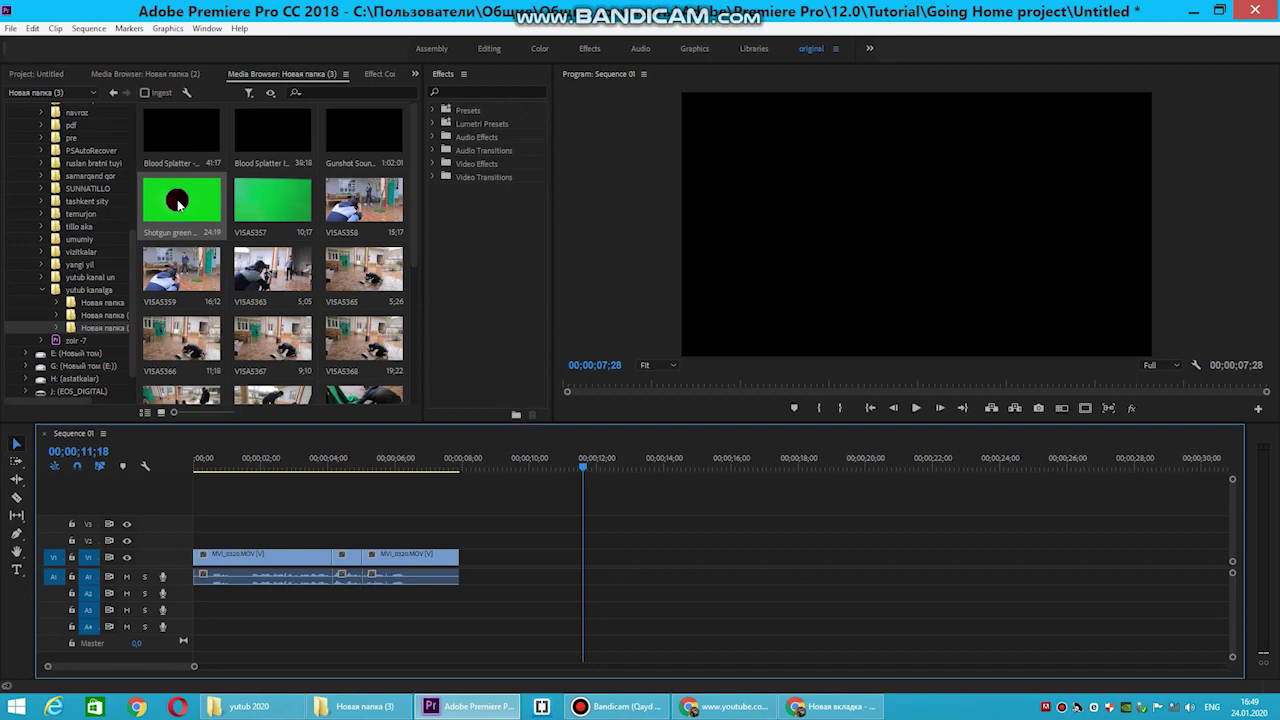
Place the Shotgun green-screen muzzle flash clip on V2 near 6 seconds and cut it at the playhead
left_click(174, 205)
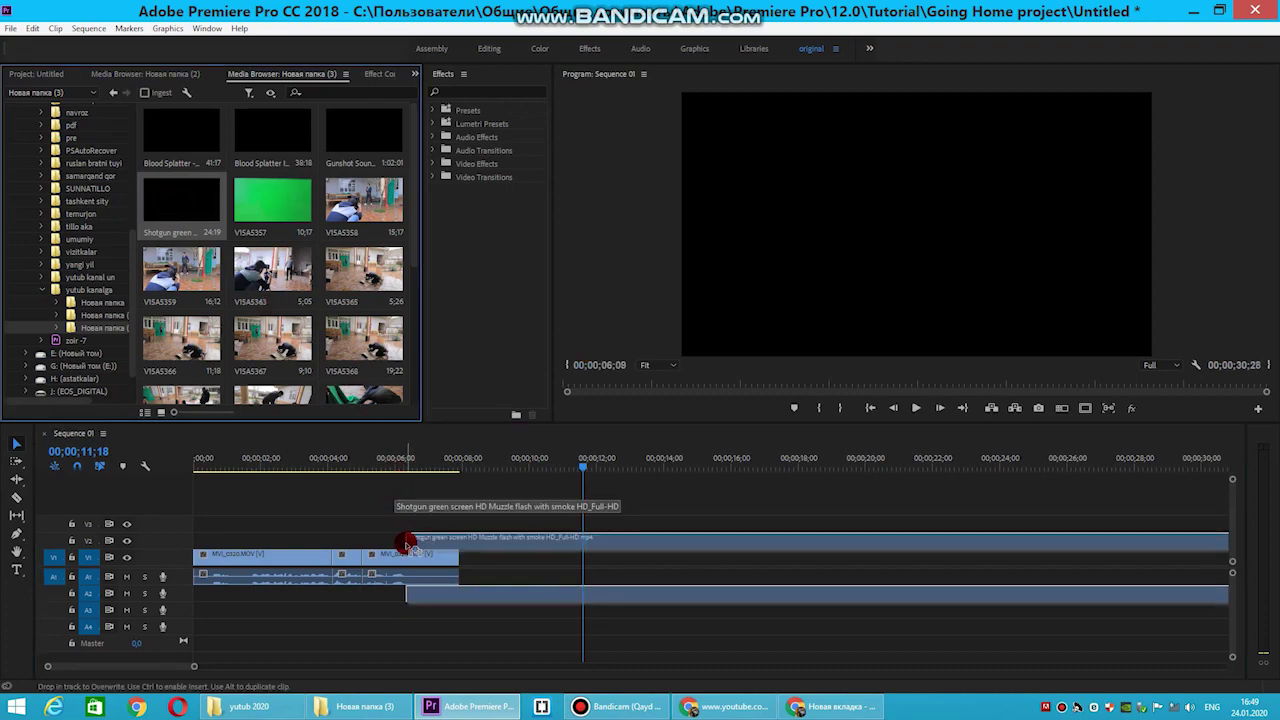
left_click_drag(268, 311, 479, 493)
left_click_drag(586, 468, 716, 497)
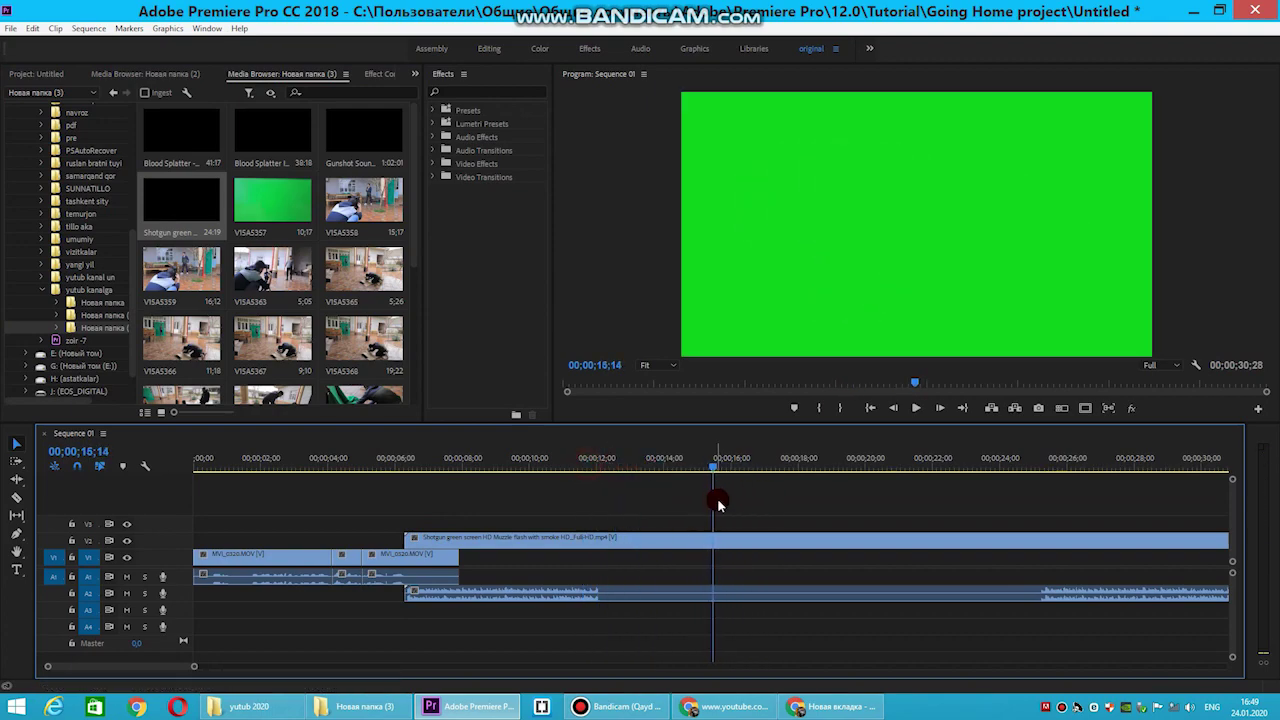
left_click(722, 527)
key("v")
left_click_drag(729, 537, 414, 537)
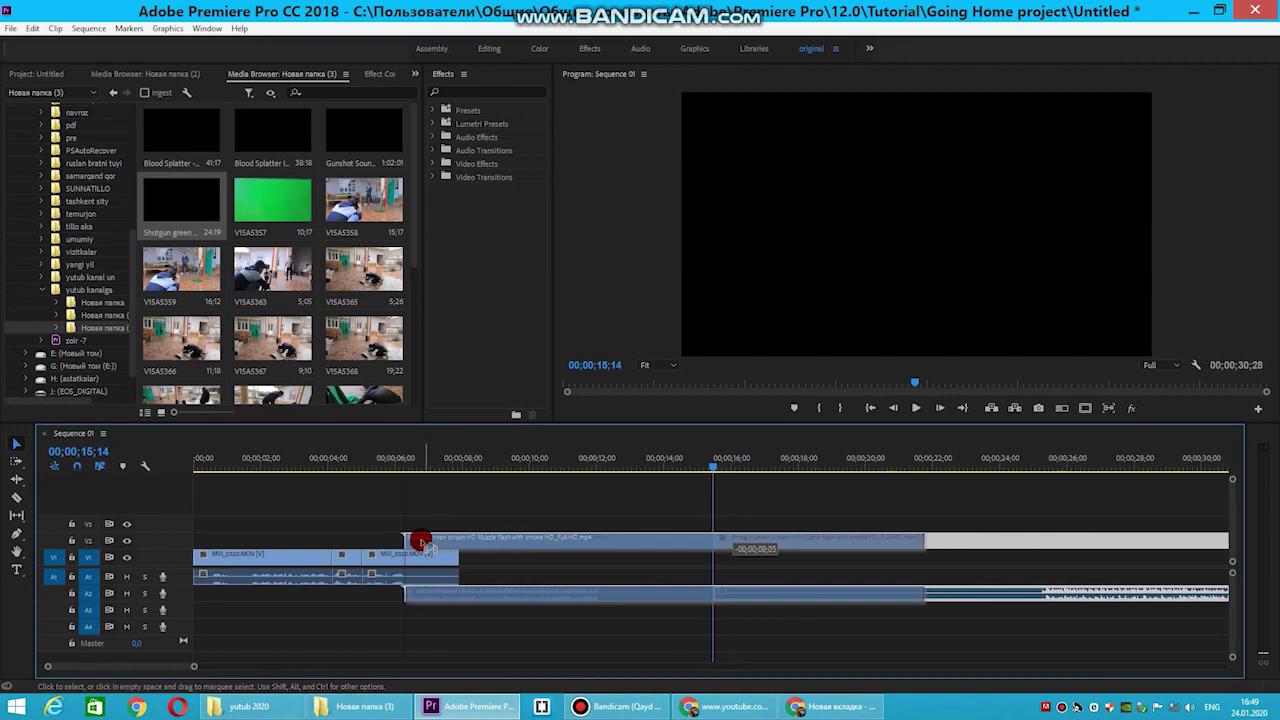
left_click_drag(407, 461, 418, 462)
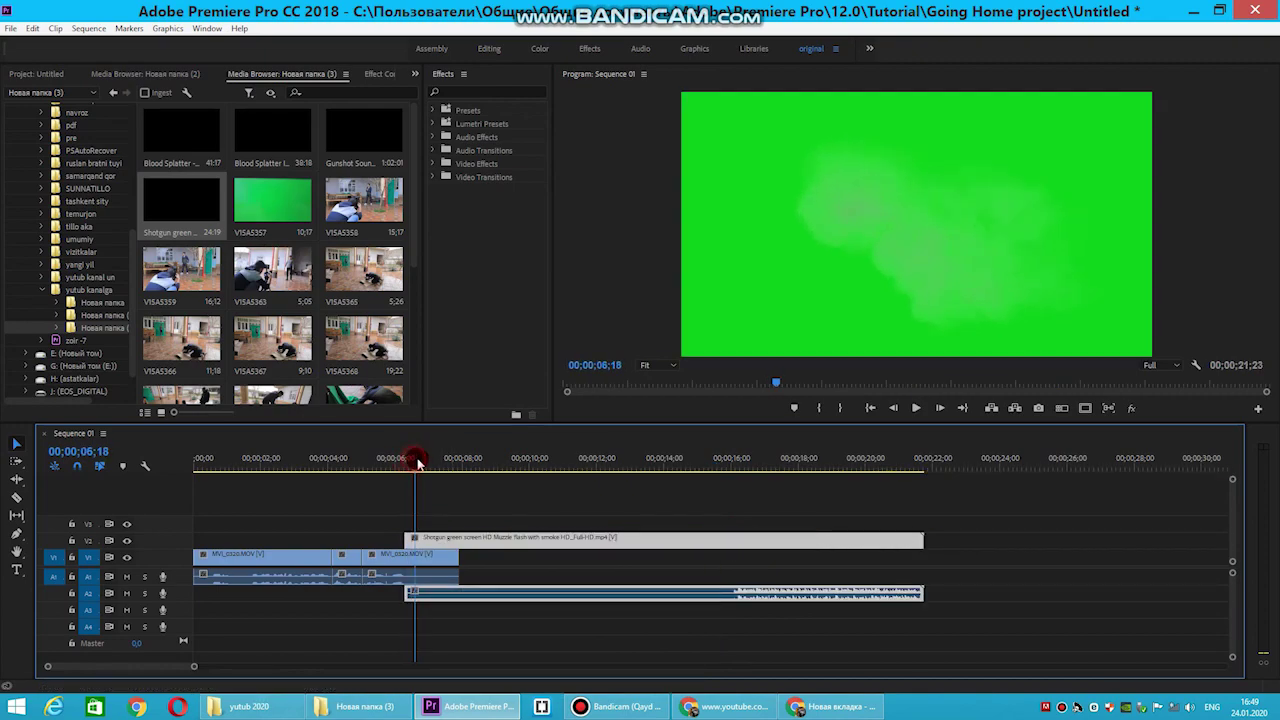
Delete the unwanted shotgun portion, leaving a short green-screen piece at 6;20 selected
right_click(428, 537)
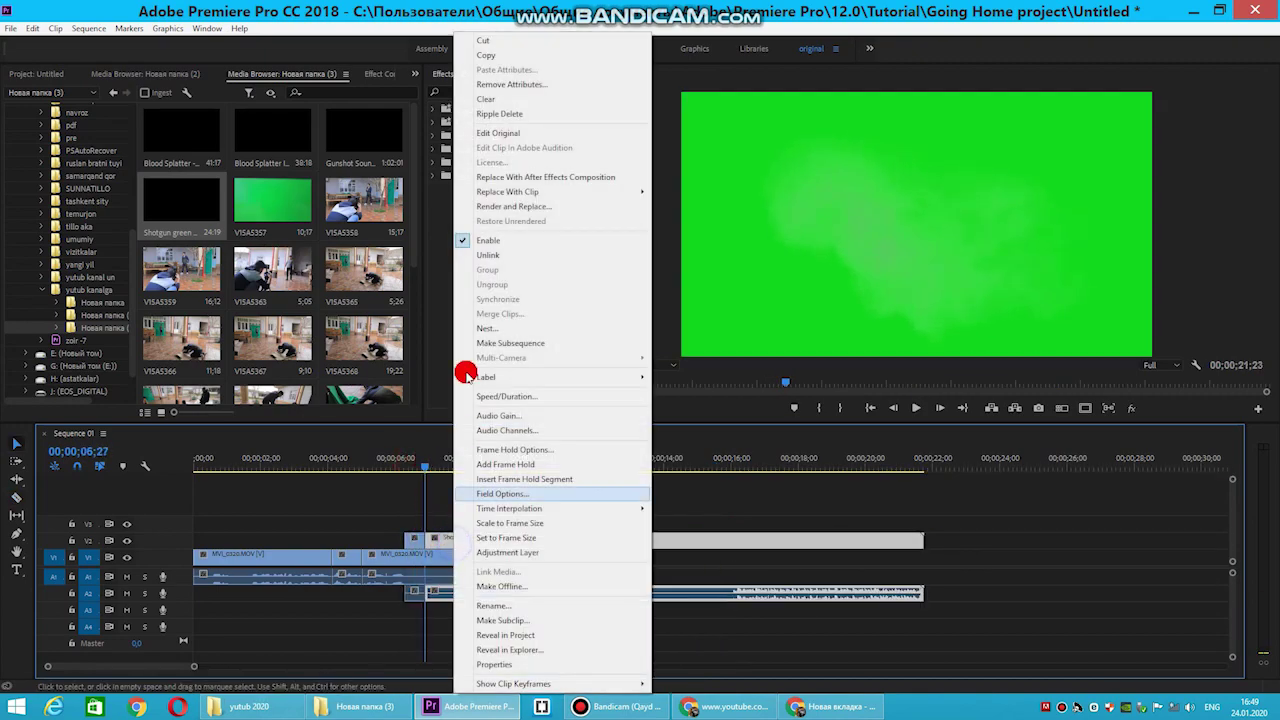
left_click(468, 86)
left_click(751, 163)
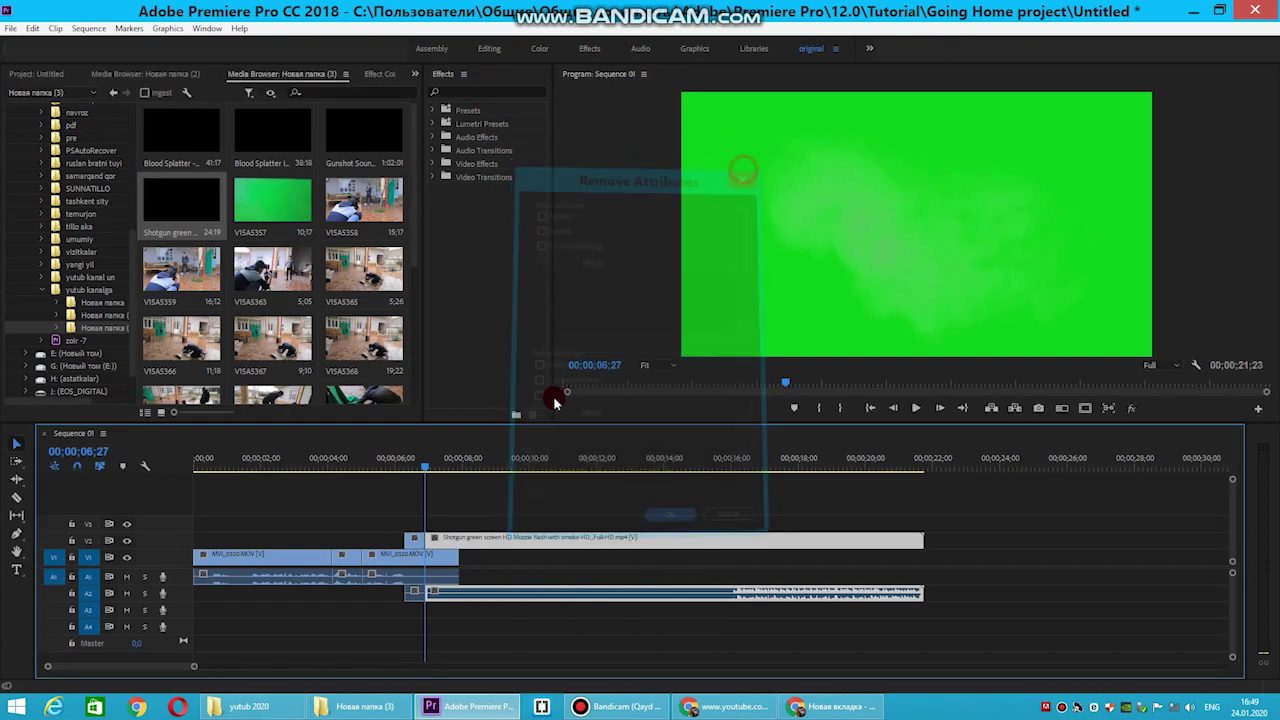
right_click(488, 538)
left_click(519, 99)
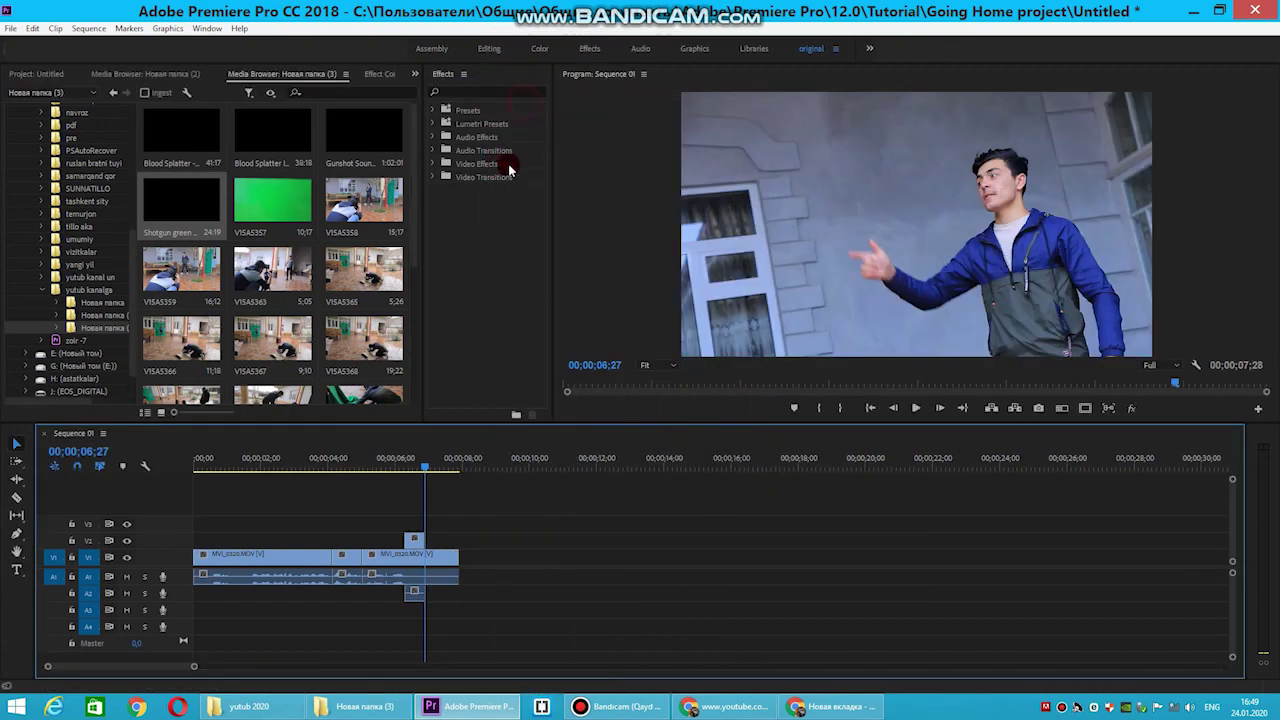
left_click(470, 91)
left_click_drag(428, 457, 417, 457)
left_click(414, 539)
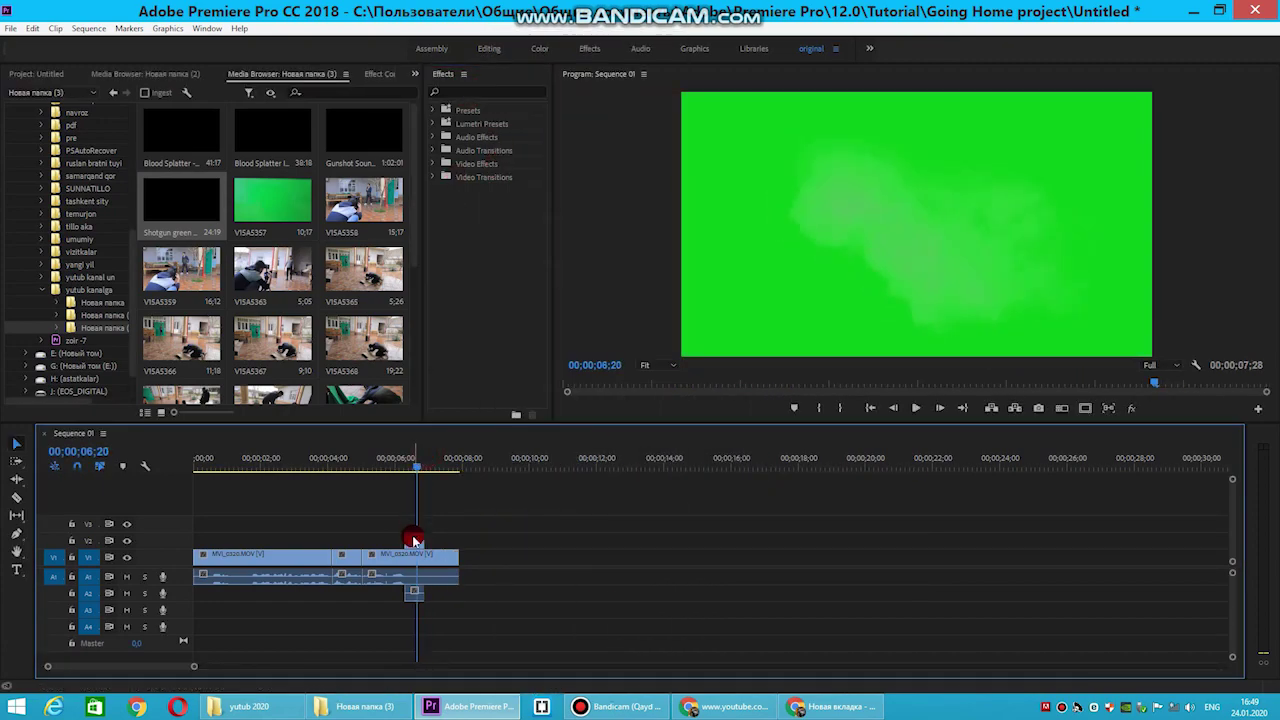
left_click(470, 93)
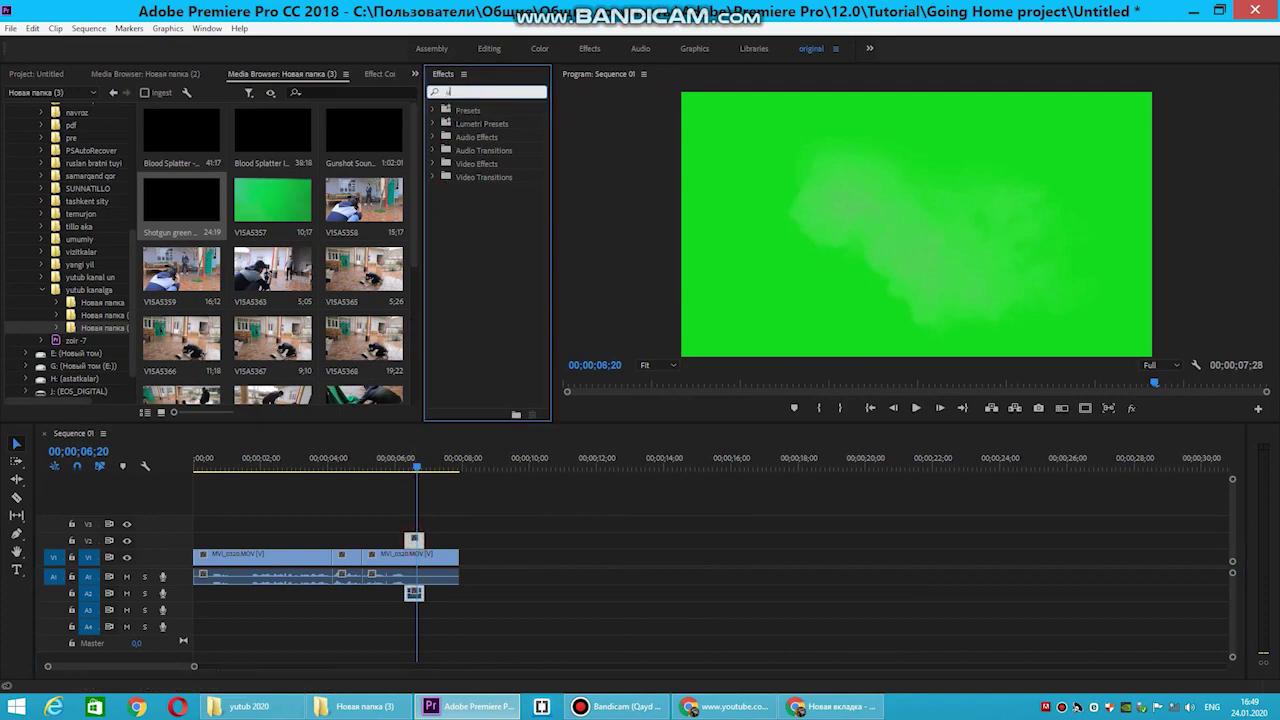
Find Ultra Key in Effects, apply it to the V2 muzzle-flash clip, and show it in Effect Controls
type("ltra")
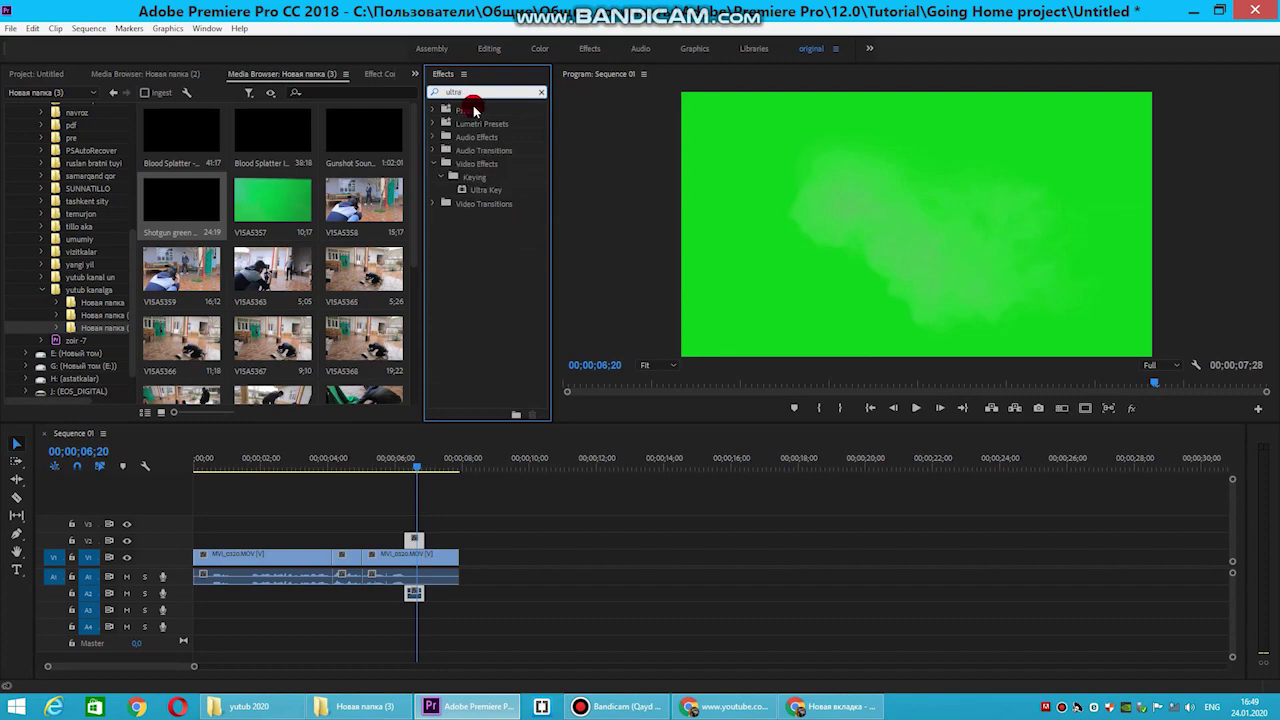
left_click_drag(485, 196, 473, 435)
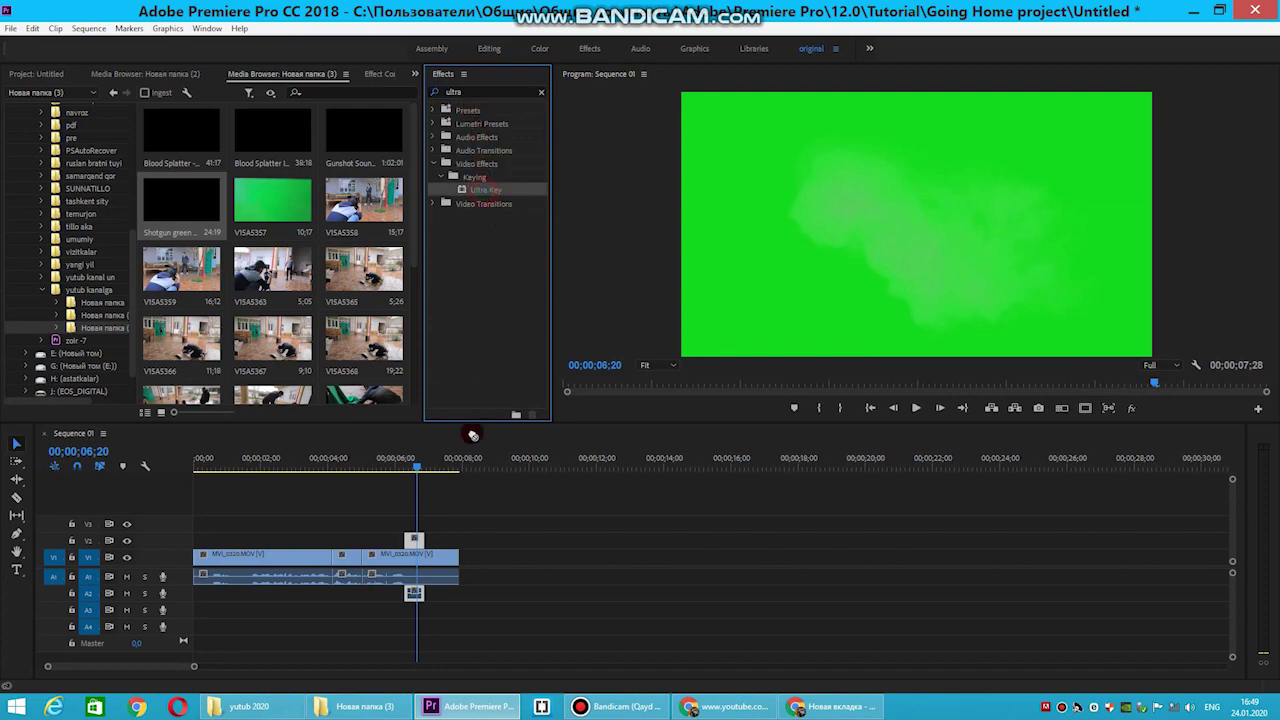
left_click_drag(416, 537, 414, 540)
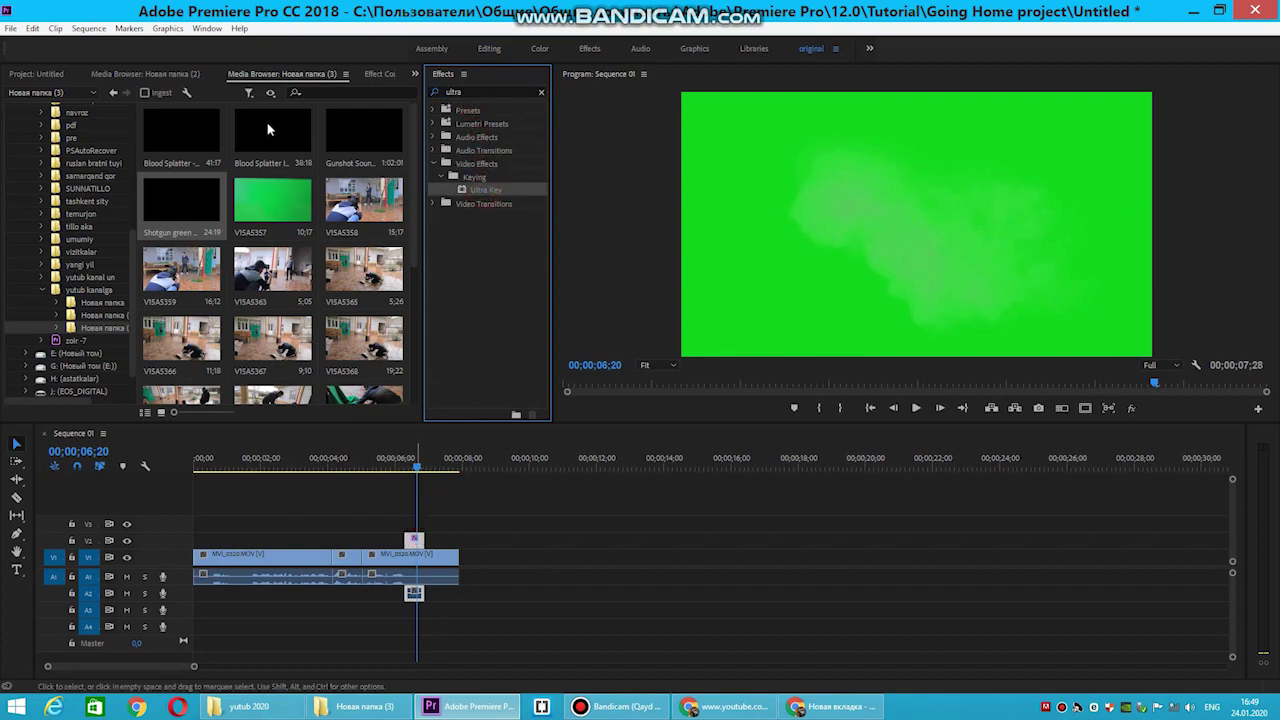
left_click(380, 75)
scroll(228, 320, "down", 3)
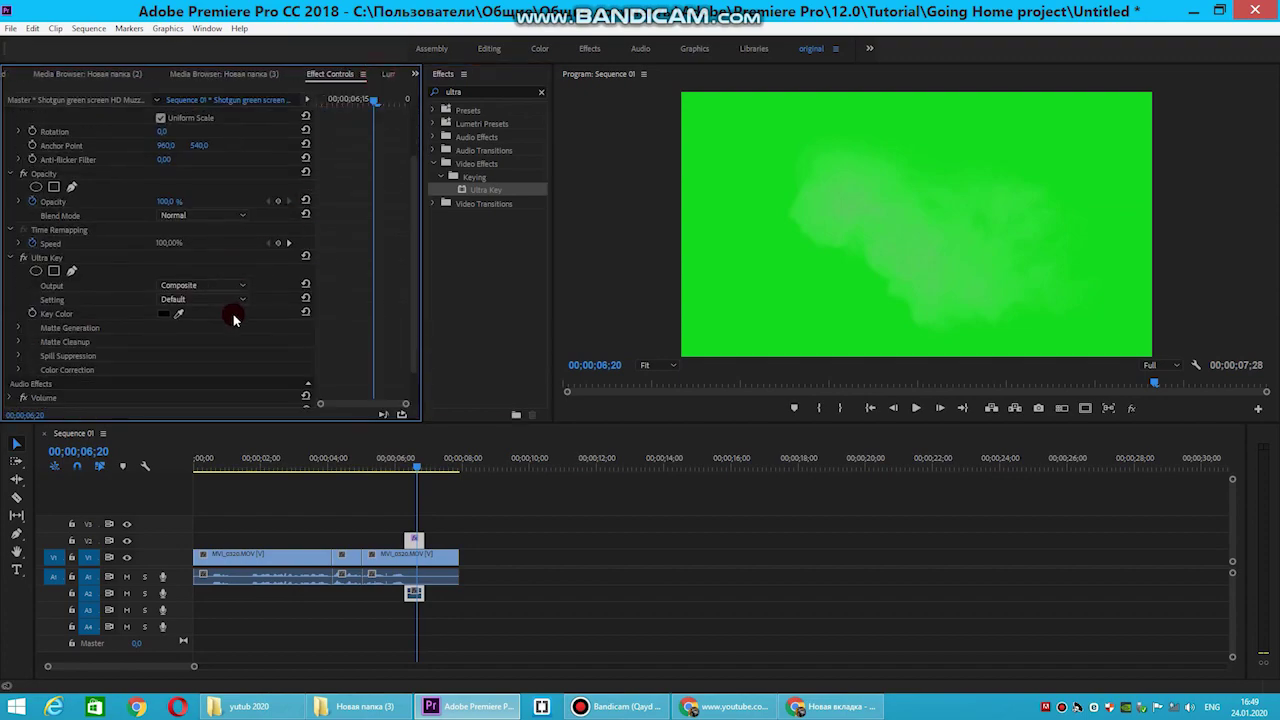
left_click(50, 258)
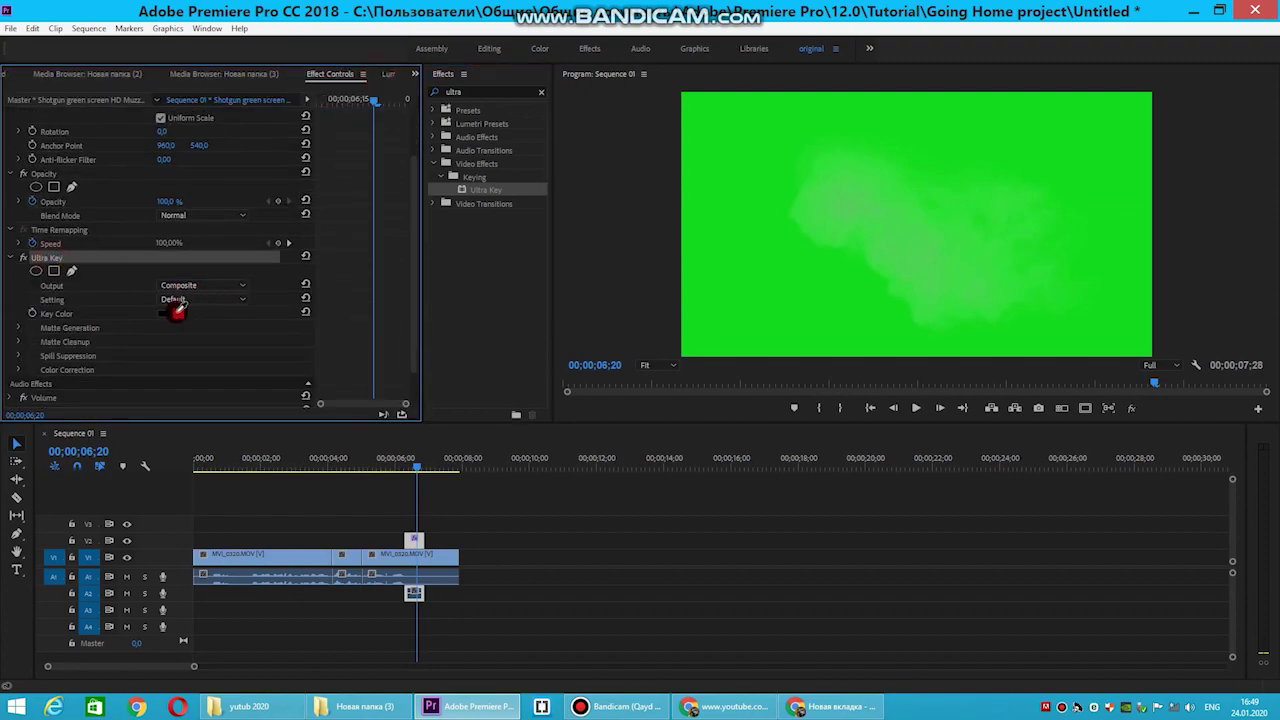
Set Ultra Key's Key Color by sampling the green background, then check frame 06;12 with the flash
left_click(176, 312)
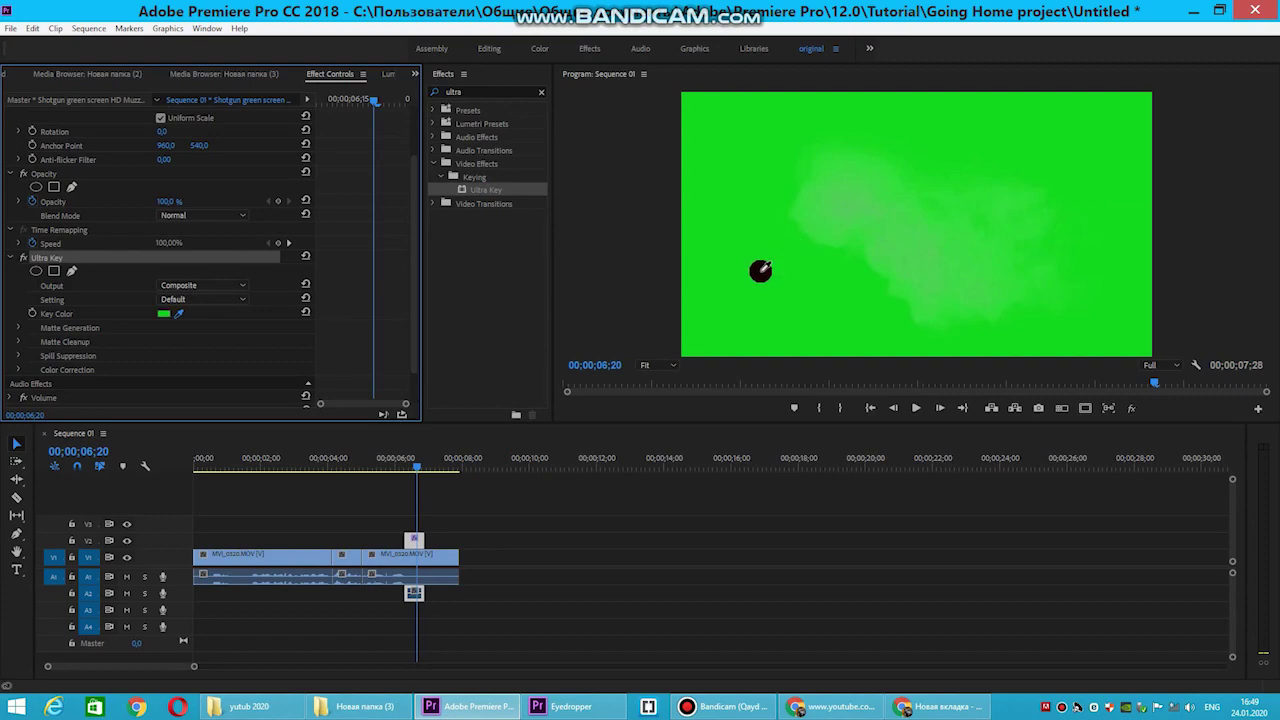
left_click(760, 270)
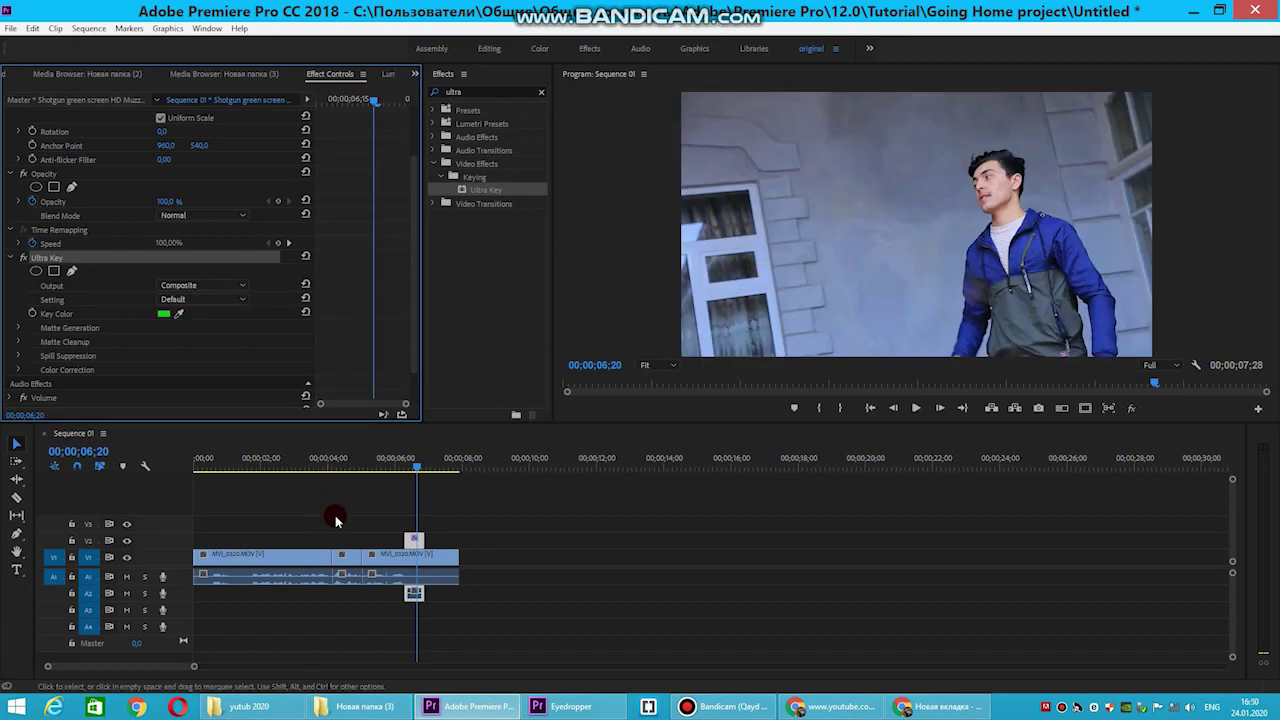
left_click_drag(414, 463, 408, 473)
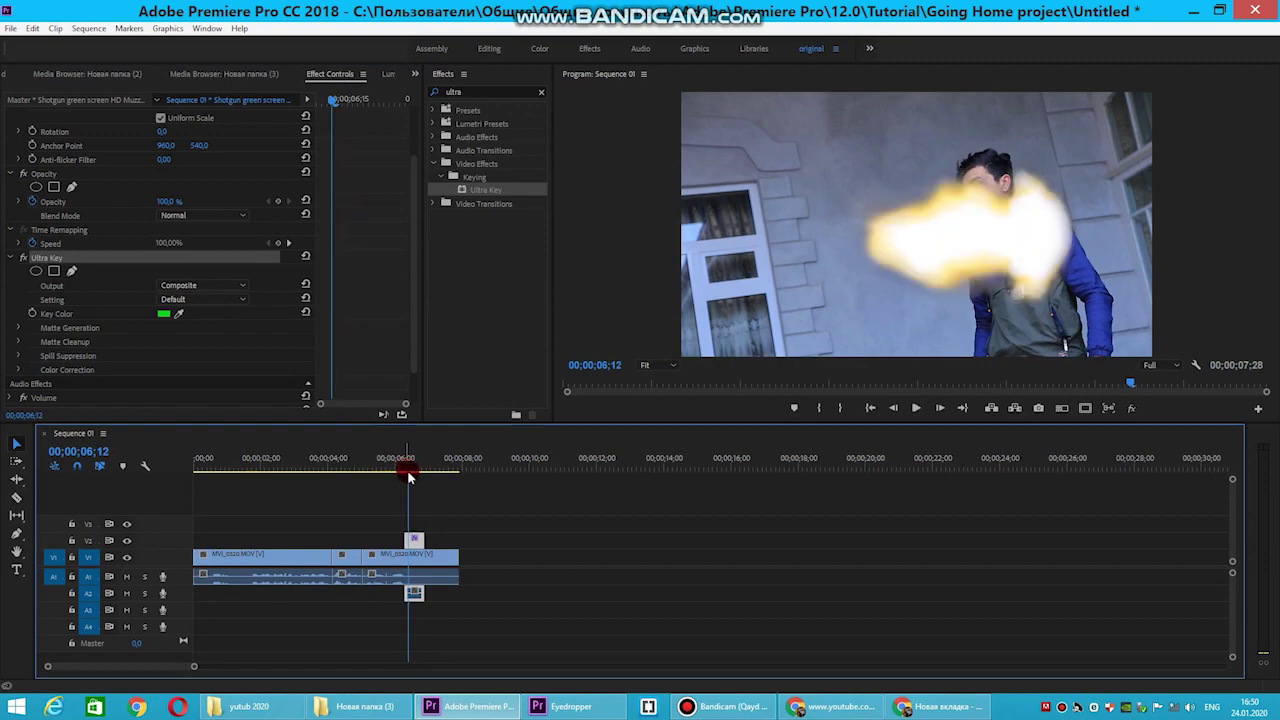
left_click(392, 288)
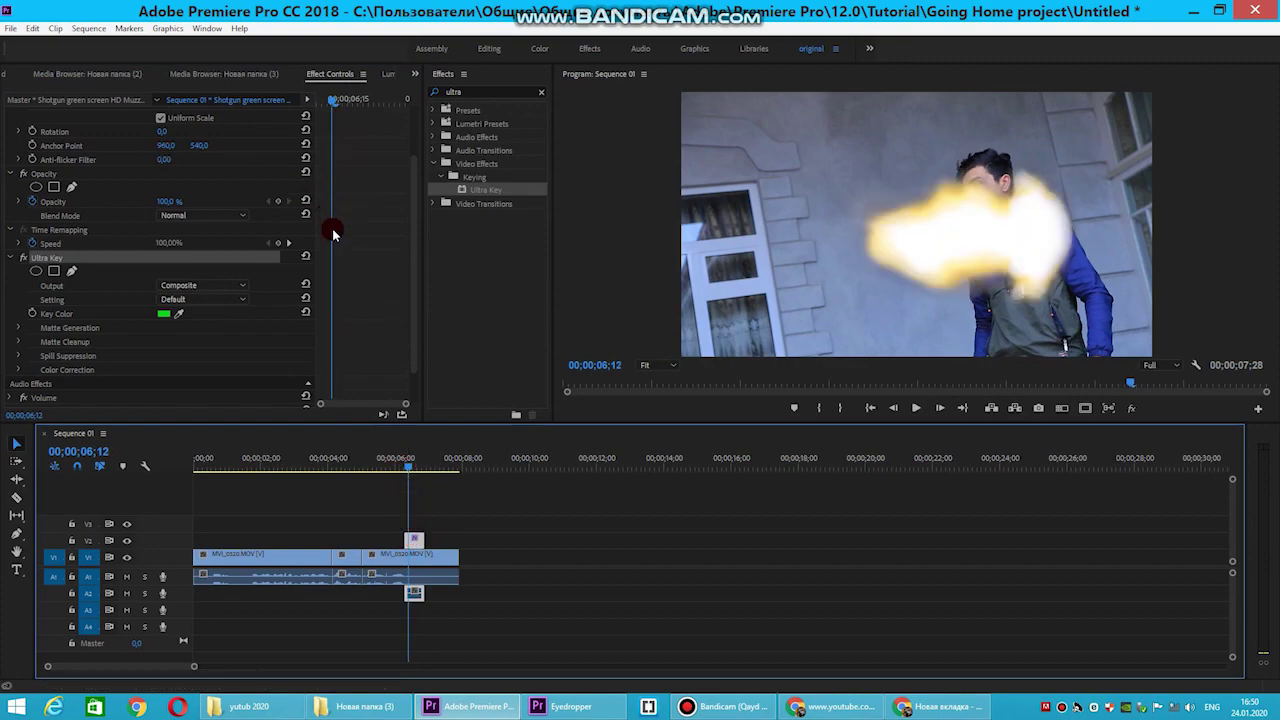
scroll(351, 206, "up", 3)
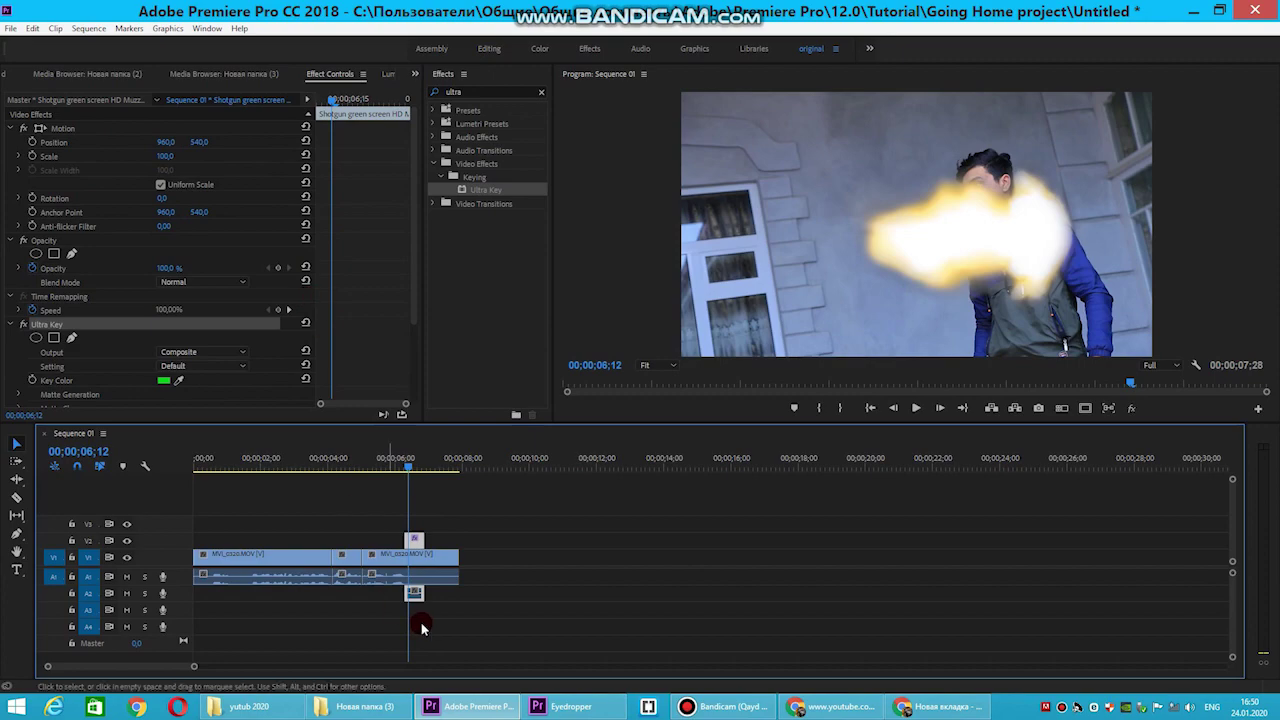
Extend the end of the main V1 footage and move the muzzle flash to about 7;18
left_click_drag(194, 666, 101, 666)
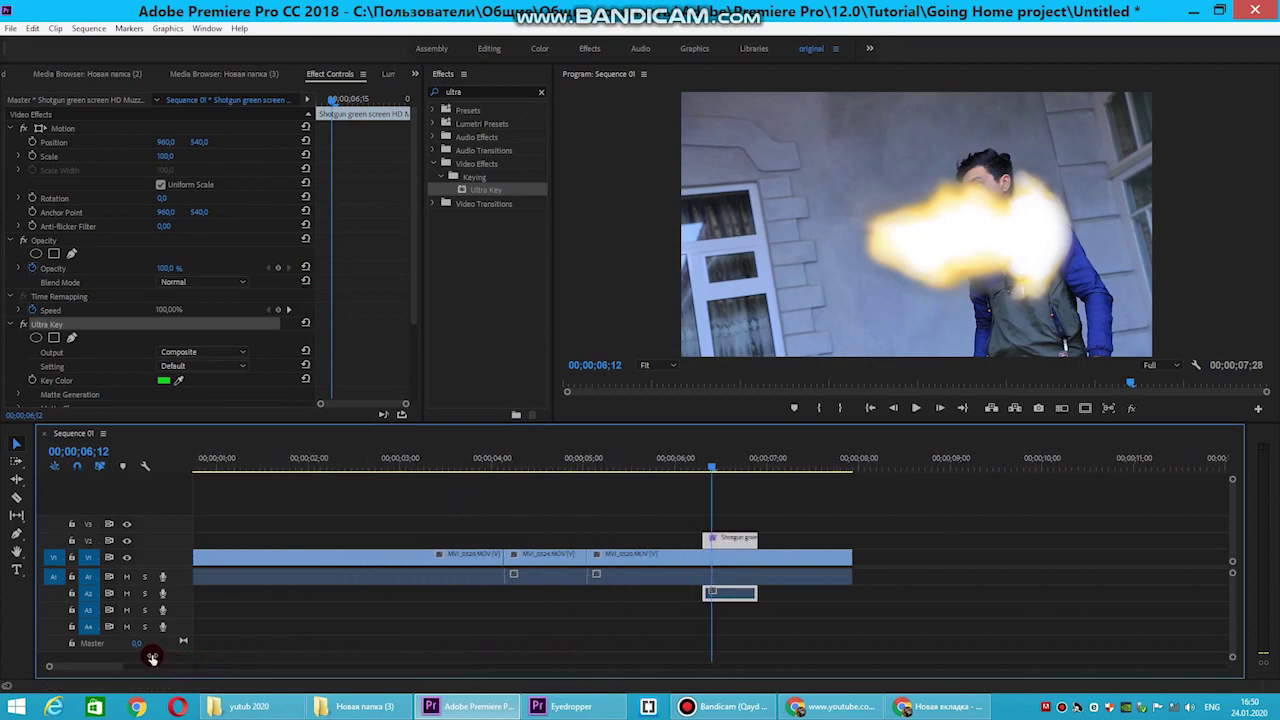
left_click_drag(487, 462, 891, 487)
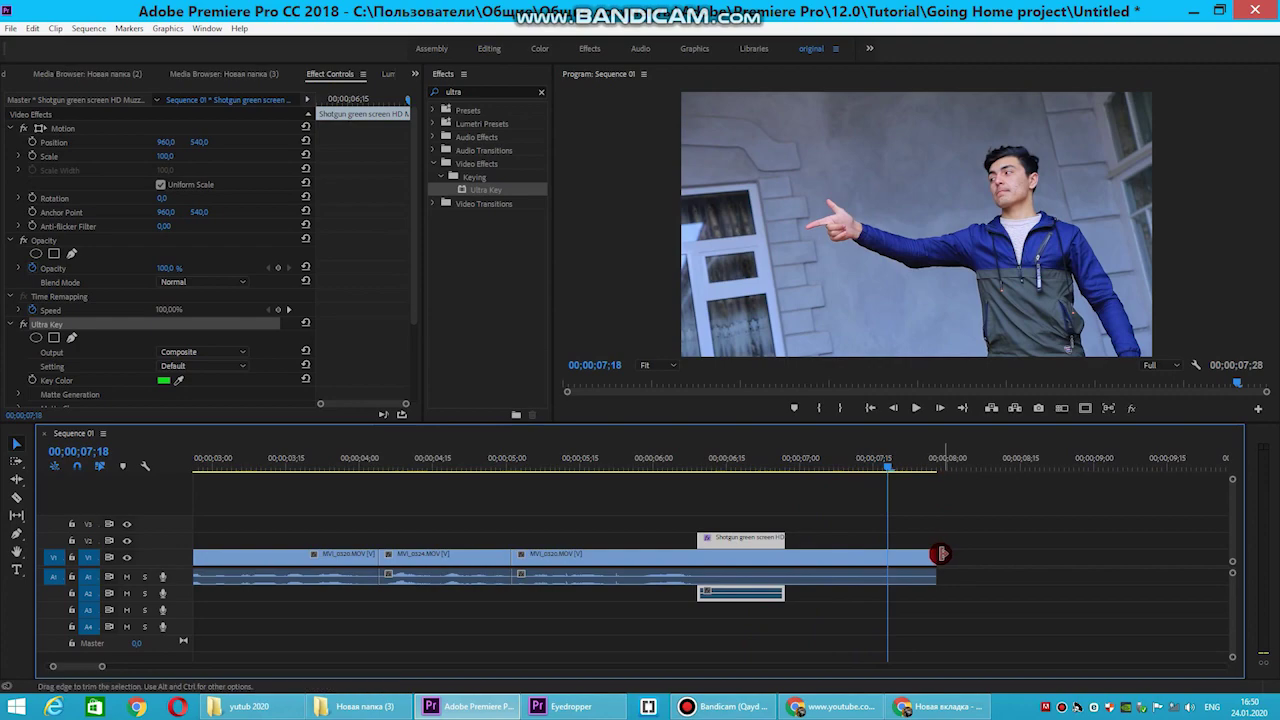
left_click_drag(941, 553, 1127, 555)
mouse_move(886, 466)
left_mouse_down()
mouse_move(904, 466)
mouse_move(886, 466)
left_mouse_up()
left_click_drag(744, 538, 923, 540)
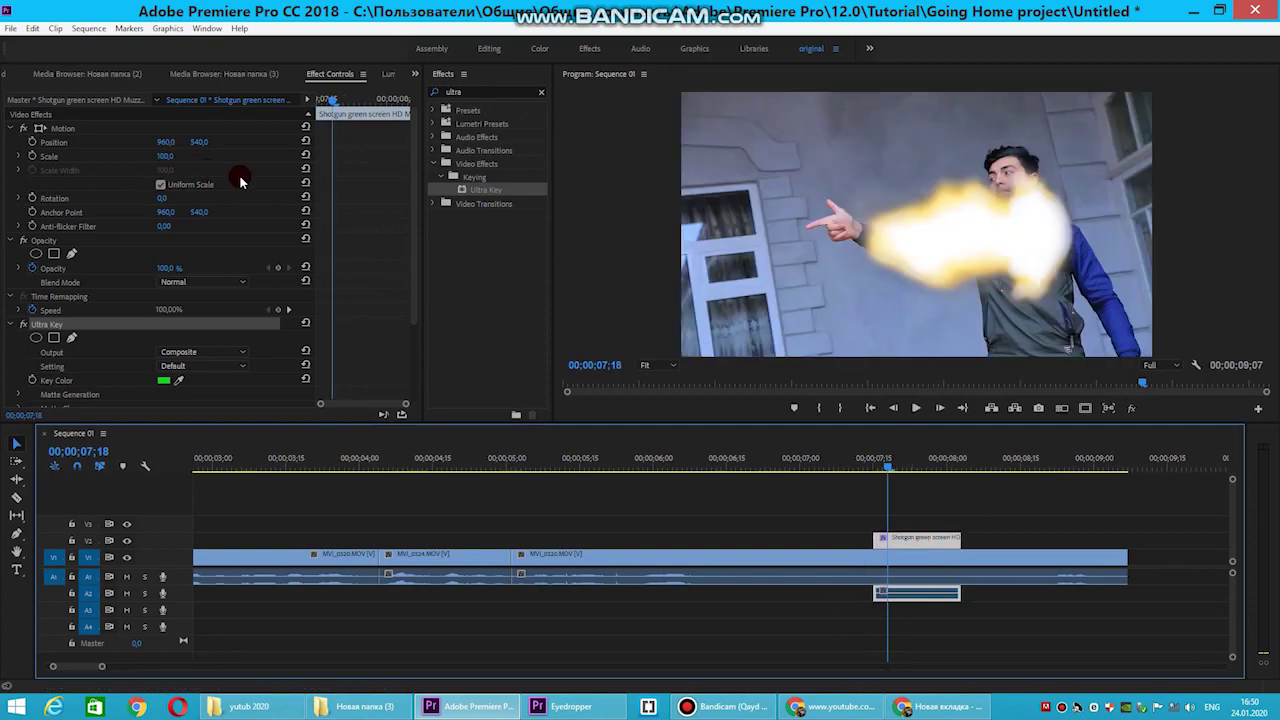
Scale the muzzle flash to 31 at position 352, 518 on the fingertip and preview it
mouse_move(167, 156)
left_mouse_down()
mouse_move(110, 156)
mouse_move(121, 142)
left_mouse_up()
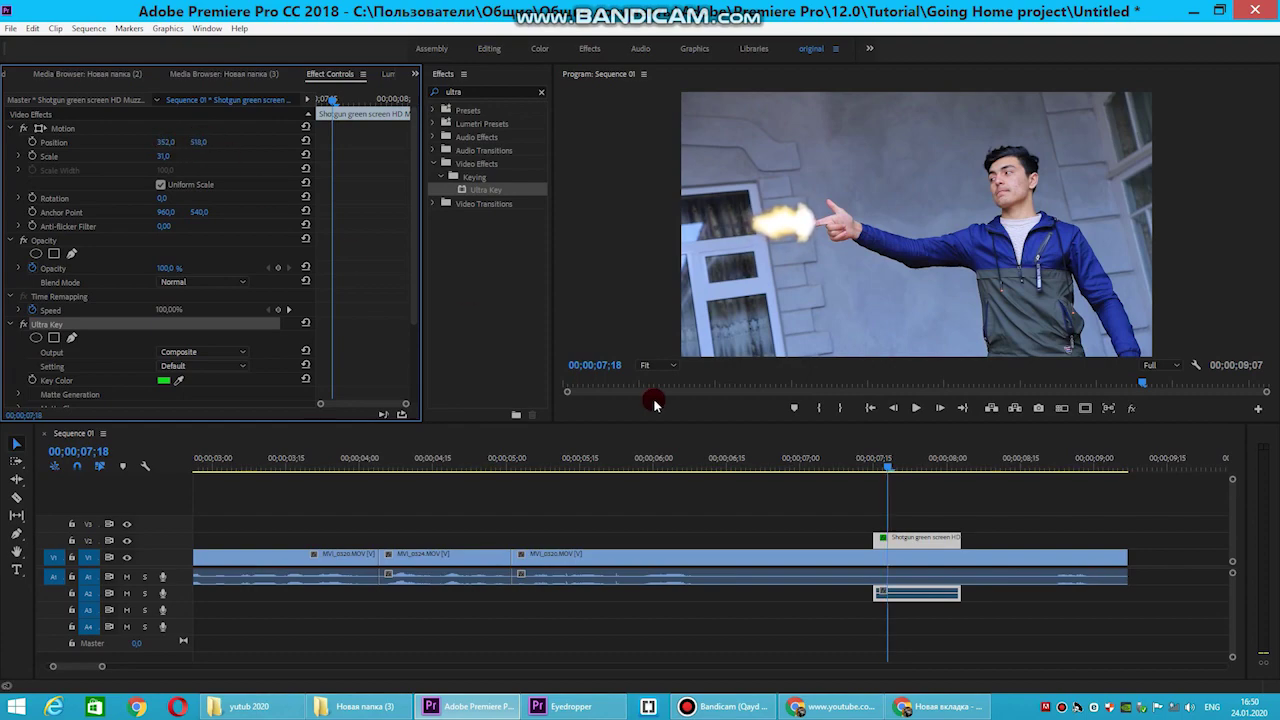
left_click(891, 464)
left_click(914, 408)
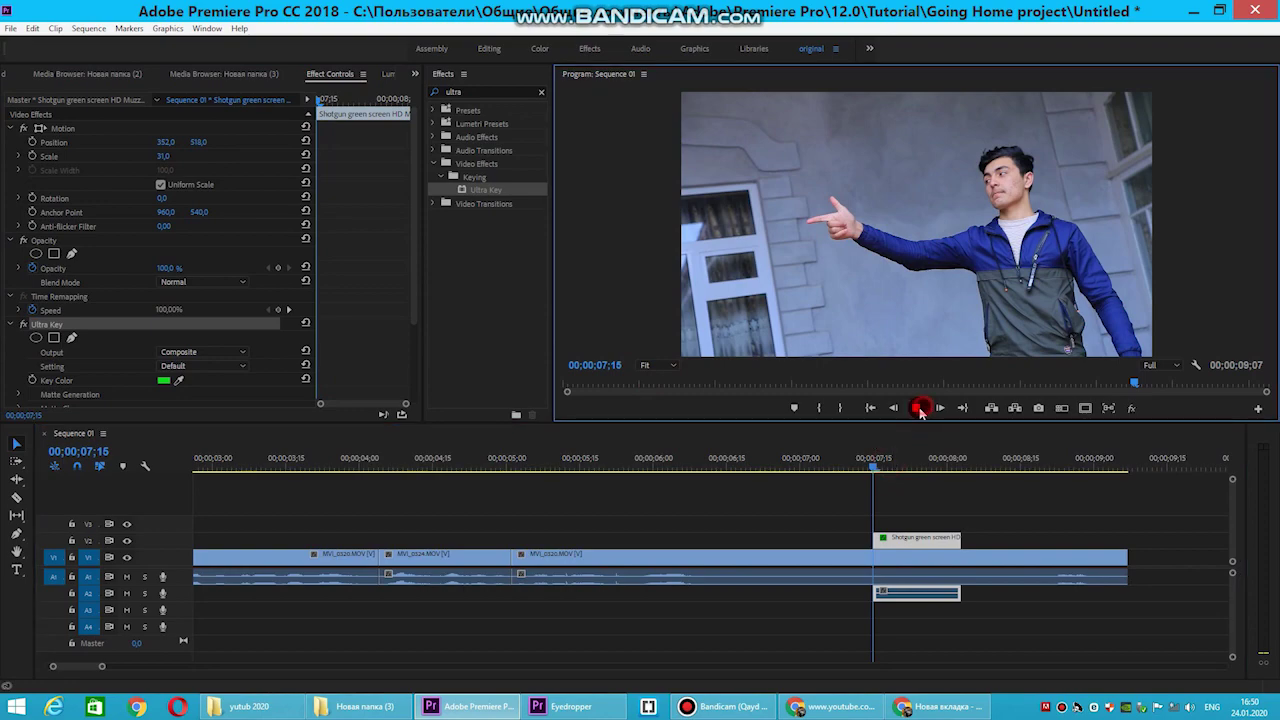
left_click(897, 464)
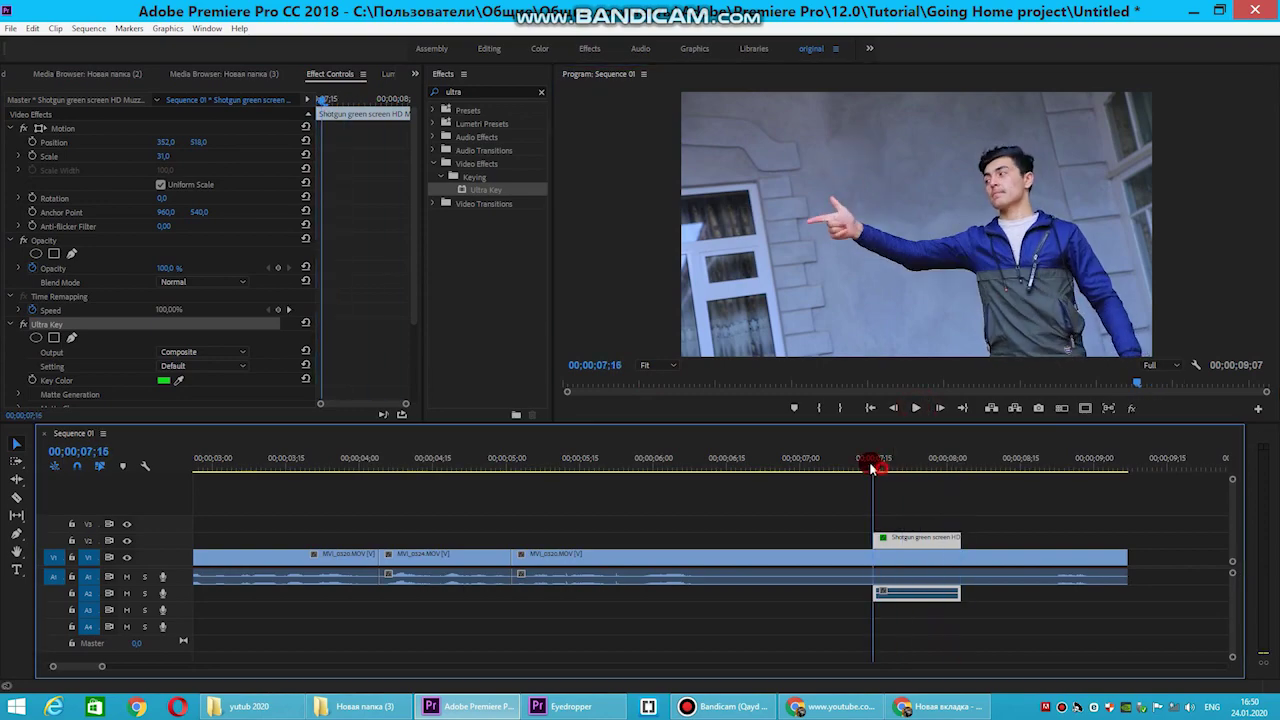
left_click(920, 408)
left_click_drag(891, 462, 885, 457)
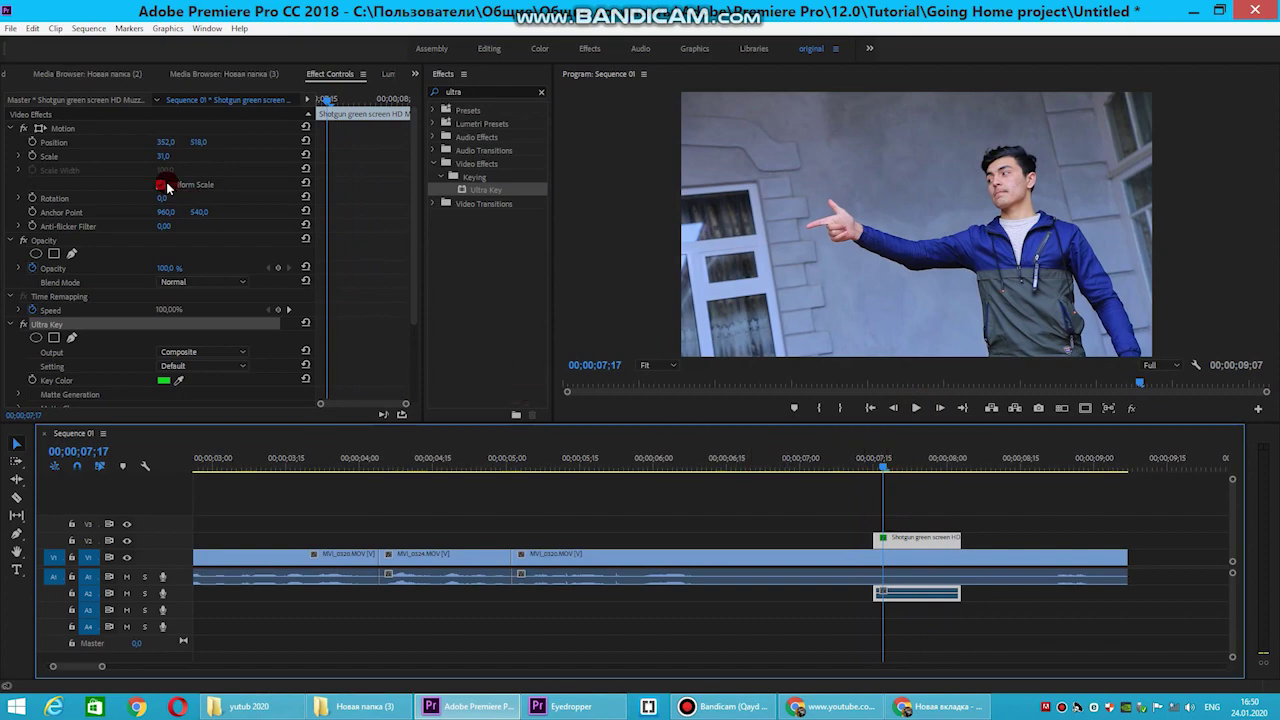
left_click(22, 76)
left_click(32, 74)
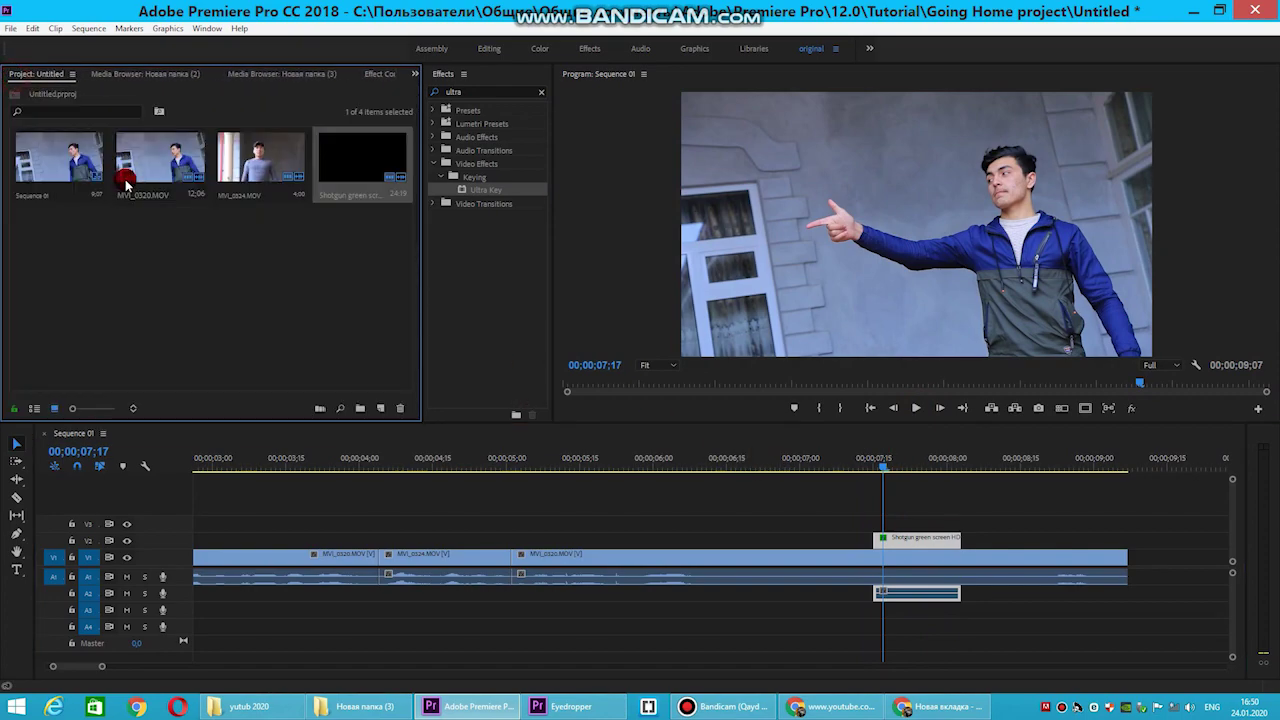
Add the Gunshot Sound Design clip from Media Browser folder (3) onto V3/A3
left_click(145, 78)
left_click(290, 78)
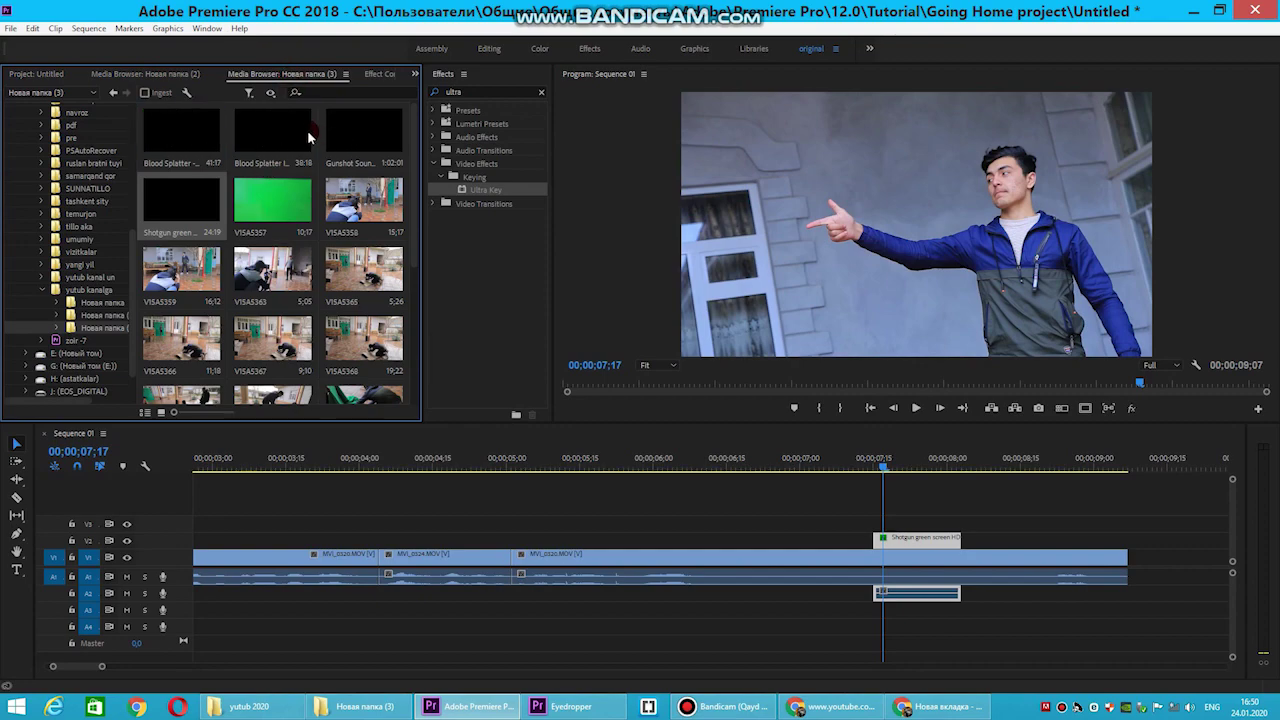
left_click_drag(360, 134, 846, 520)
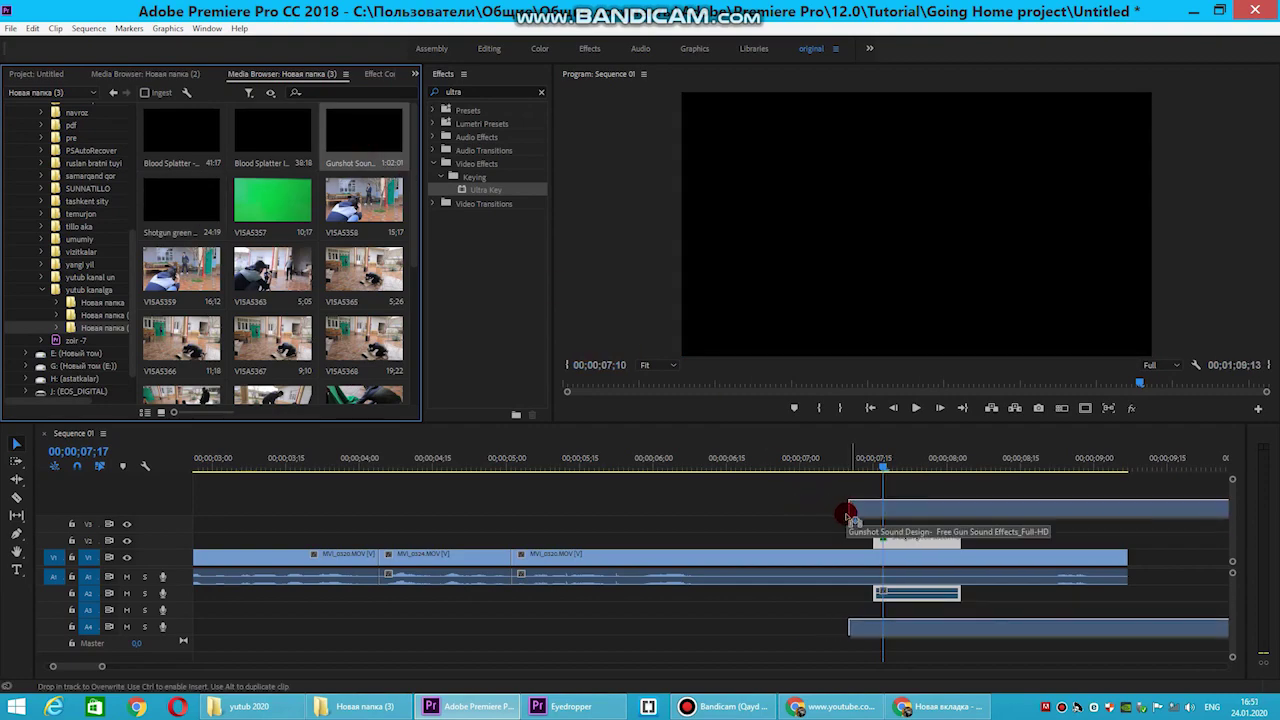
mouse_move(882, 466)
left_mouse_down()
mouse_move(969, 497)
mouse_move(1195, 527)
mouse_move(362, 470)
mouse_move(887, 528)
left_mouse_up()
key("c")
left_click(1195, 527)
key("v")
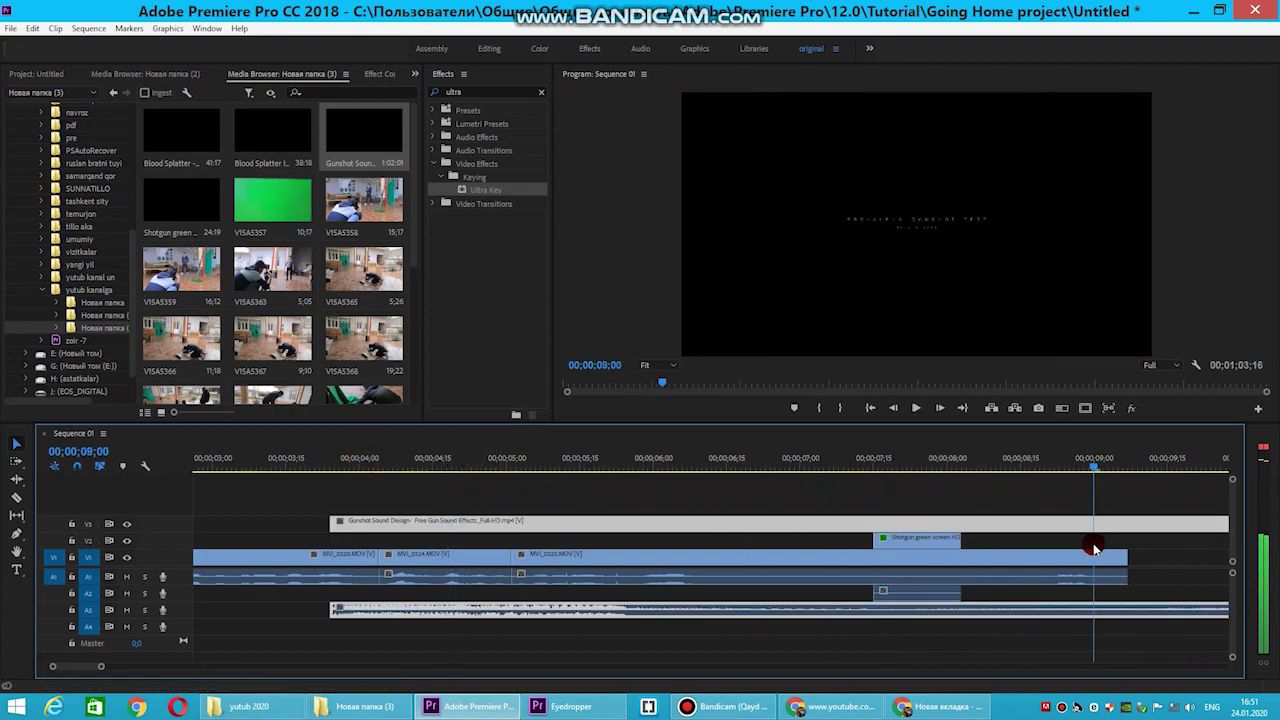
Slide the gunshot clip earlier and delete its leading piece
left_click_drag(1100, 523, 352, 521)
left_click_drag(378, 460, 716, 470)
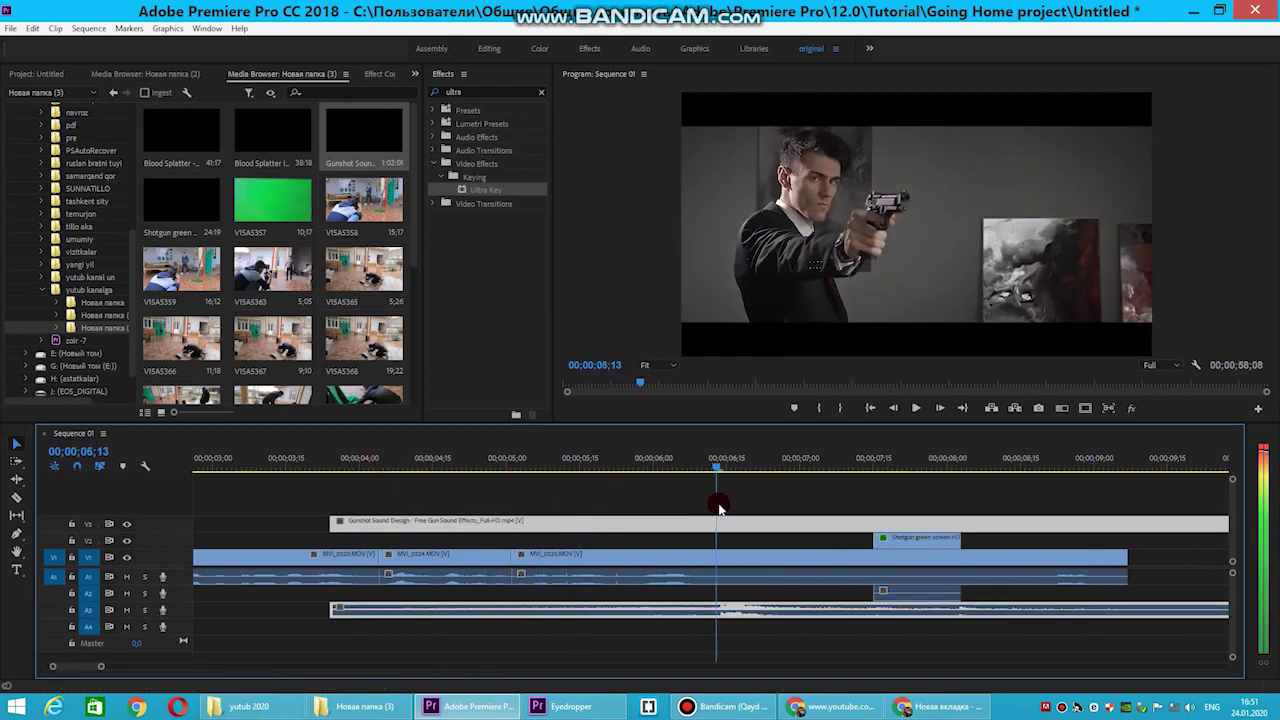
left_click(694, 522)
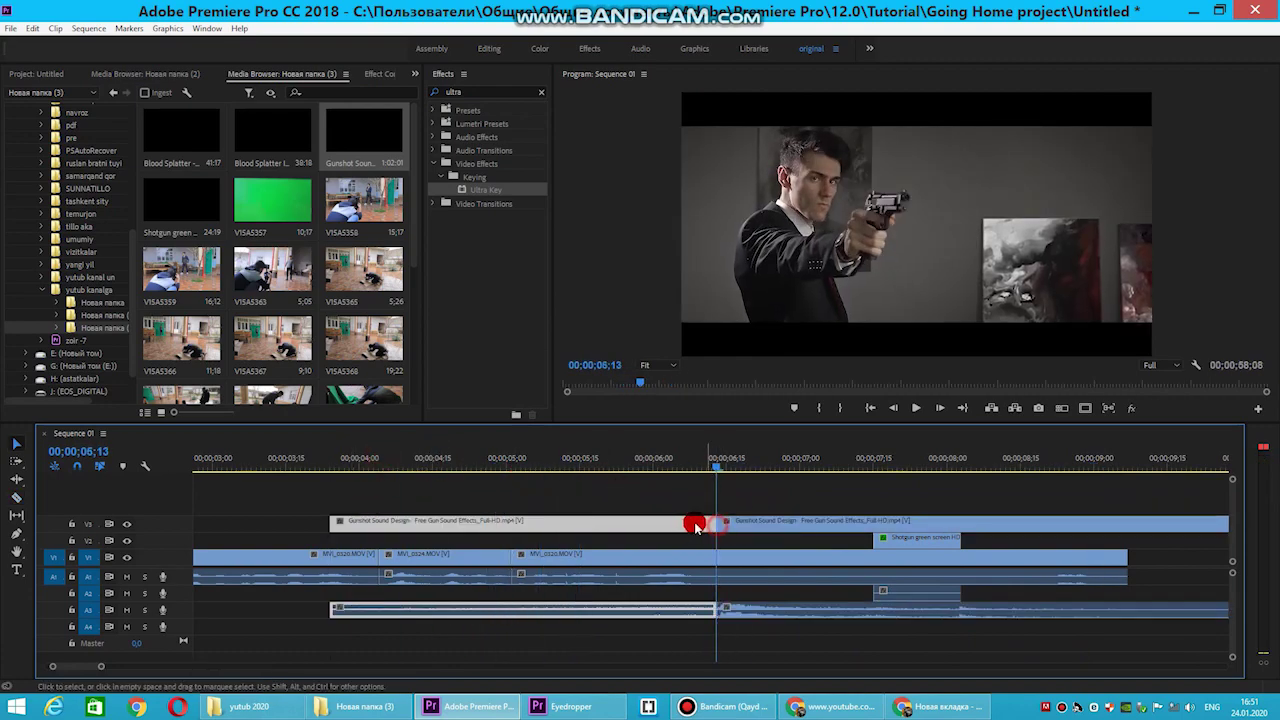
right_click(688, 524)
left_click(728, 105)
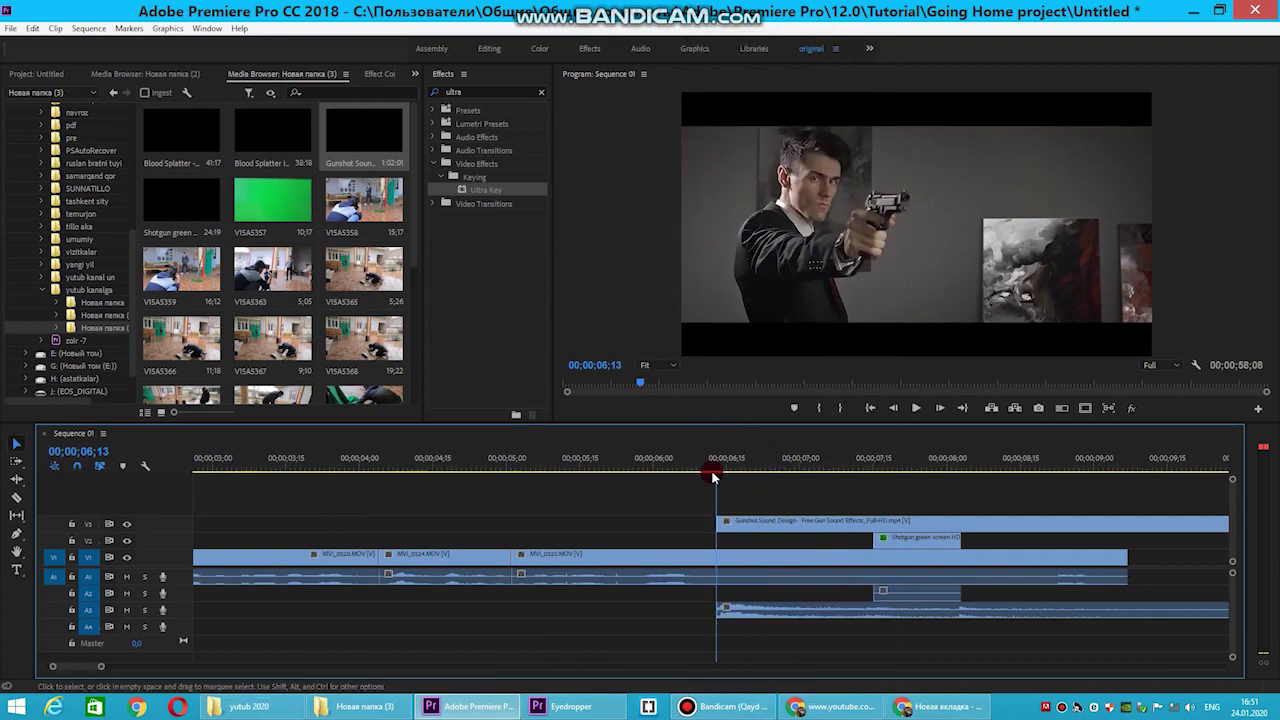
Delete the gunshot video portion on the top track after 06;13
left_click_drag(720, 464, 736, 462)
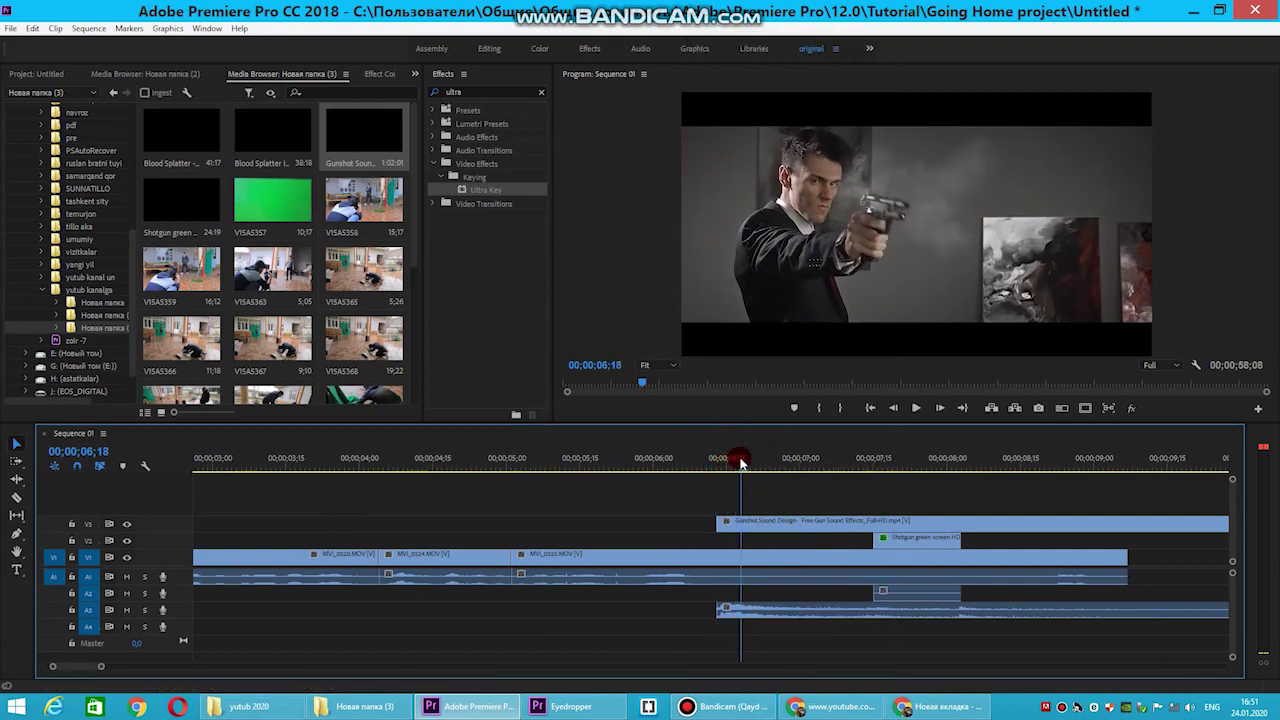
left_click(760, 522)
right_click(778, 522)
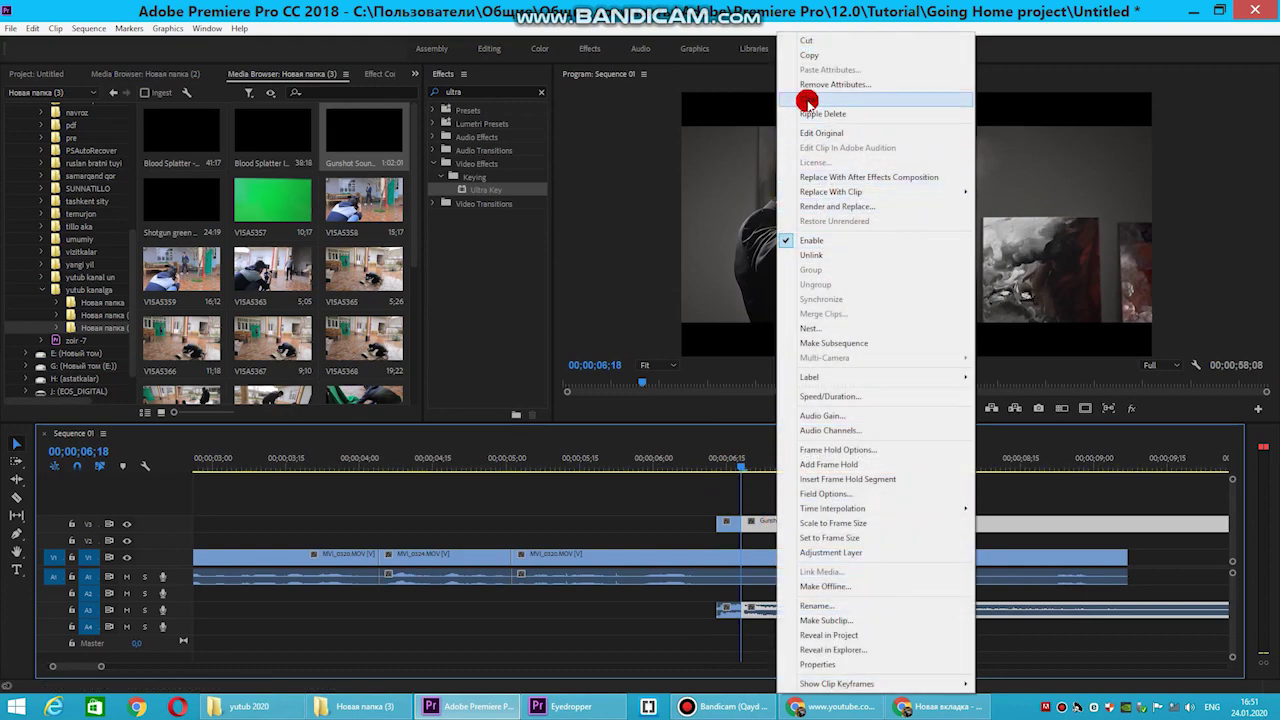
left_click(807, 100)
left_click(736, 460)
Unlink the small leftover gunshot clip and clear its video, keeping the sound
left_click(729, 526)
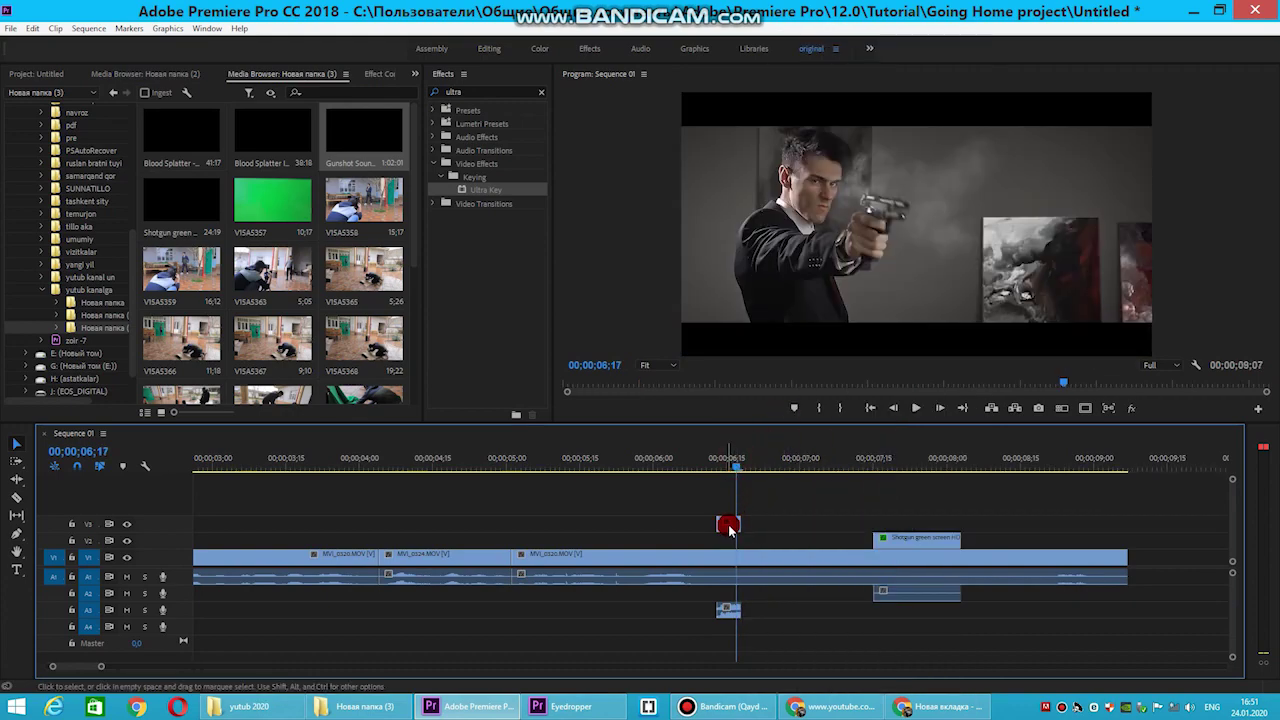
right_click(731, 527)
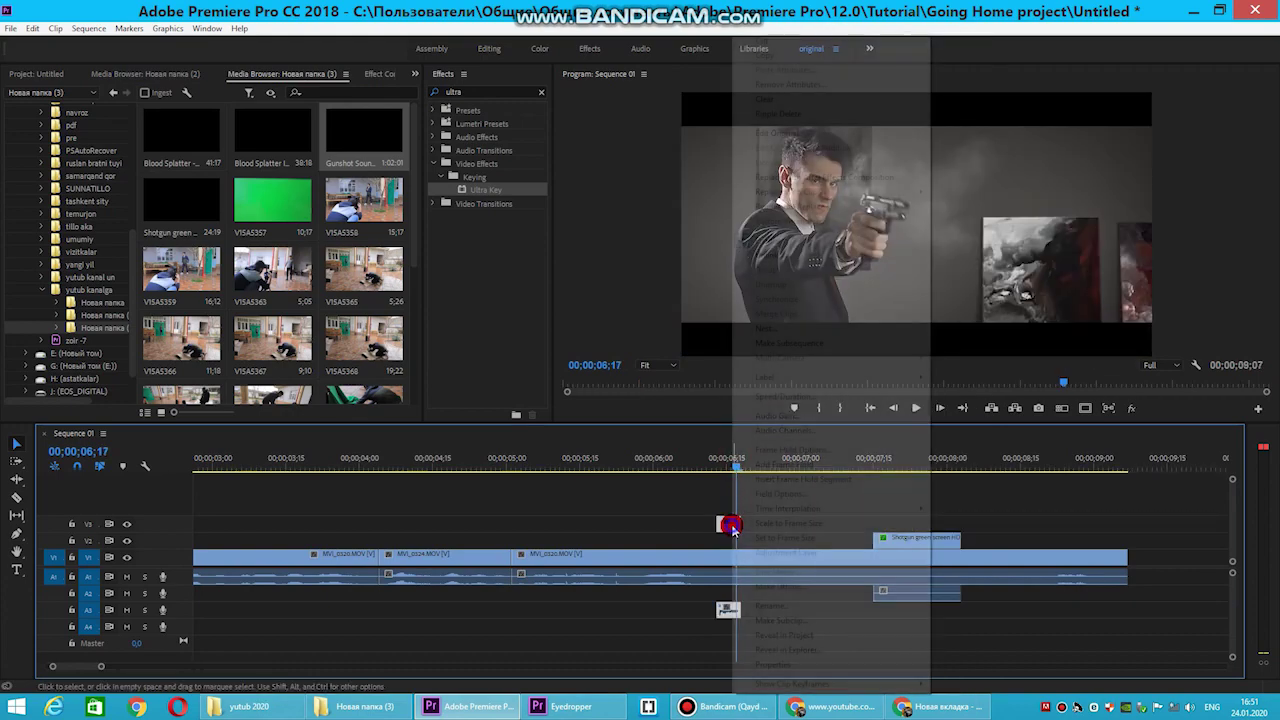
left_click(750, 254)
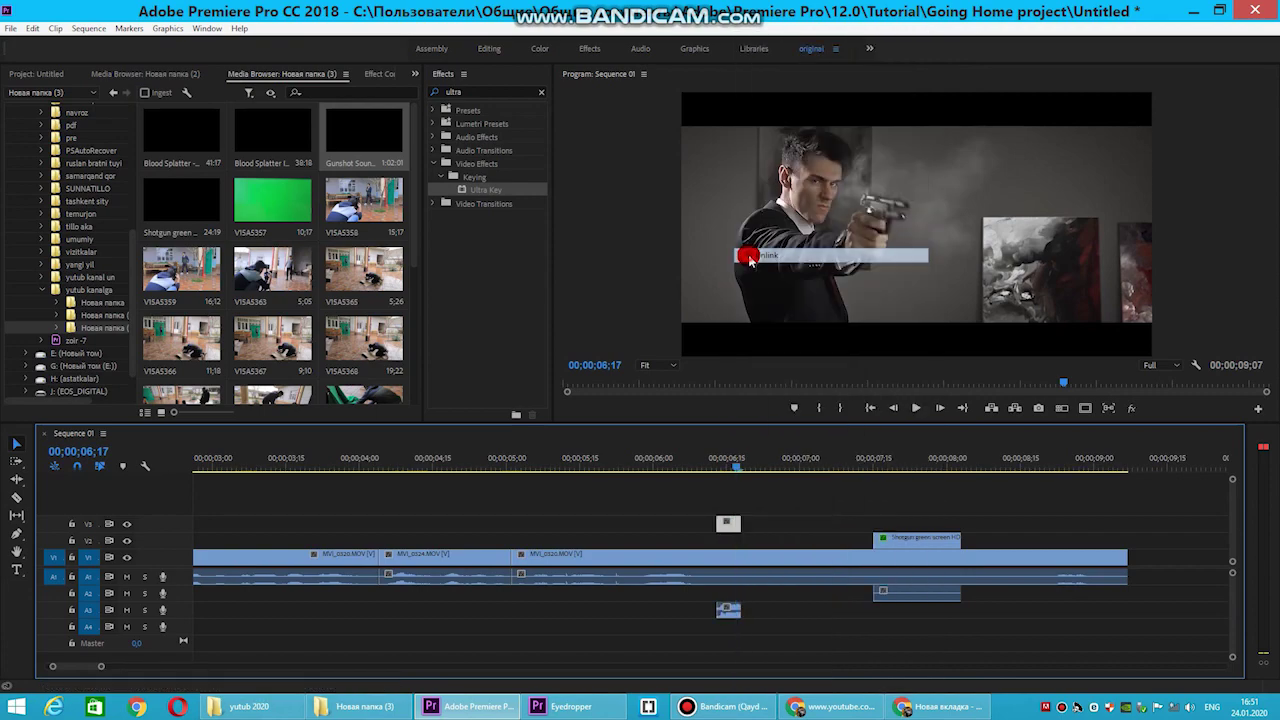
right_click(726, 524)
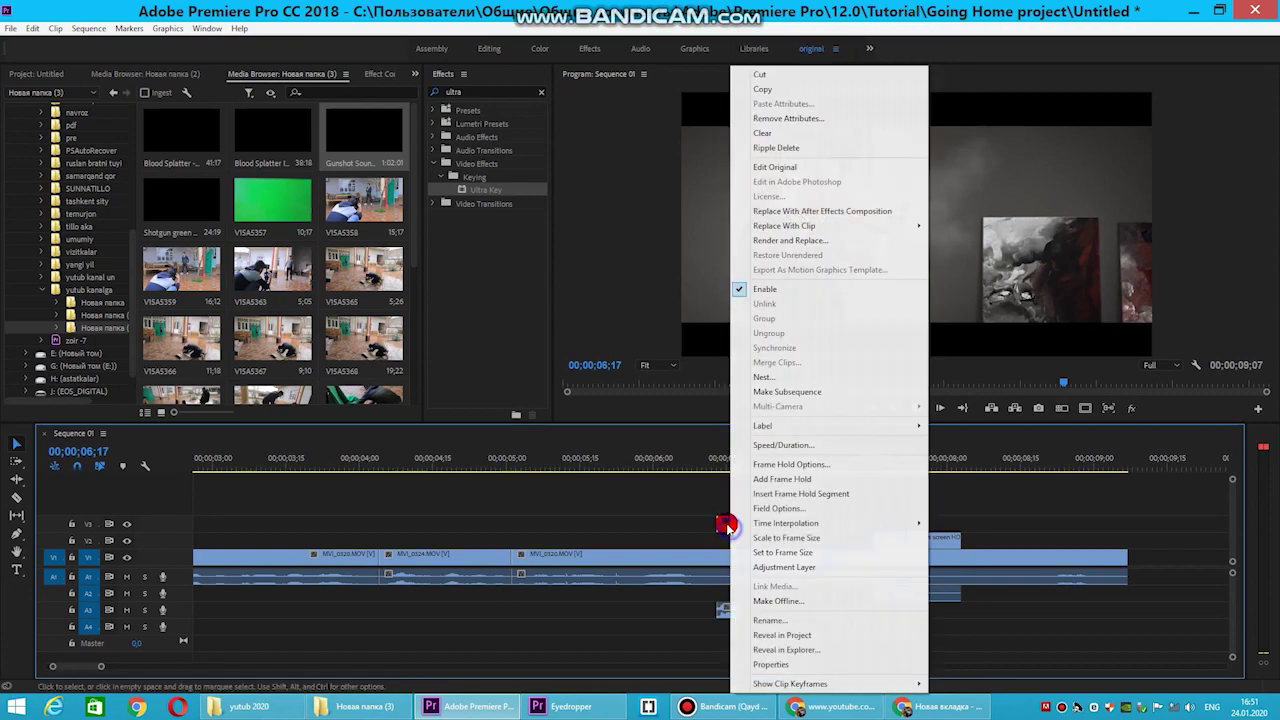
left_click(764, 133)
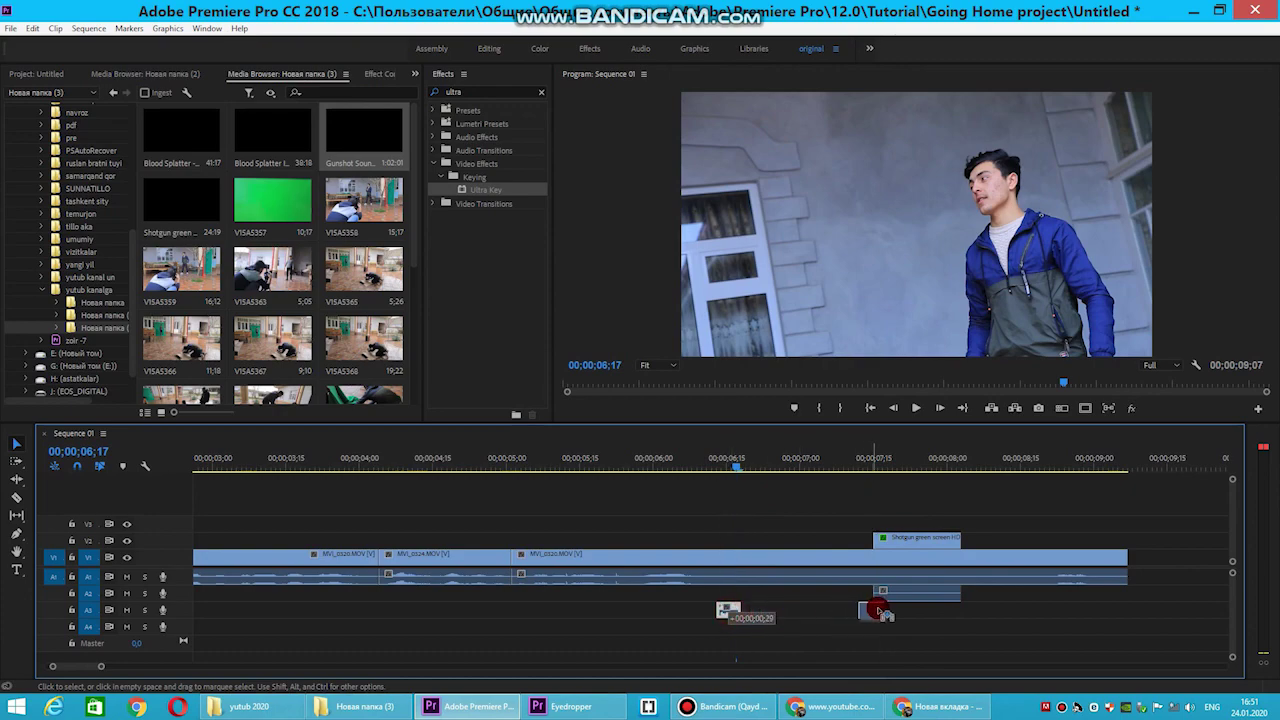
Move the gunshot audio under the muzzle flash at 07;14 and preview the shot
left_click_drag(877, 610, 882, 592)
left_click(868, 458)
left_click(916, 408)
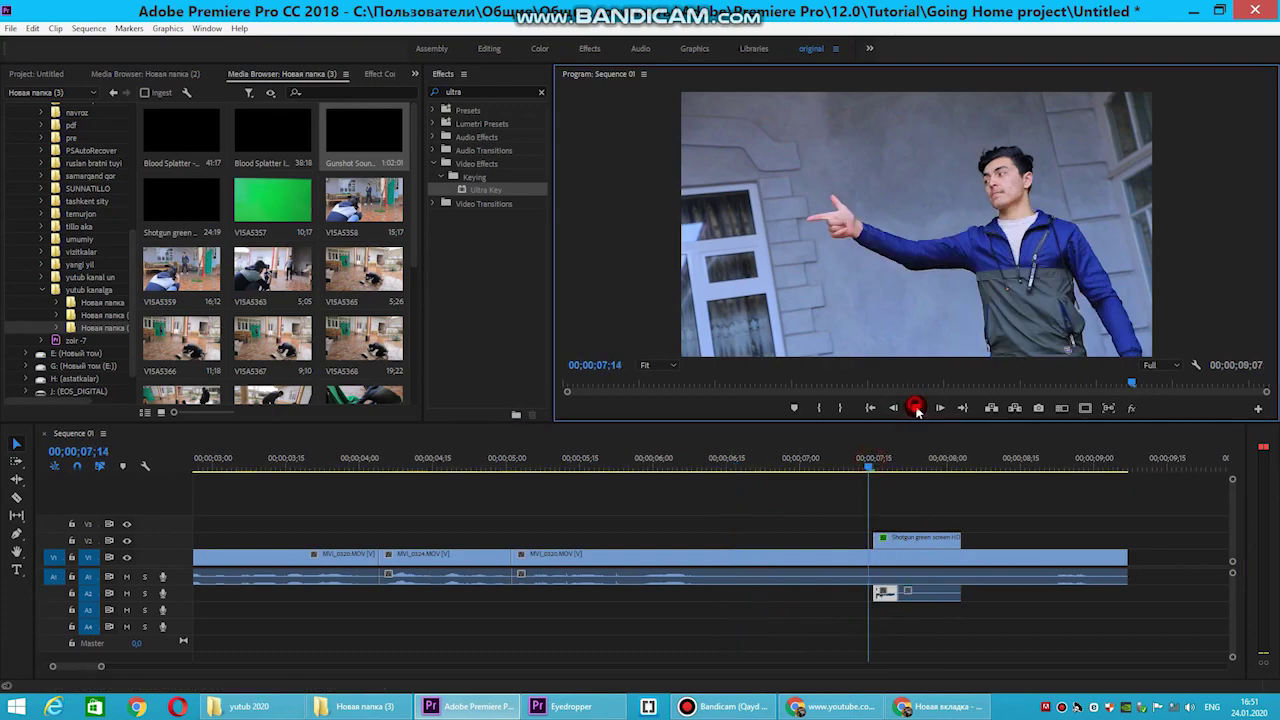
left_click(918, 409)
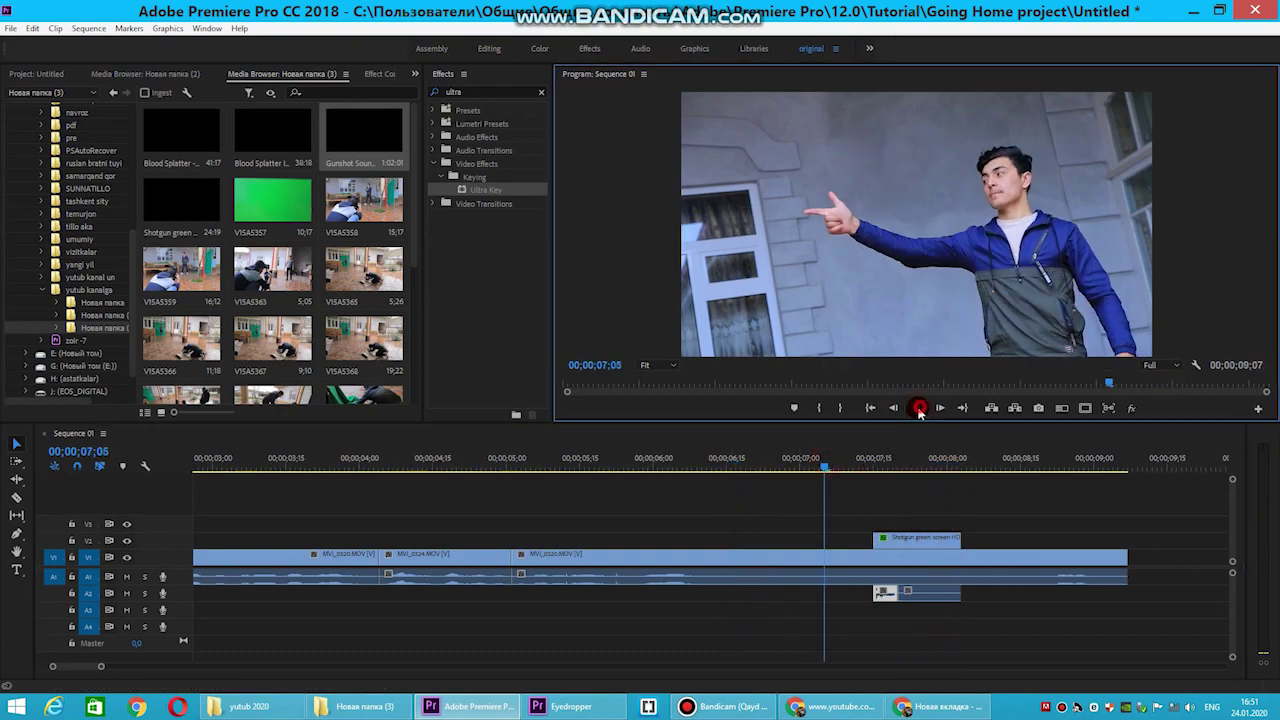
left_click(918, 409)
left_click(916, 408)
Trim and extend the gunshot audio copies to 15 frames so the shot rings out
left_click(912, 594)
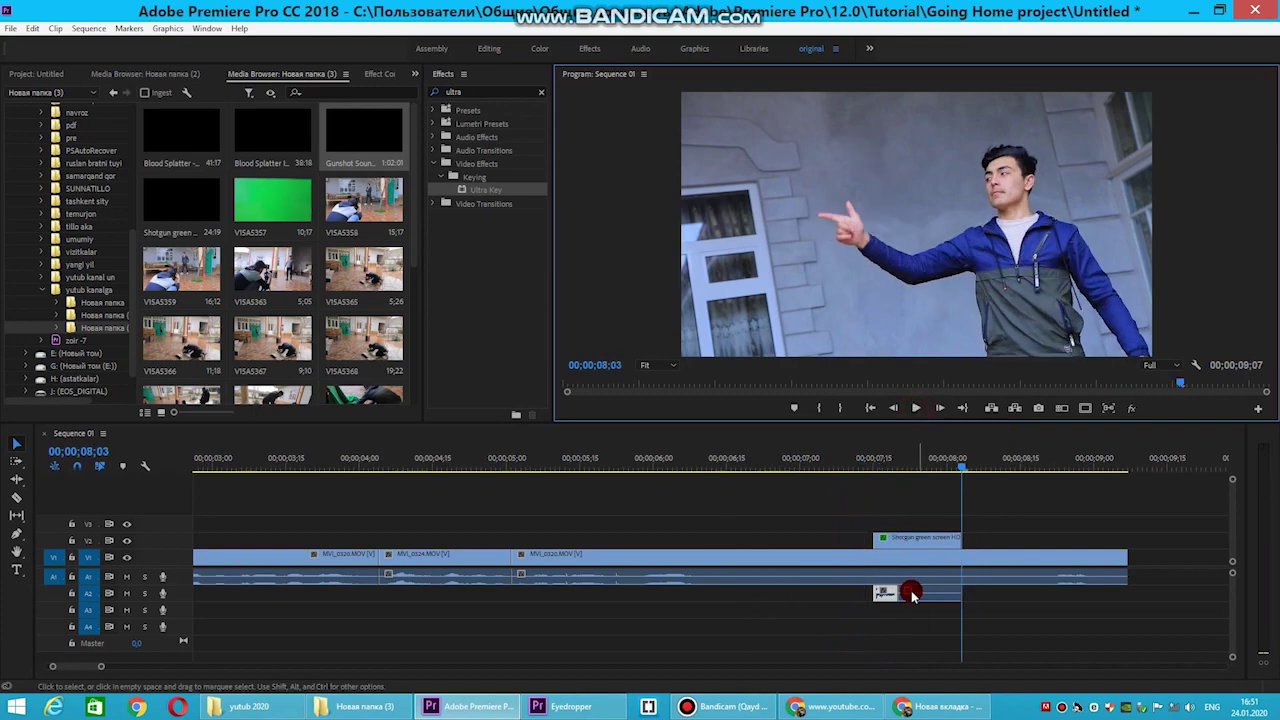
right_click(912, 594)
left_click(957, 106)
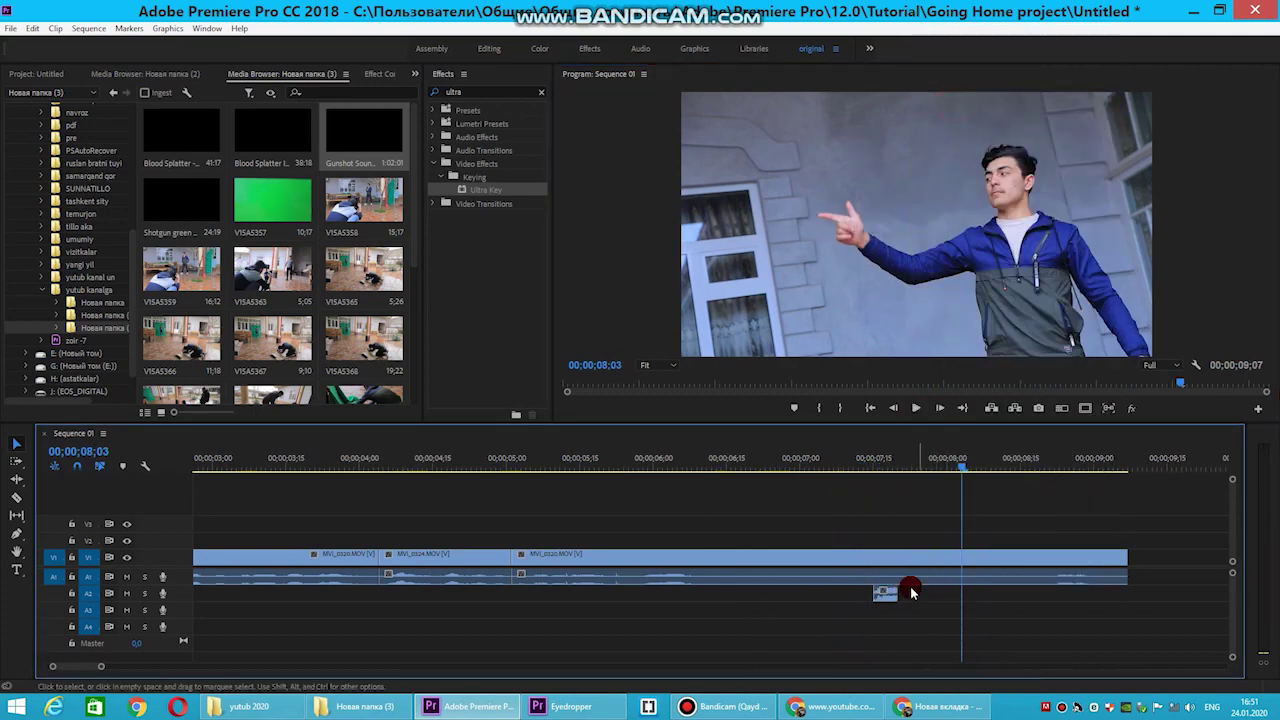
left_click_drag(912, 594, 910, 596)
left_click(864, 455)
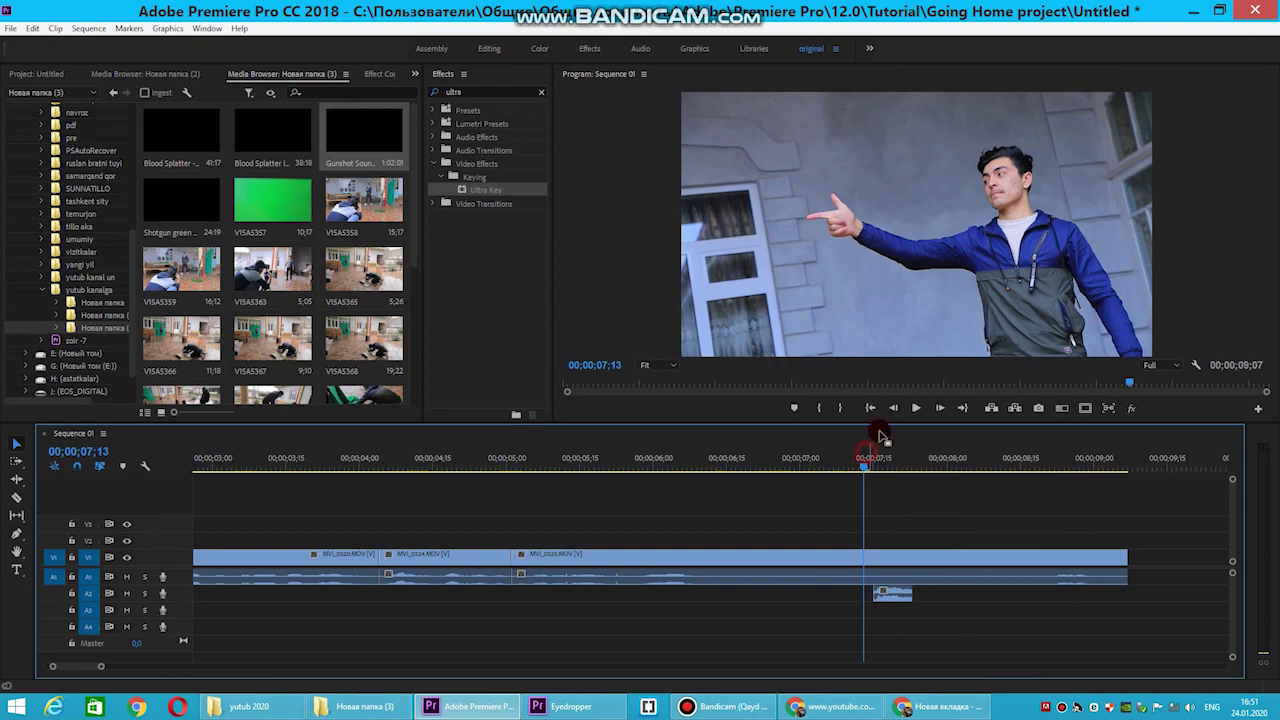
left_click(920, 408)
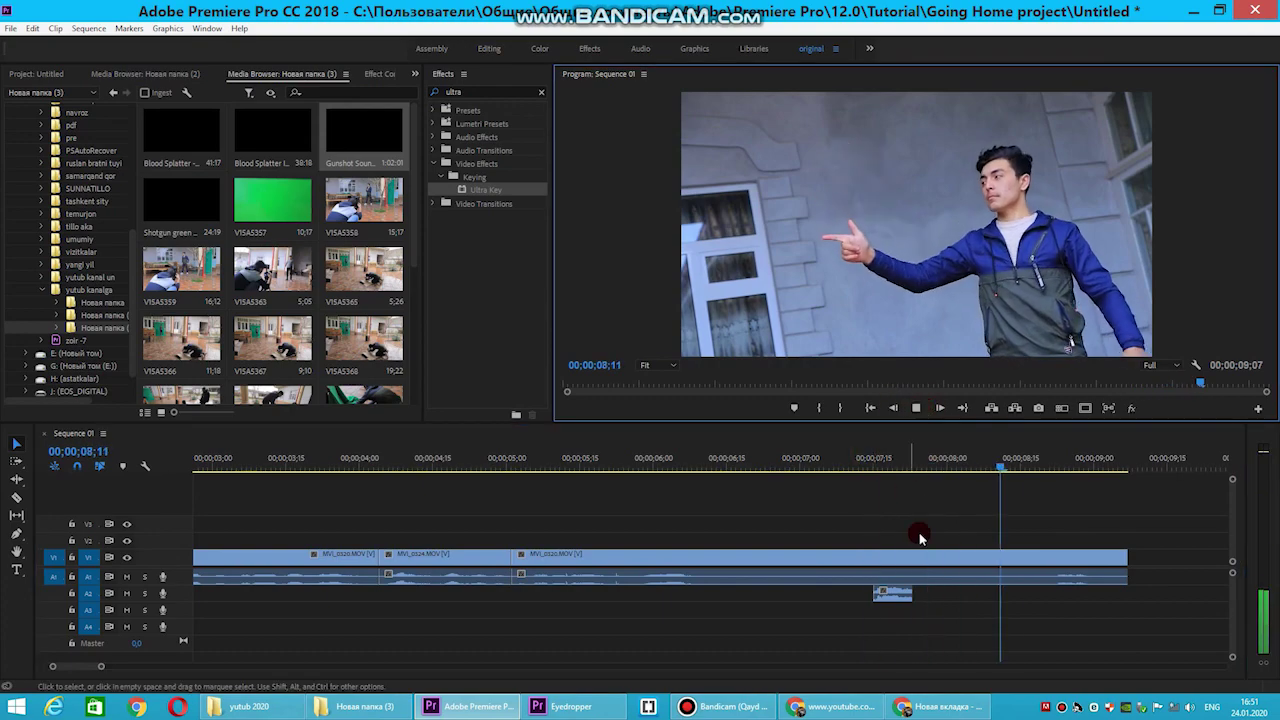
mouse_move(912, 594)
left_mouse_down()
mouse_move(927, 594)
mouse_move(908, 591)
left_mouse_up()
left_click(868, 462)
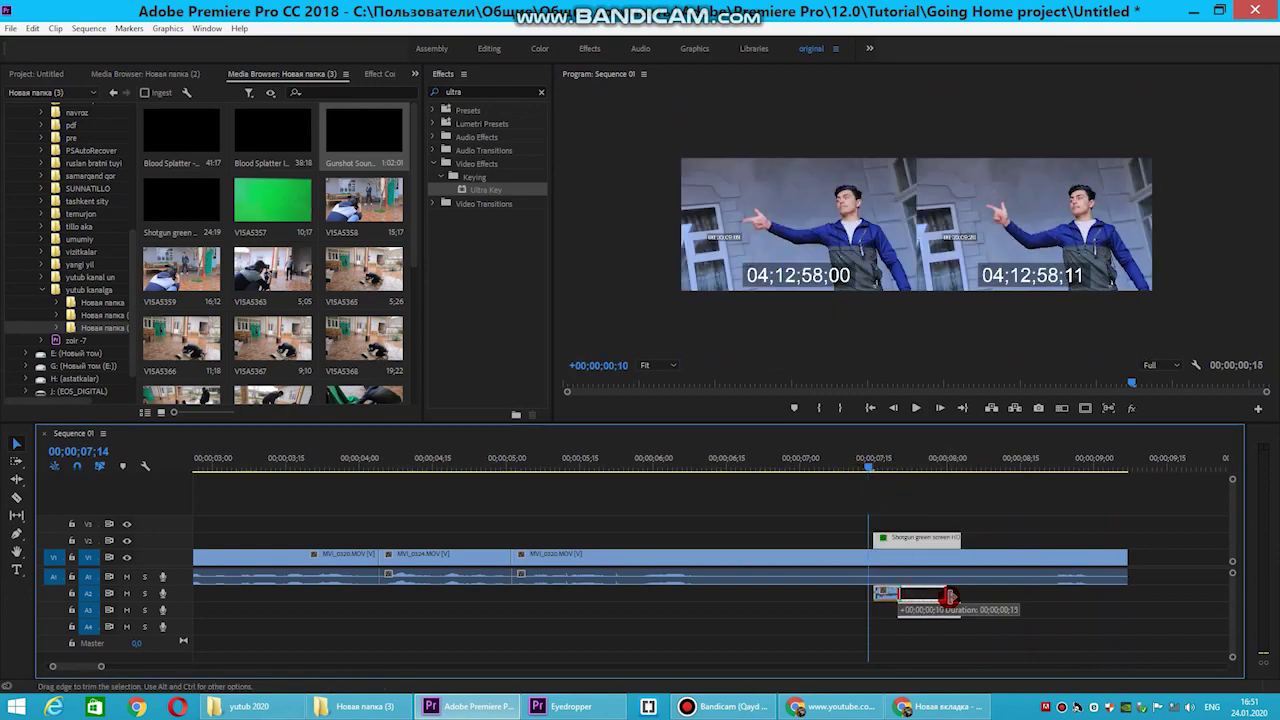
left_click_drag(918, 594, 923, 594)
left_click(915, 412)
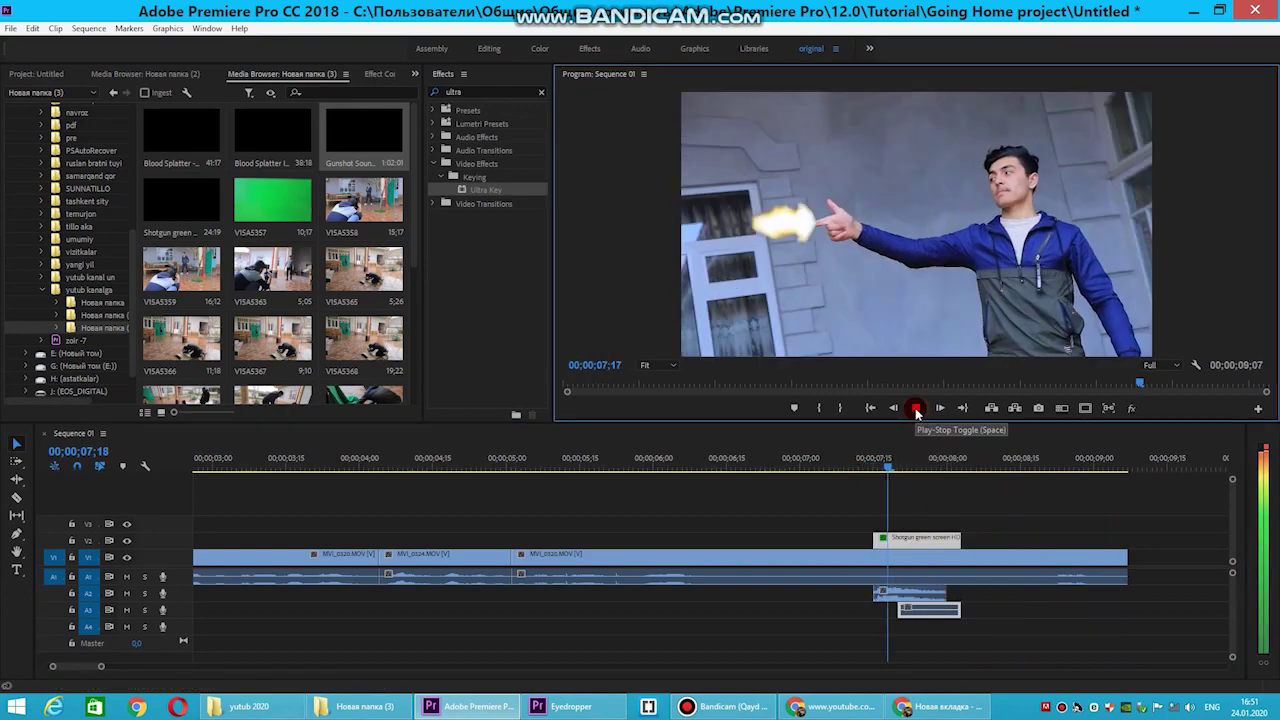
left_click(857, 462)
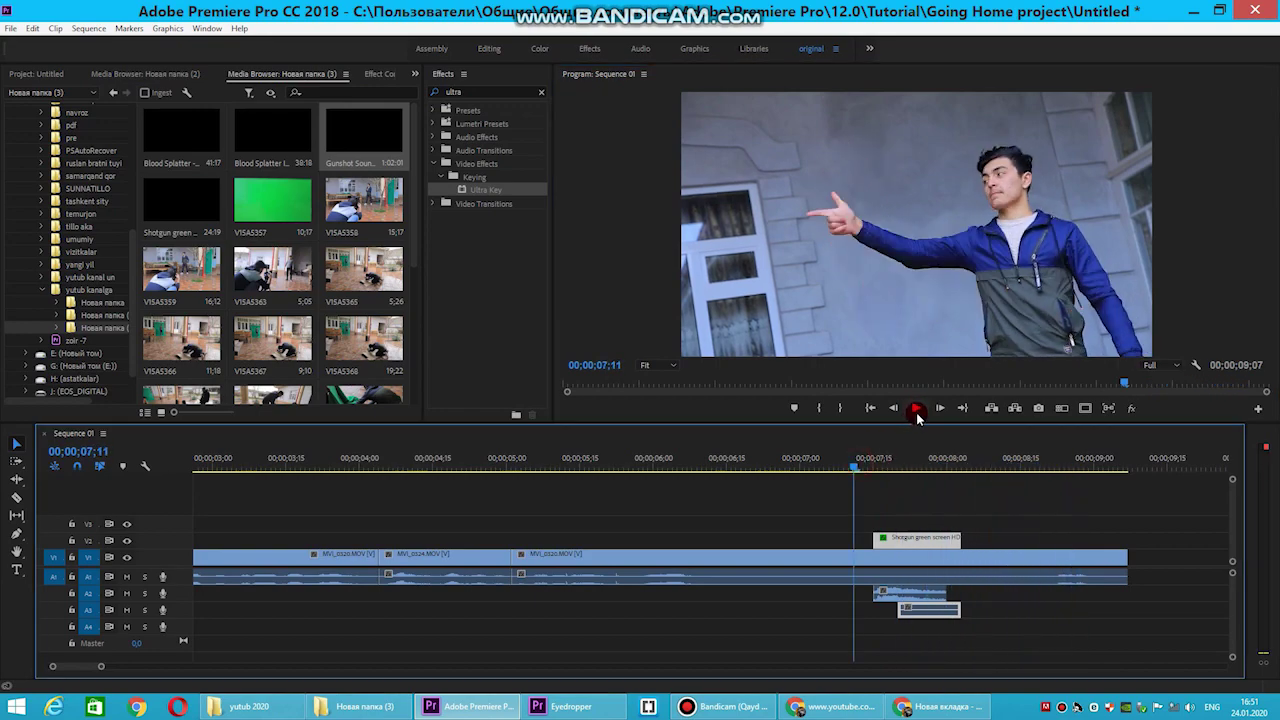
left_click(535, 92)
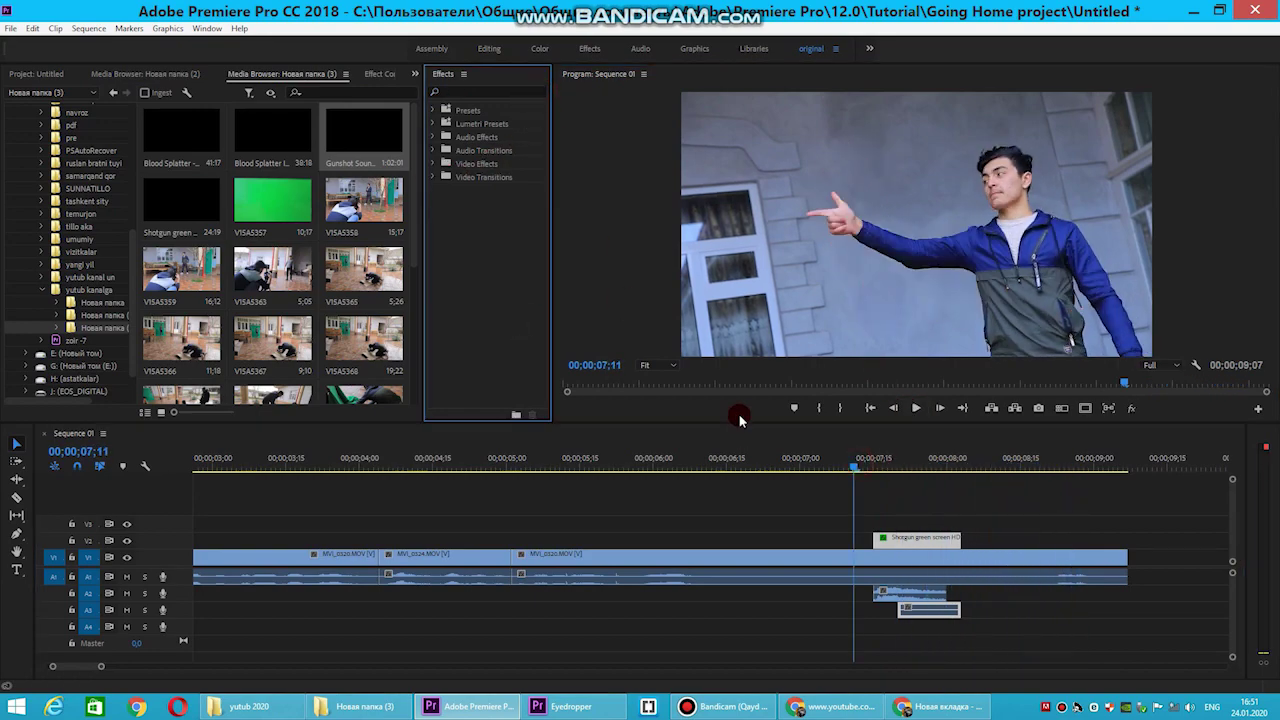
Apply the Constant Power crossfade from Audio Transitions to the gunshot audio clip
left_click_drag(858, 462, 904, 470)
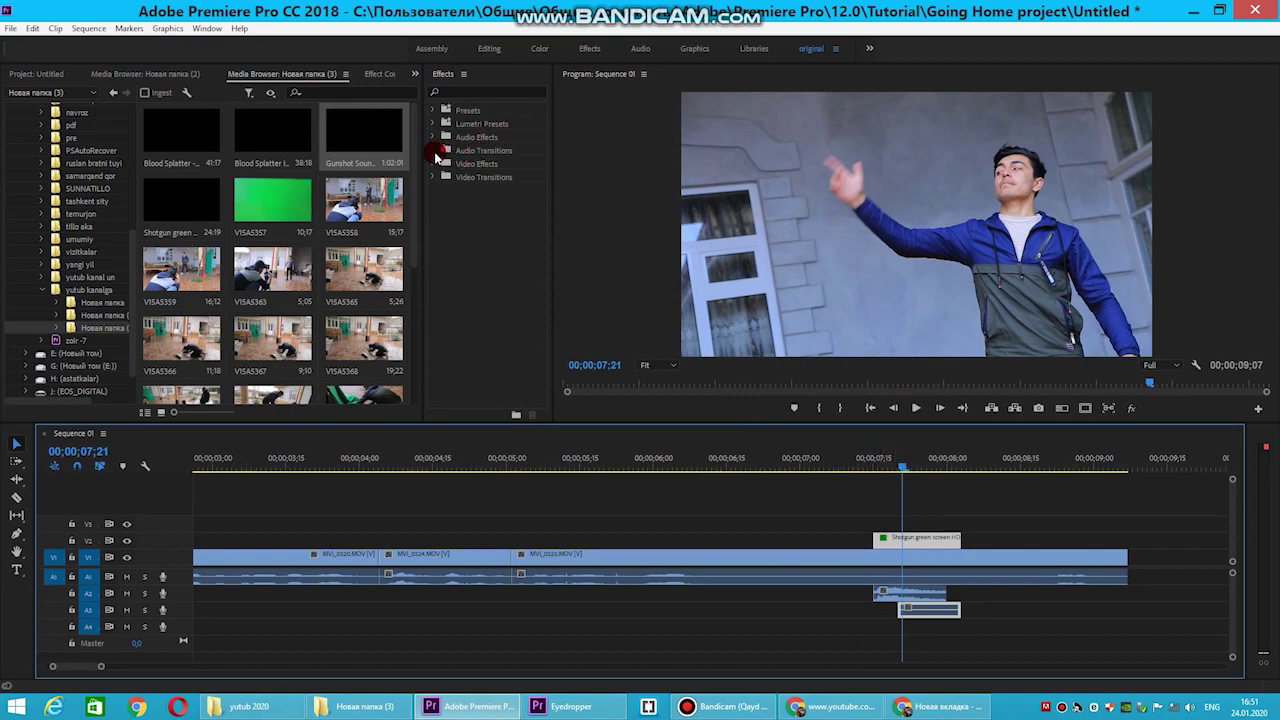
left_click(433, 151)
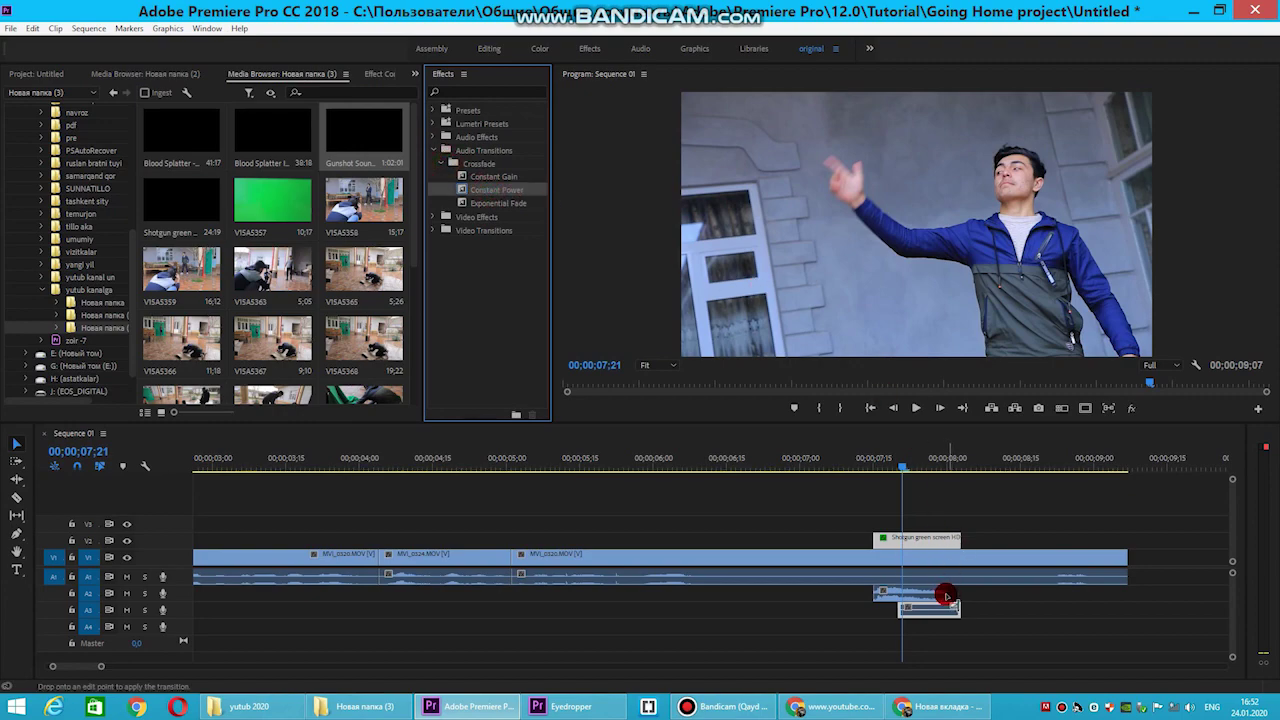
left_click_drag(945, 596, 900, 594)
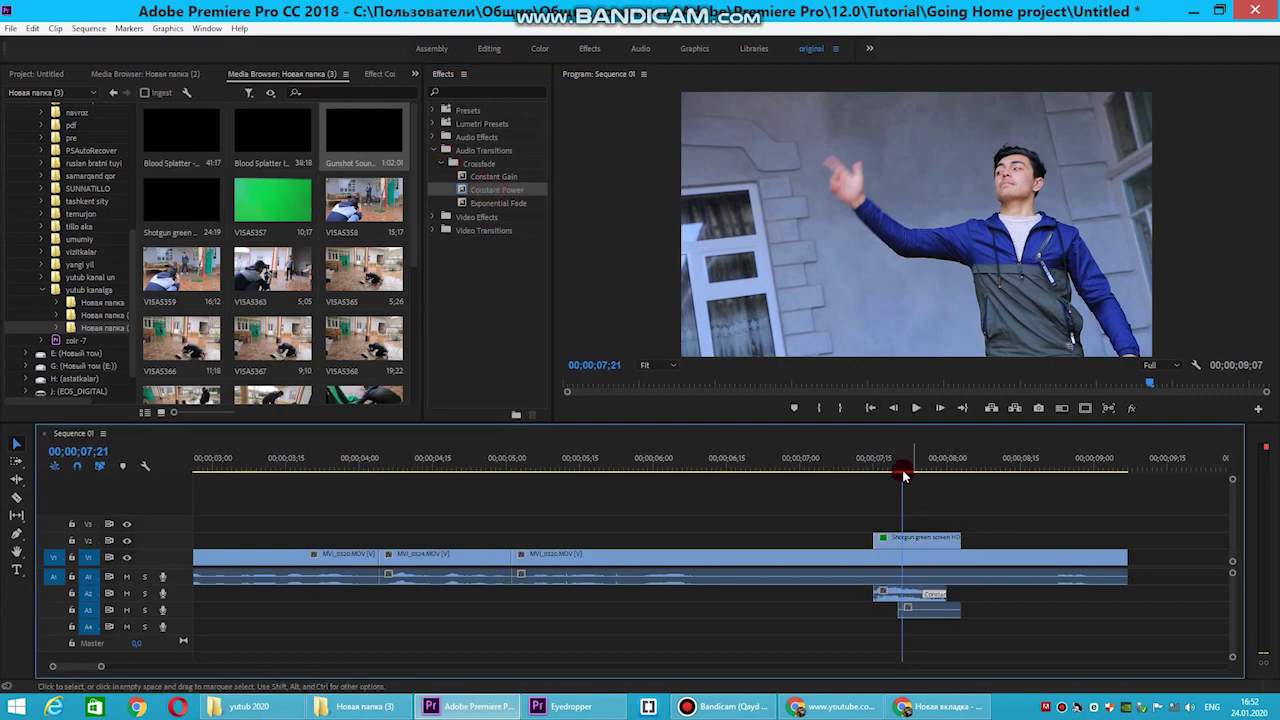
left_click(915, 408)
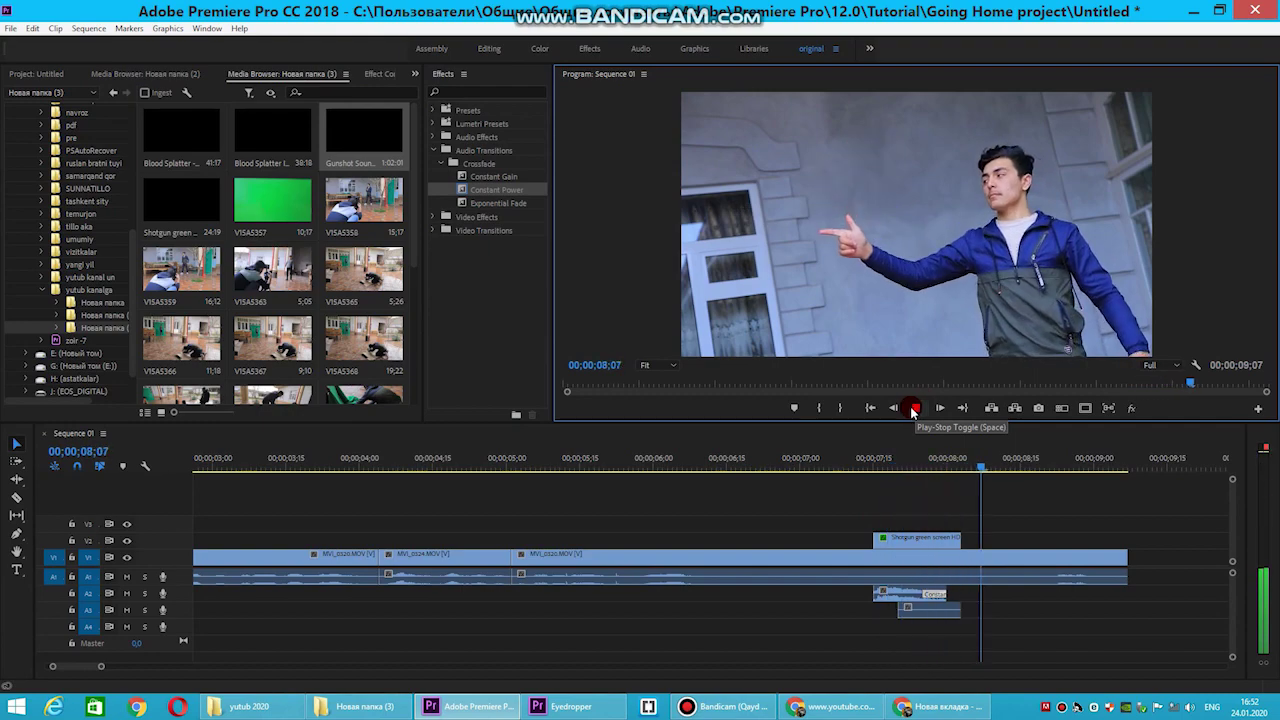
left_click(913, 408)
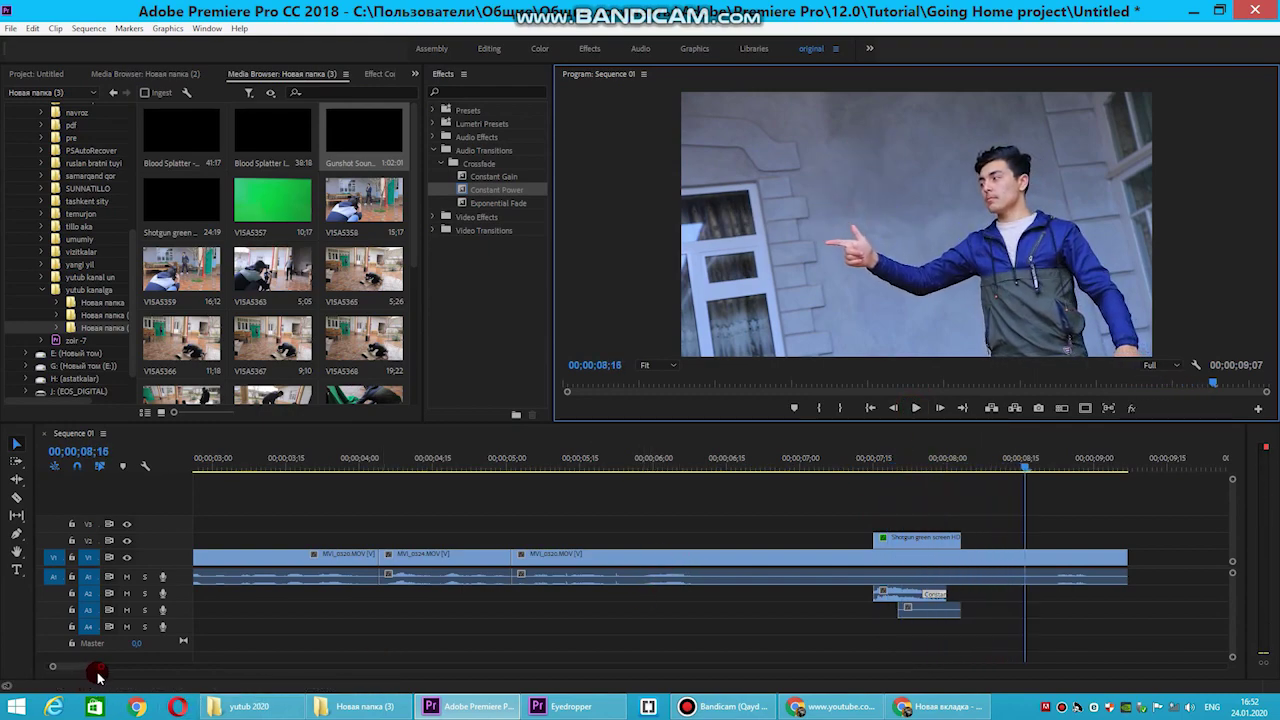
scroll(97, 672, "down", 5)
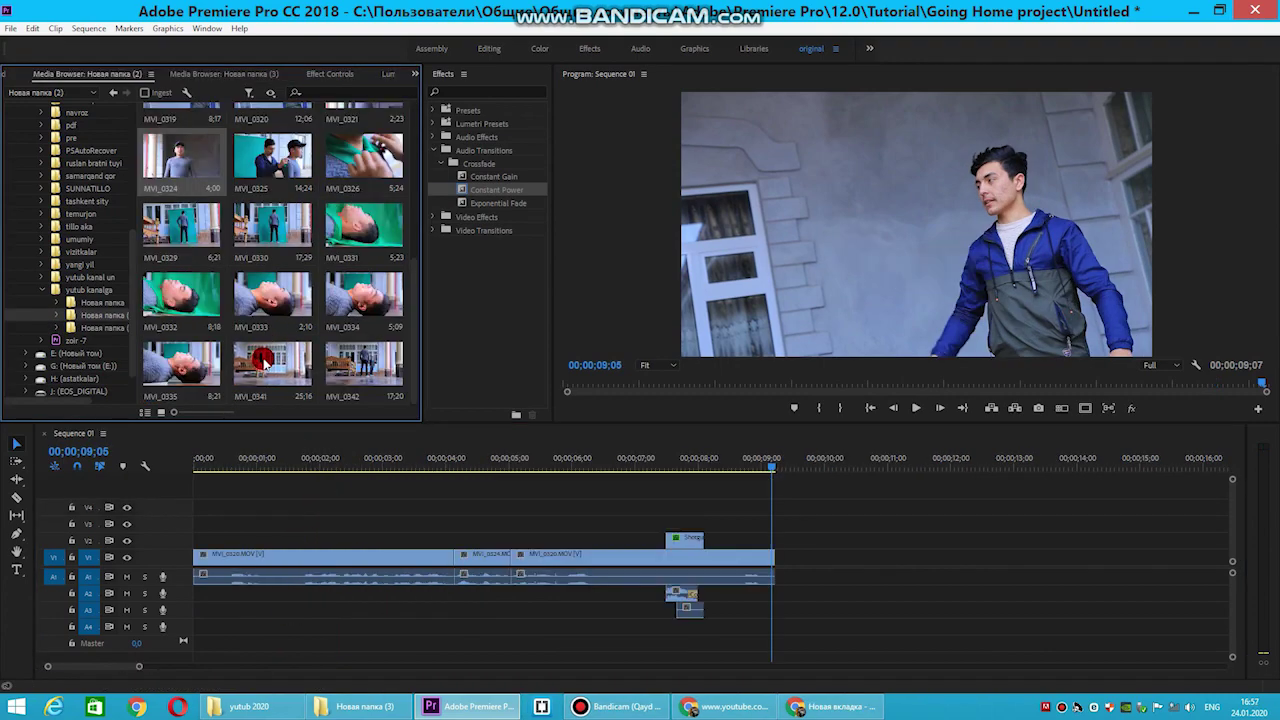
Add MVI_0341 after the existing clips on V1 and trim away its unwanted start
left_click(262, 360)
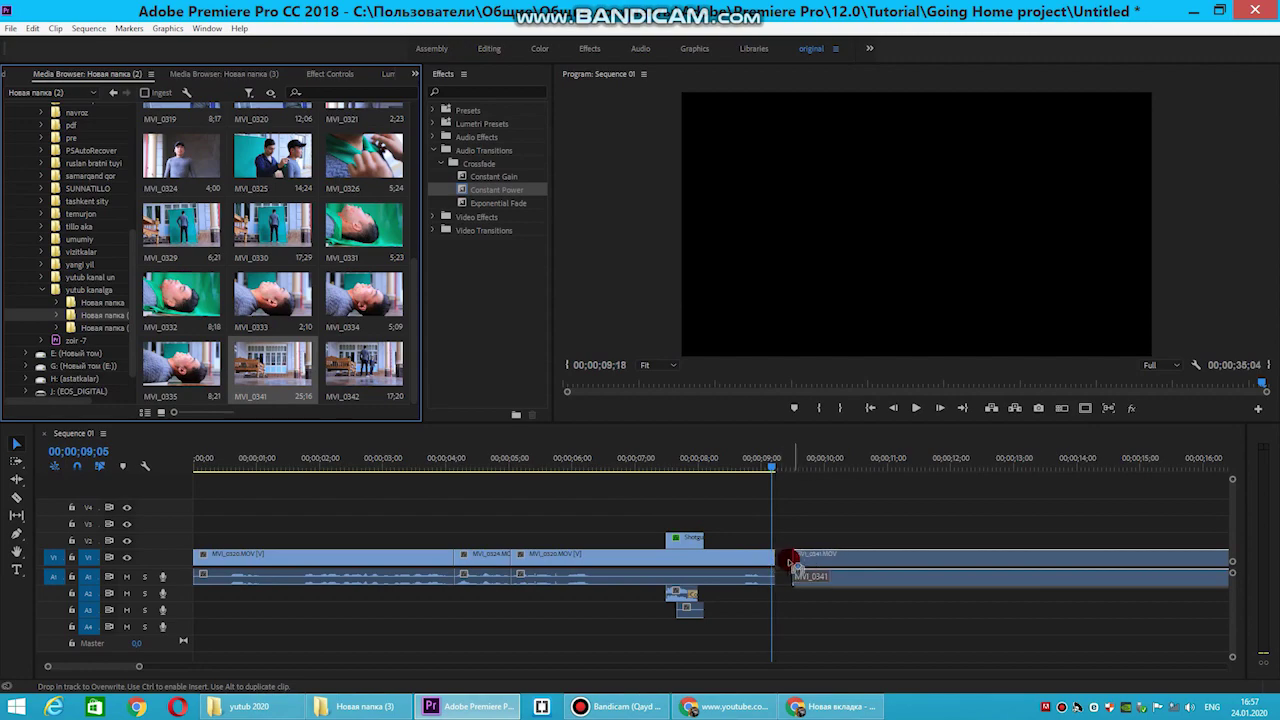
left_click_drag(432, 401, 776, 556)
key("space")
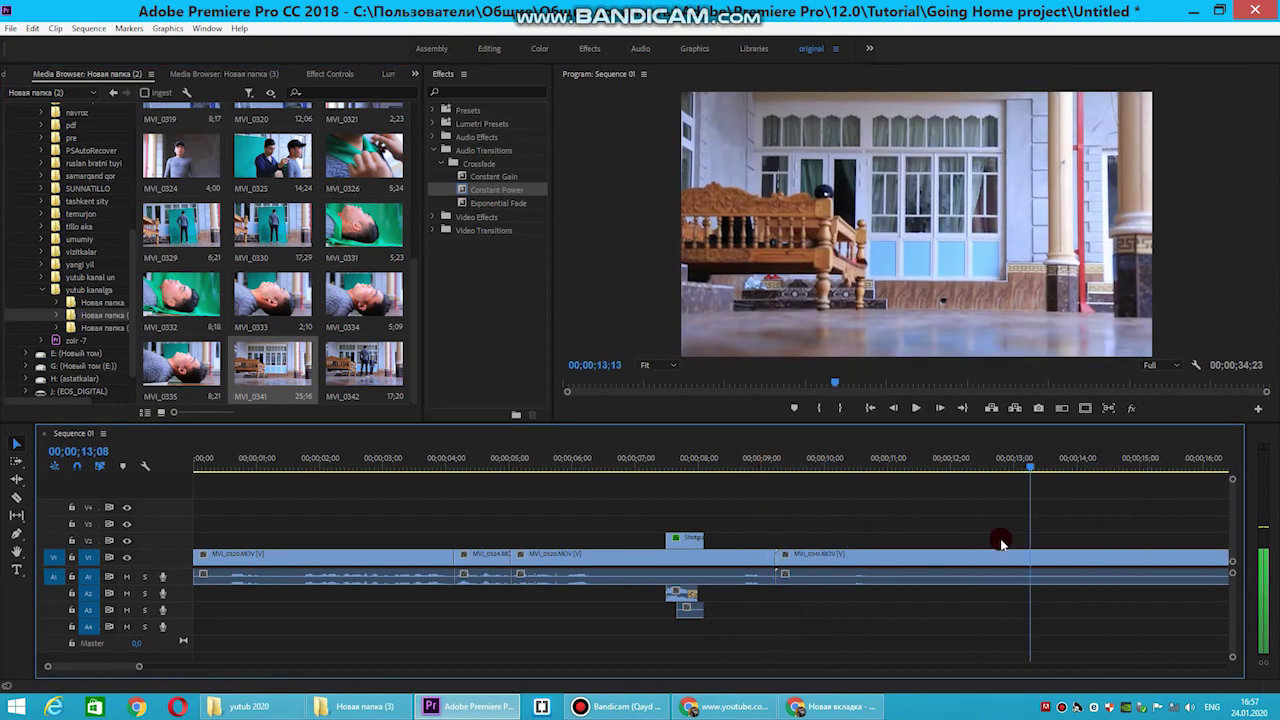
key("space")
key("c")
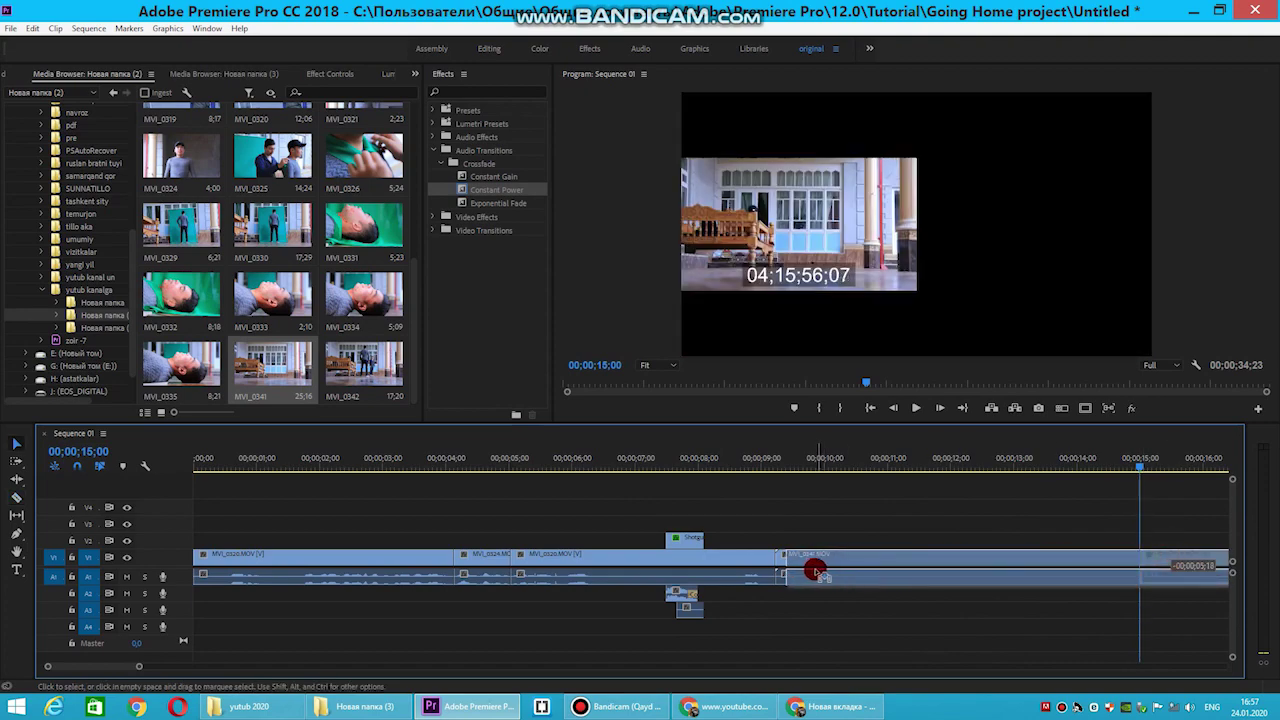
left_click_drag(1149, 558, 814, 568)
key("v")
mouse_move(766, 471)
left_mouse_down()
mouse_move(1130, 540)
mouse_move(1094, 543)
left_mouse_up()
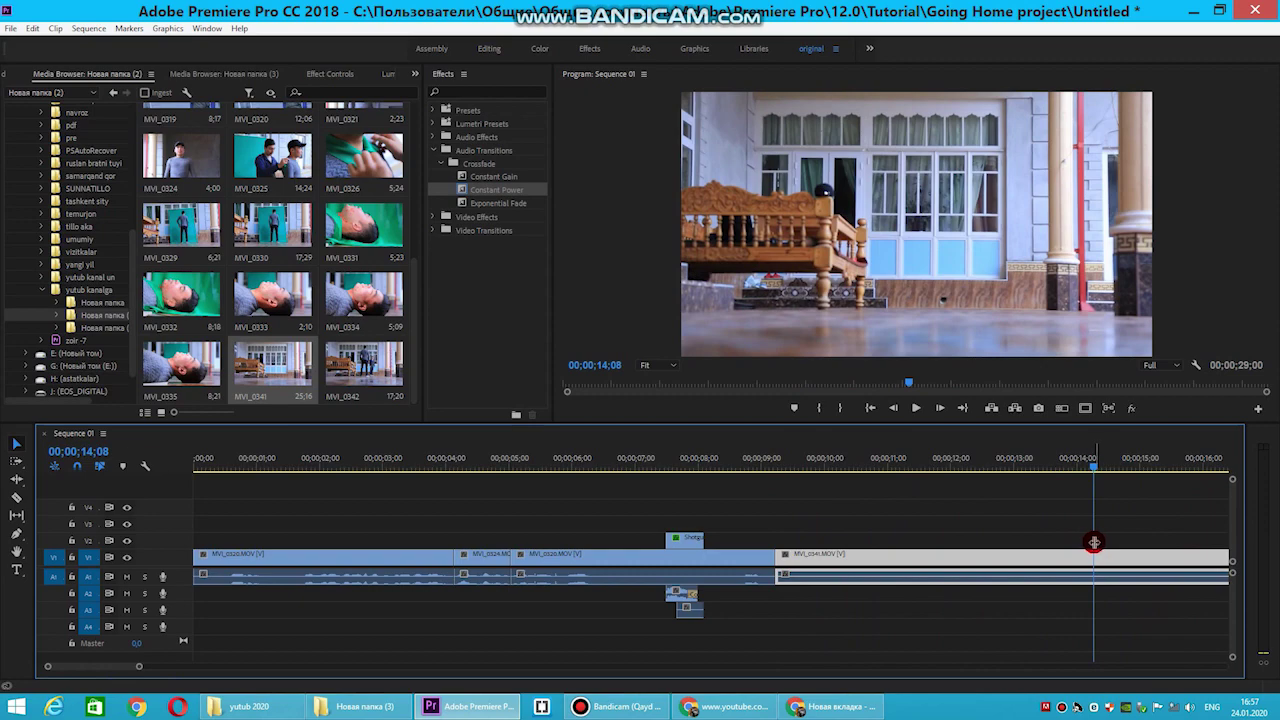
left_click(980, 556)
left_click_drag(983, 557, 778, 557)
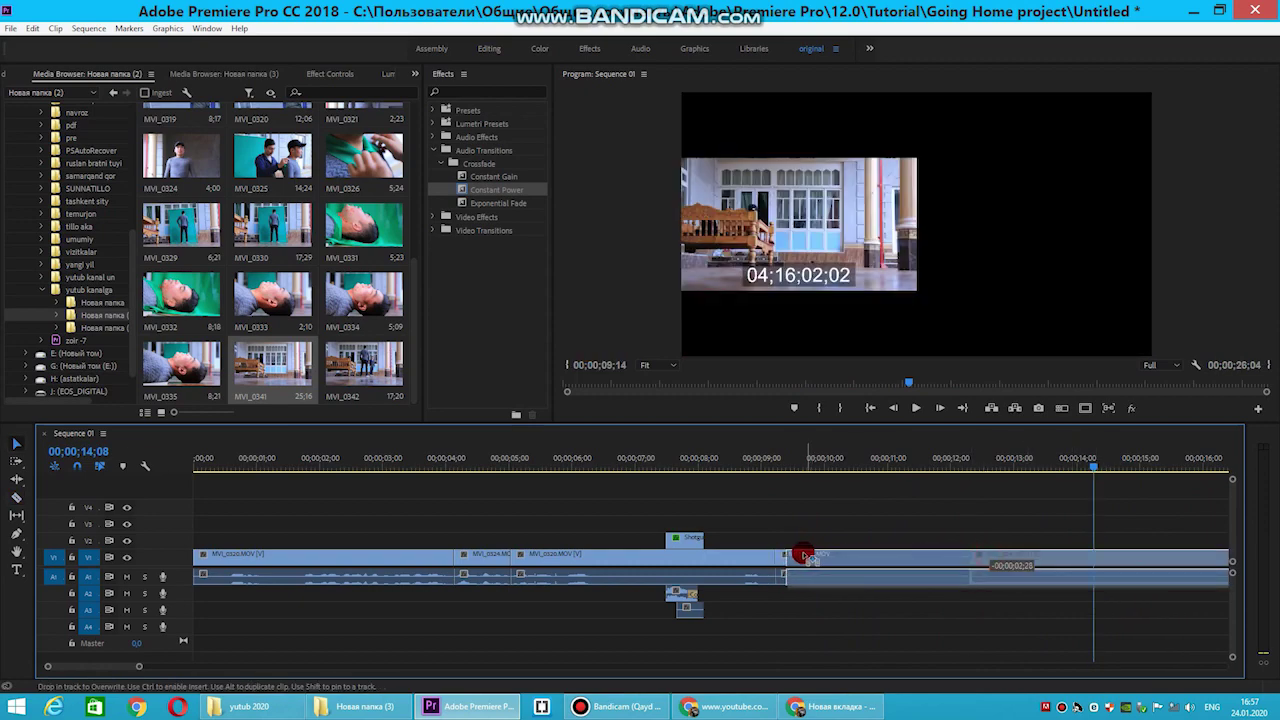
Drop MVI_0342 onto V2 above MVI_0341 at the playhead, near 09;08
left_click_drag(364, 365, 787, 541)
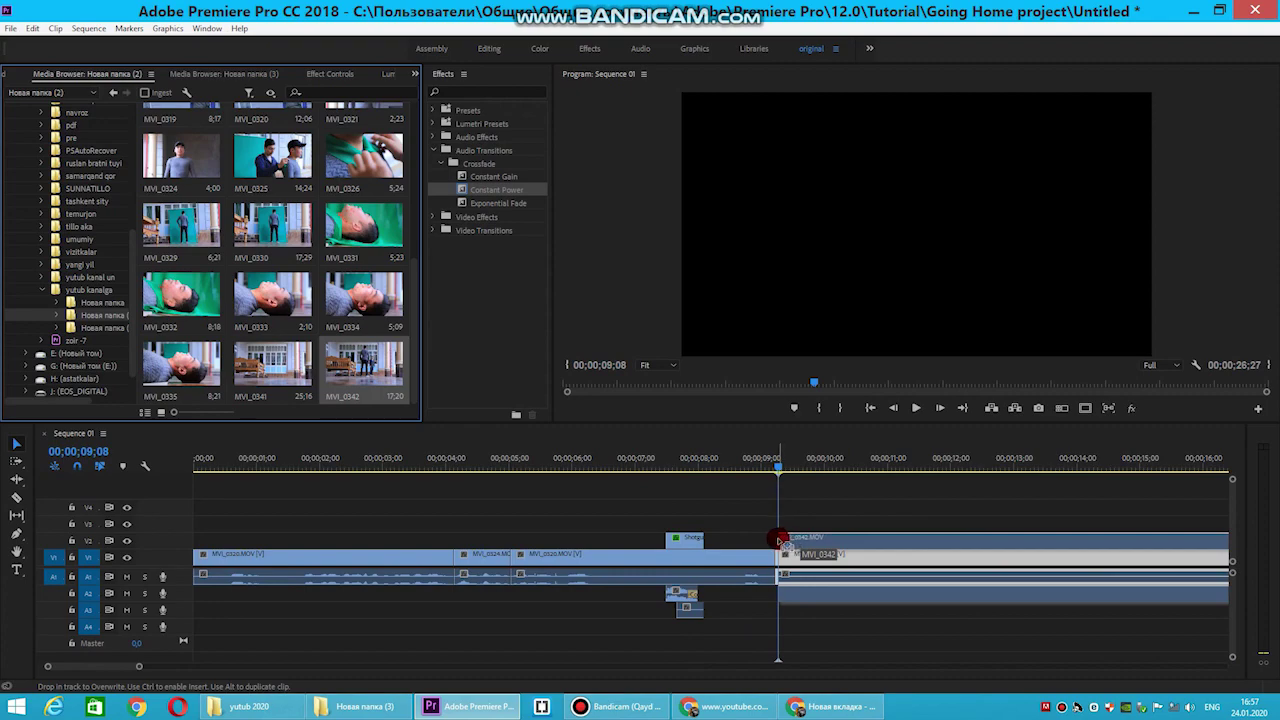
left_click_drag(778, 541, 778, 541)
mouse_move(780, 462)
left_mouse_down()
mouse_move(1151, 508)
mouse_move(1047, 545)
left_mouse_up()
mouse_move(820, 457)
left_mouse_down()
mouse_move(820, 468)
mouse_move(990, 492)
mouse_move(933, 502)
left_mouse_up()
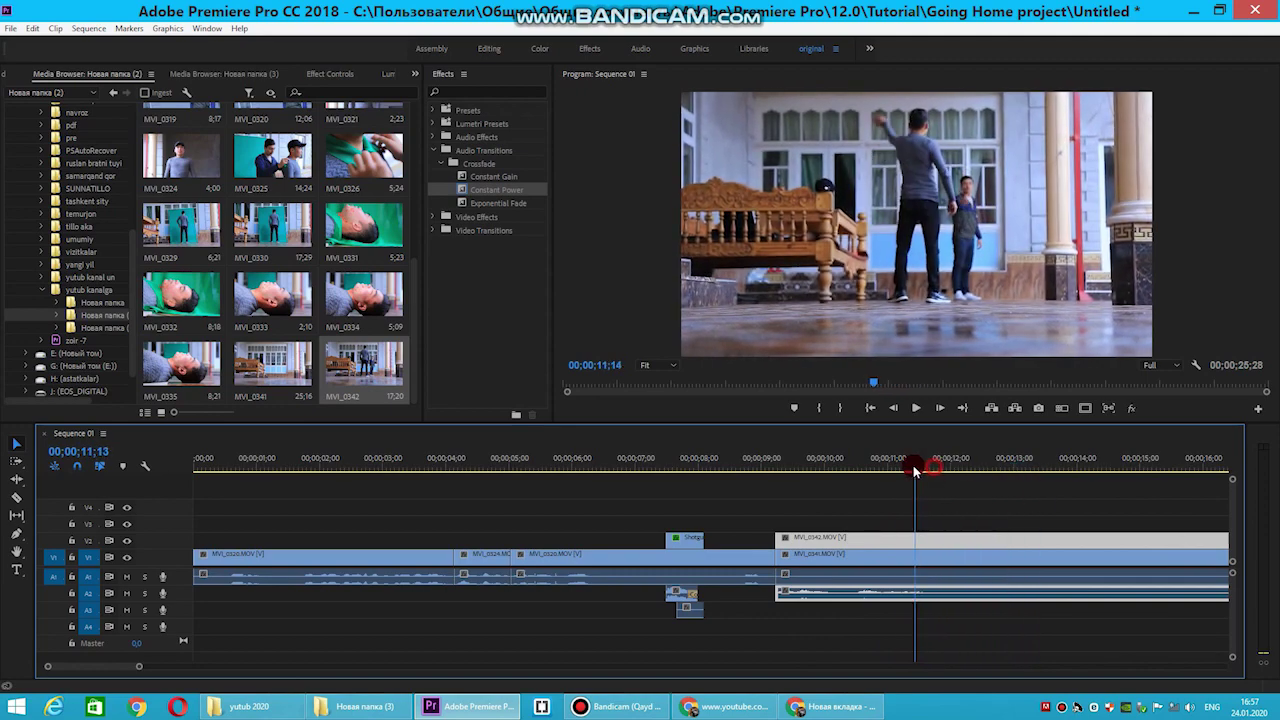
Select MVI_0341 on V1 and nudge it to tighten the sequence
left_click_drag(937, 503, 895, 493)
key("c")
key("v")
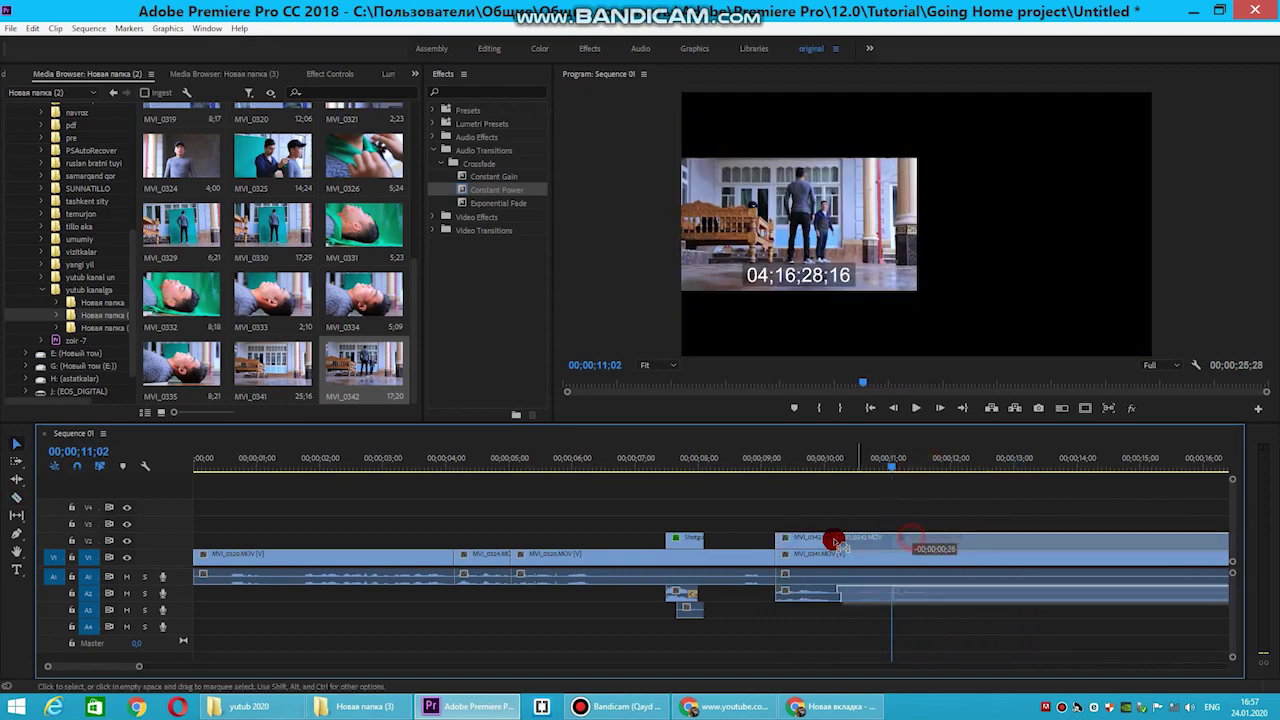
left_click(793, 557)
key("v")
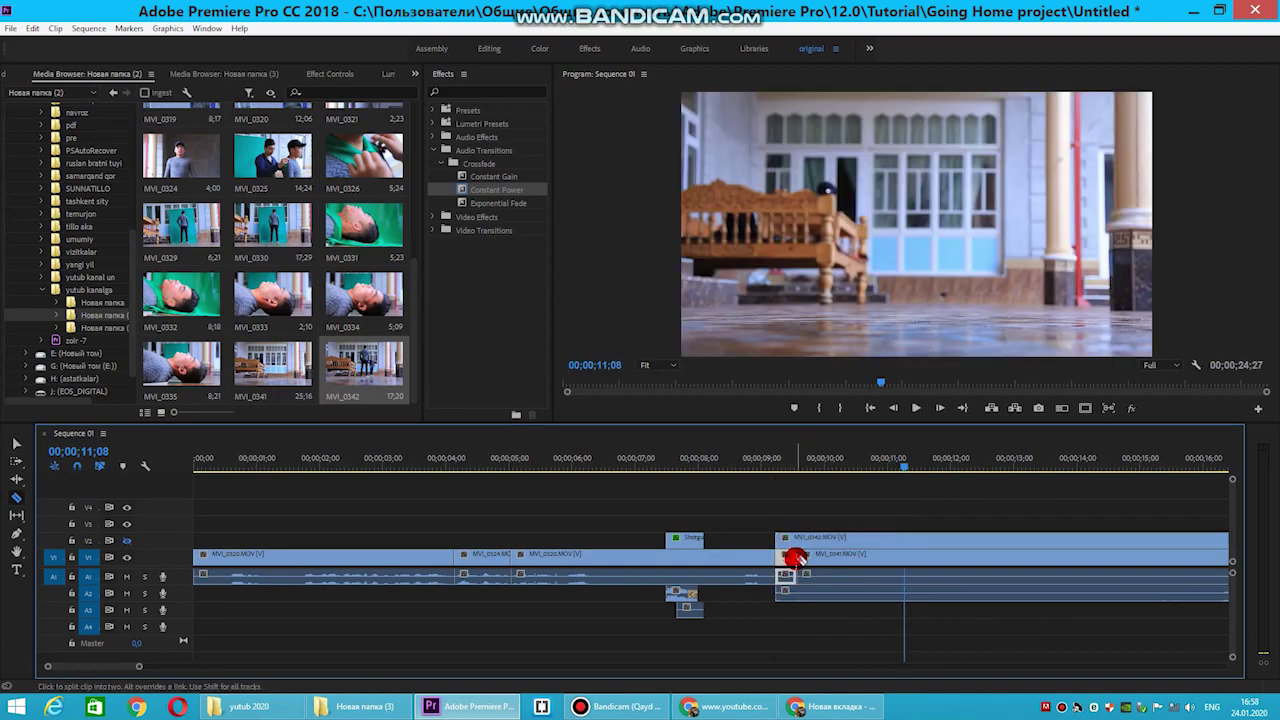
left_click_drag(795, 557, 793, 559)
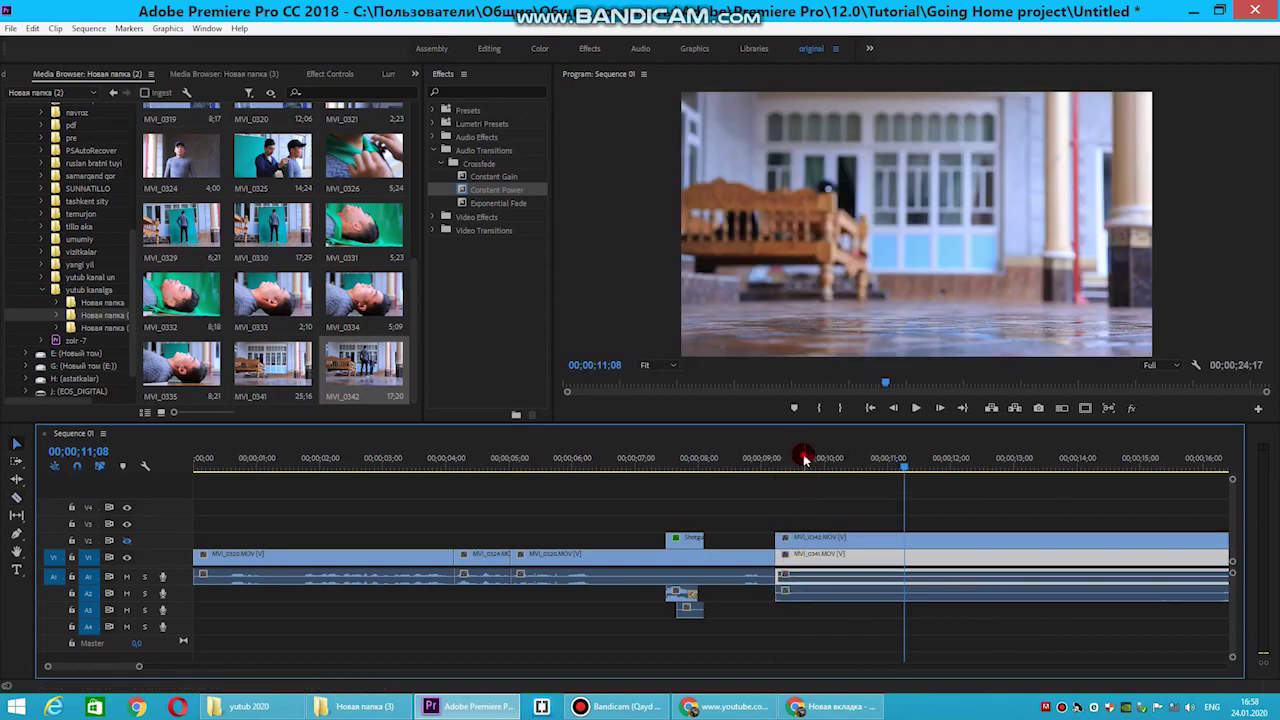
left_click_drag(808, 458, 828, 458)
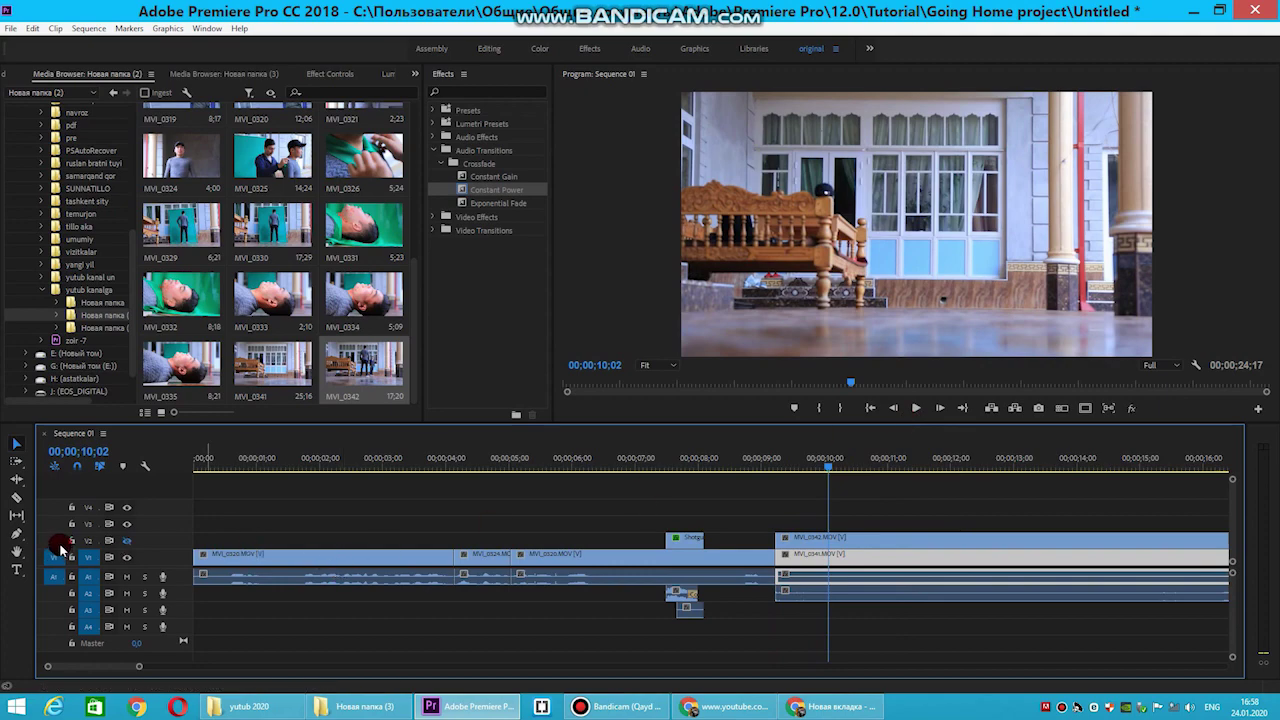
Turn on V2 output and Alt-drag a copy of MVI_0342 onto V3 at 09;07
left_click(126, 540)
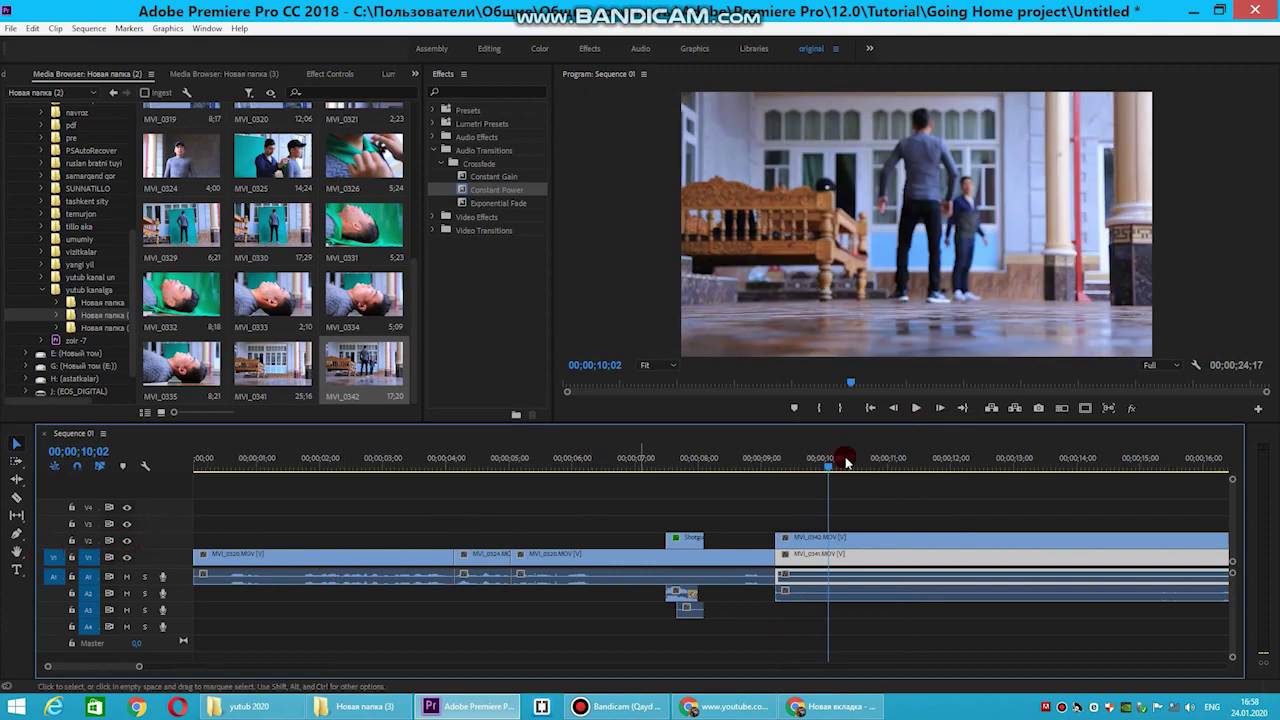
mouse_move(828, 462)
left_mouse_down()
mouse_move(793, 476)
mouse_move(780, 464)
left_mouse_up()
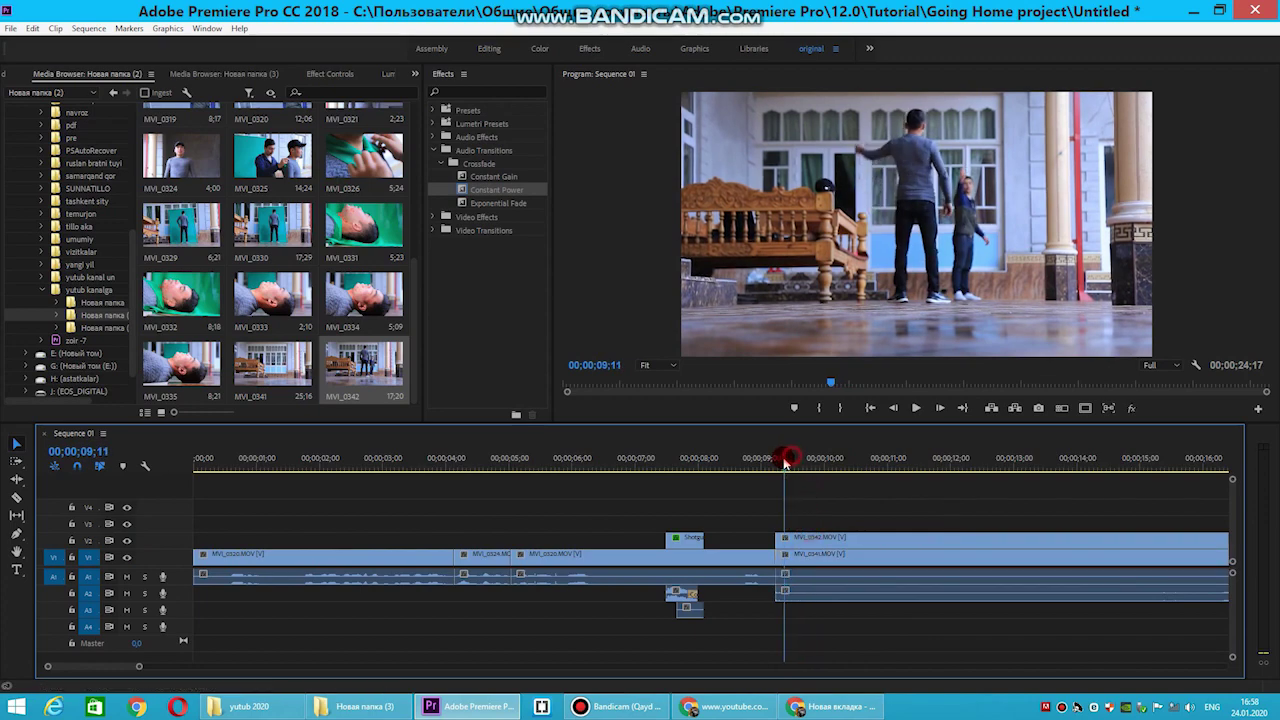
left_click(808, 513)
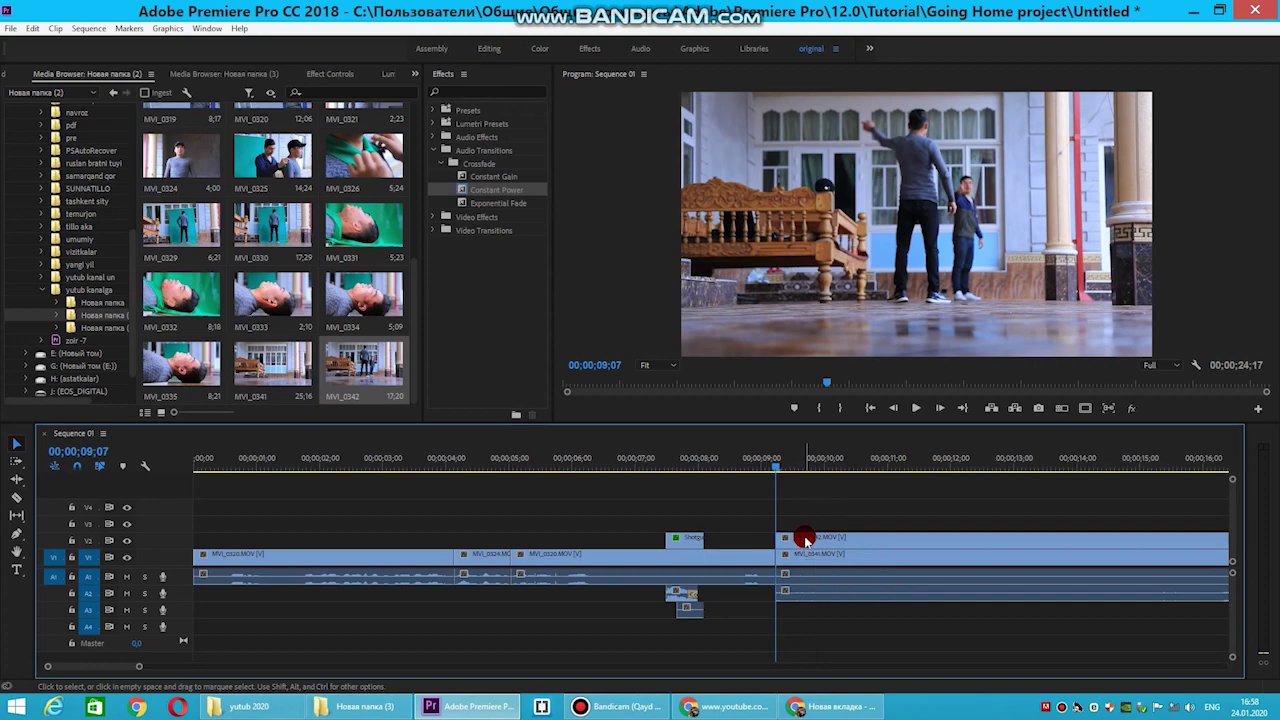
left_click(811, 540)
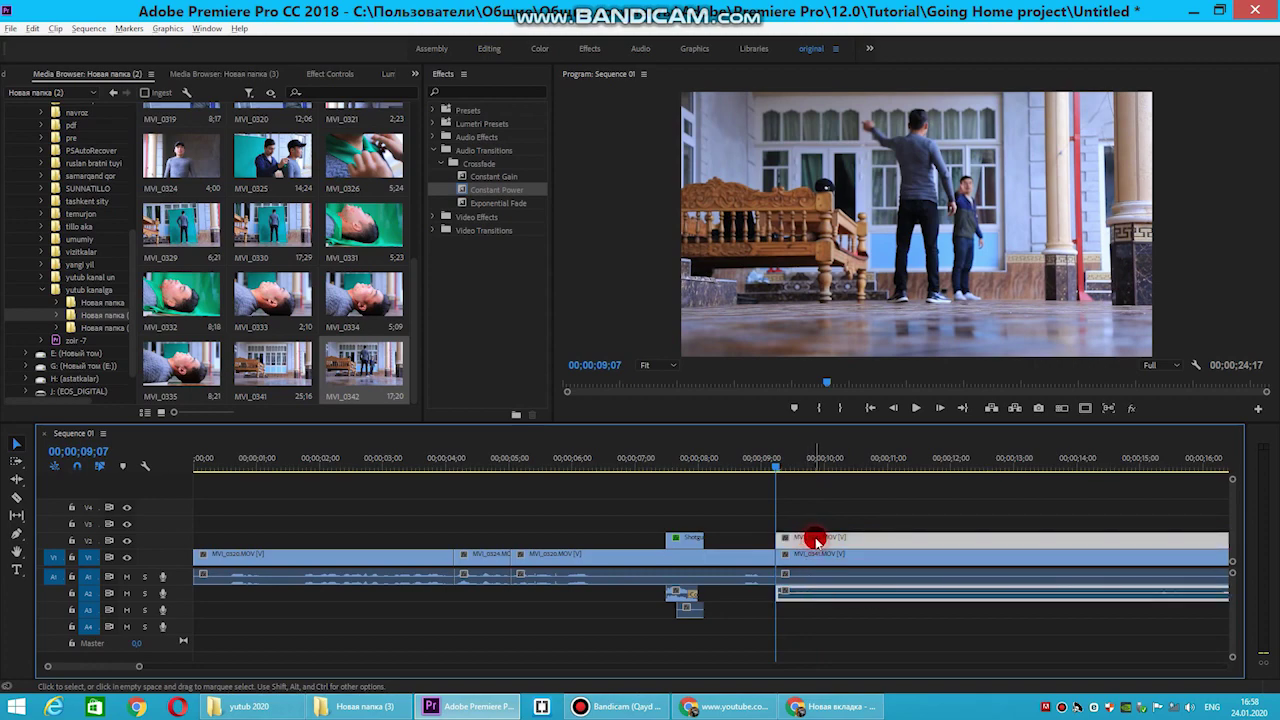
left_click_drag(816, 540, 816, 528)
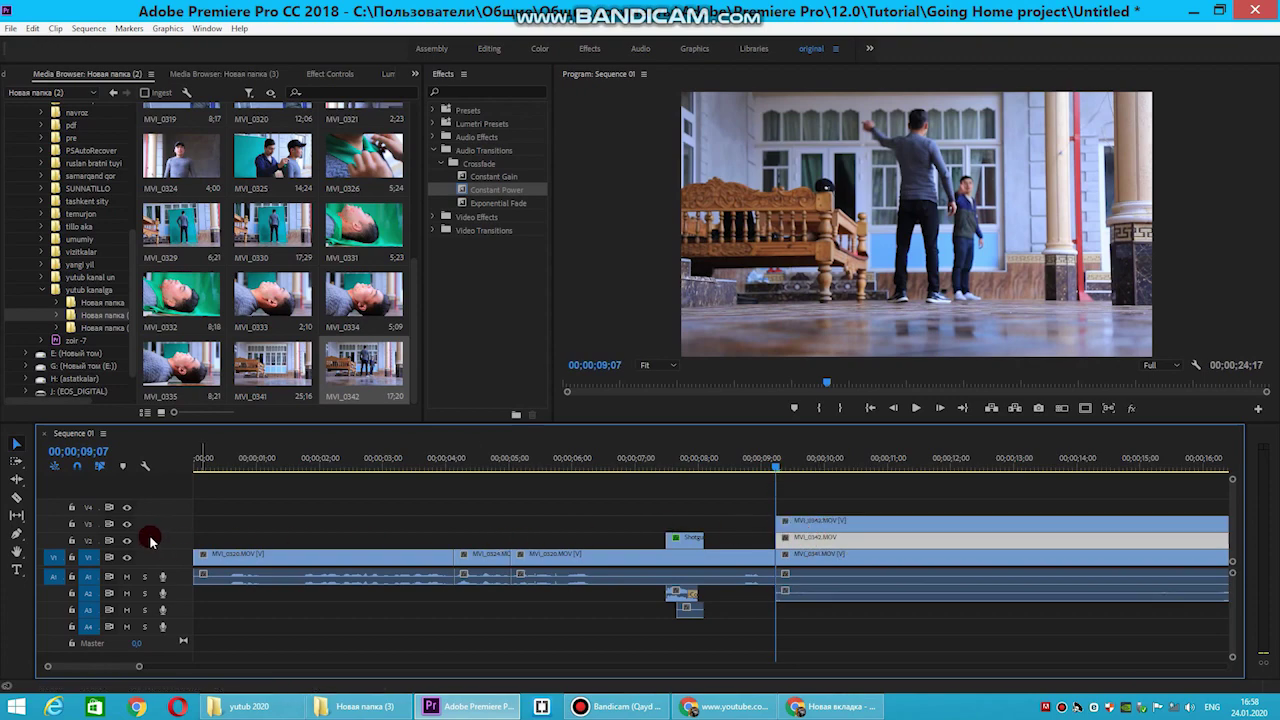
Hide V3 and draw an inverted Opacity pen mask around the man's head on the V2 clip
left_click(126, 524)
left_click(340, 74)
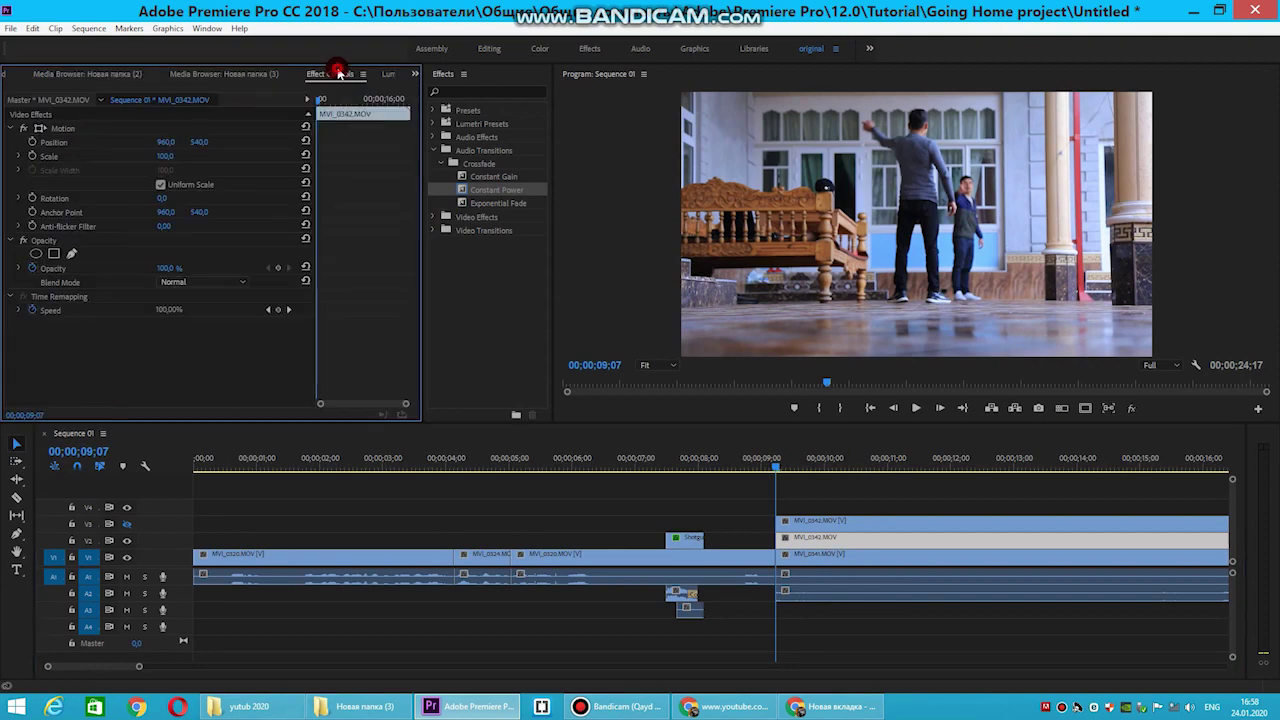
left_click(71, 256)
left_click(892, 123)
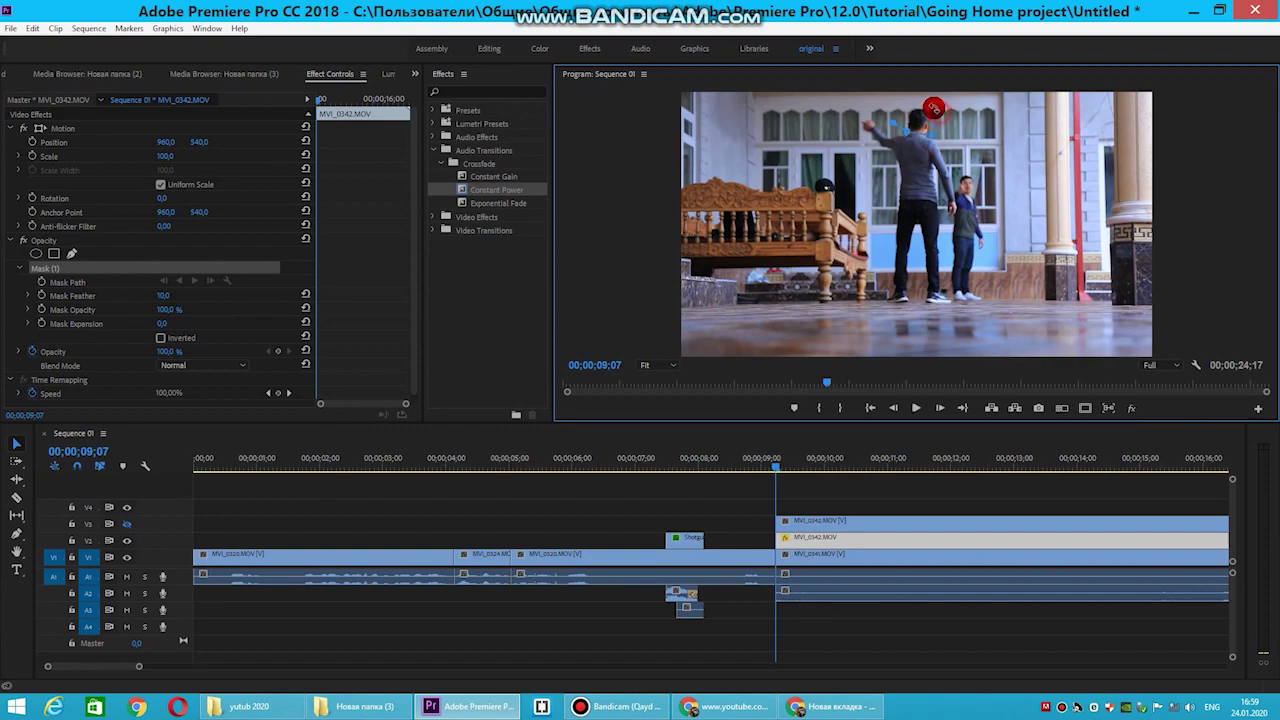
left_click(894, 123)
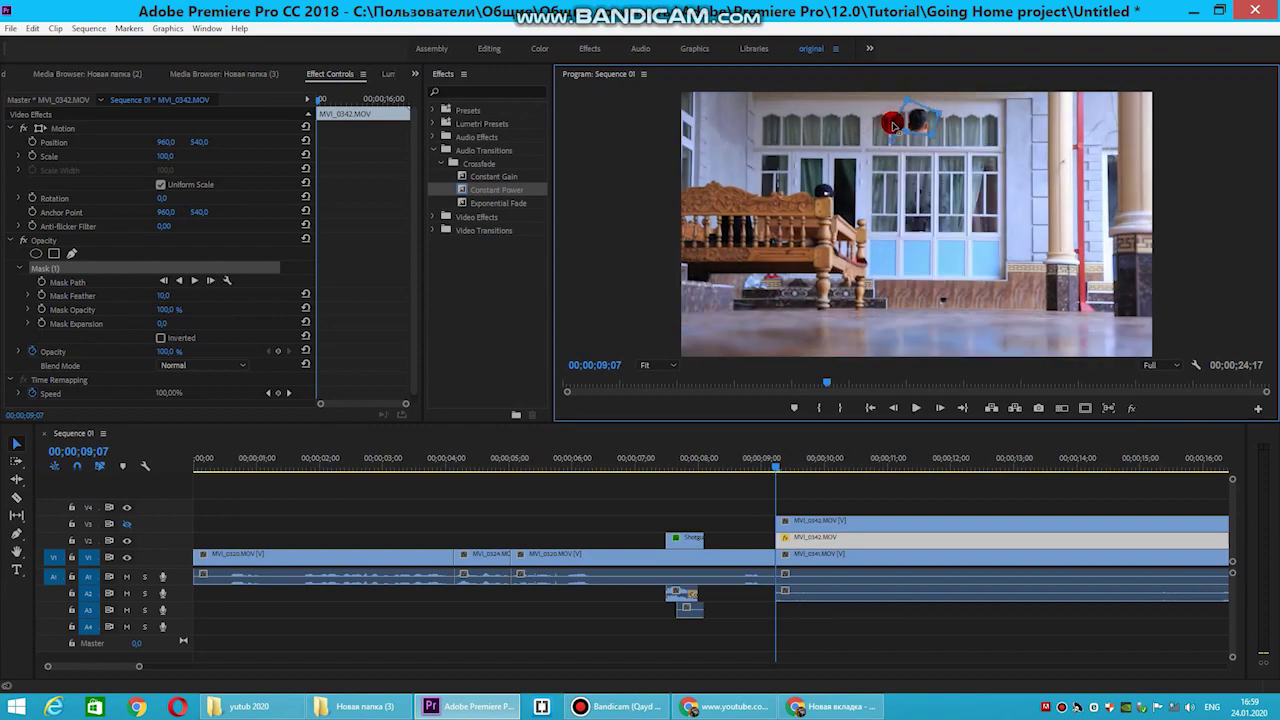
left_click(164, 341)
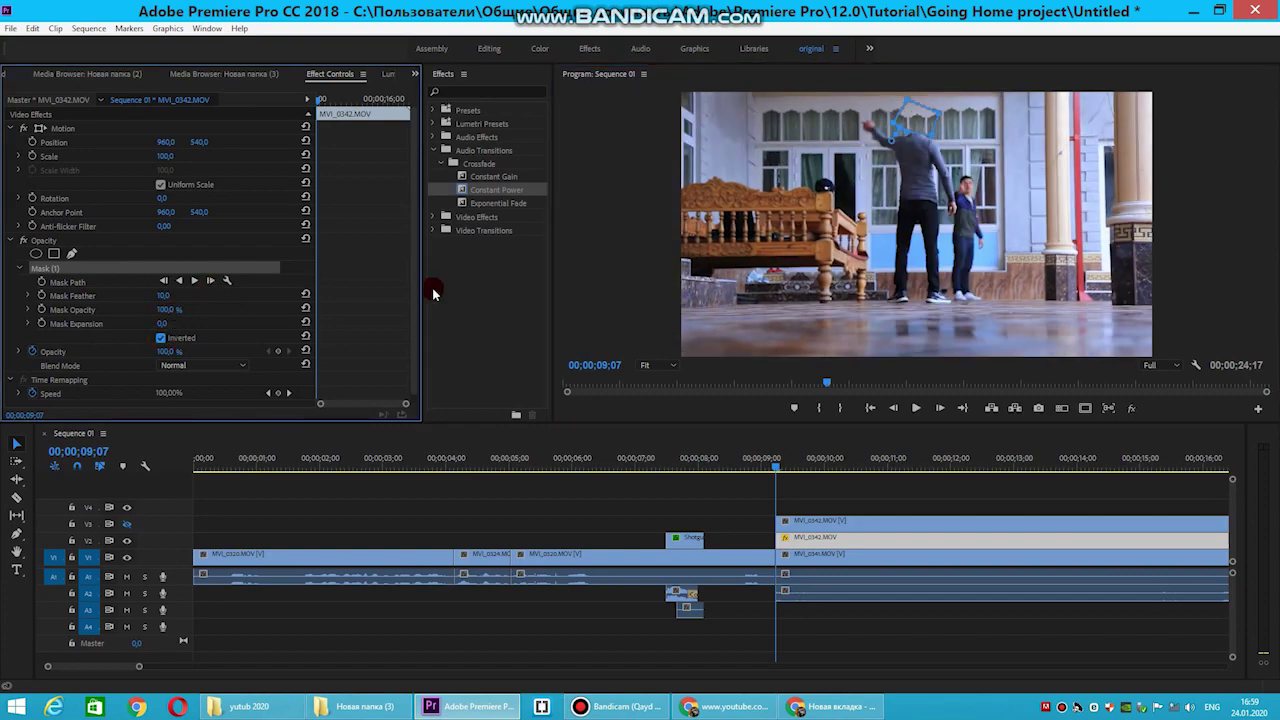
Nest the masked V2 clip into its own sequence with the default name
right_click(800, 531)
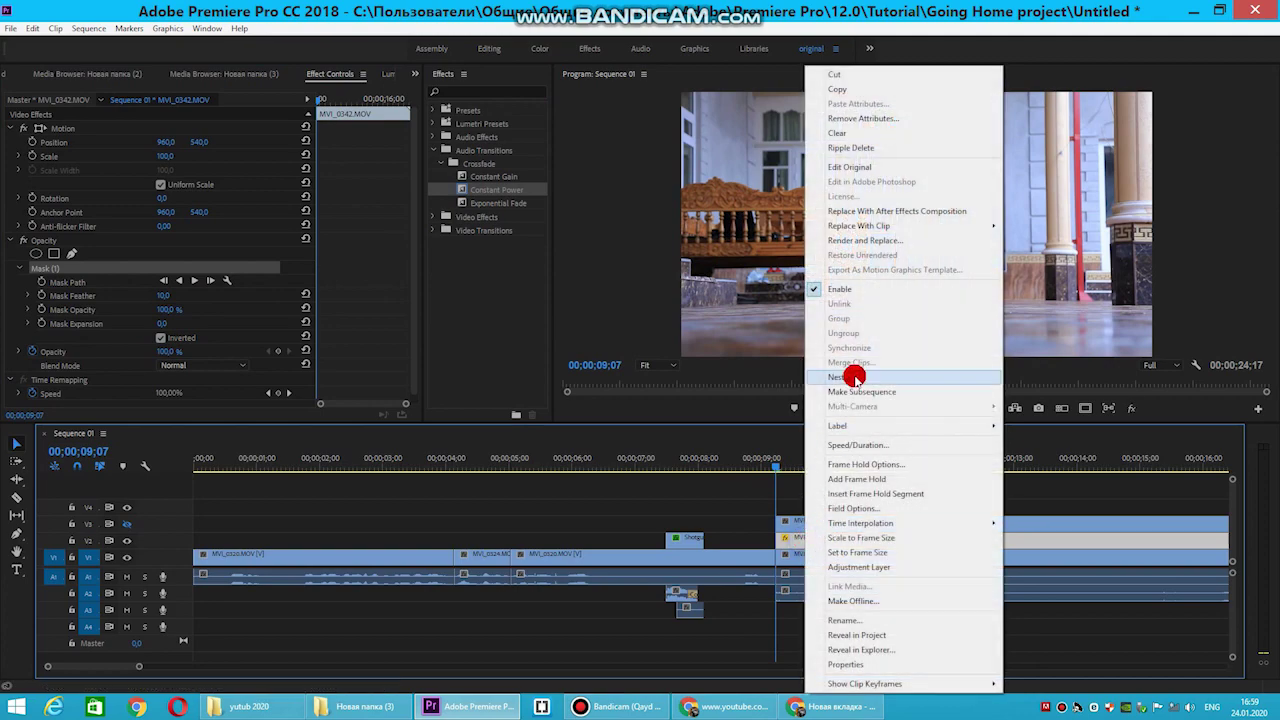
left_click(850, 376)
left_click(608, 368)
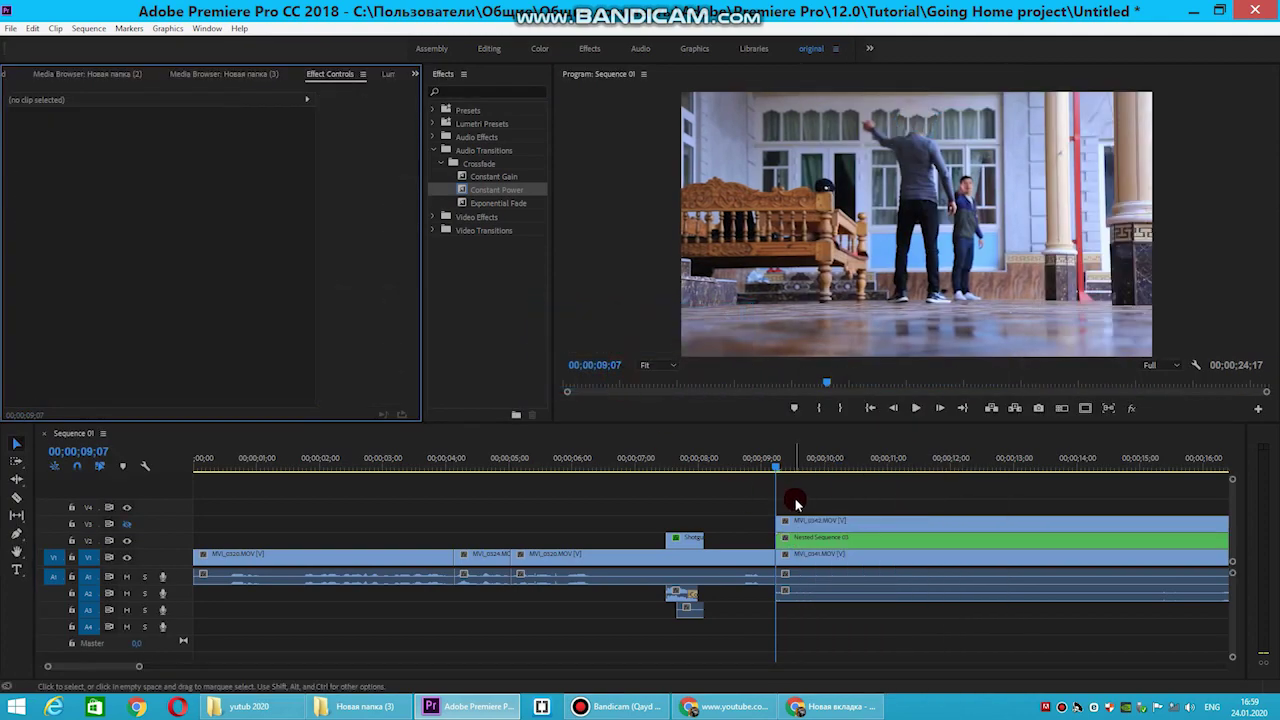
left_click(818, 560)
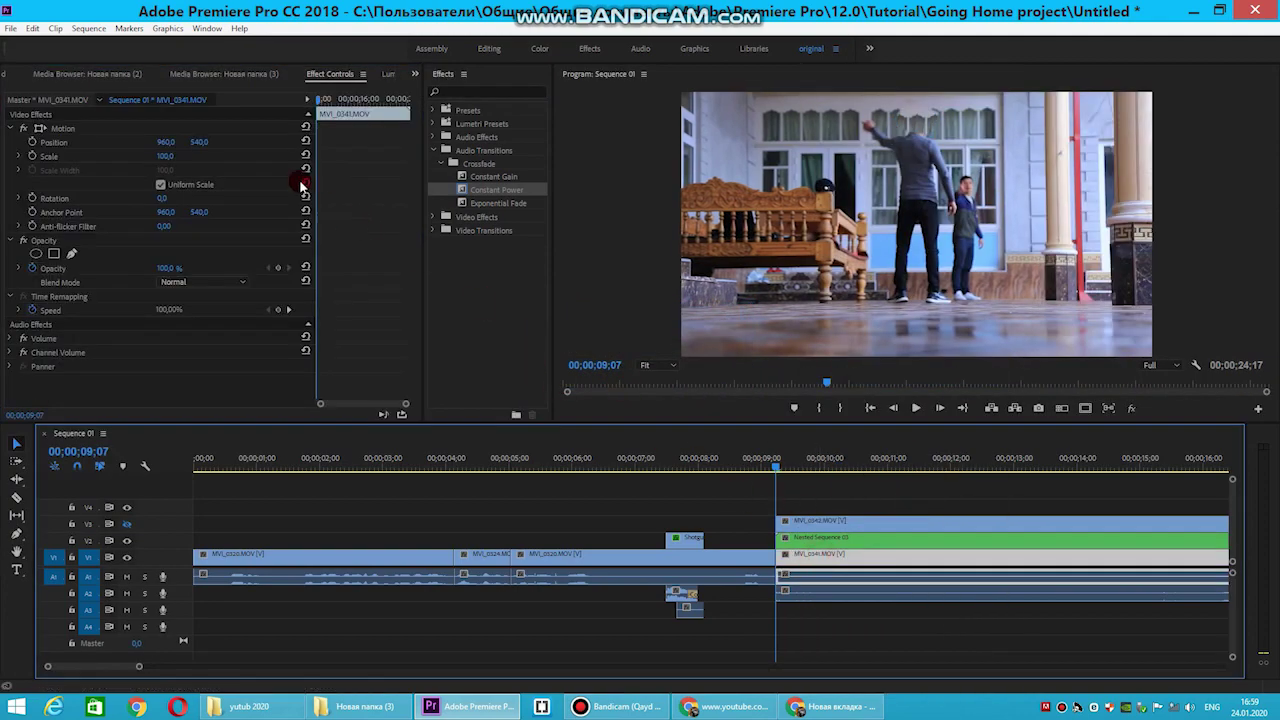
Shift the MVI_0341 background slightly upward via Position Y and play back to check it
left_click_drag(200, 141, 193, 141)
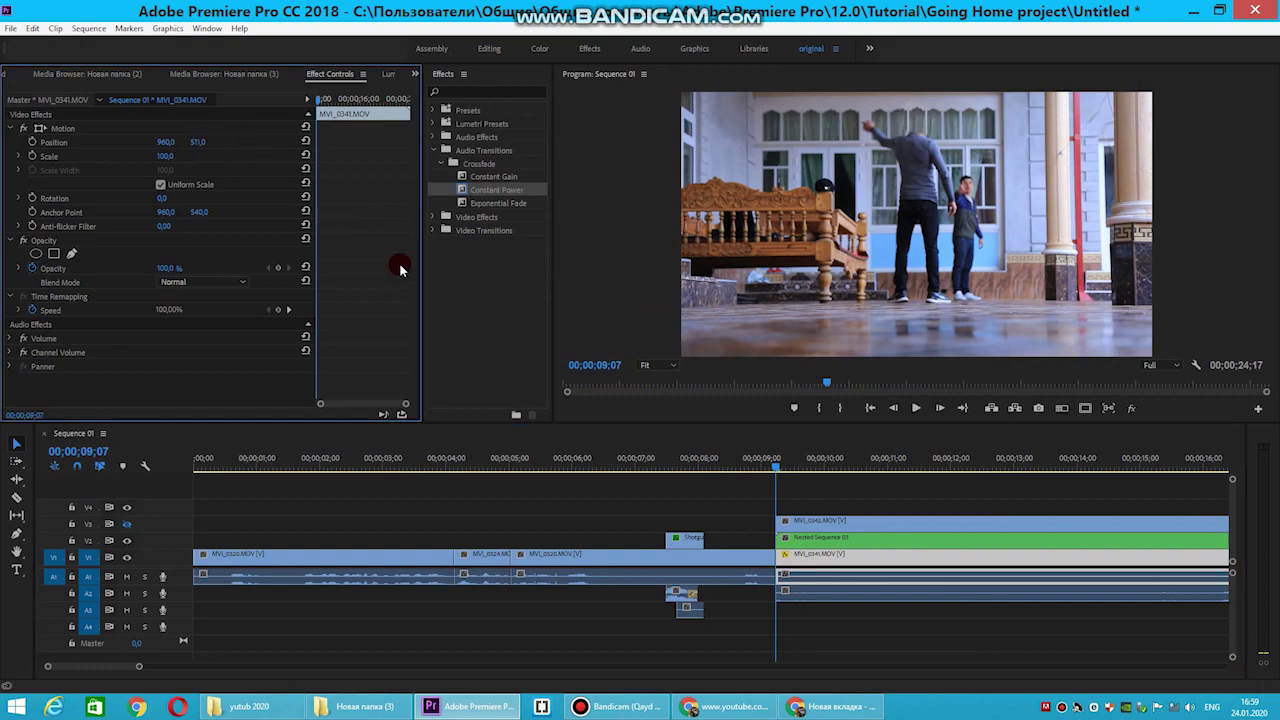
left_click(915, 408)
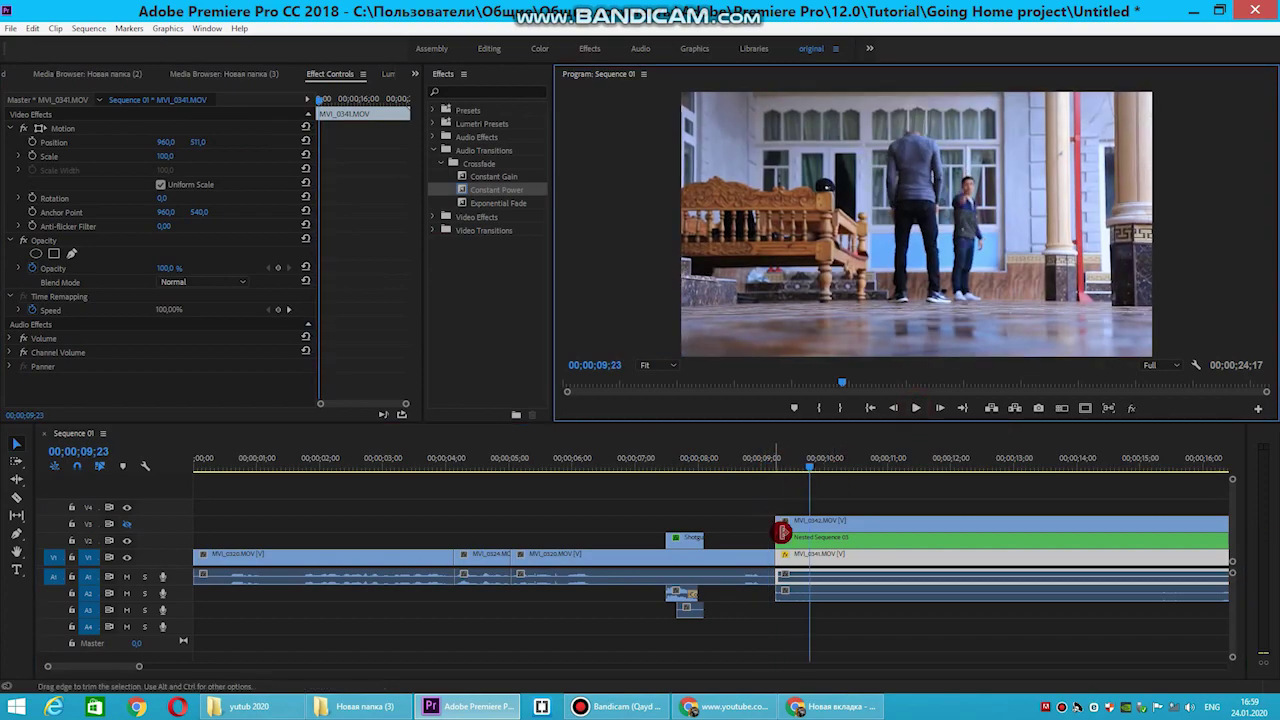
left_click(794, 470)
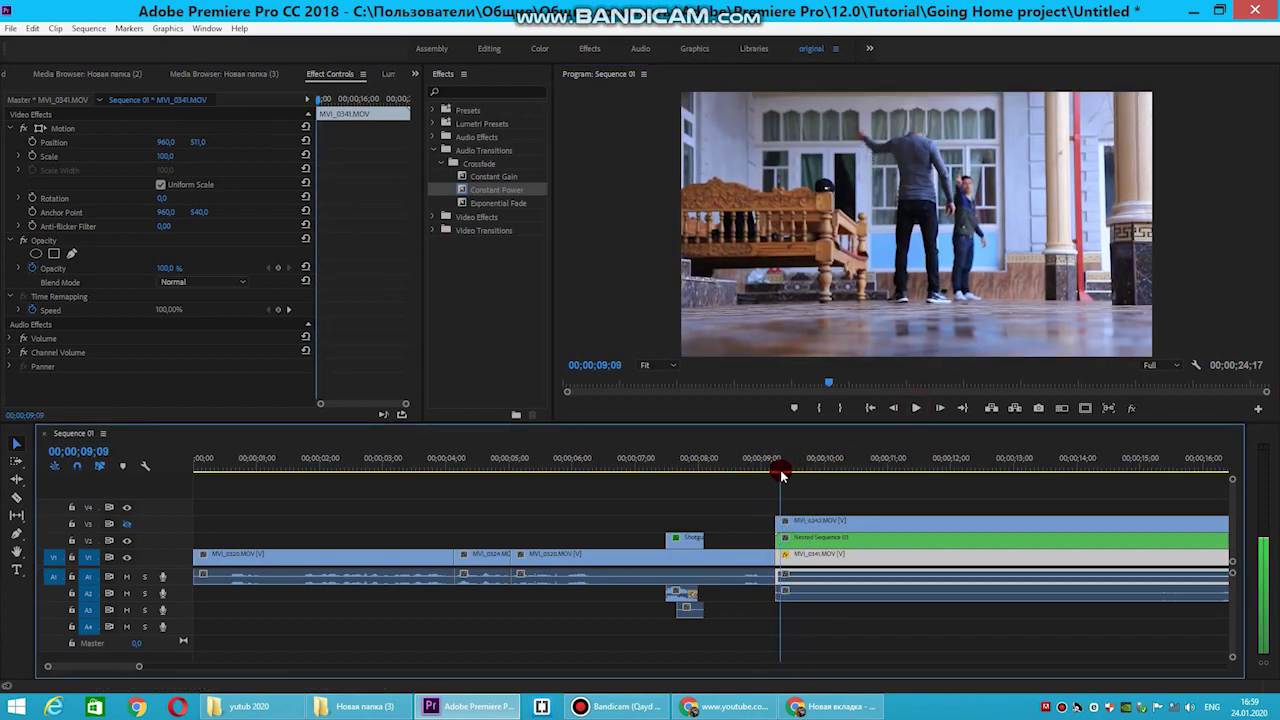
left_click_drag(794, 470, 775, 470)
Select the top MVI_0342 copy on V3 and turn V3's track output back on
left_click(812, 525)
left_click(812, 525)
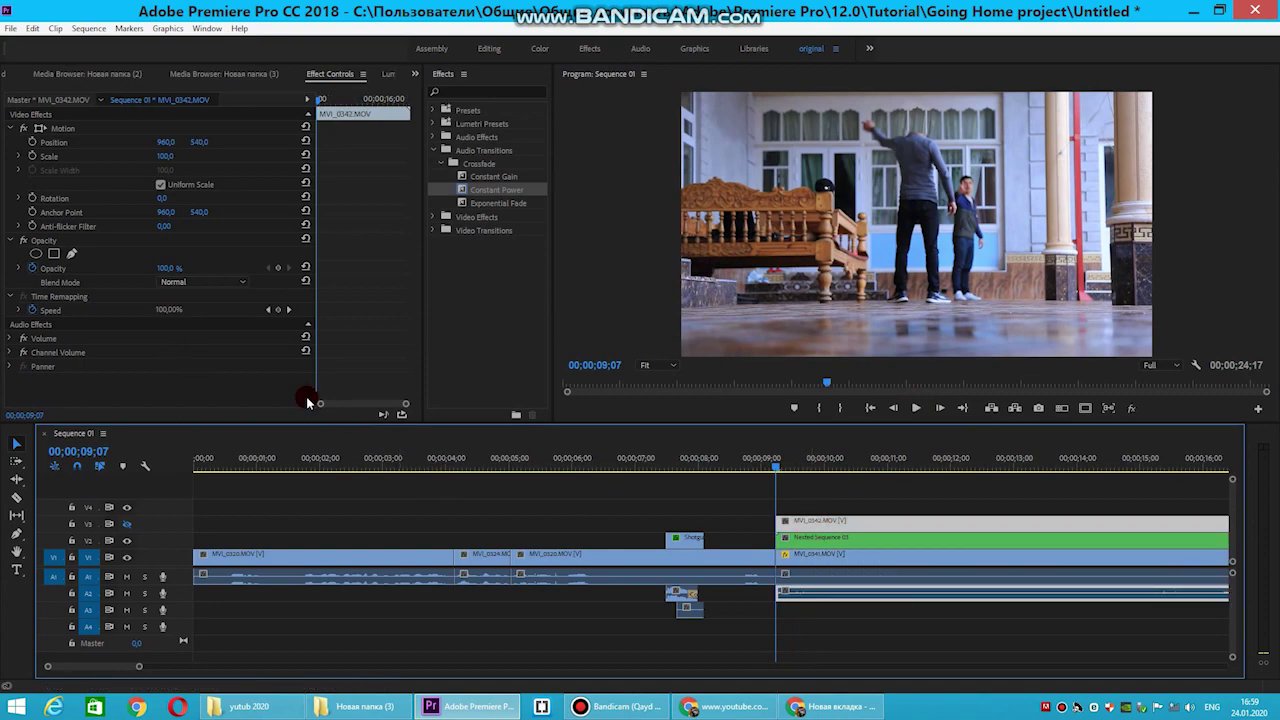
left_click(126, 523)
left_click(126, 540)
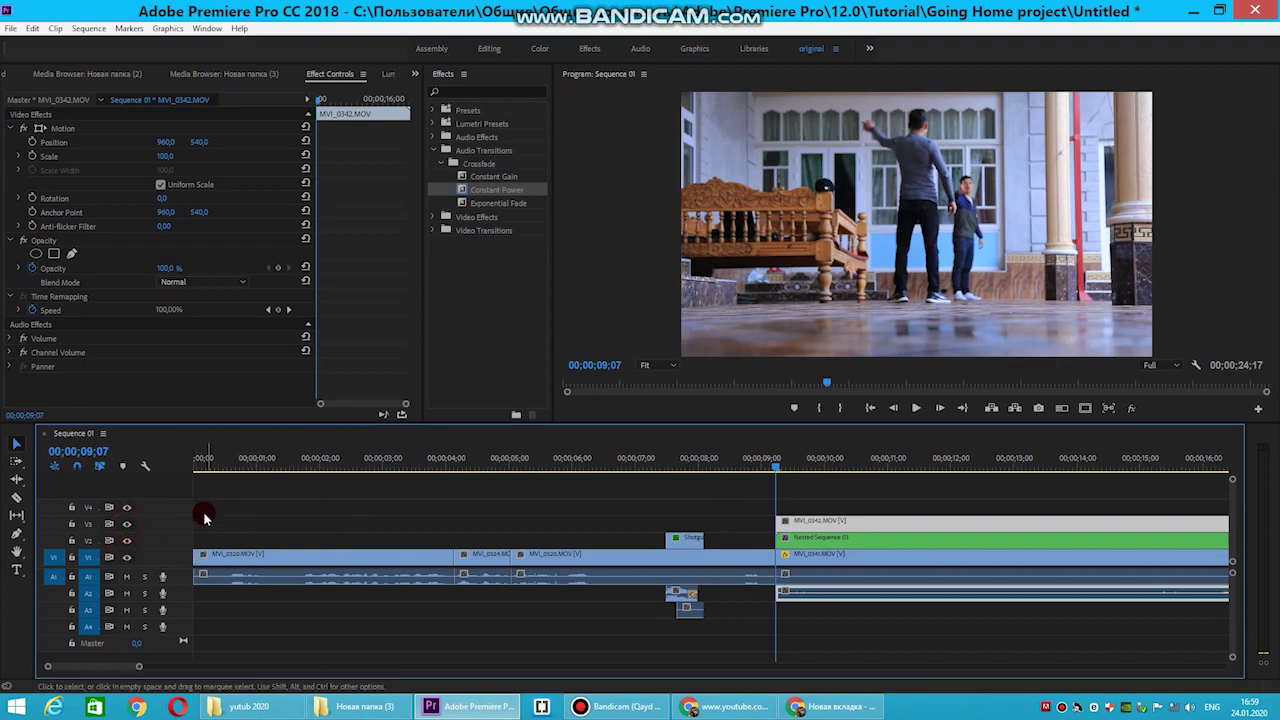
Pen-mask the man's head on the V3 MVI_0342 copy and nest it as Nested Sequence 04
left_click(70, 255)
left_click(903, 117)
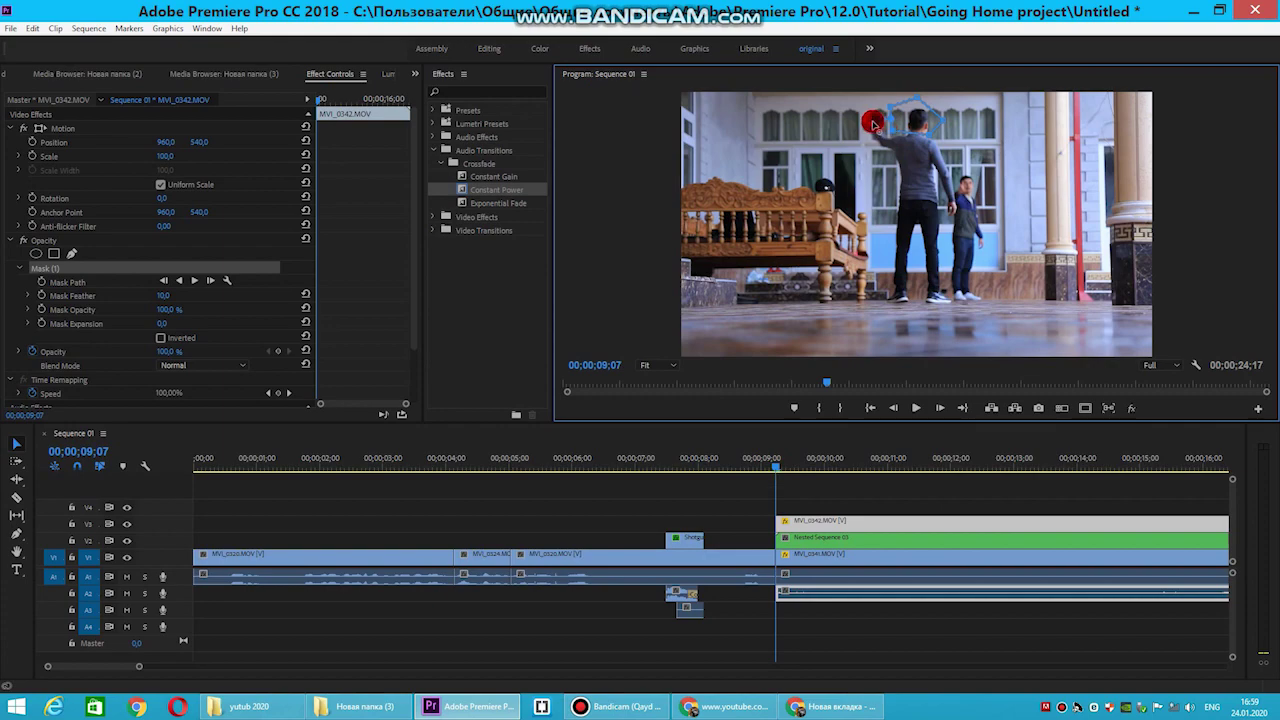
right_click(836, 522)
left_click(853, 333)
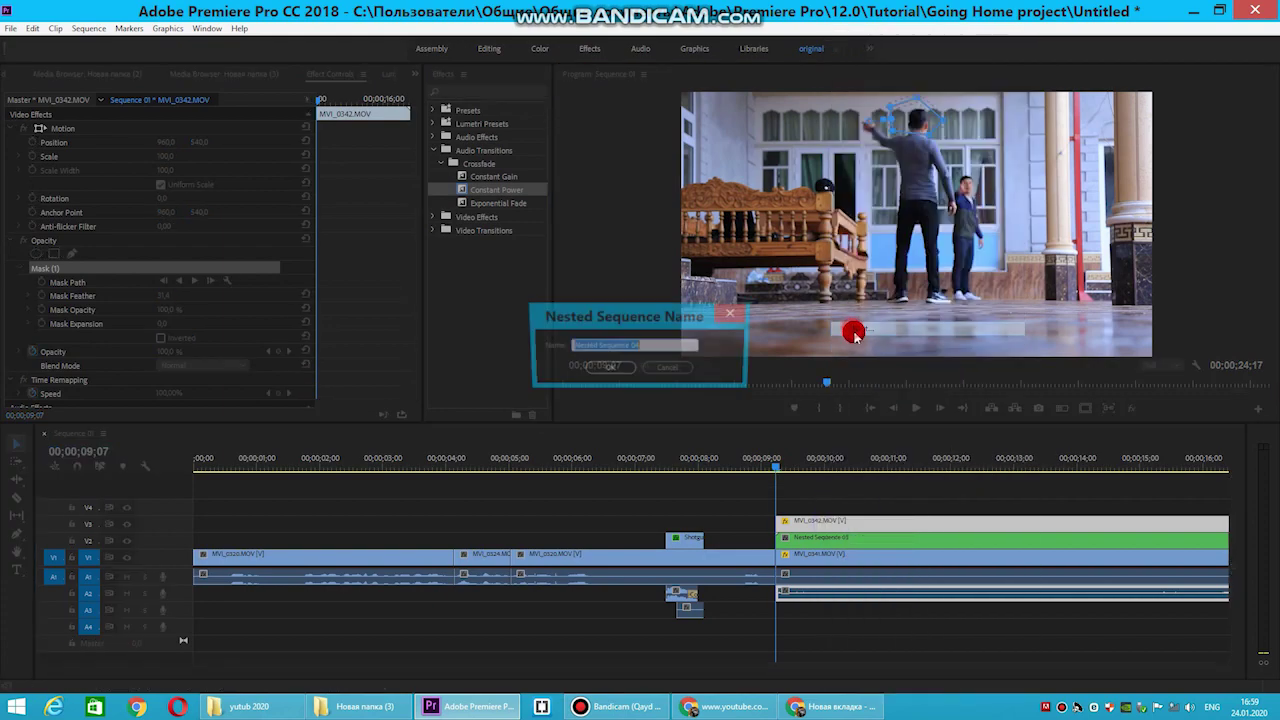
left_click(610, 367)
left_click_drag(783, 466, 826, 461)
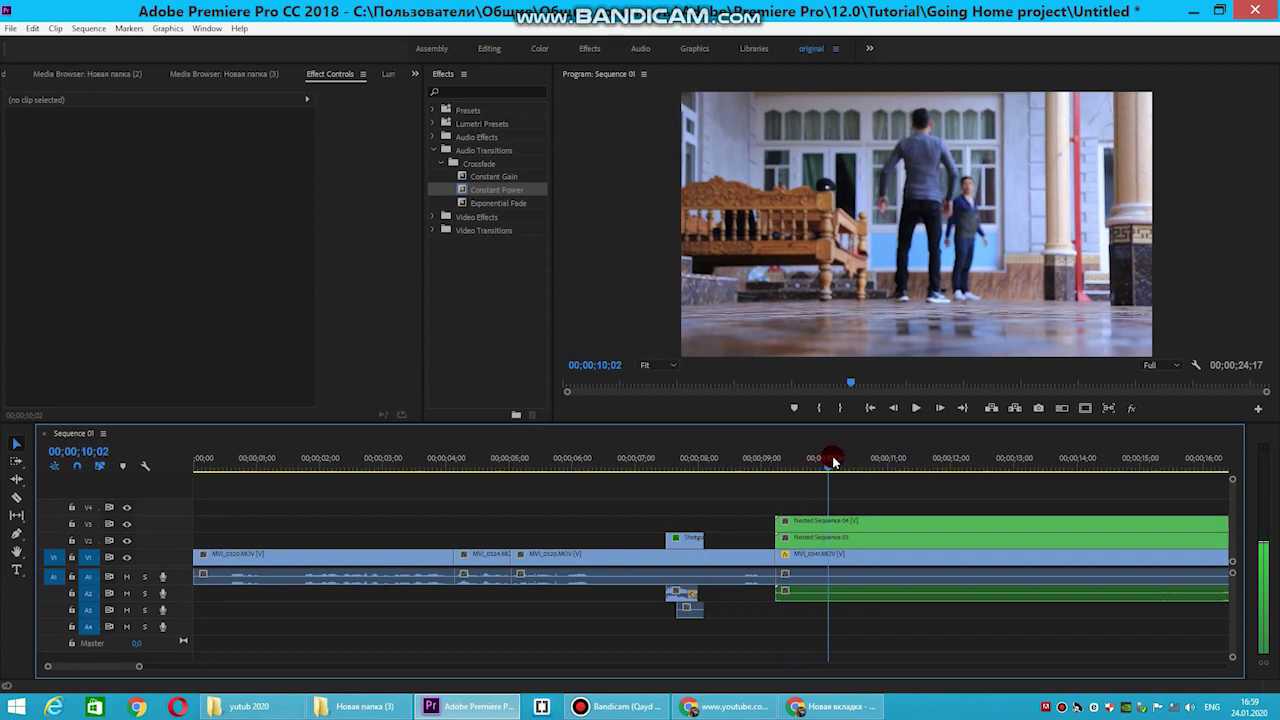
Split the nested clips at 10;00 and select the parts after the cut
left_click(828, 460)
key("c")
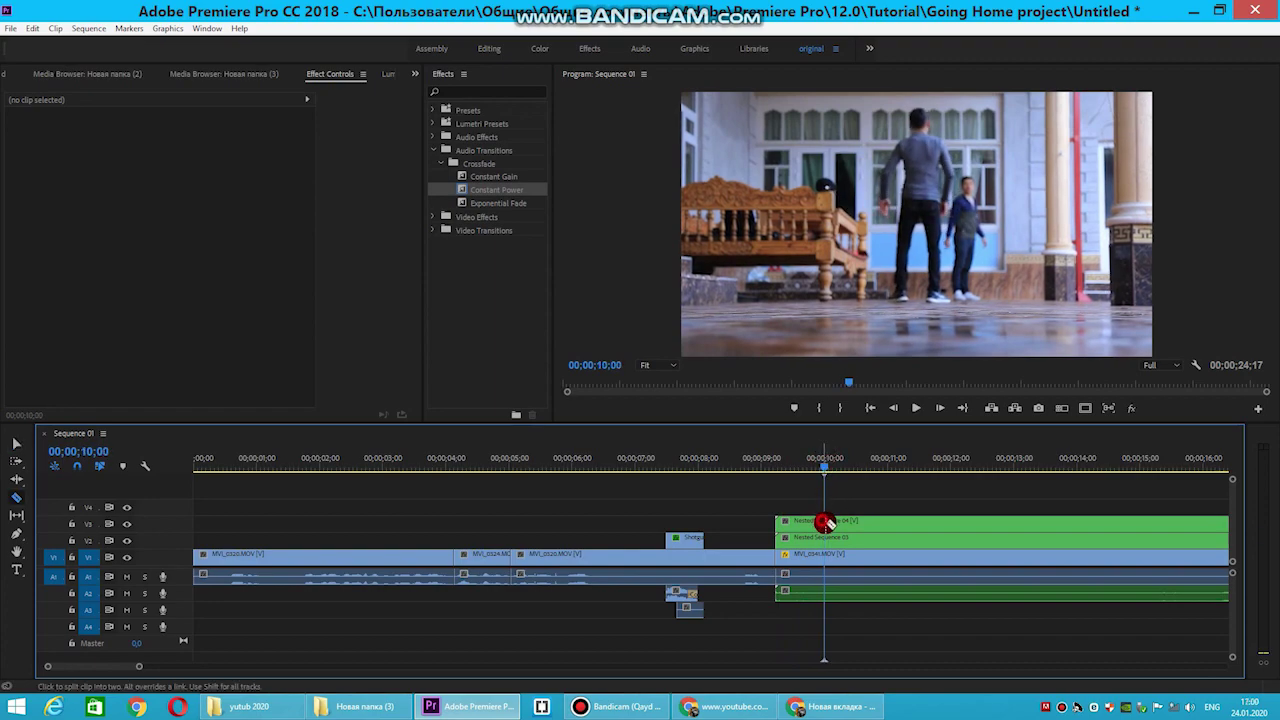
left_click(824, 522)
key("v")
left_click(840, 521)
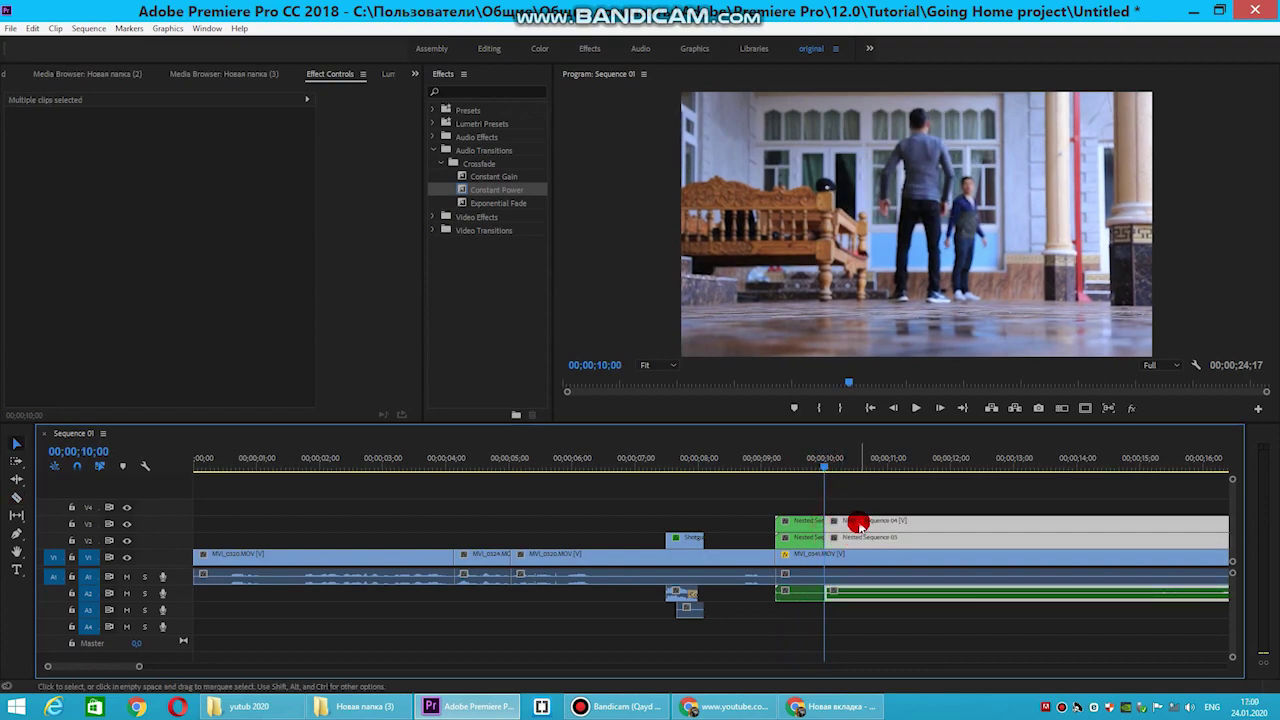
Play back the edit from before the cut, stopping at 09;18
left_click_drag(822, 461, 771, 461)
left_click(915, 408)
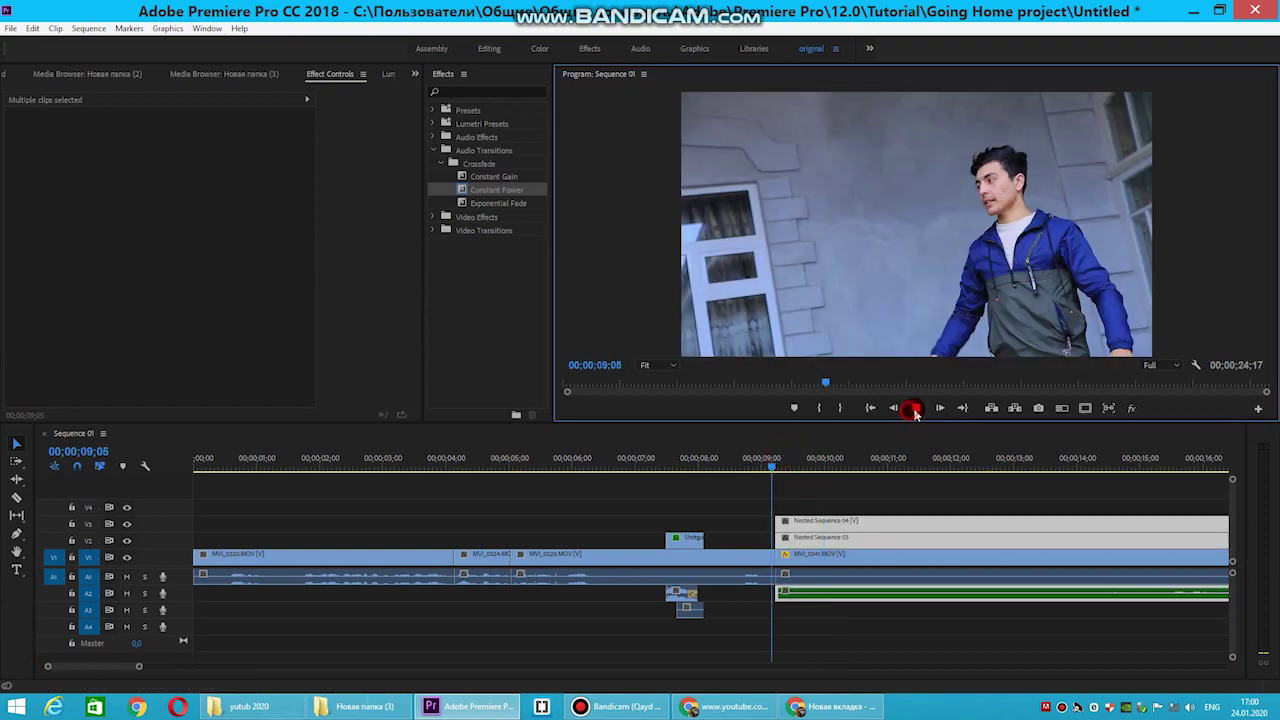
left_click(915, 408)
left_click(797, 468)
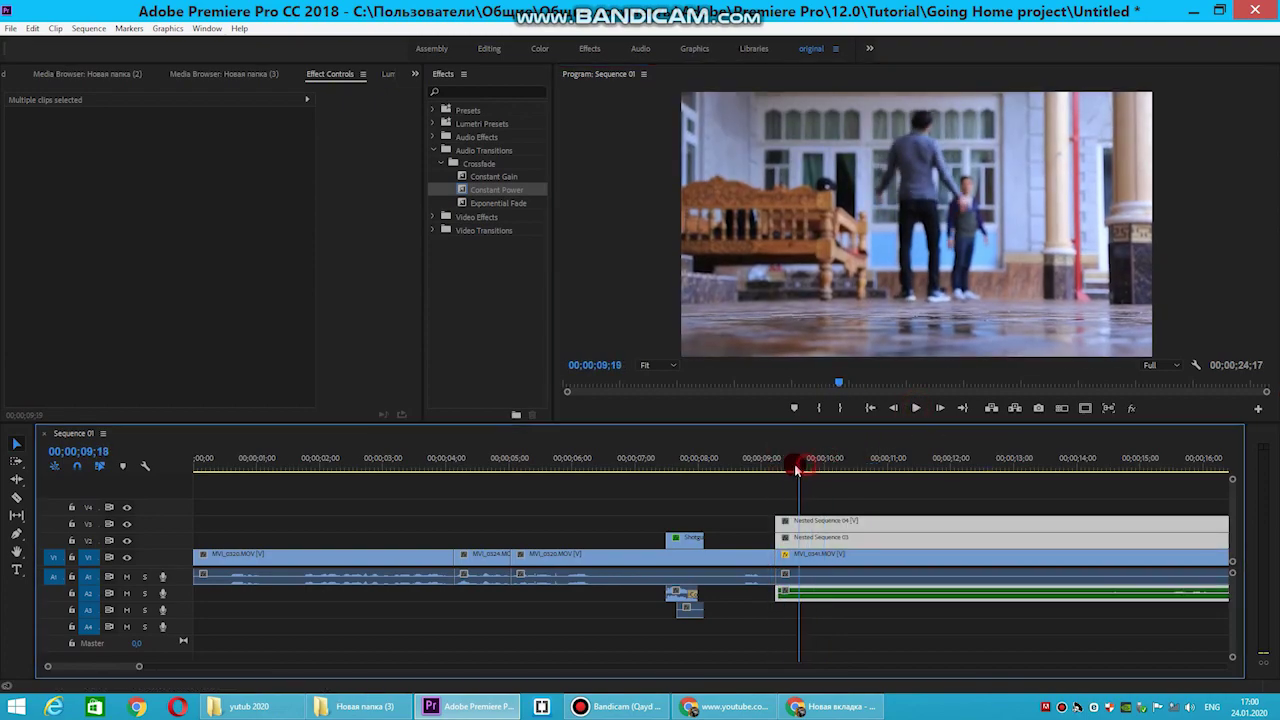
left_click_drag(797, 468, 776, 466)
Keyframe Nested Sequence 04's position and scale, moving the head higher toward 1091,354
left_click(798, 524)
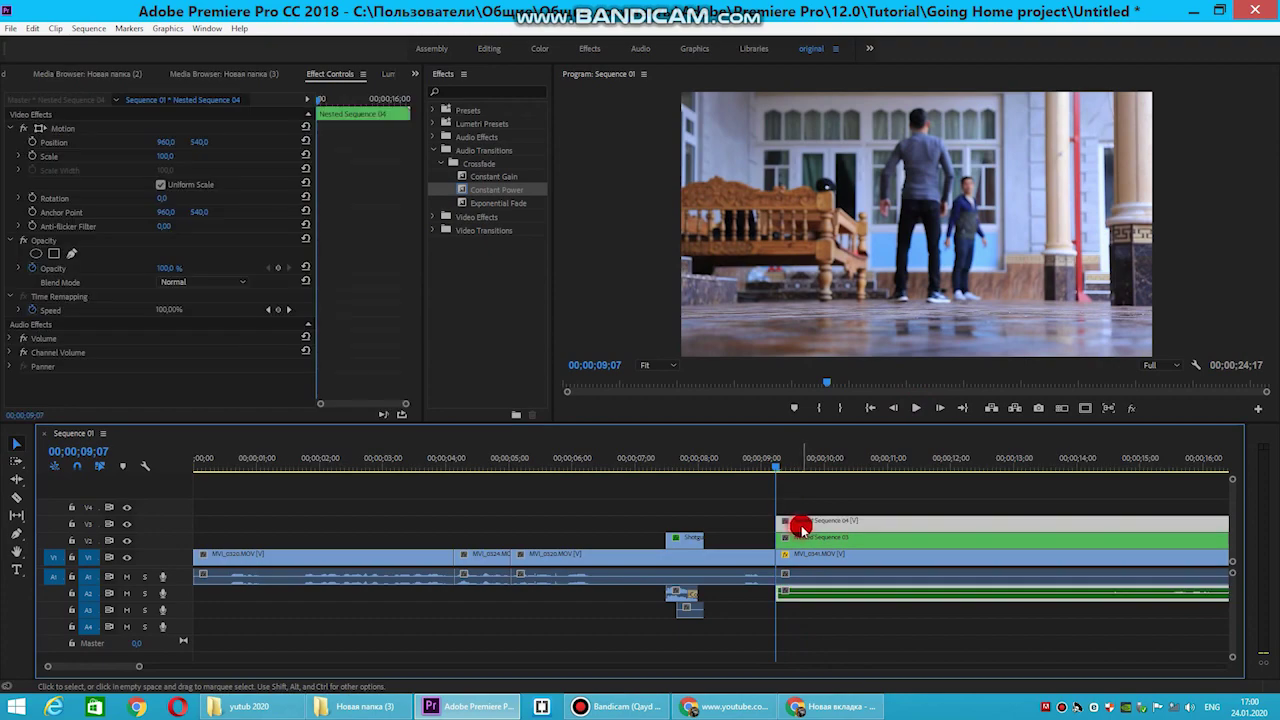
left_click(308, 184)
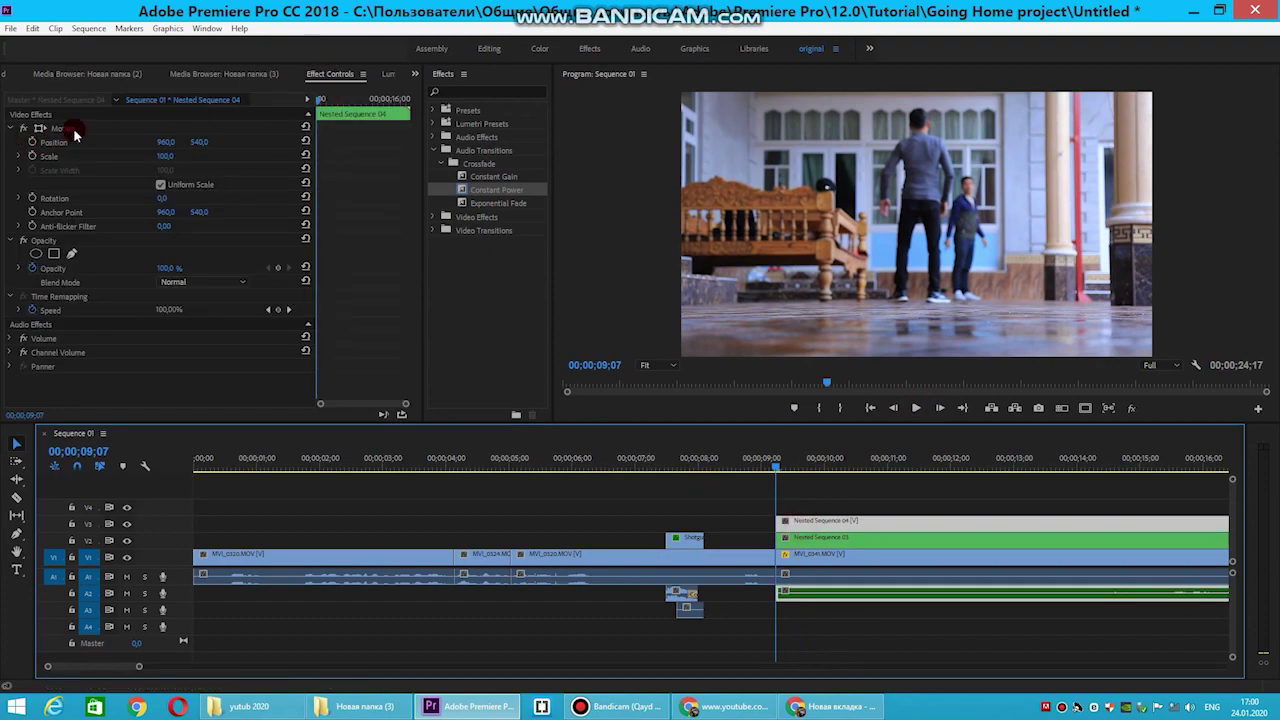
left_click(34, 143)
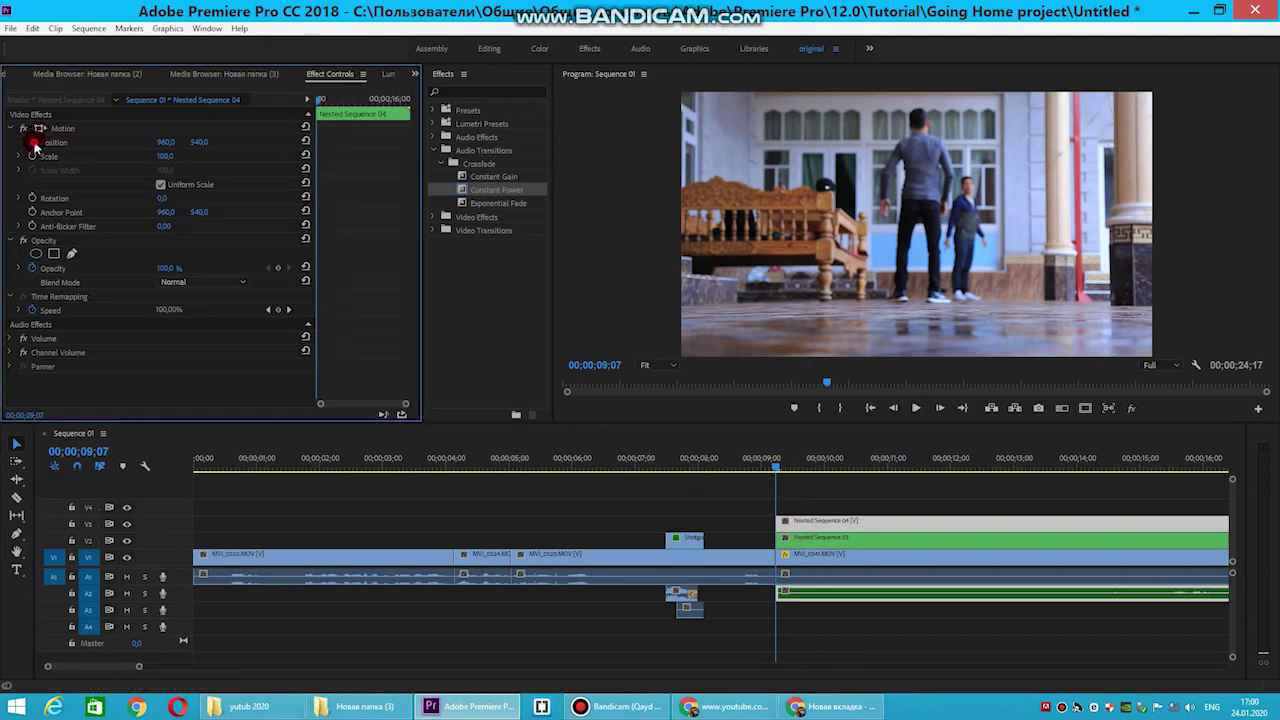
left_click(33, 157)
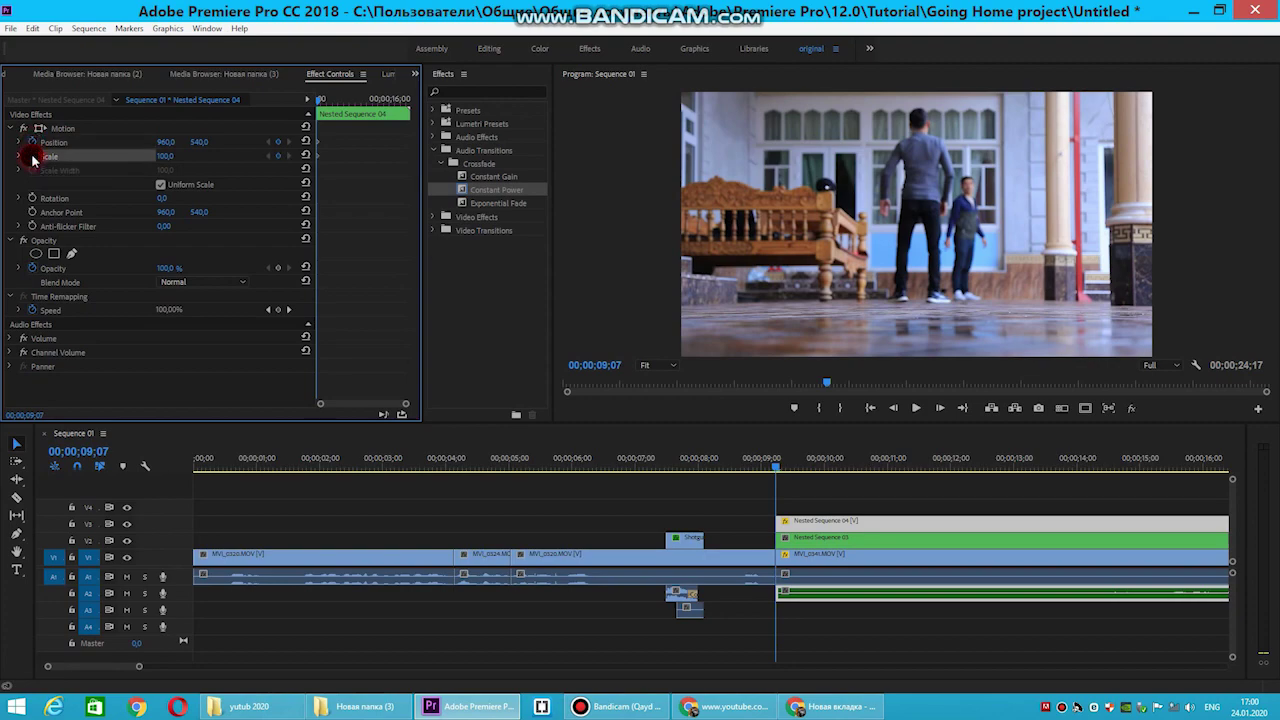
left_click_drag(320, 100, 316, 108)
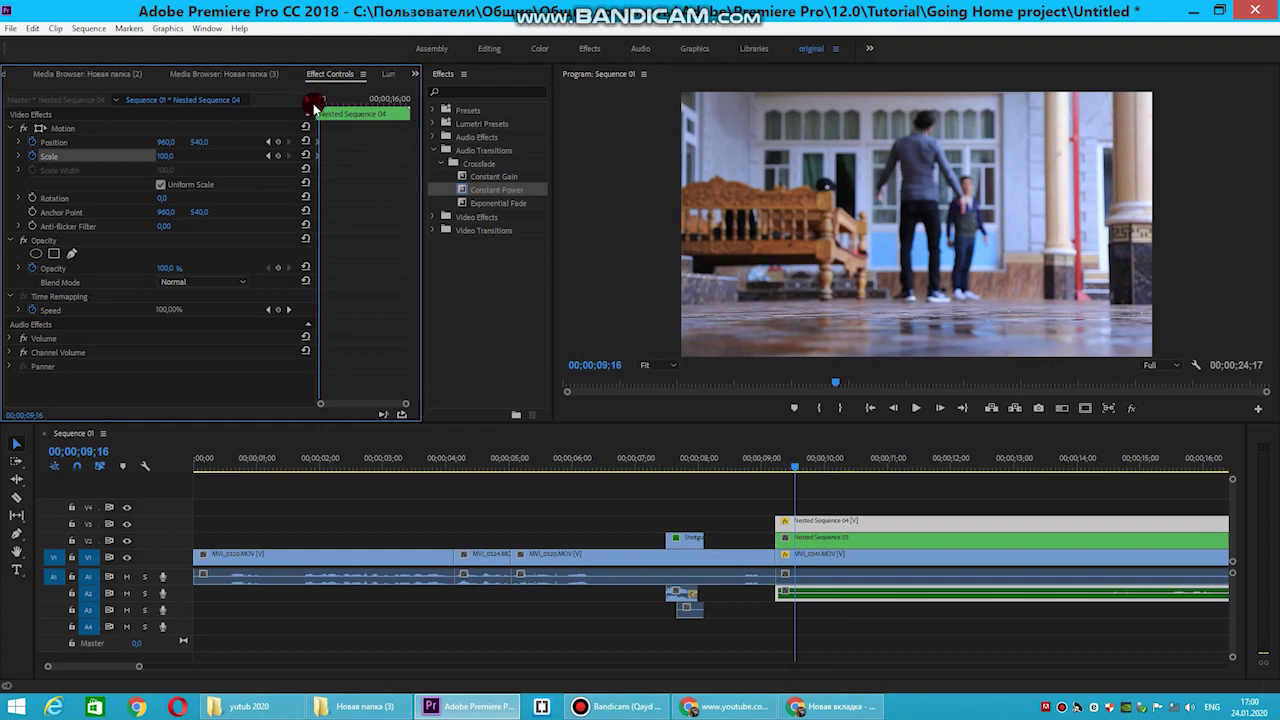
mouse_move(199, 142)
left_mouse_down()
mouse_move(148, 142)
mouse_move(183, 141)
left_mouse_up()
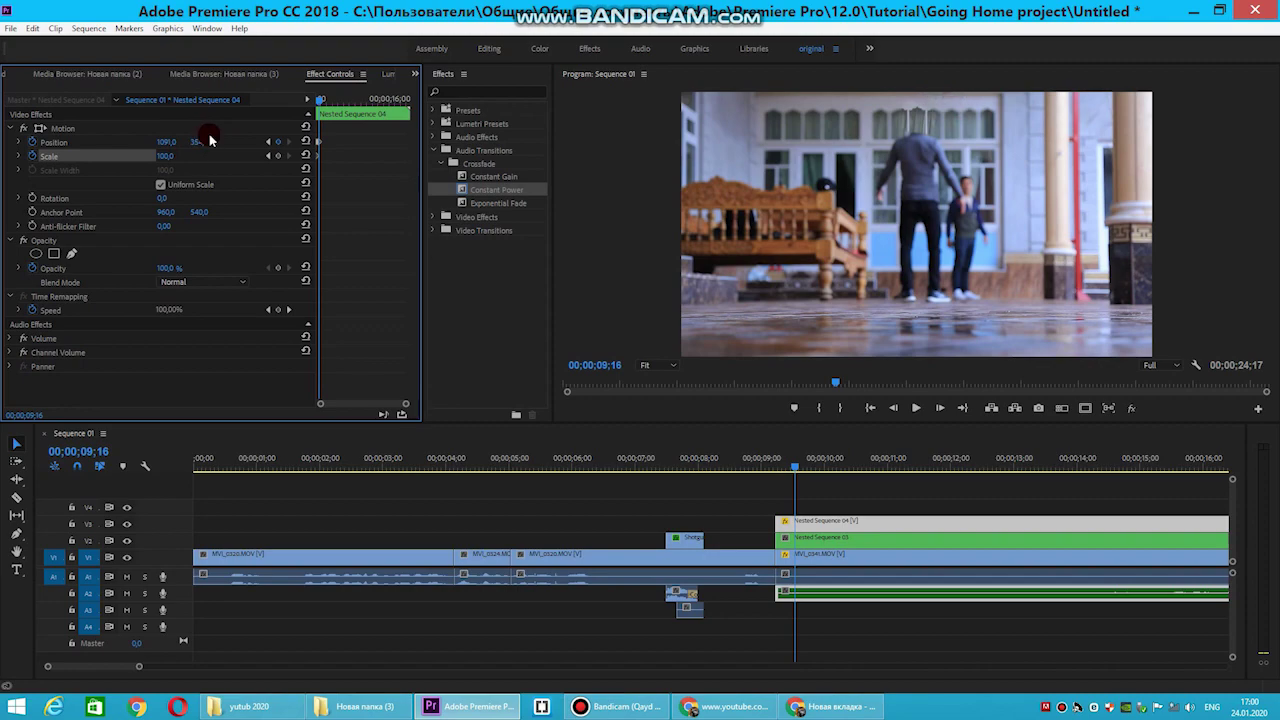
Replay the shot from 9;04 to 9;19 and show the source clip folder
left_click_drag(800, 480, 771, 468)
left_click(917, 408)
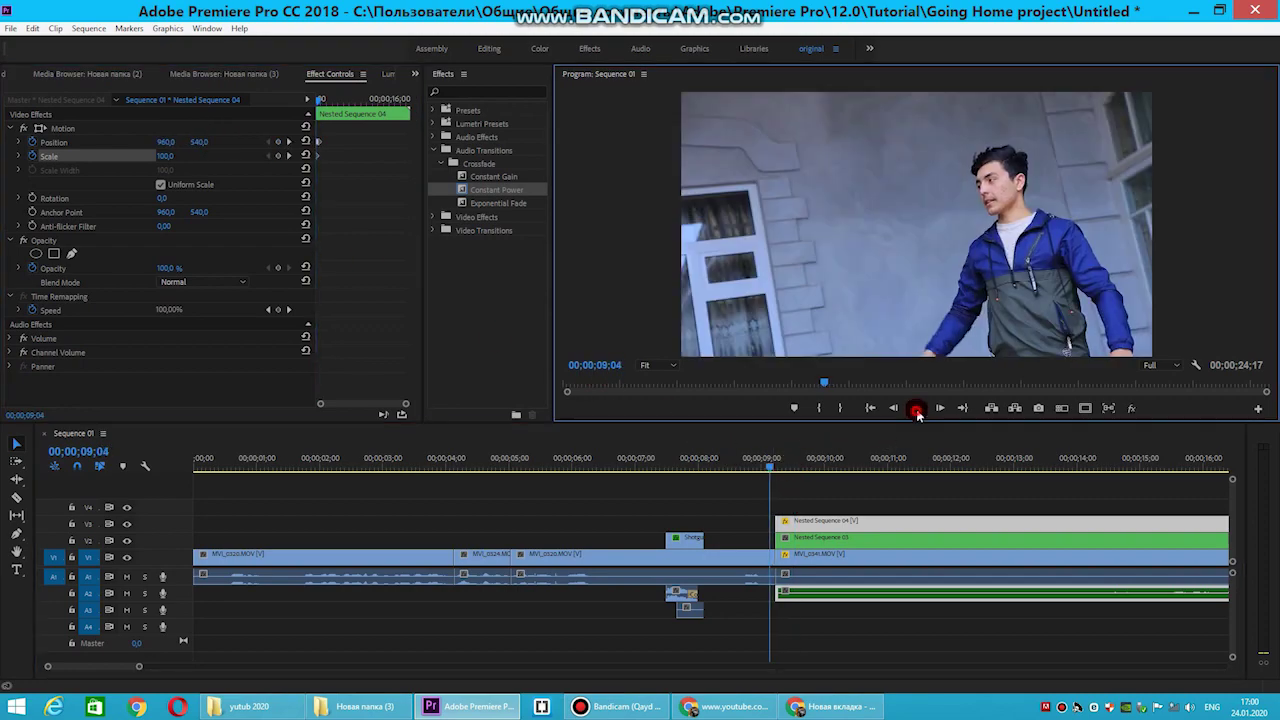
left_click(917, 408)
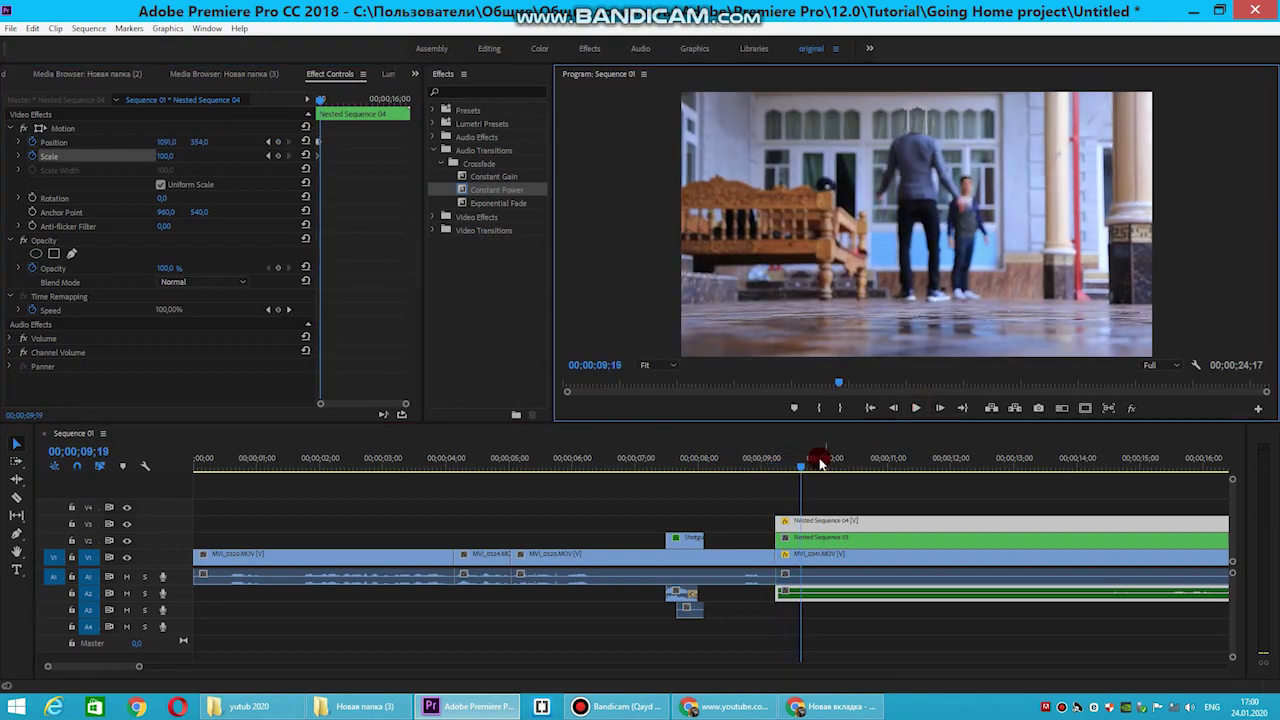
left_click(120, 78)
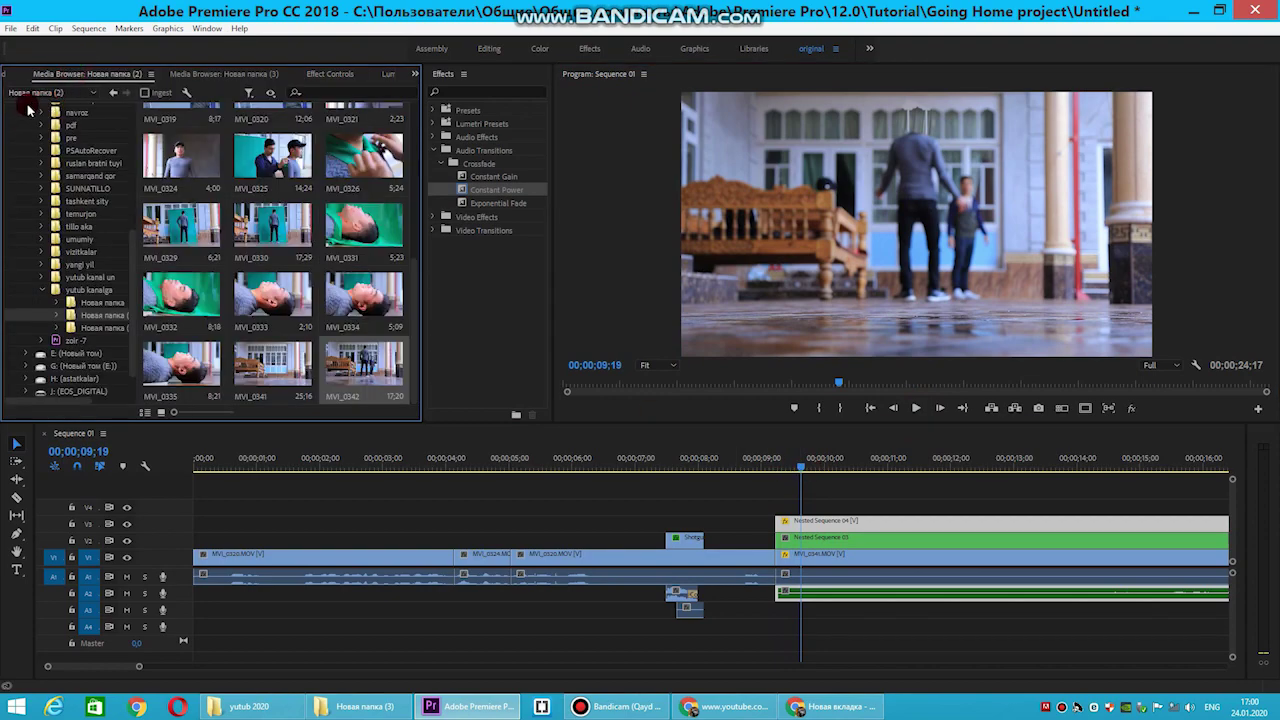
Place the Blood Splatter clip from the Media Browser above the shot at 9 seconds
scroll(365, 212, "up", 4)
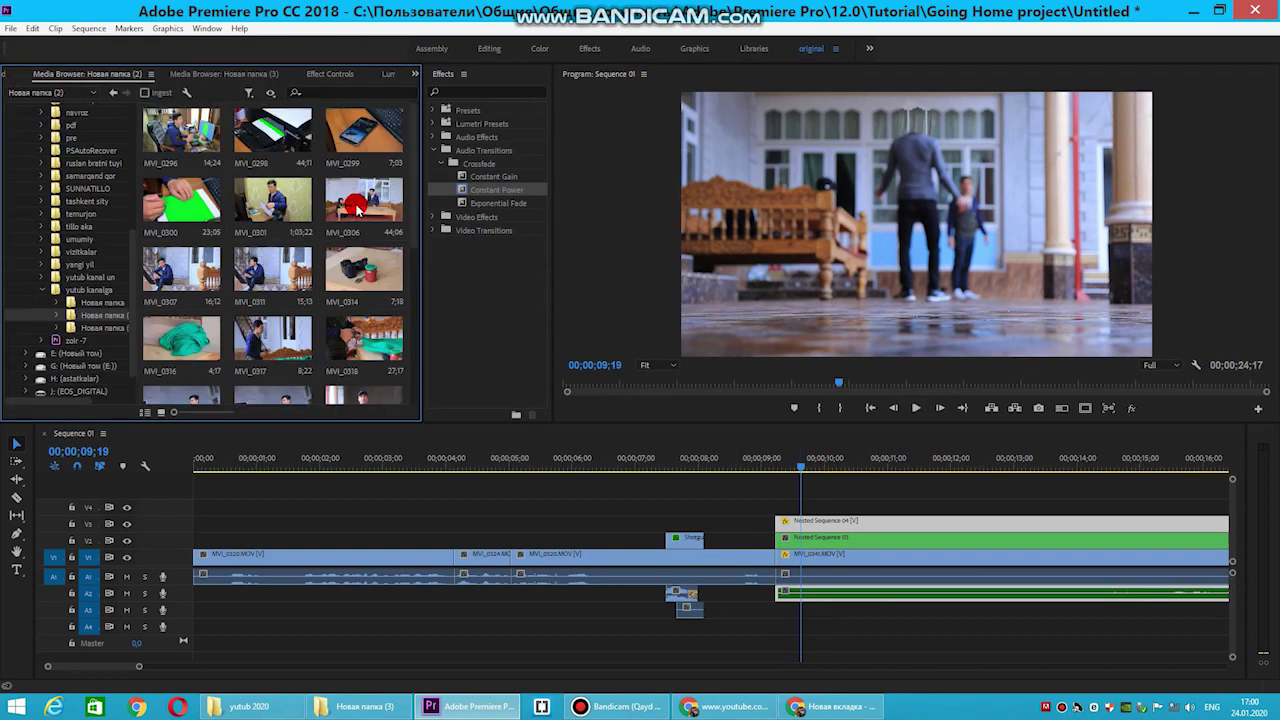
left_click(221, 77)
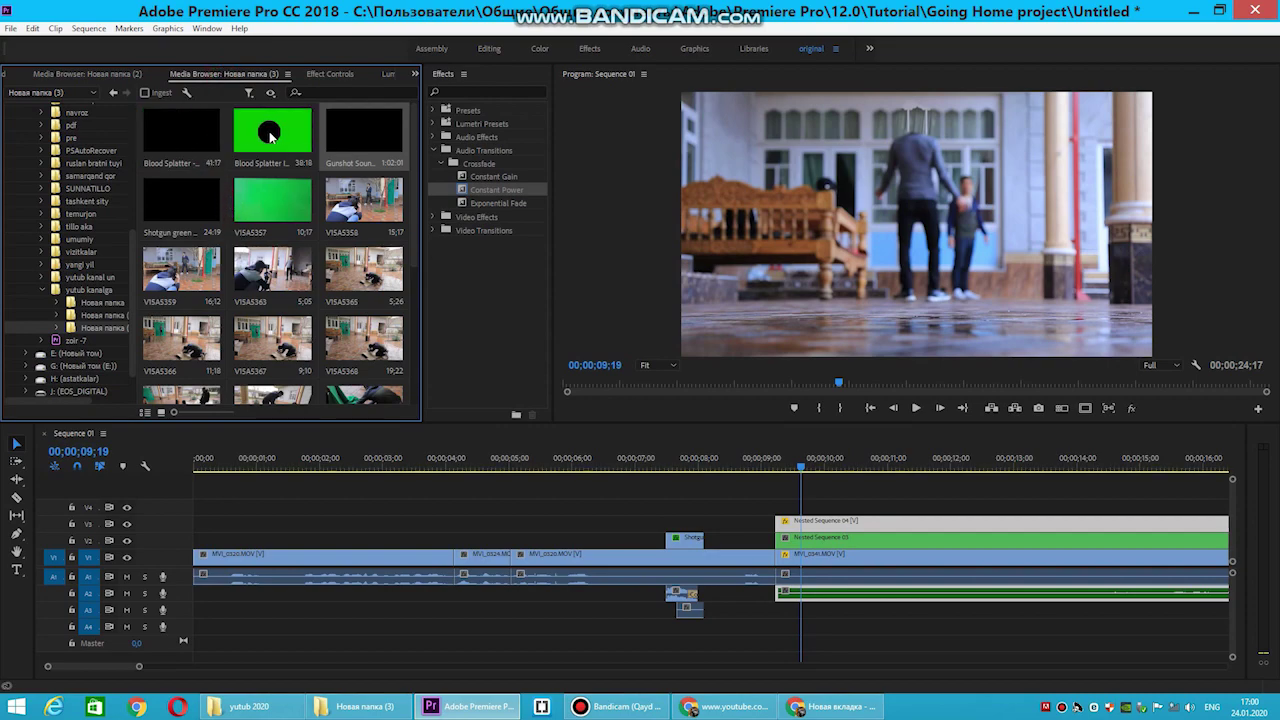
mouse_move(270, 135)
left_mouse_down()
mouse_move(753, 497)
mouse_move(1143, 505)
left_mouse_up()
key("c")
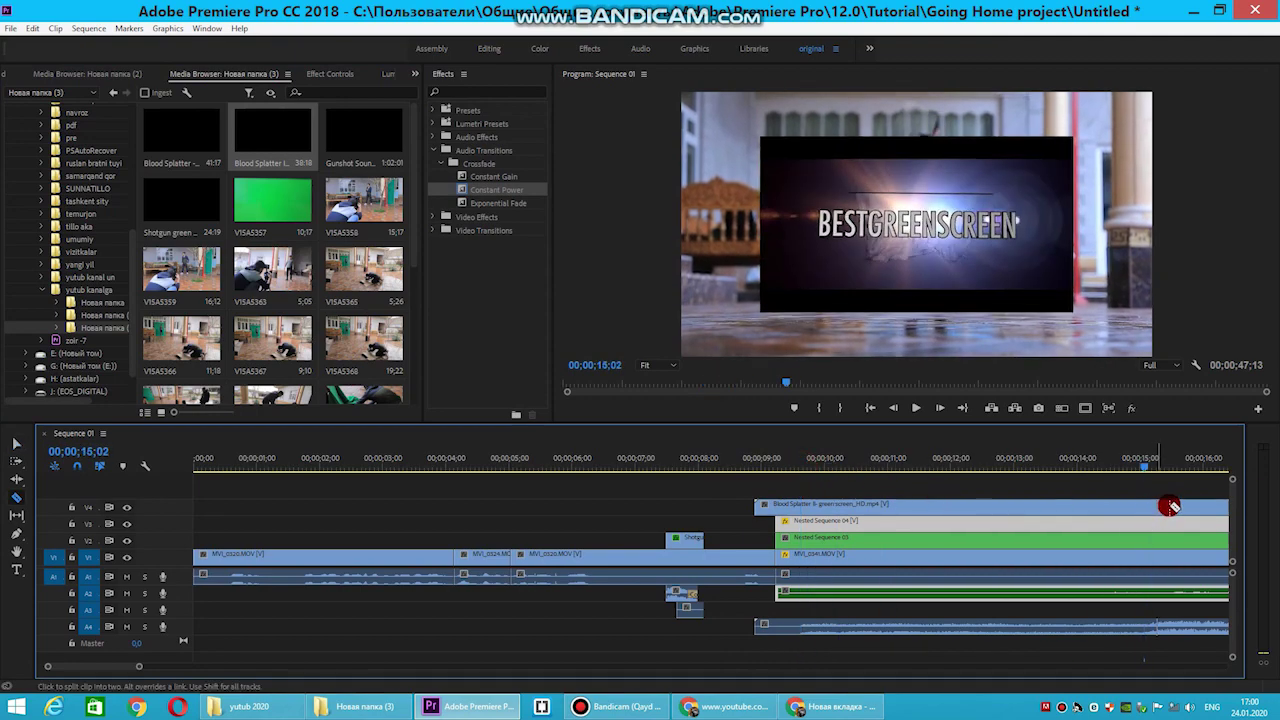
left_click(1170, 506)
key("v")
left_click(771, 506)
Cut splatter pieces at 12;28 and 9;18, stack them aligned, and delete the leftover long clip
left_click_drag(794, 460, 1012, 498)
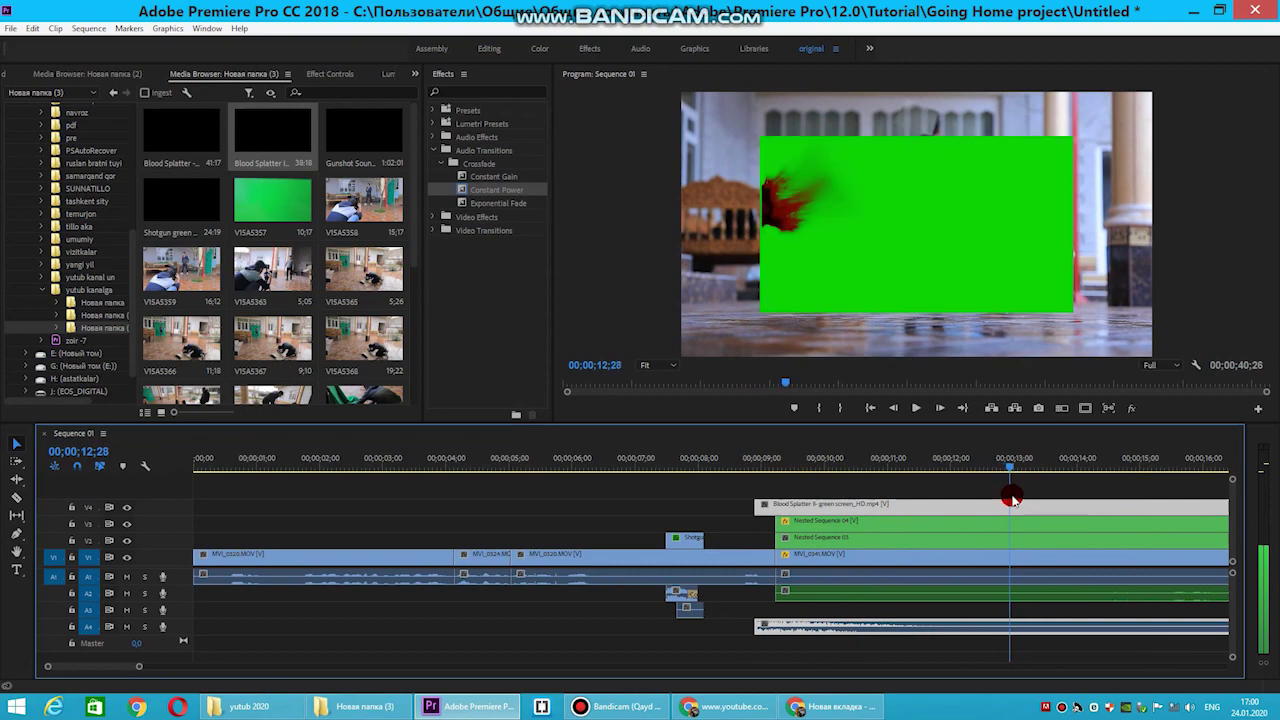
key("ctrl+k")
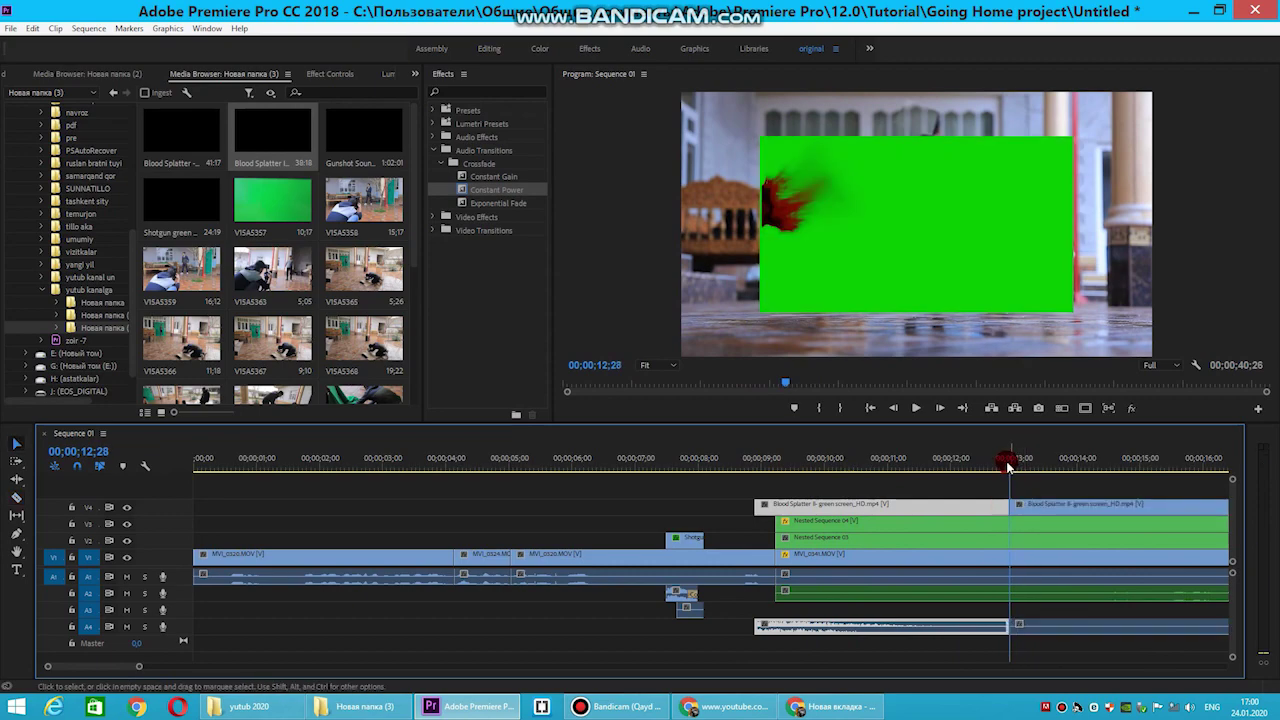
left_click_drag(1008, 466, 1072, 466)
left_click_drag(1095, 508, 771, 509)
mouse_move(771, 463)
left_mouse_down()
mouse_move(803, 467)
mouse_move(795, 493)
mouse_move(771, 491)
left_mouse_up()
key("ctrl+k")
mouse_move(812, 465)
left_mouse_down()
mouse_move(868, 472)
mouse_move(790, 492)
left_mouse_up()
left_click_drag(766, 464, 788, 460)
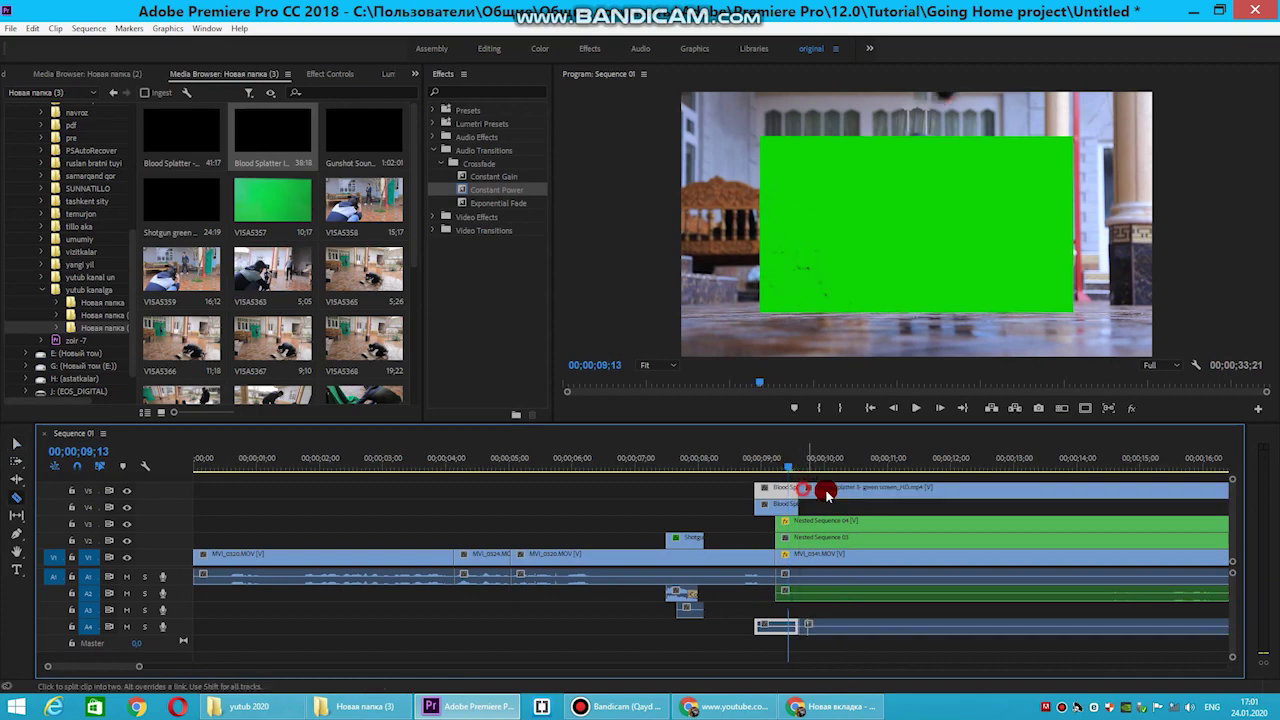
right_click(826, 491)
left_click(860, 99)
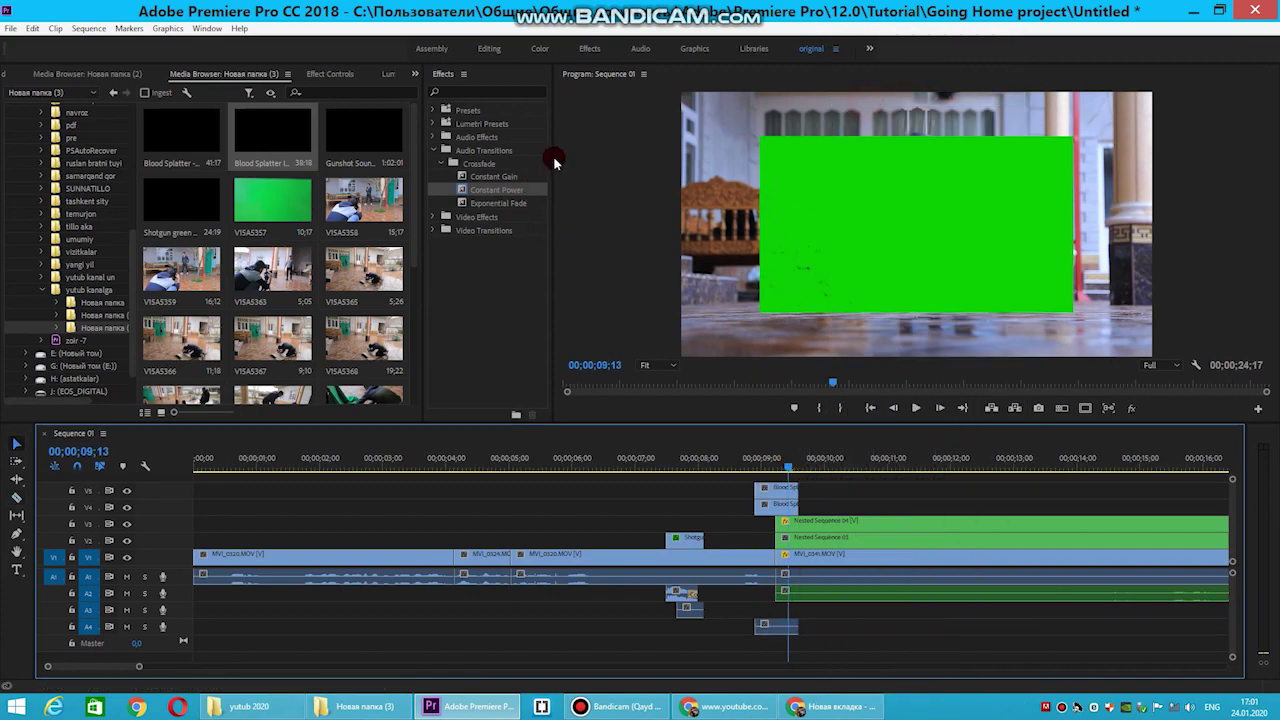
Apply the Ultra Key effect to both Blood Splatter pieces
left_click(466, 93)
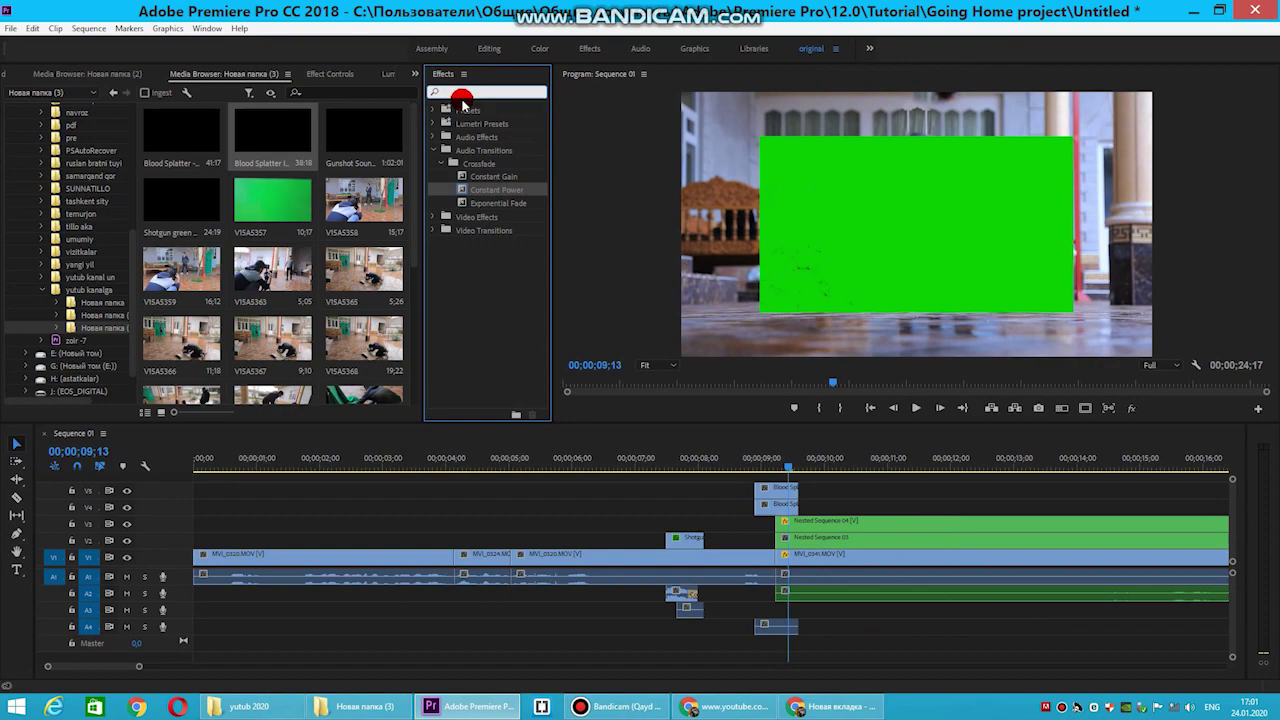
type("ultra")
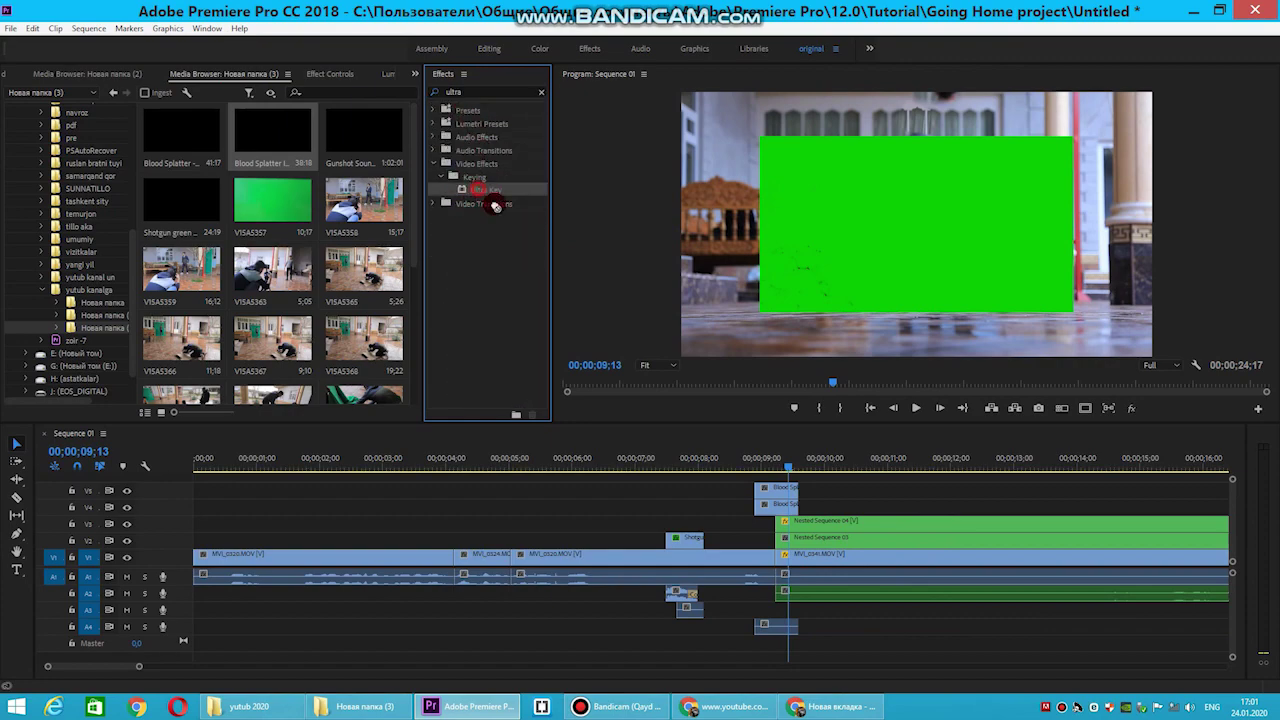
mouse_move(486, 189)
left_mouse_down()
mouse_move(773, 487)
mouse_move(795, 487)
left_mouse_up()
left_click(780, 468)
Start a free-form mask on Nested Sequence 04 and zoom the preview to 200% on the head
left_click(800, 520)
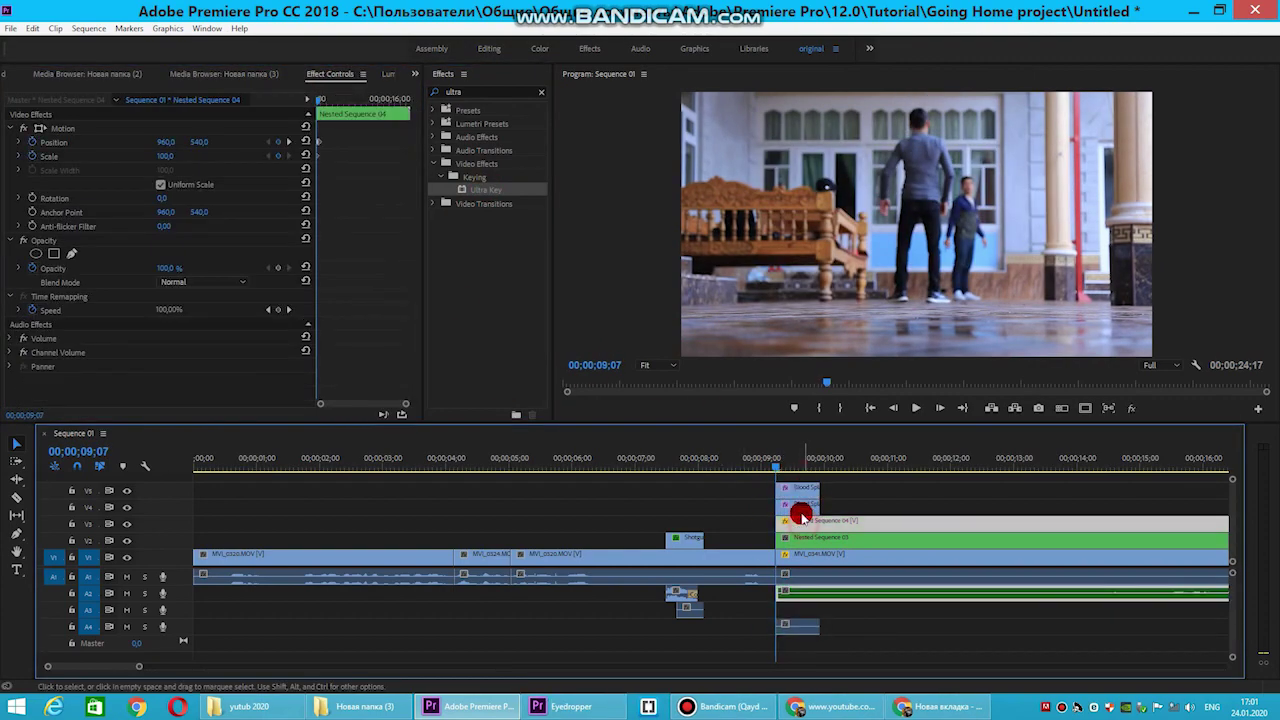
left_click(70, 253)
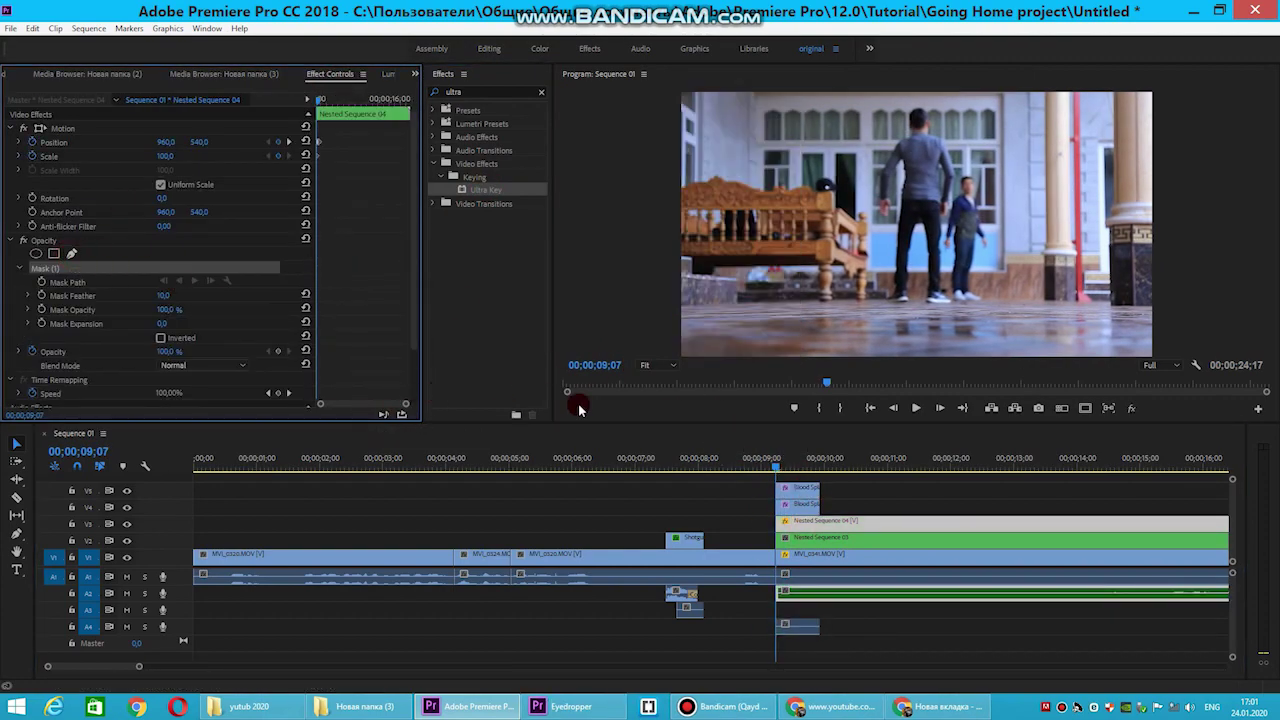
left_click(648, 362)
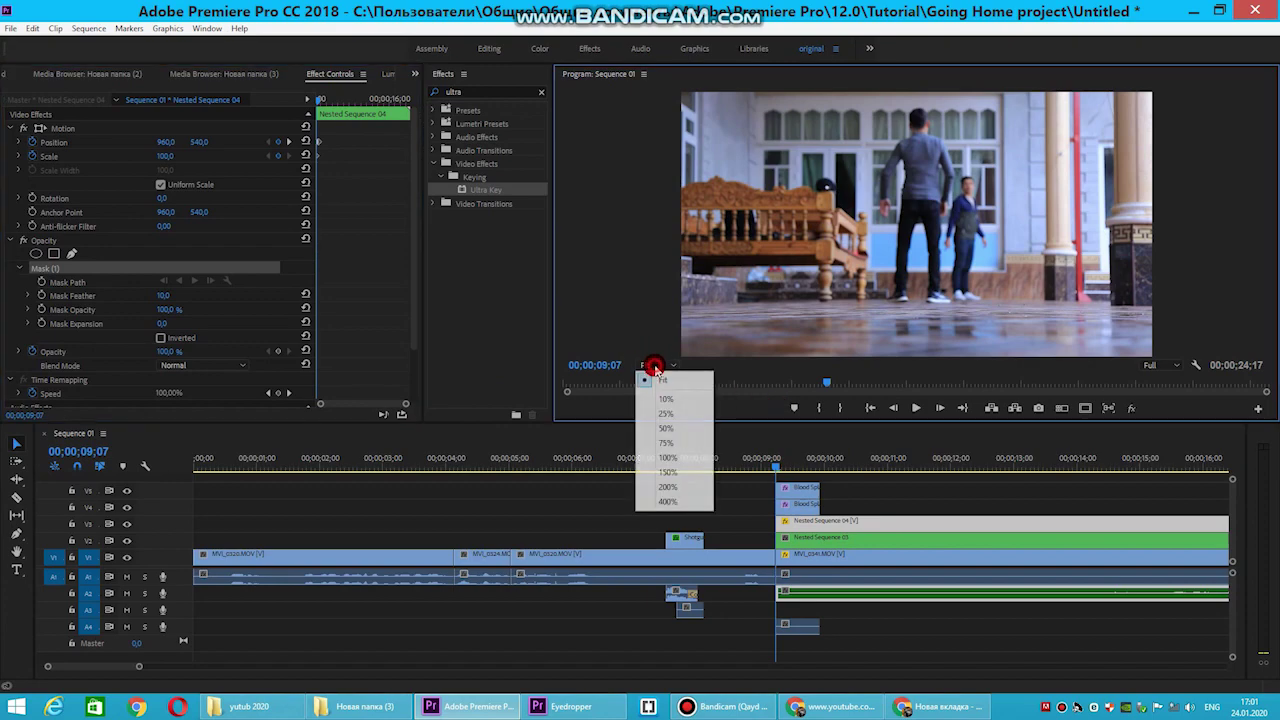
left_click(670, 487)
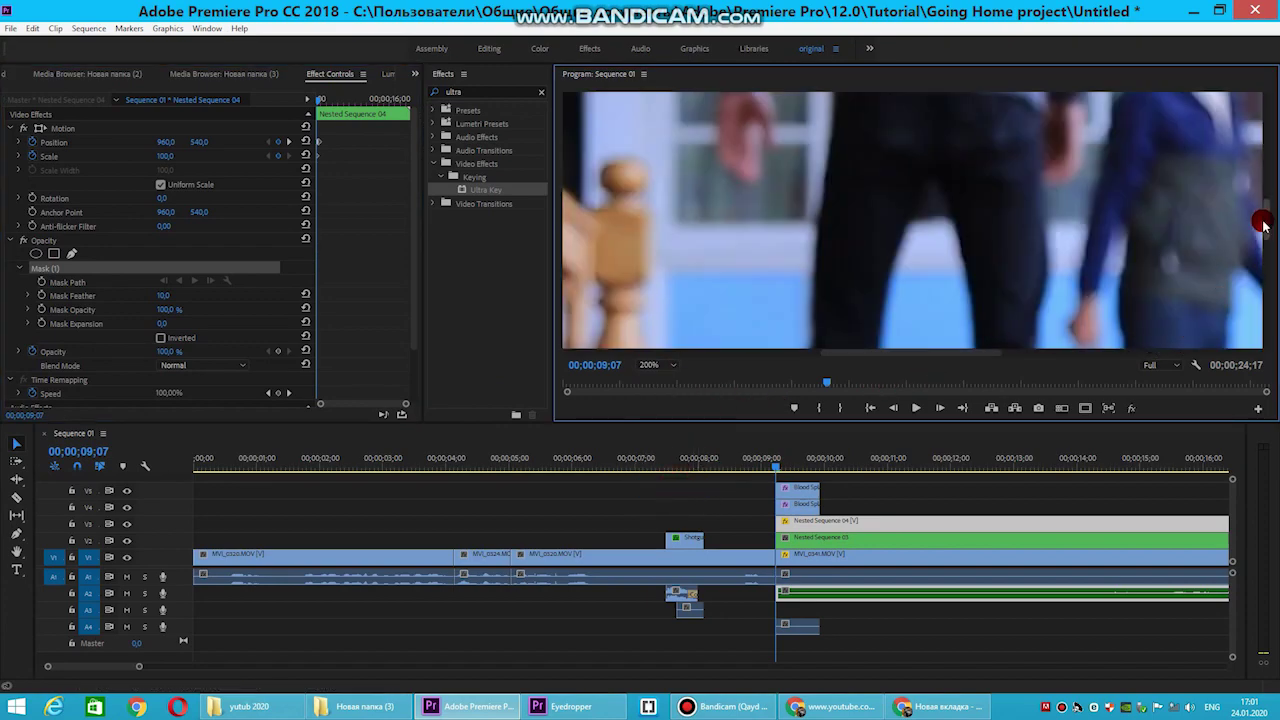
left_click_drag(1270, 206, 1118, 170)
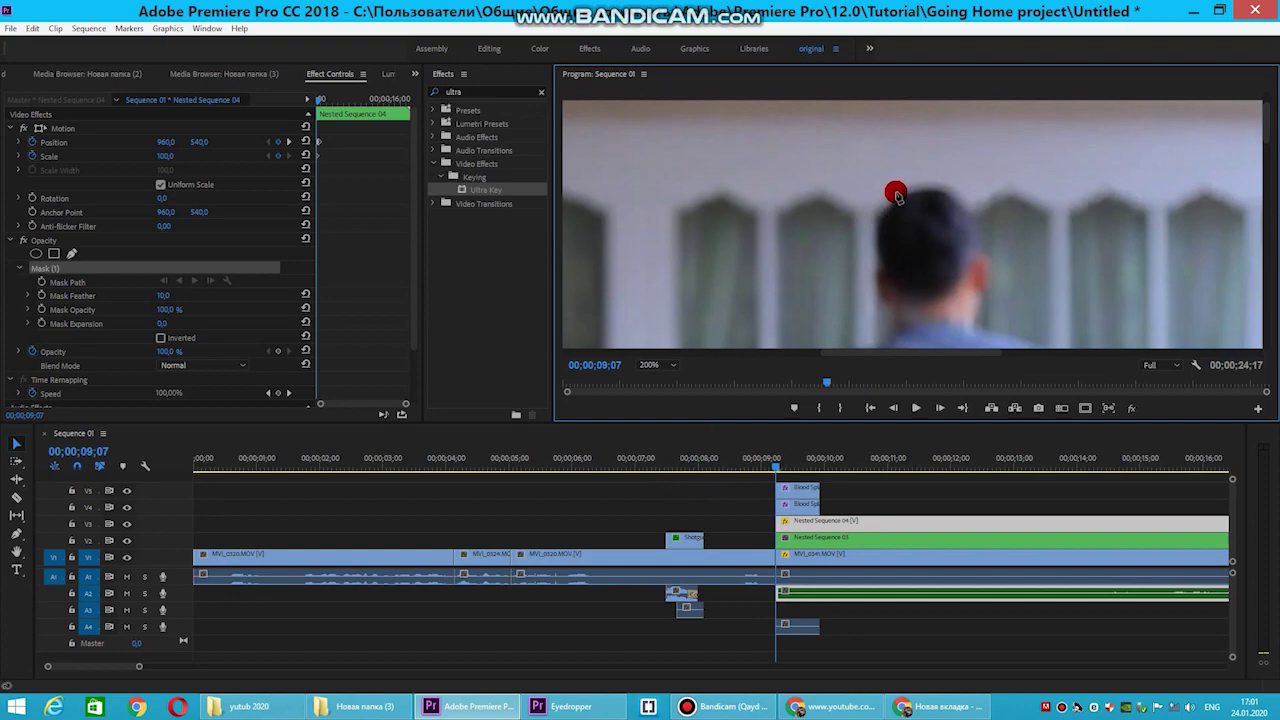
Trace a closed mask outline around the man's head and shoulders
left_click(881, 326)
left_click(931, 323)
left_click(954, 321)
left_click(975, 324)
left_click(996, 280)
left_click(1000, 247)
left_click(989, 221)
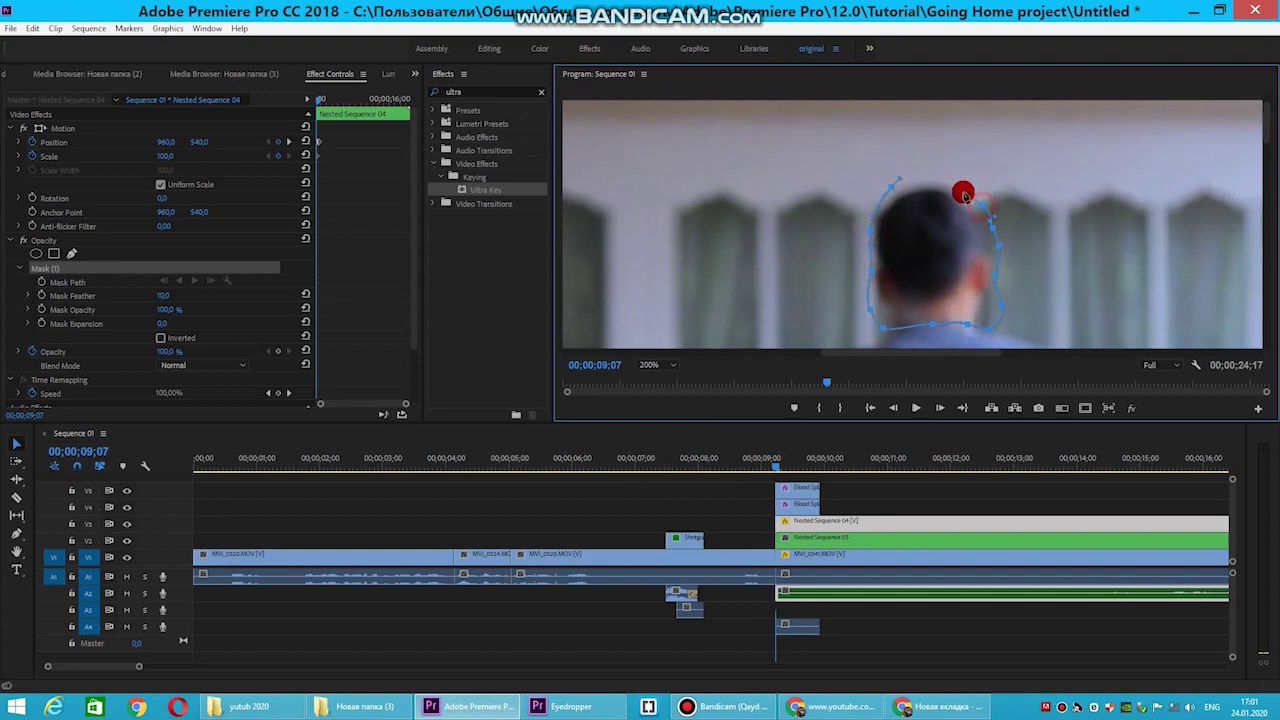
left_click(955, 185)
left_click(944, 183)
left_click(894, 186)
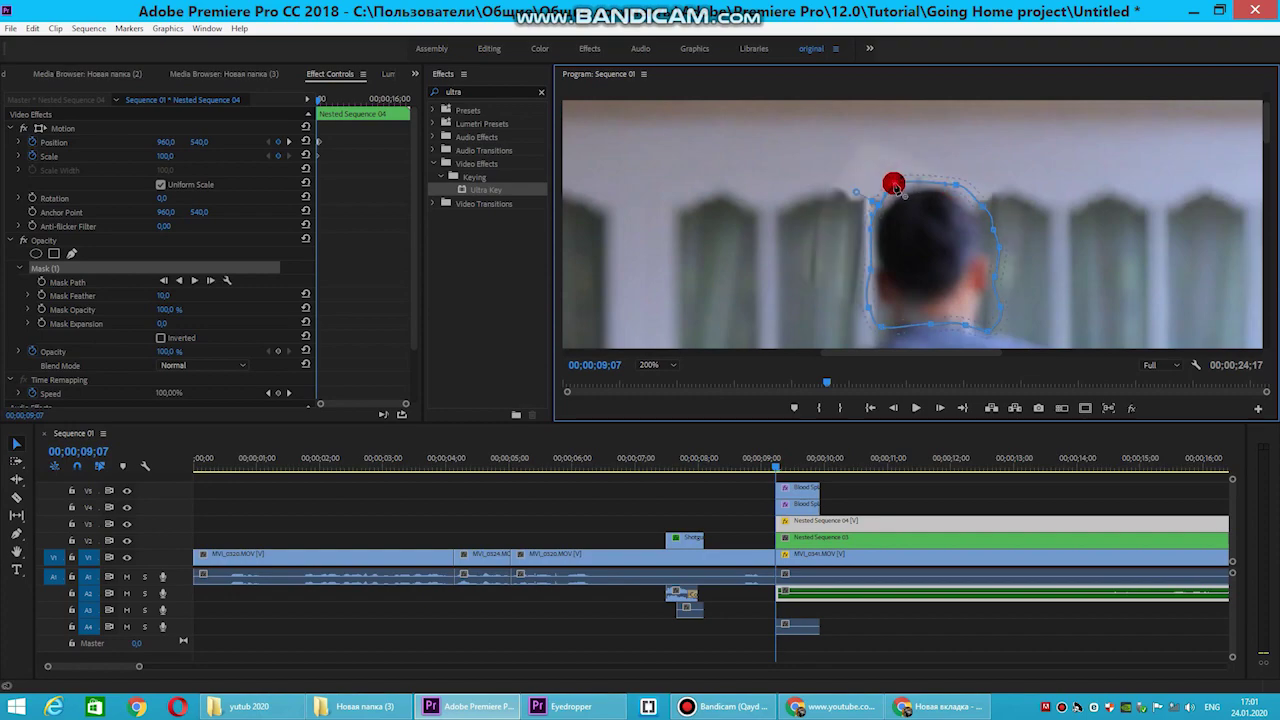
Nest the masked clip as Nested Sequence 05 and scrub it from 9;09 to 9;13
right_click(812, 524)
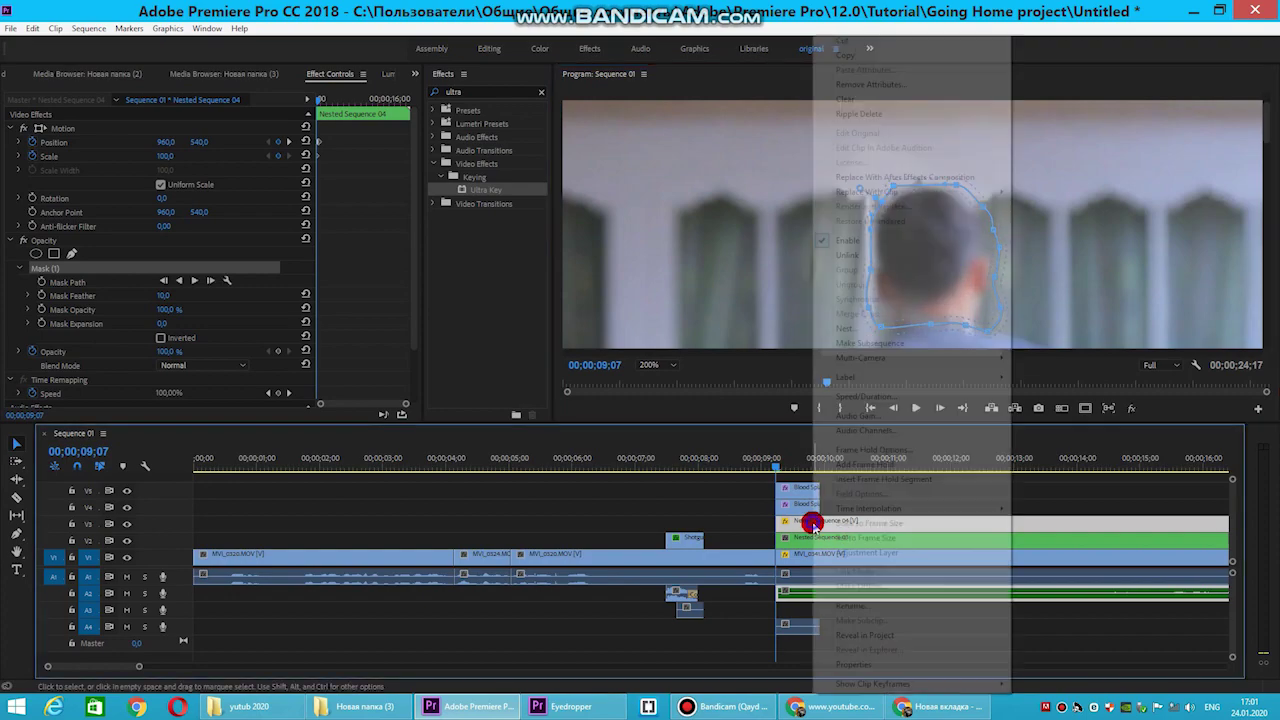
left_click(845, 330)
left_click(620, 369)
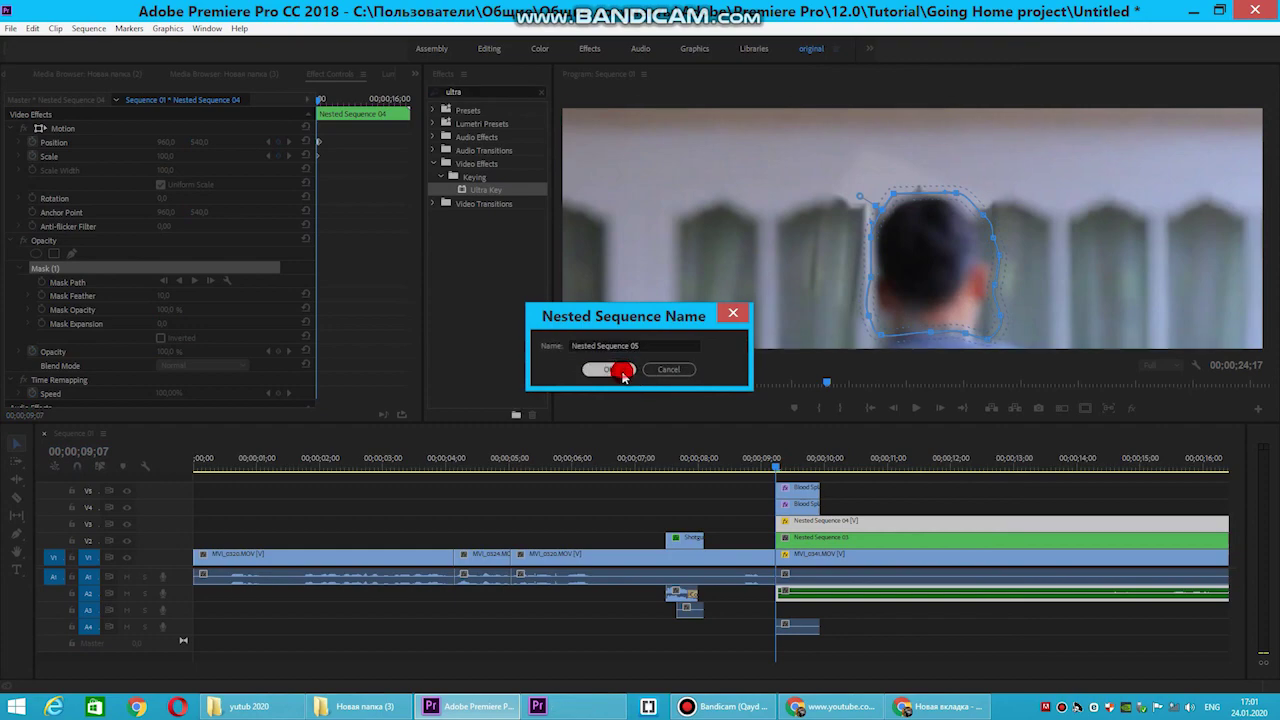
left_click(779, 466)
left_click_drag(779, 466, 758, 454)
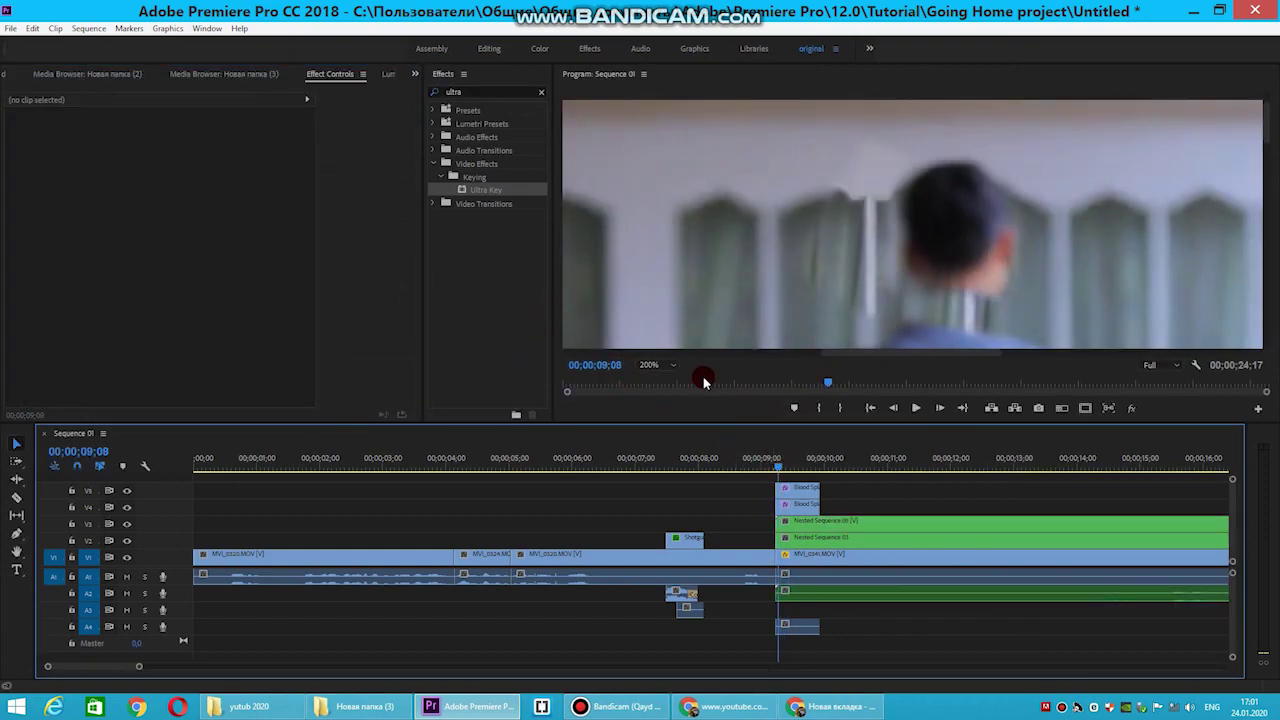
Fit the preview to the frame and play the shot from 9;04 to 9;27
left_click(670, 365)
left_click(666, 375)
left_click(769, 462)
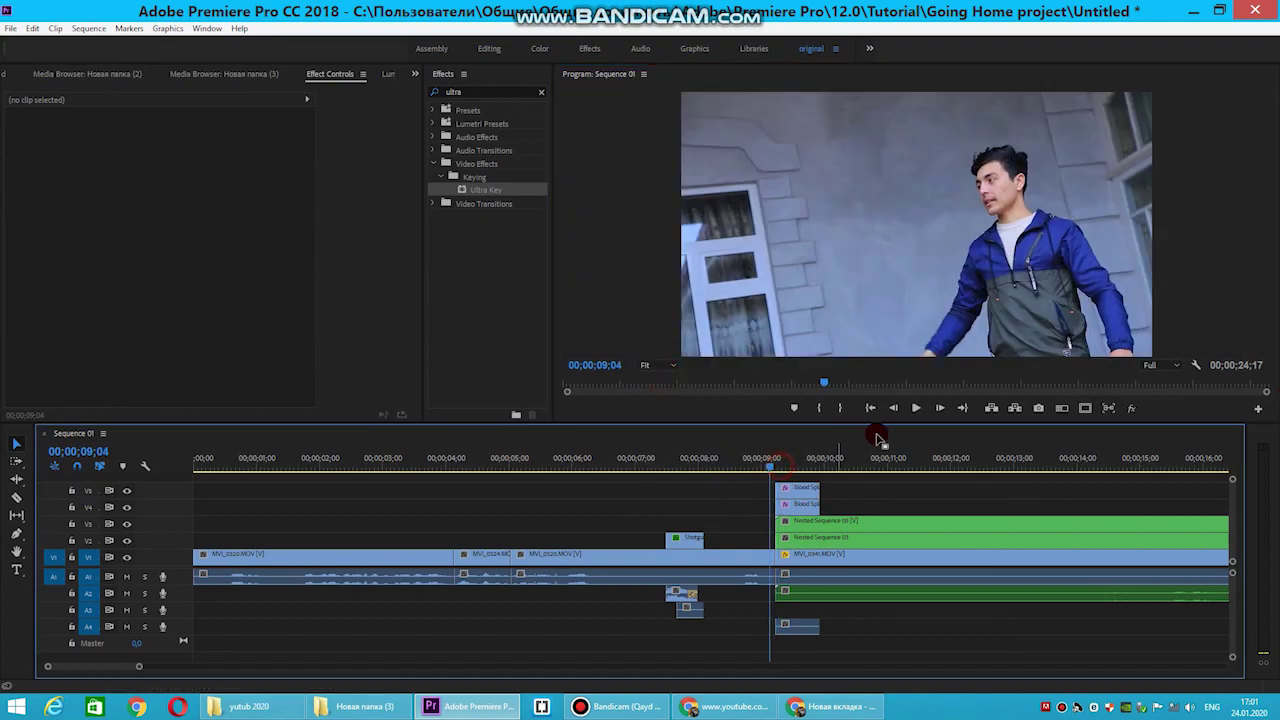
left_click(915, 408)
left_click(815, 462)
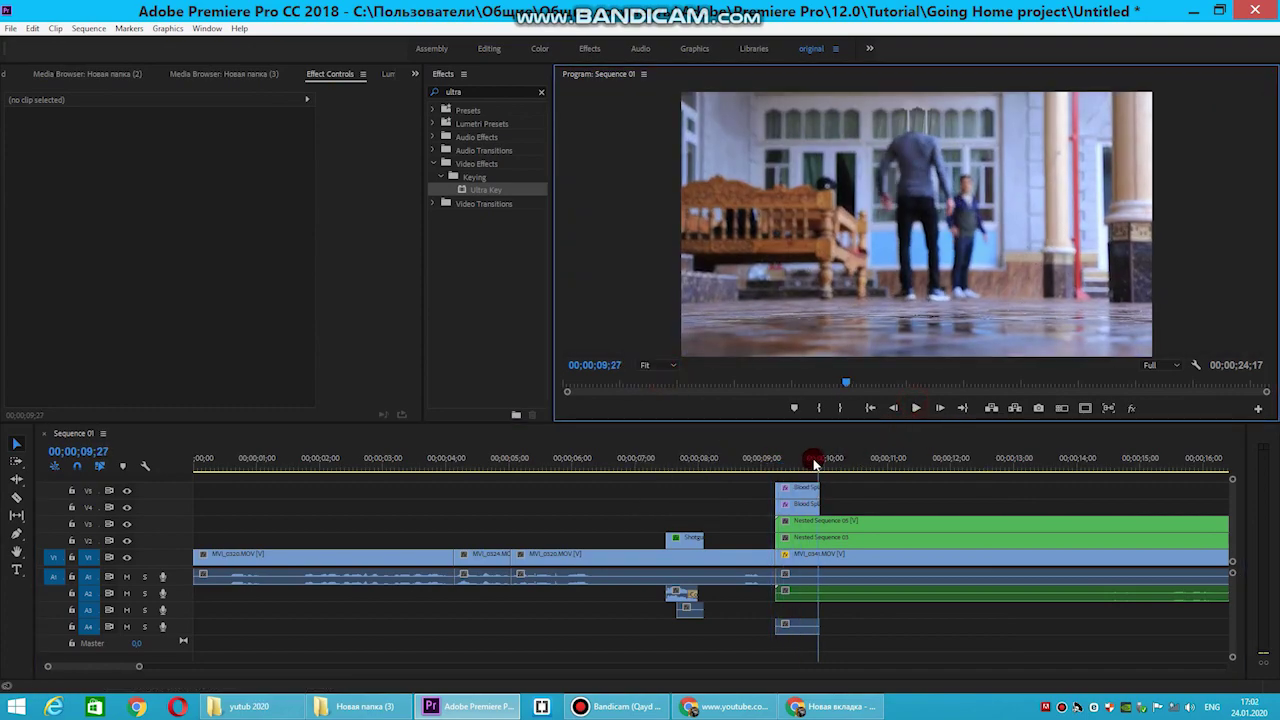
left_click_drag(815, 462, 782, 462)
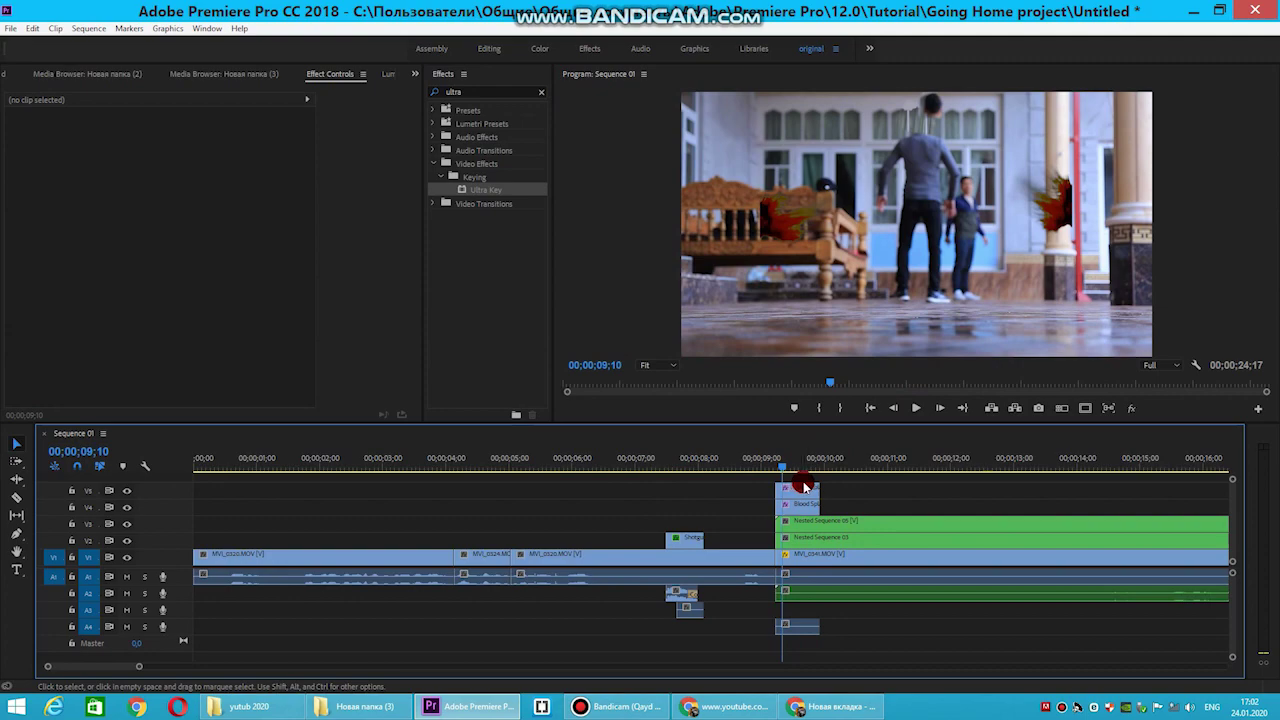
Move the splatters to the upper right at 56% and 50% scale, shifting both slightly earlier
left_click(803, 486)
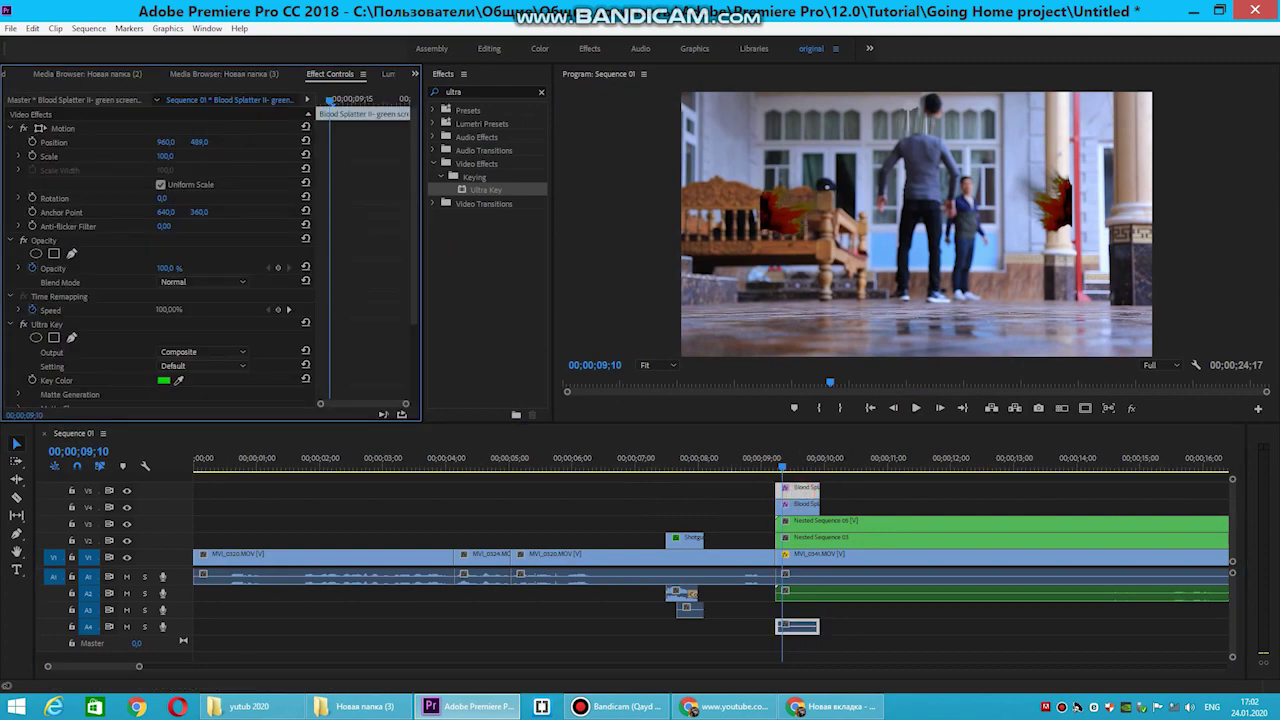
mouse_move(199, 141)
left_mouse_down()
mouse_move(180, 141)
mouse_move(240, 141)
left_mouse_up()
left_click_drag(164, 156, 130, 156)
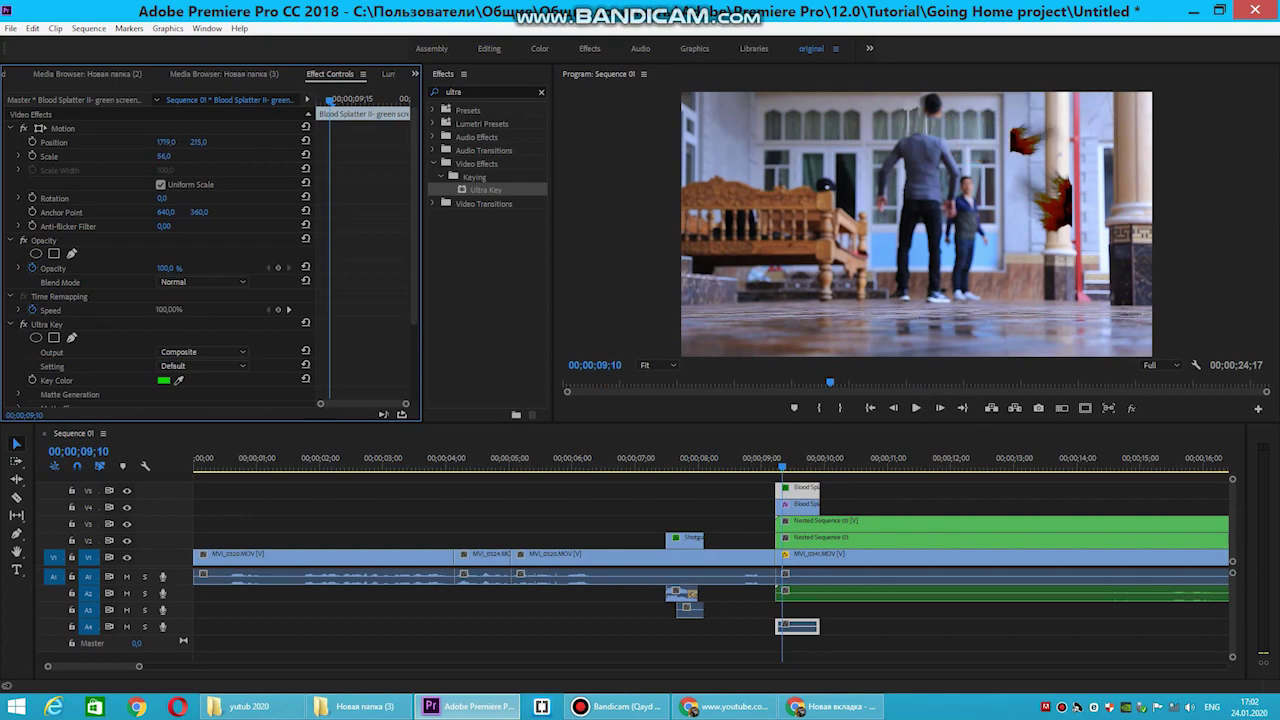
left_click(798, 502)
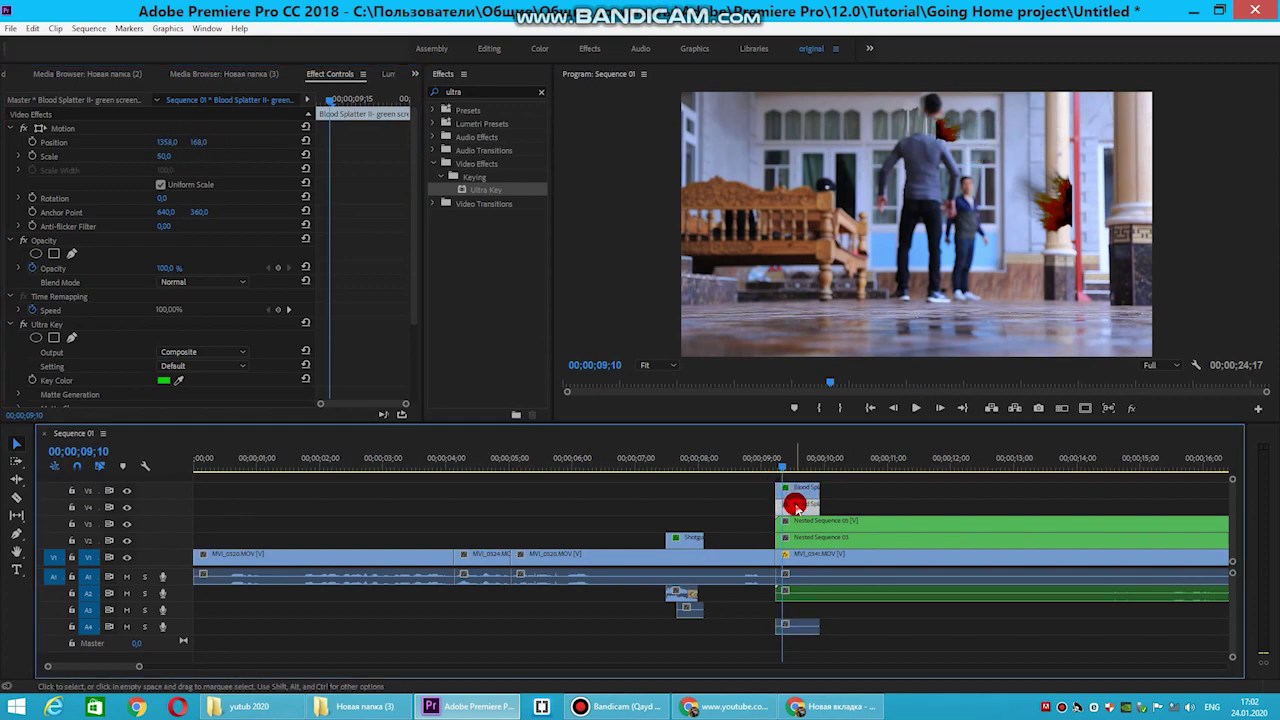
left_click(760, 133)
left_click(770, 460)
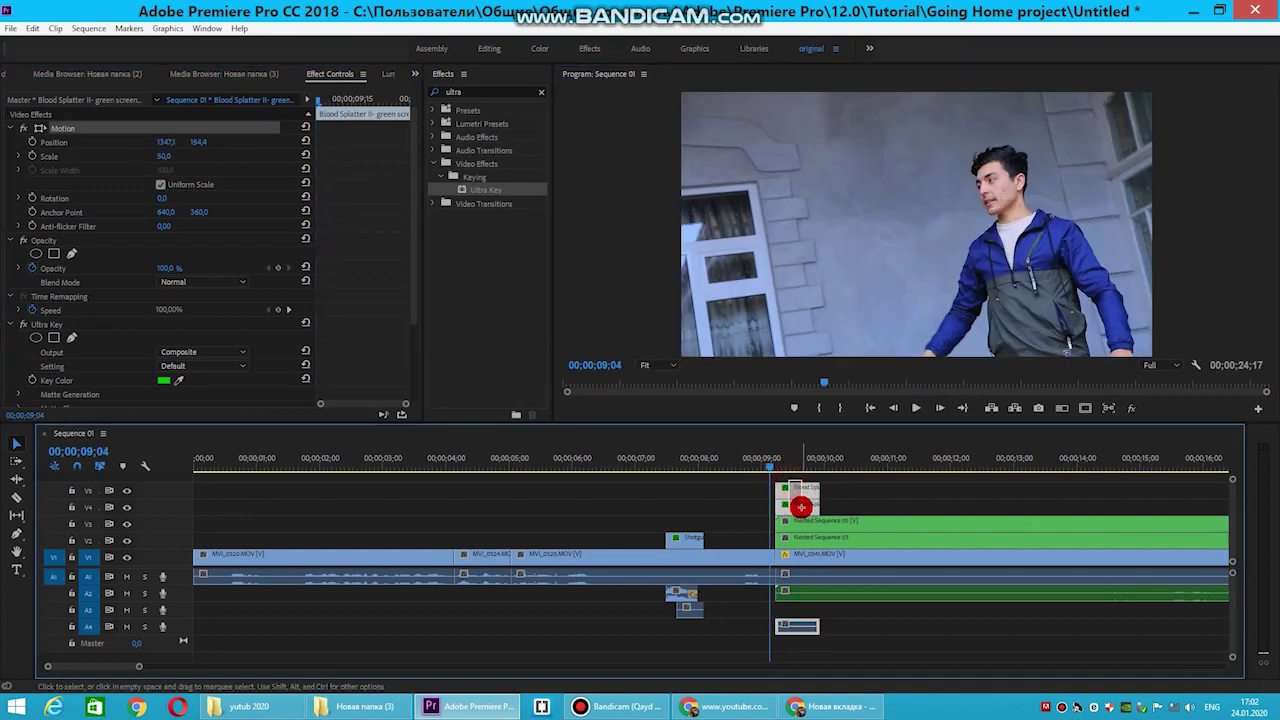
left_click_drag(801, 507, 794, 507)
Replay the cut from 09;03 to 10;05, then open the Media Browser on the MVI clip folder
left_click(915, 408)
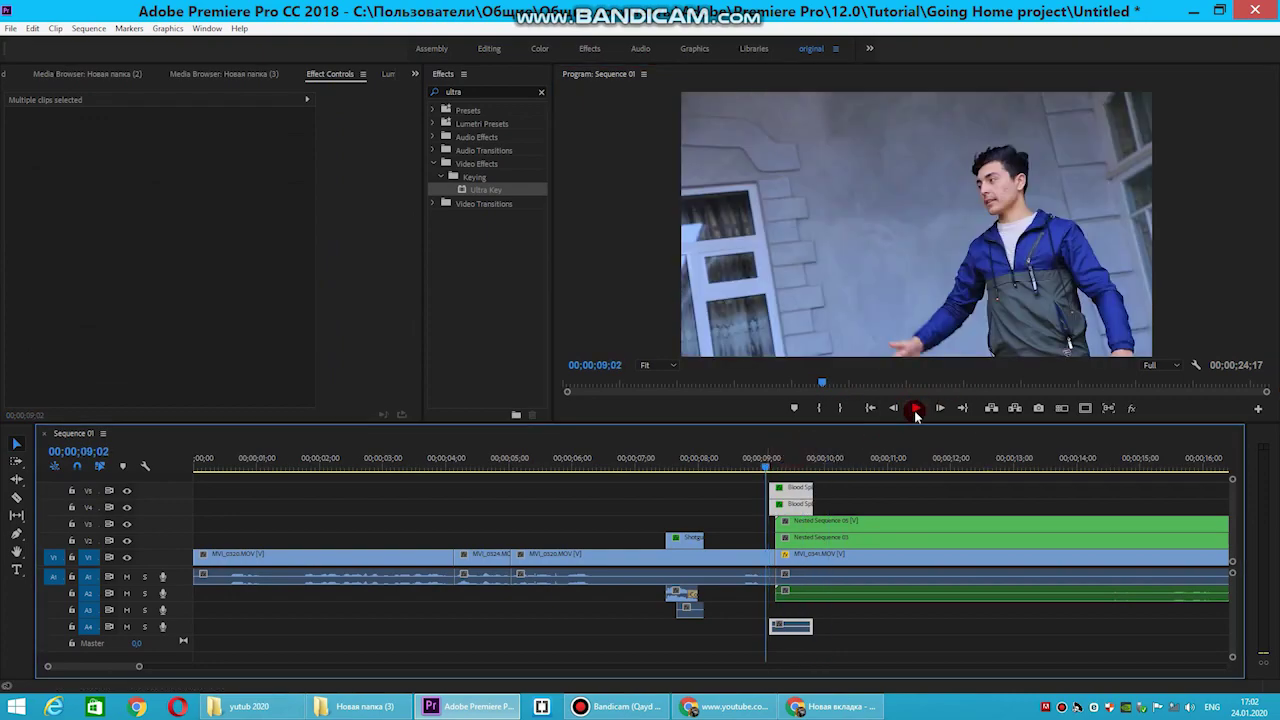
left_click(915, 408)
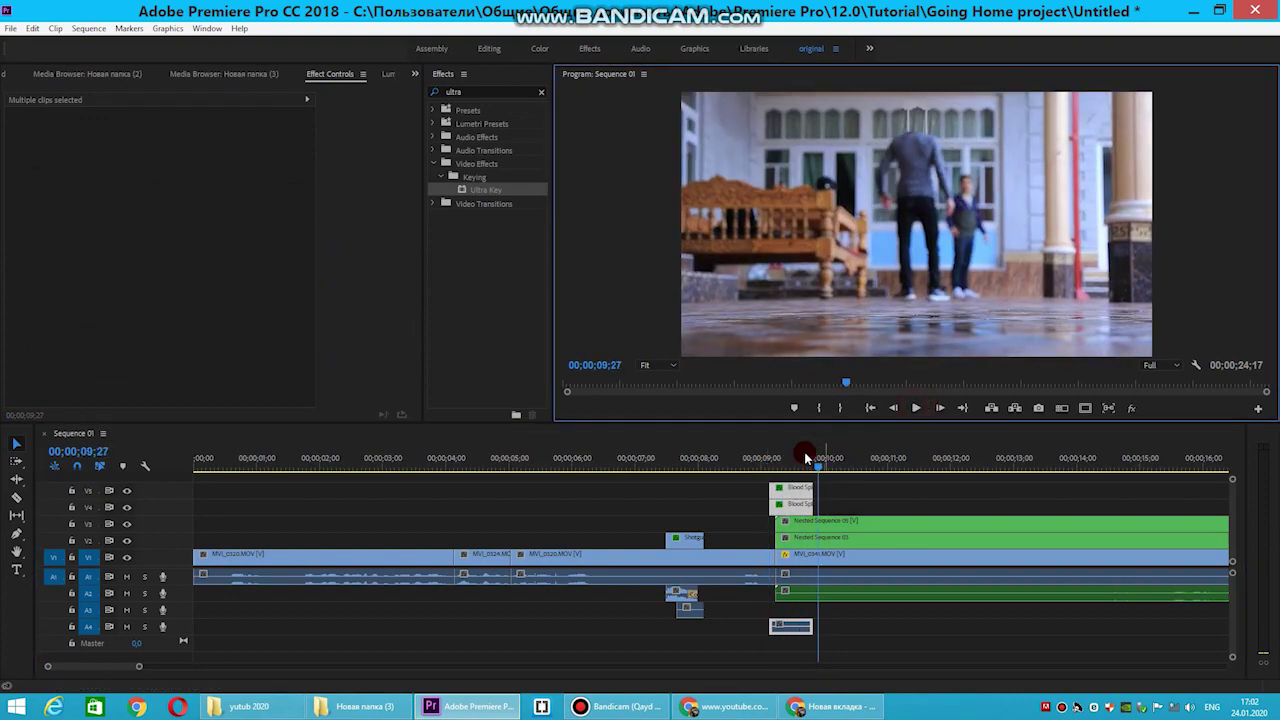
left_click_drag(806, 457, 776, 460)
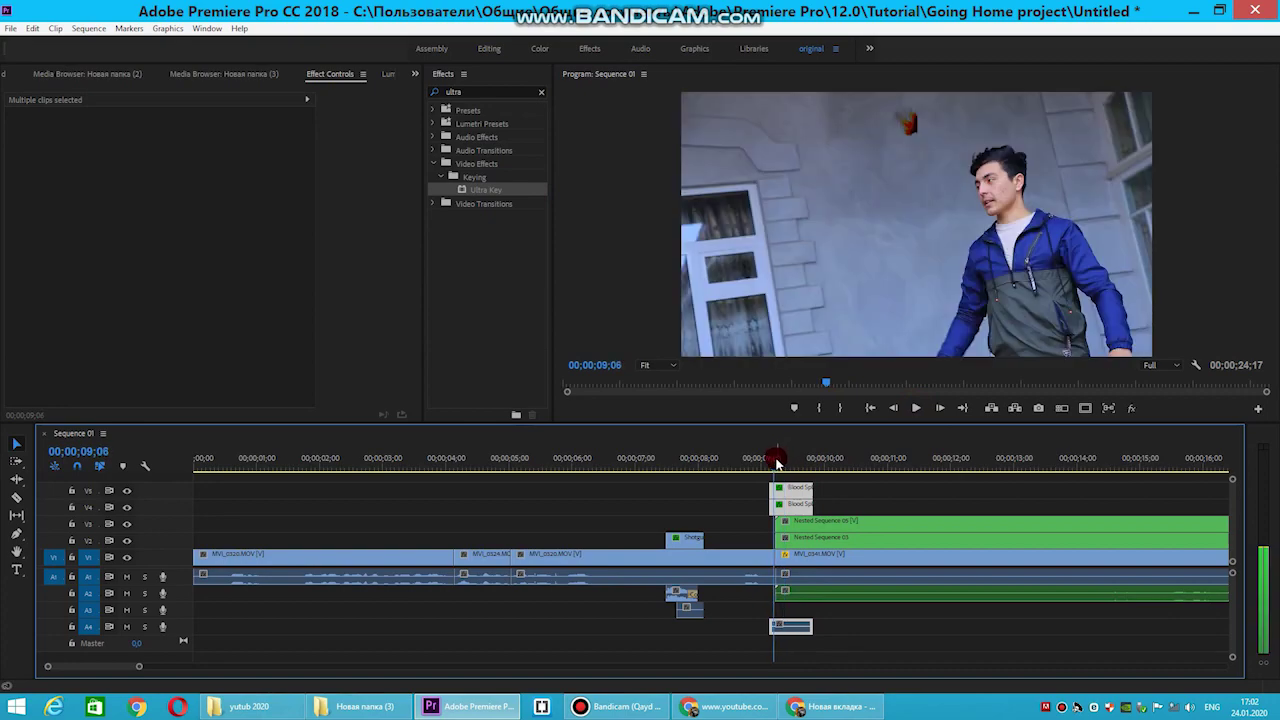
left_click(778, 524)
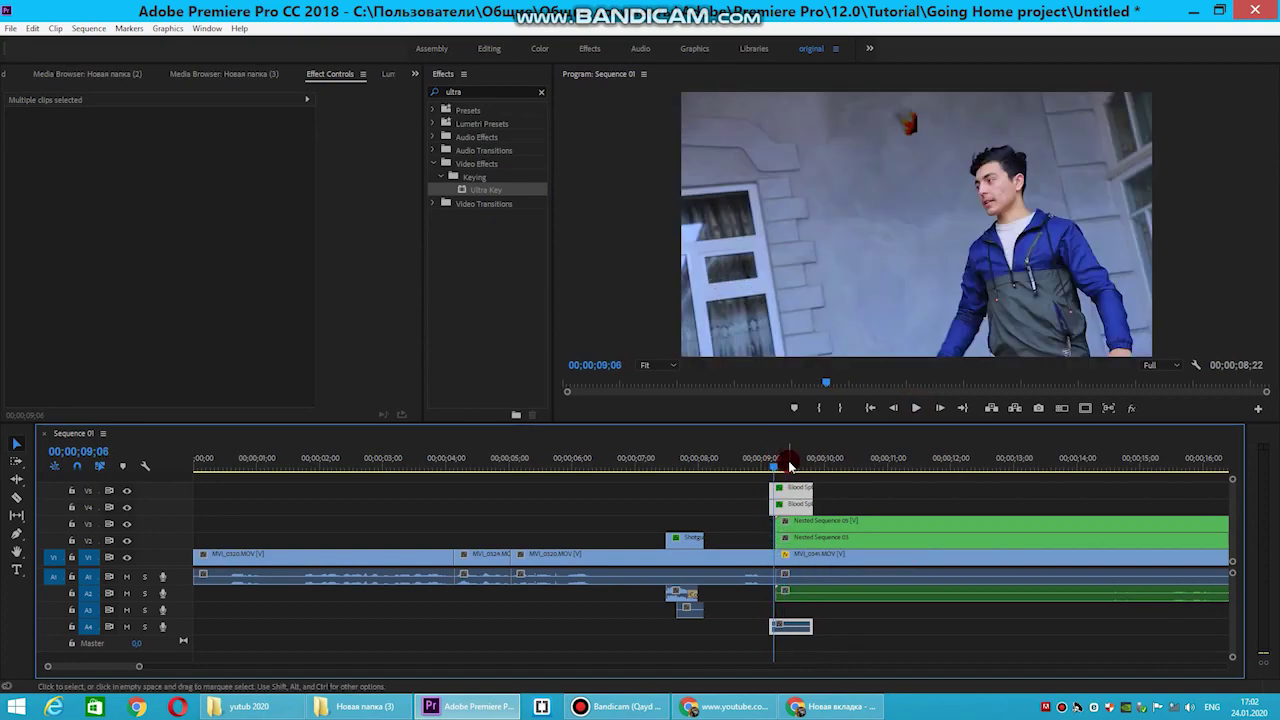
left_click(768, 458)
left_click(908, 408)
left_click(910, 408)
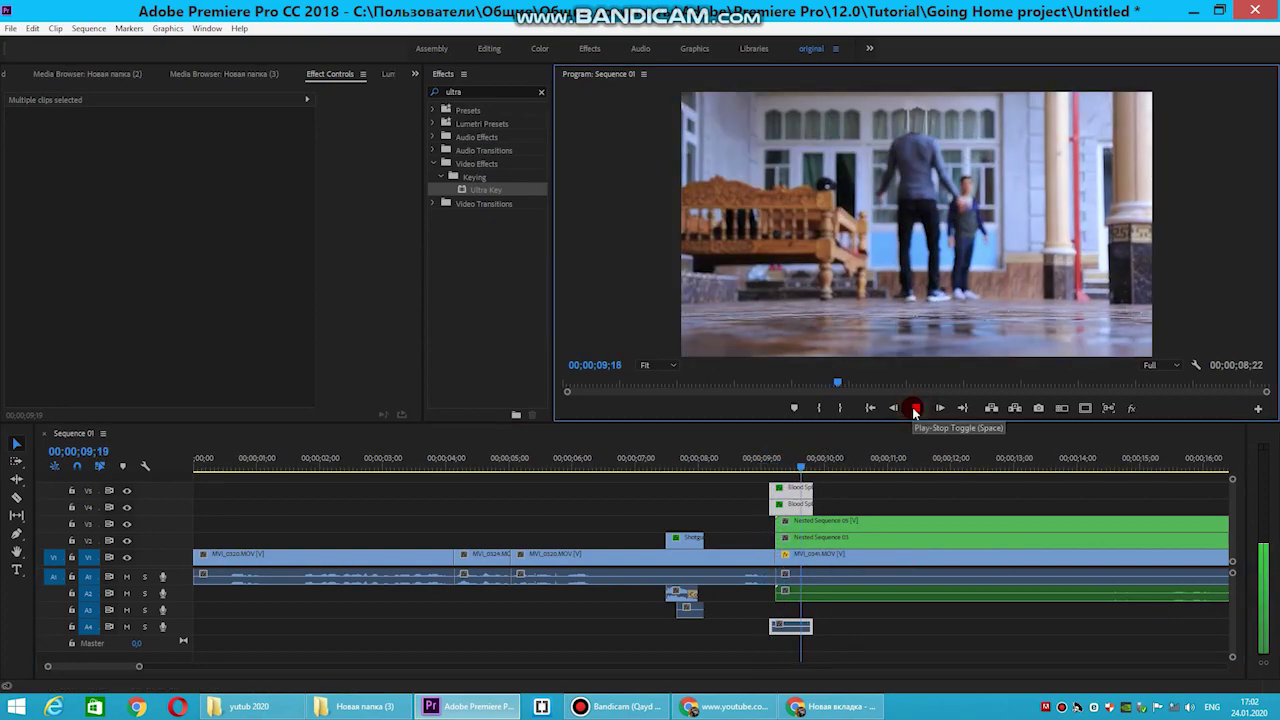
left_click(745, 455)
left_click(912, 408)
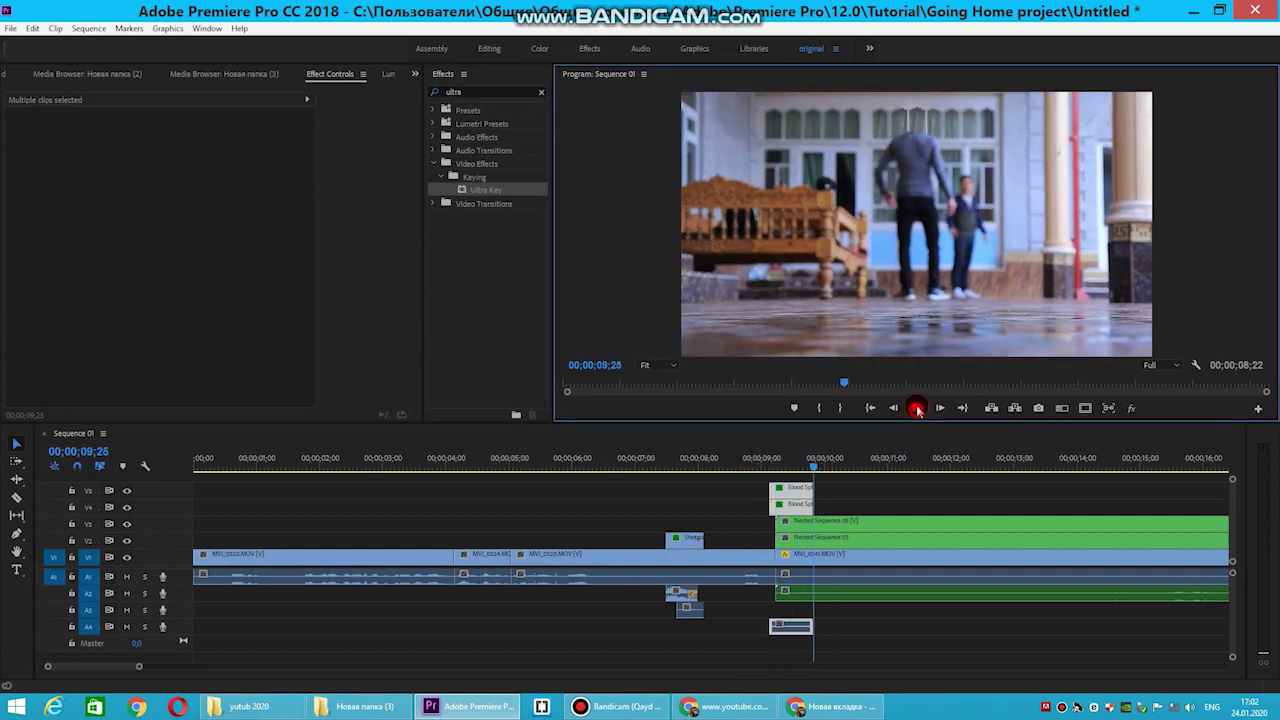
left_click(917, 408)
left_click(917, 408)
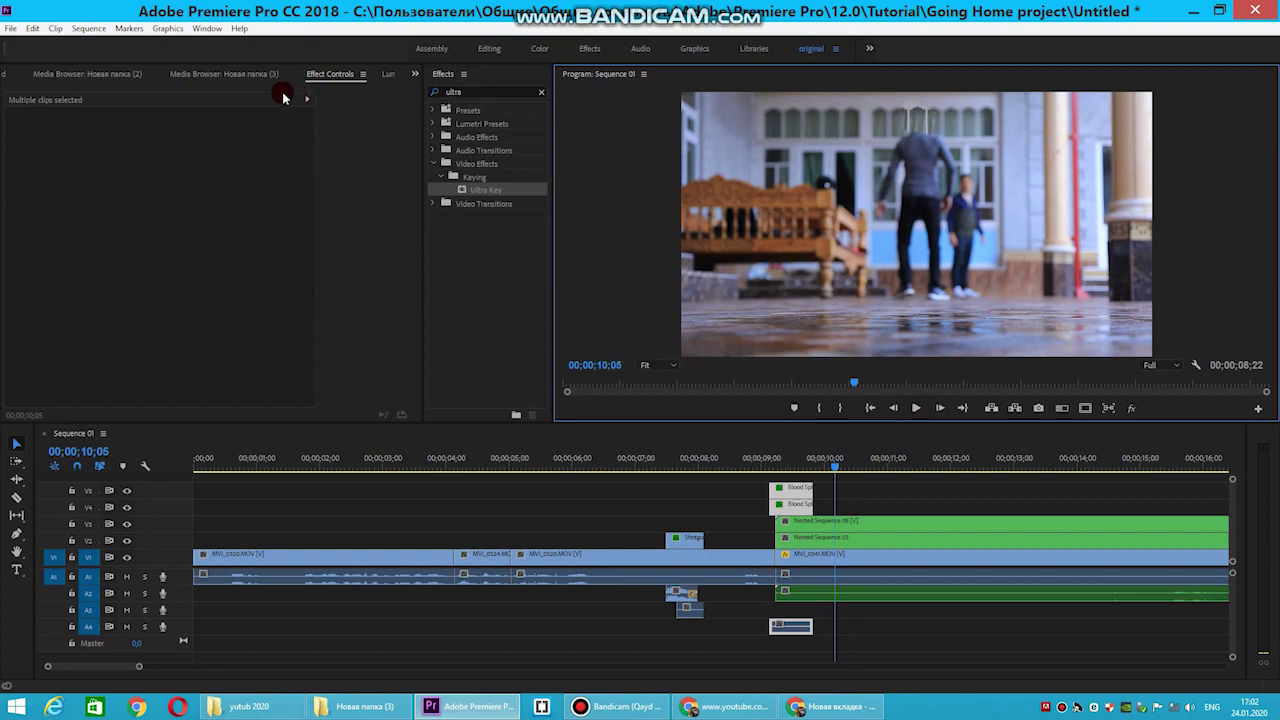
left_click(80, 74)
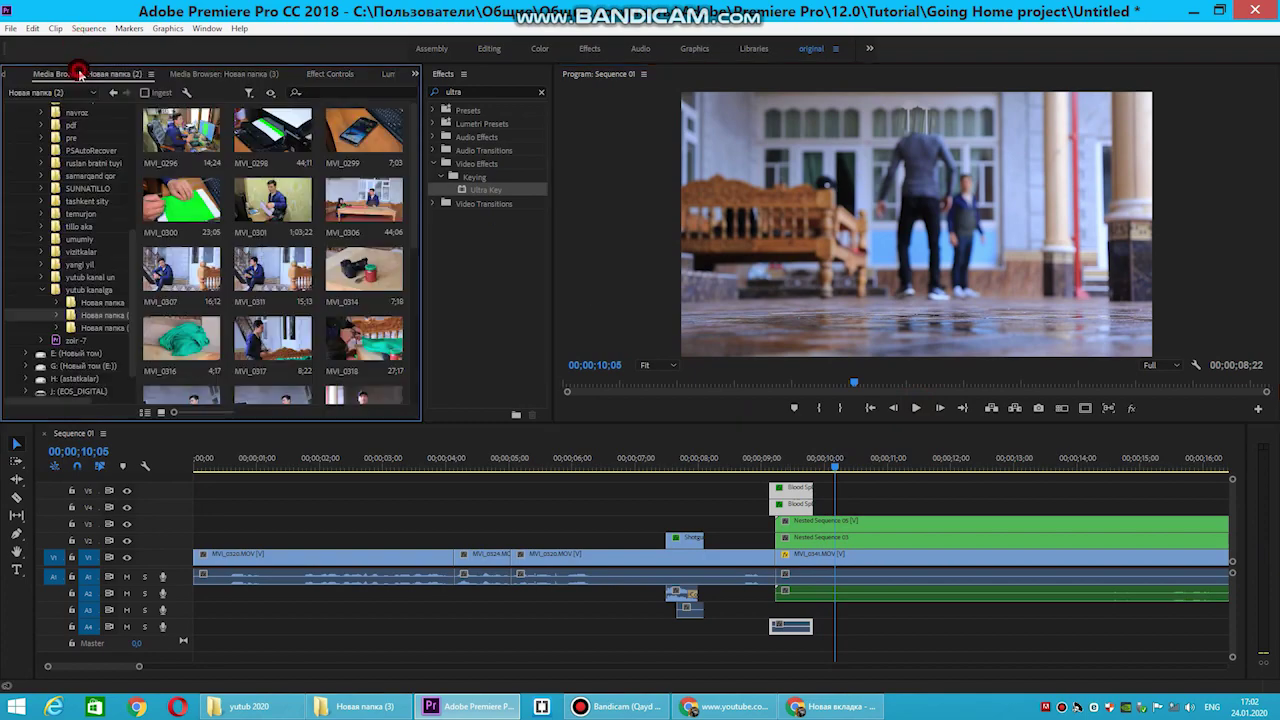
Place the green-screen head clip MVI_0332 on track V4 at about 10;04 and preview it
left_click(212, 74)
scroll(262, 268, "down", 1)
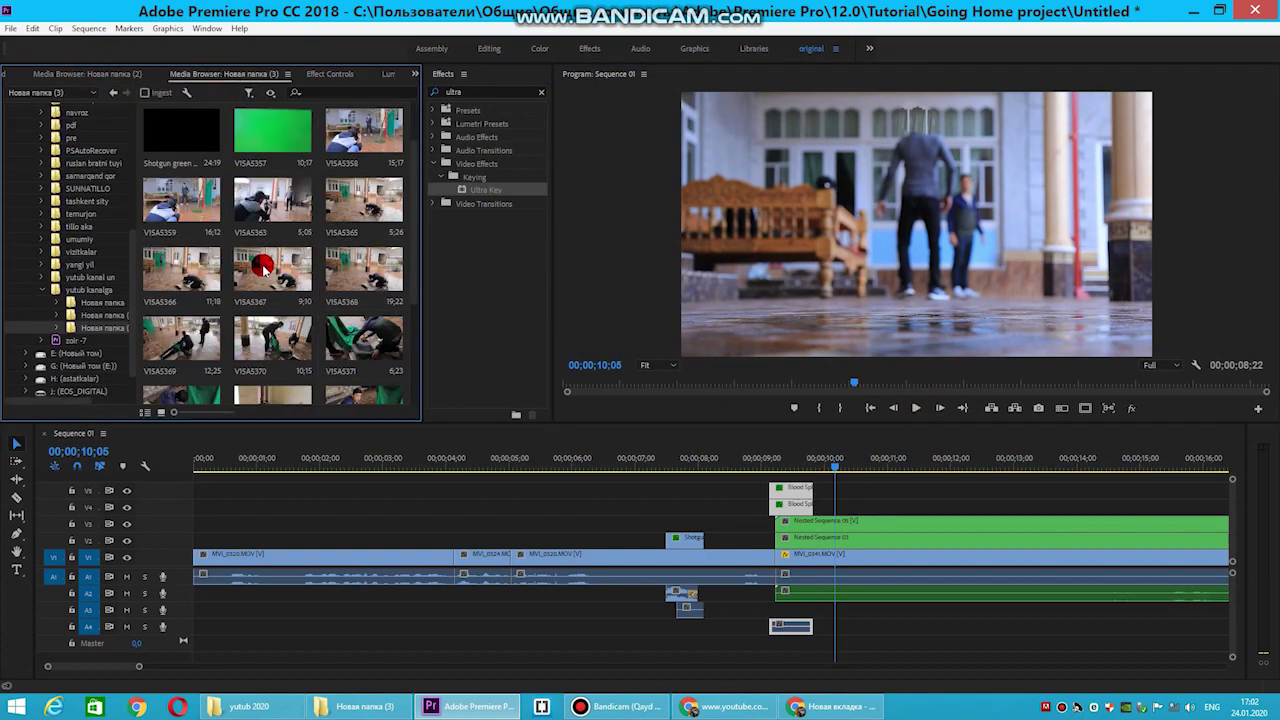
scroll(262, 268, "down", 1)
scroll(262, 268, "down", 1)
scroll(260, 243, "up", 2)
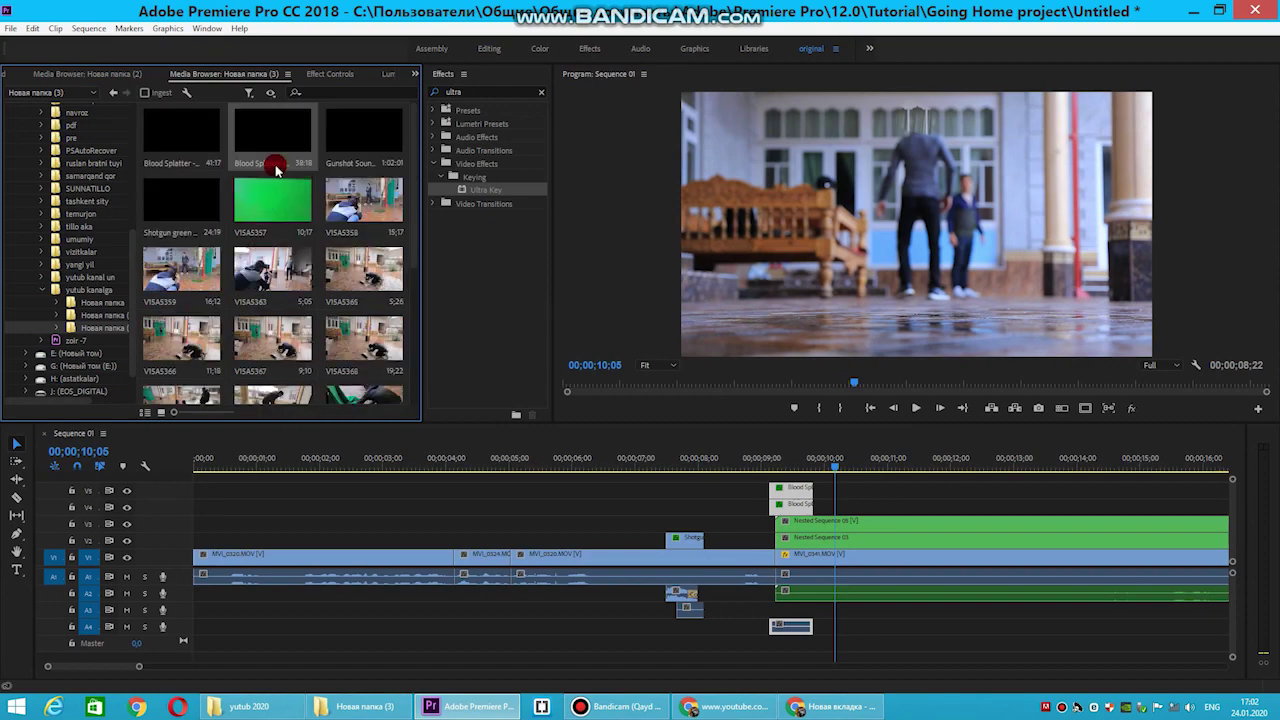
left_click(120, 76)
scroll(265, 260, "down", 2)
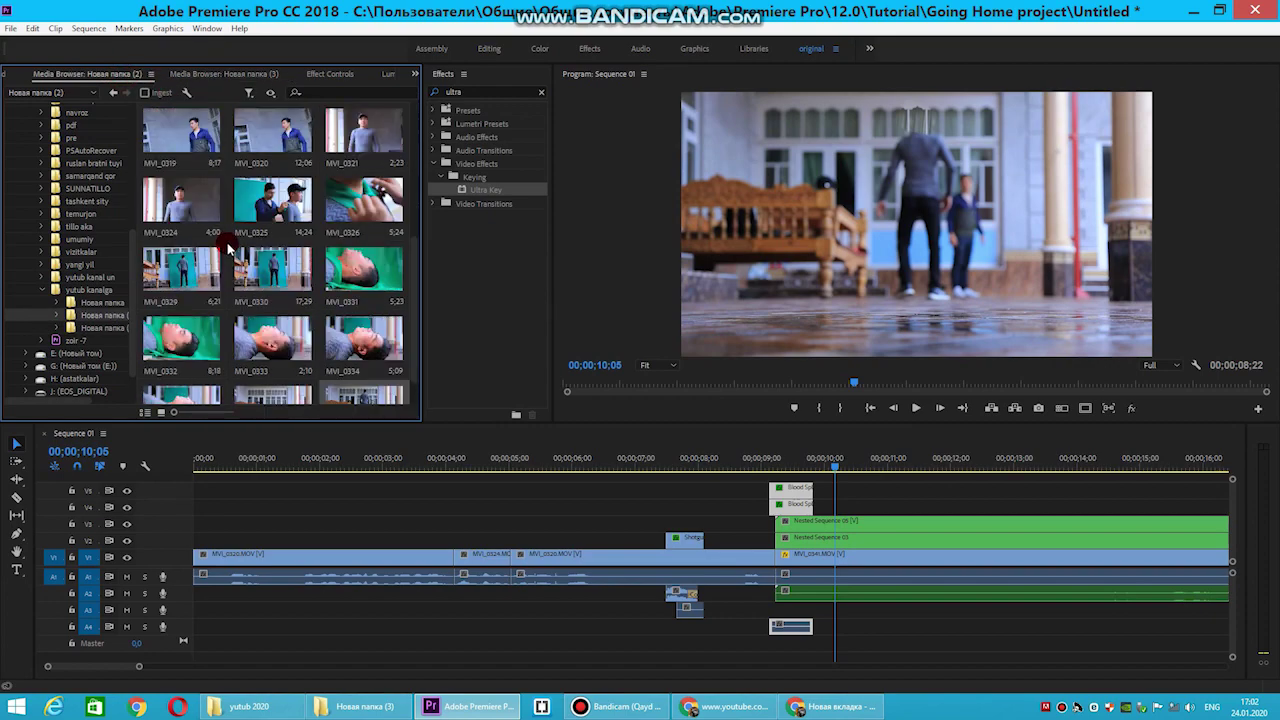
scroll(267, 268, "down", 1)
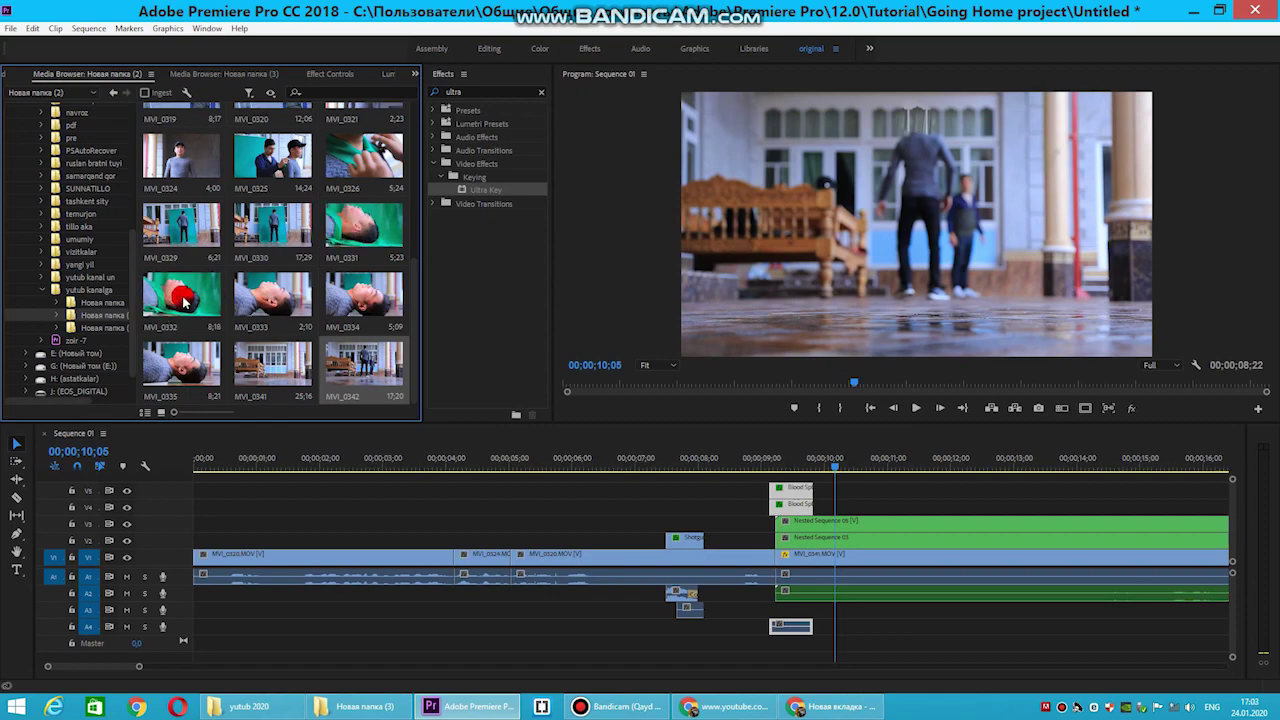
left_click_drag(180, 305, 201, 306)
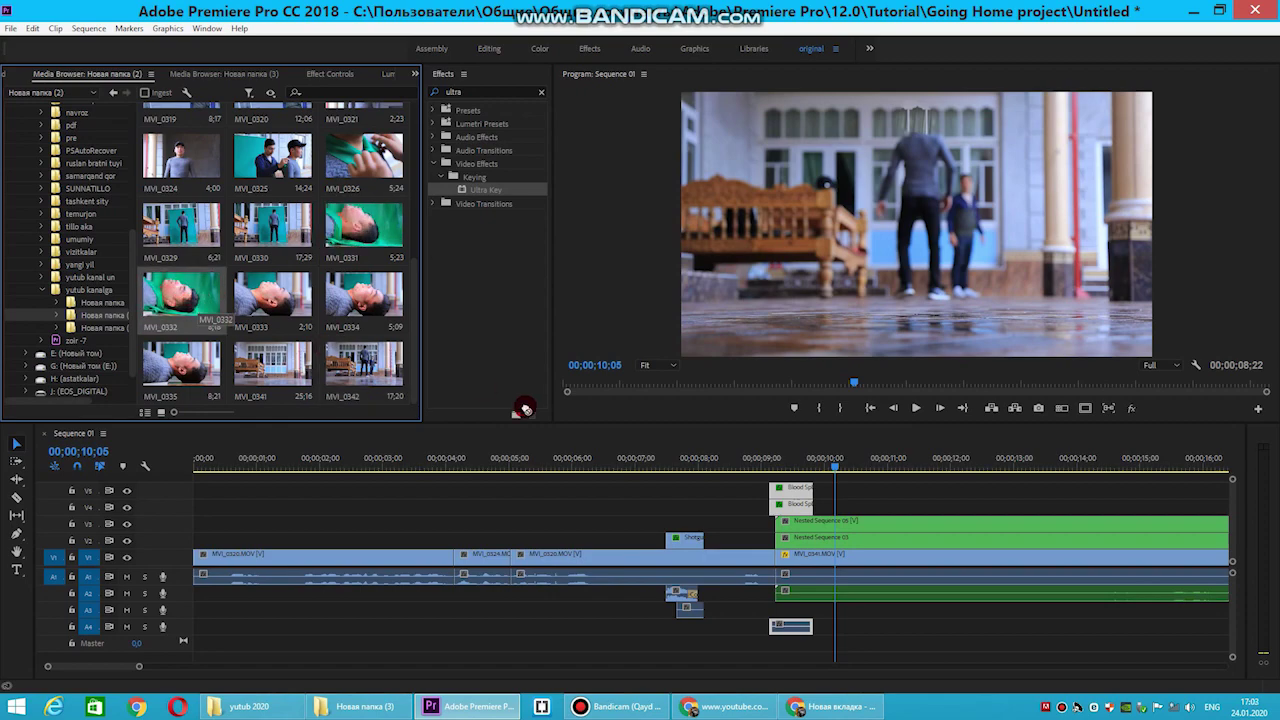
left_click_drag(522, 410, 837, 505)
left_click(828, 458)
key("space")
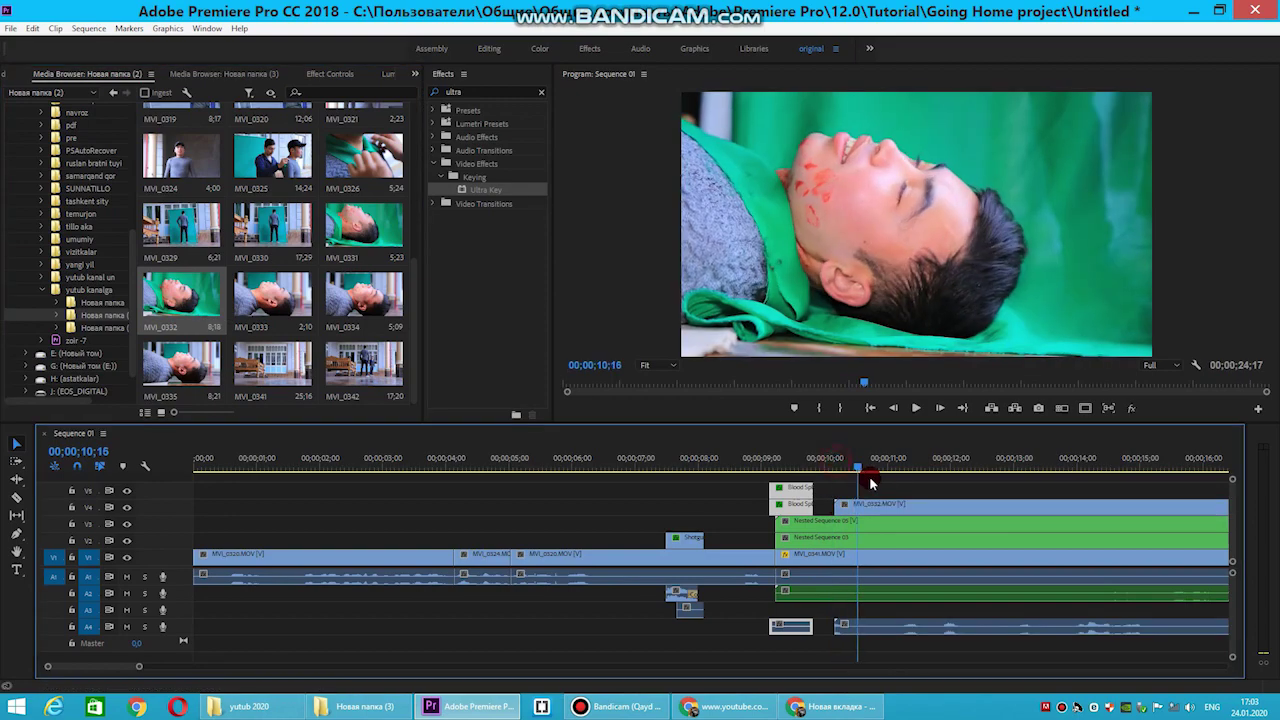
Apply the Ultra Key effect to the MVI_0332 clip on V4
left_click(872, 504)
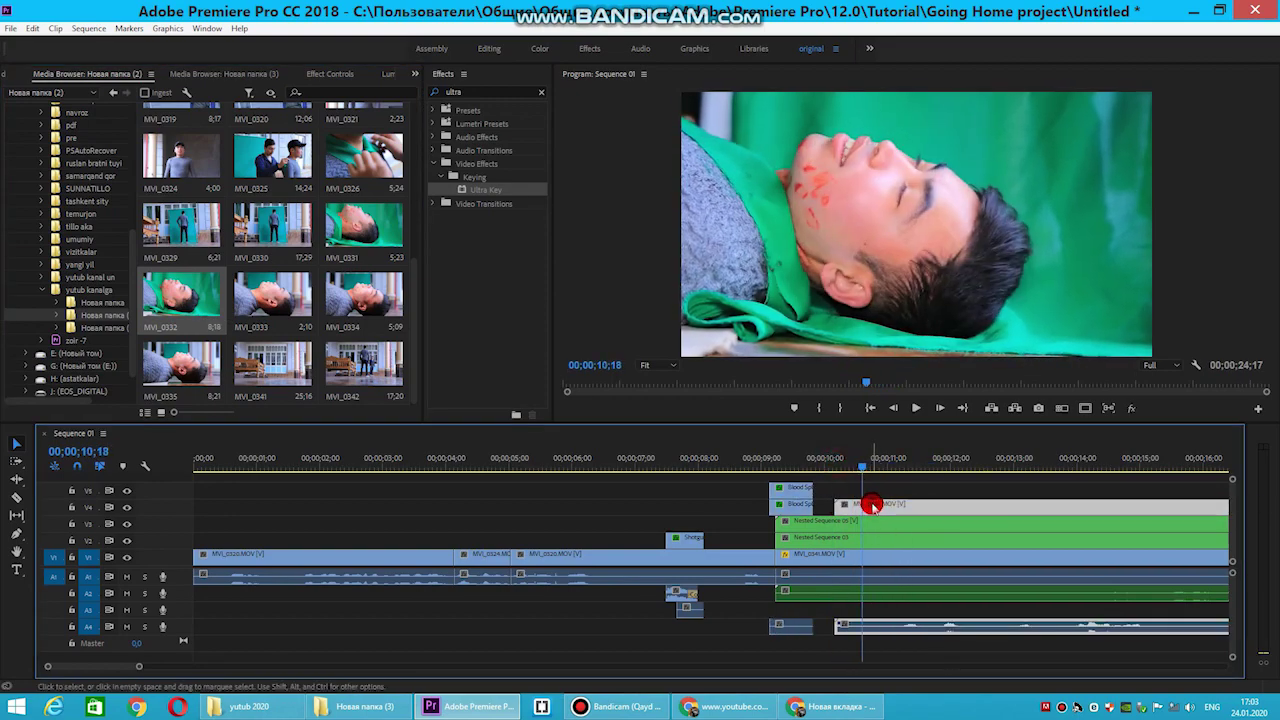
left_click_drag(475, 190, 883, 498)
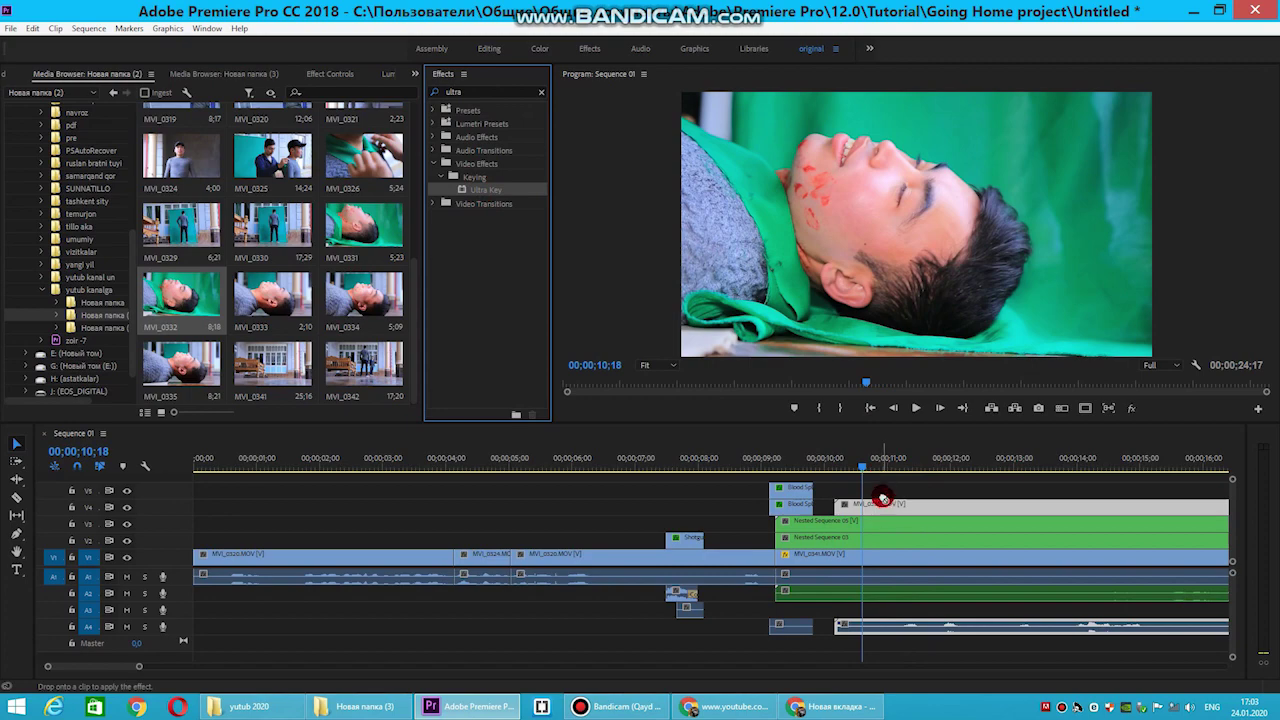
left_click(338, 76)
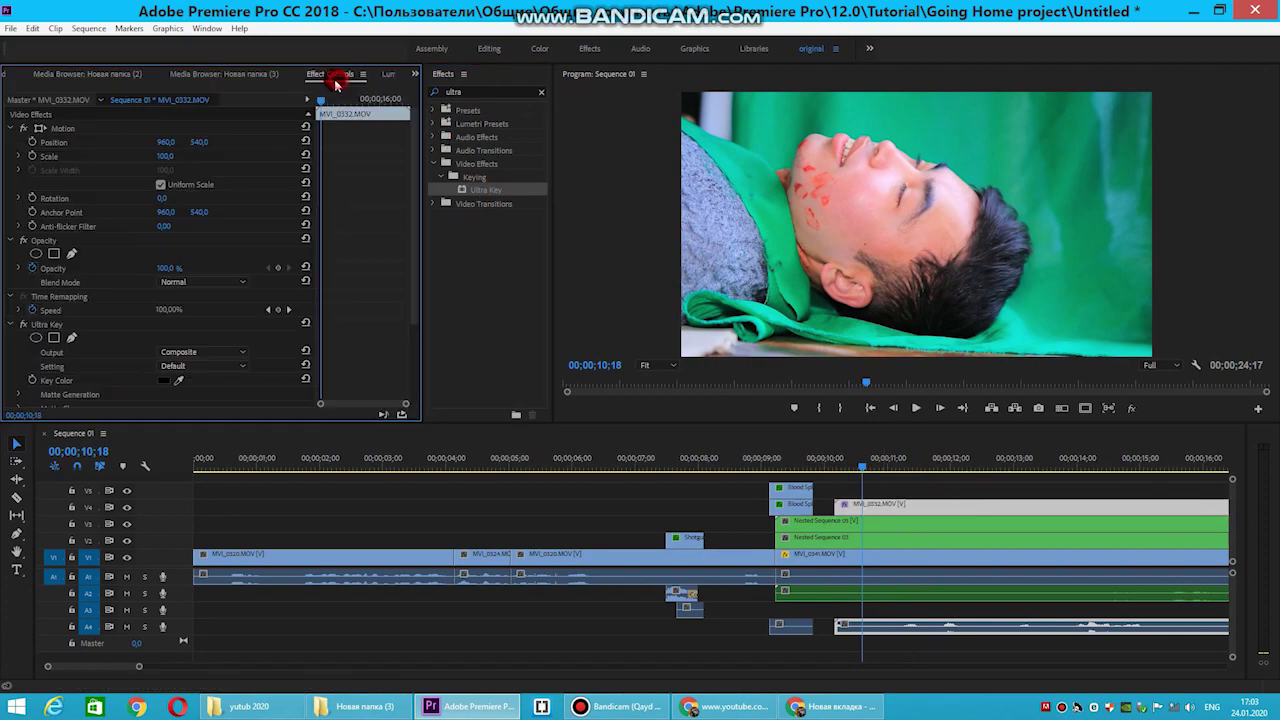
Draw a closed freeform opacity mask around the lying man's face, chin, back and top of head
left_click(72, 254)
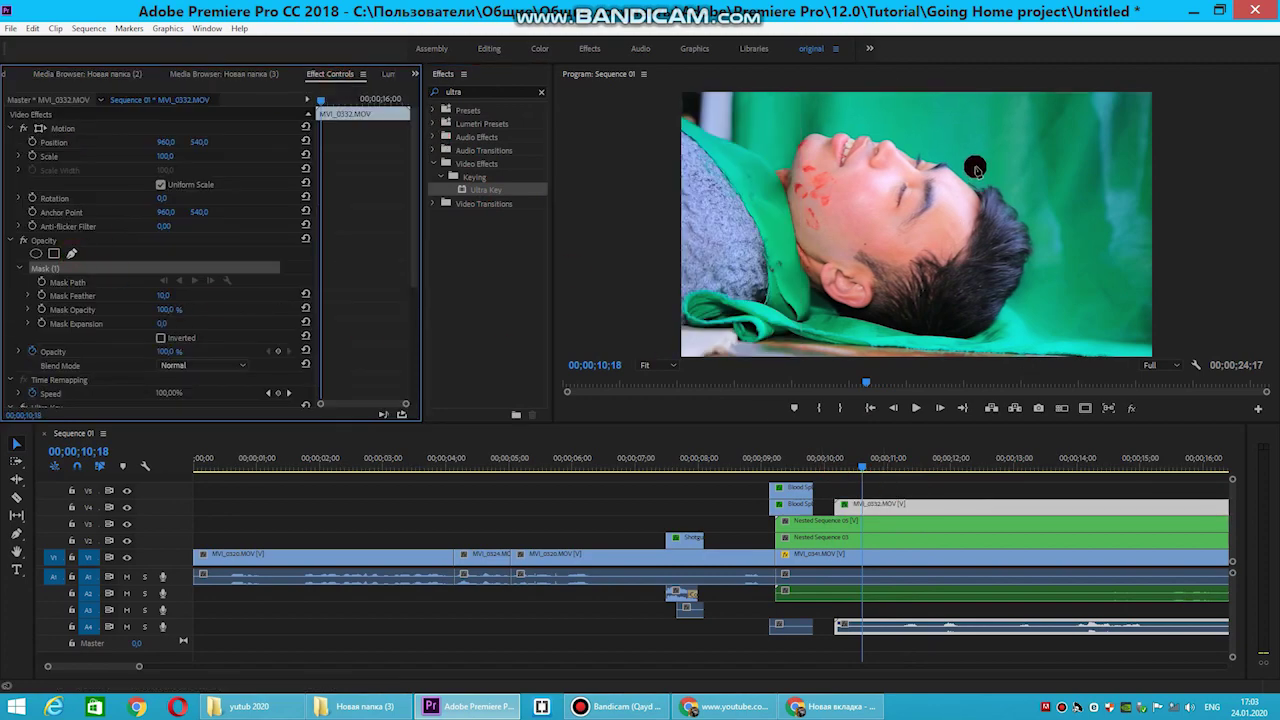
left_click(792, 117)
left_click(762, 162)
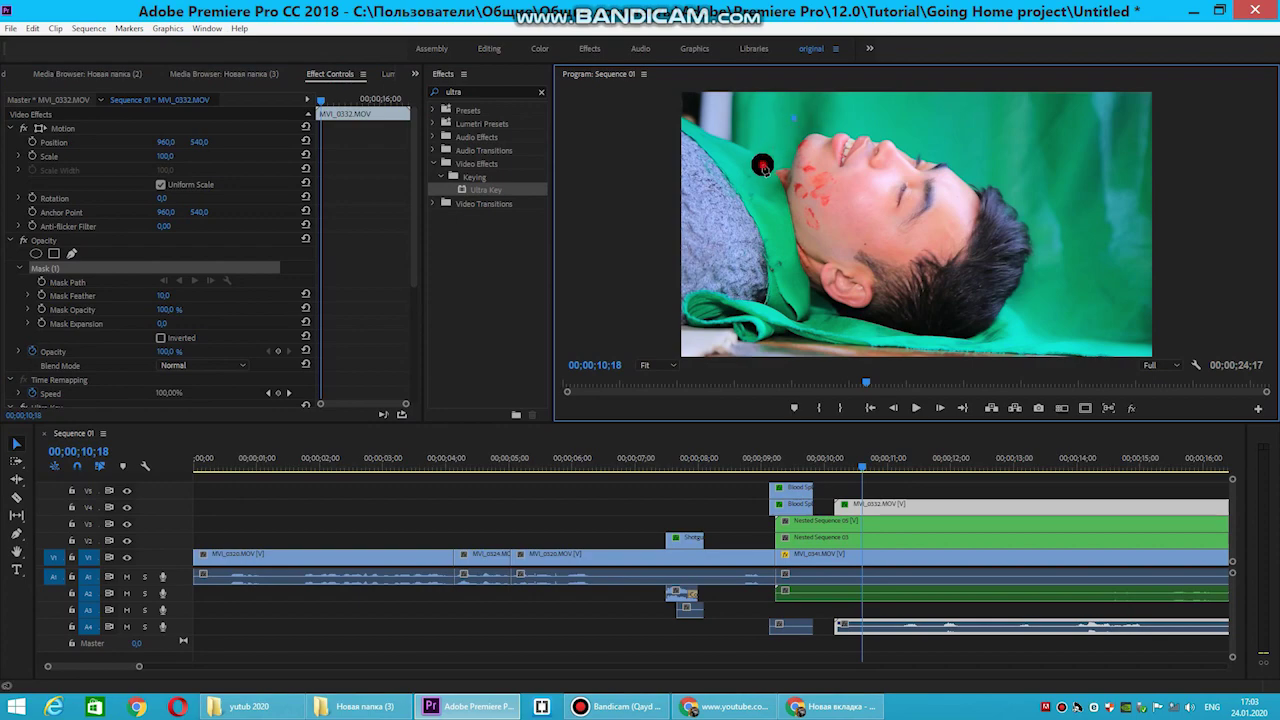
left_click(787, 268)
left_click(856, 329)
left_click(927, 343)
left_click(1030, 331)
left_click(1058, 238)
left_click(968, 128)
left_click(792, 117)
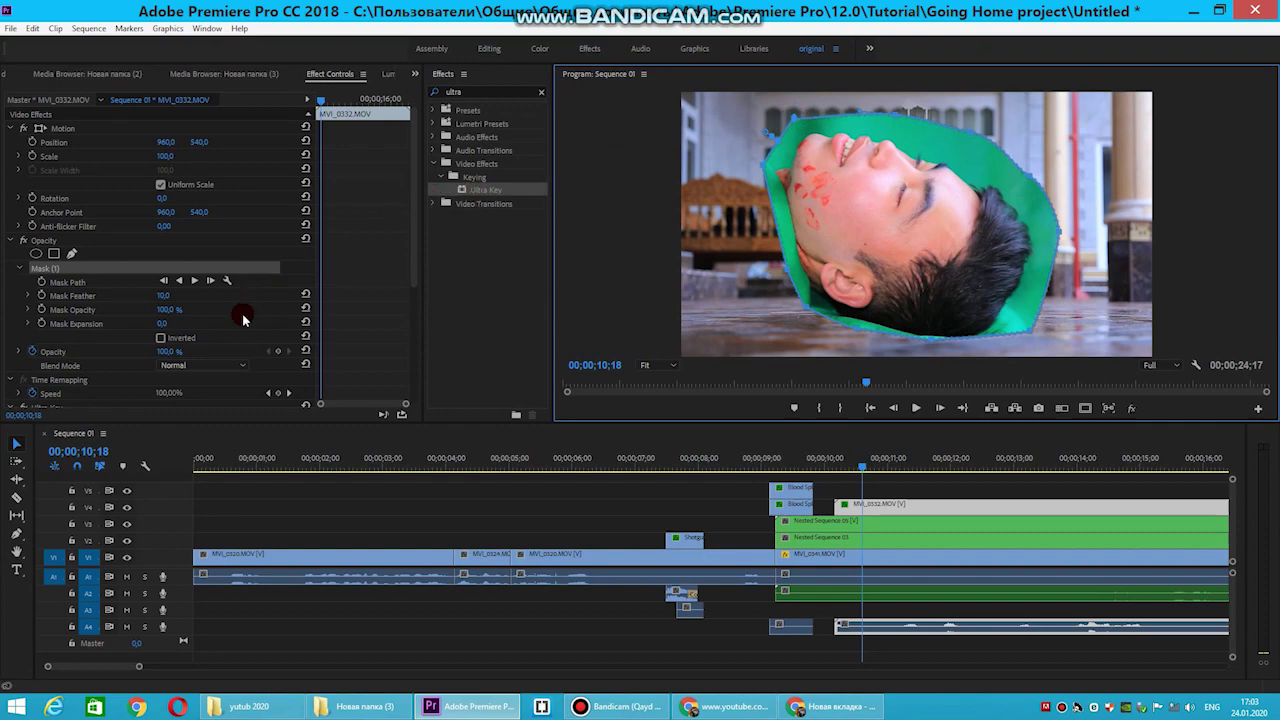
left_click_drag(474, 190, 234, 333)
Sample the green background as Ultra Key's Key Color and tune Spill Suppression and Desaturate
scroll(233, 333, "down", 3)
left_click(178, 316)
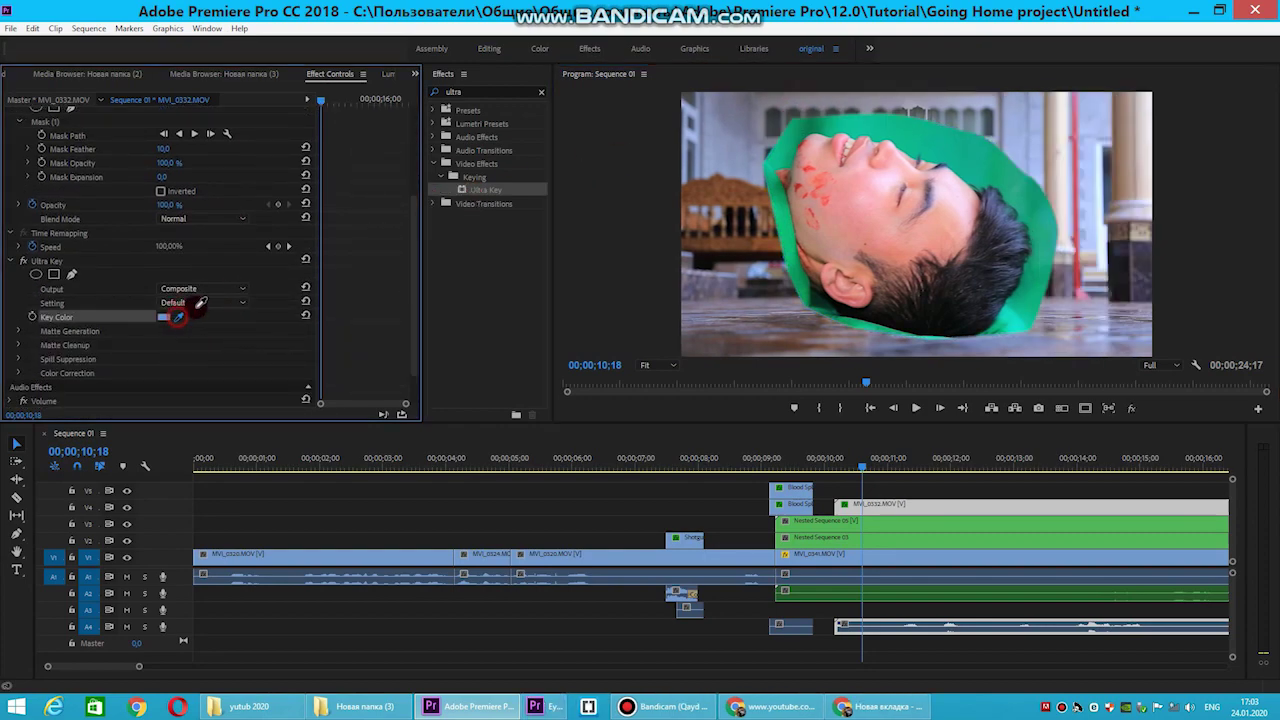
left_click(795, 147)
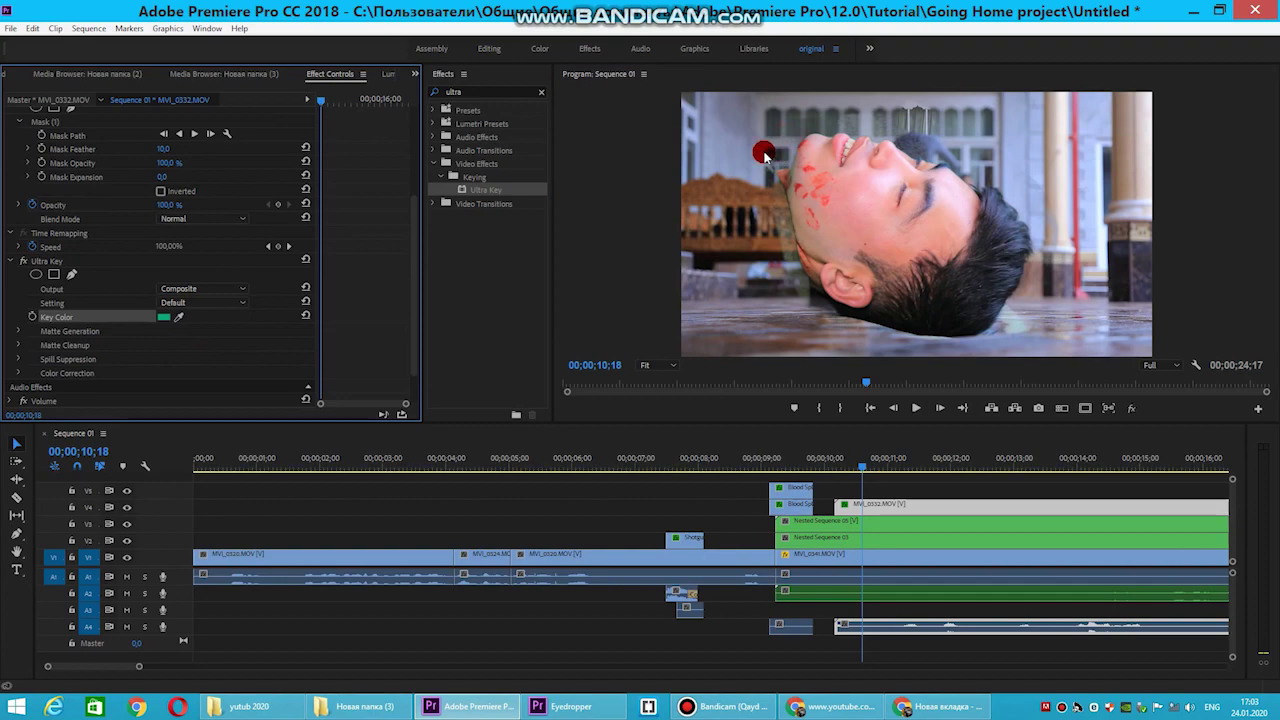
scroll(252, 313, "down", 1)
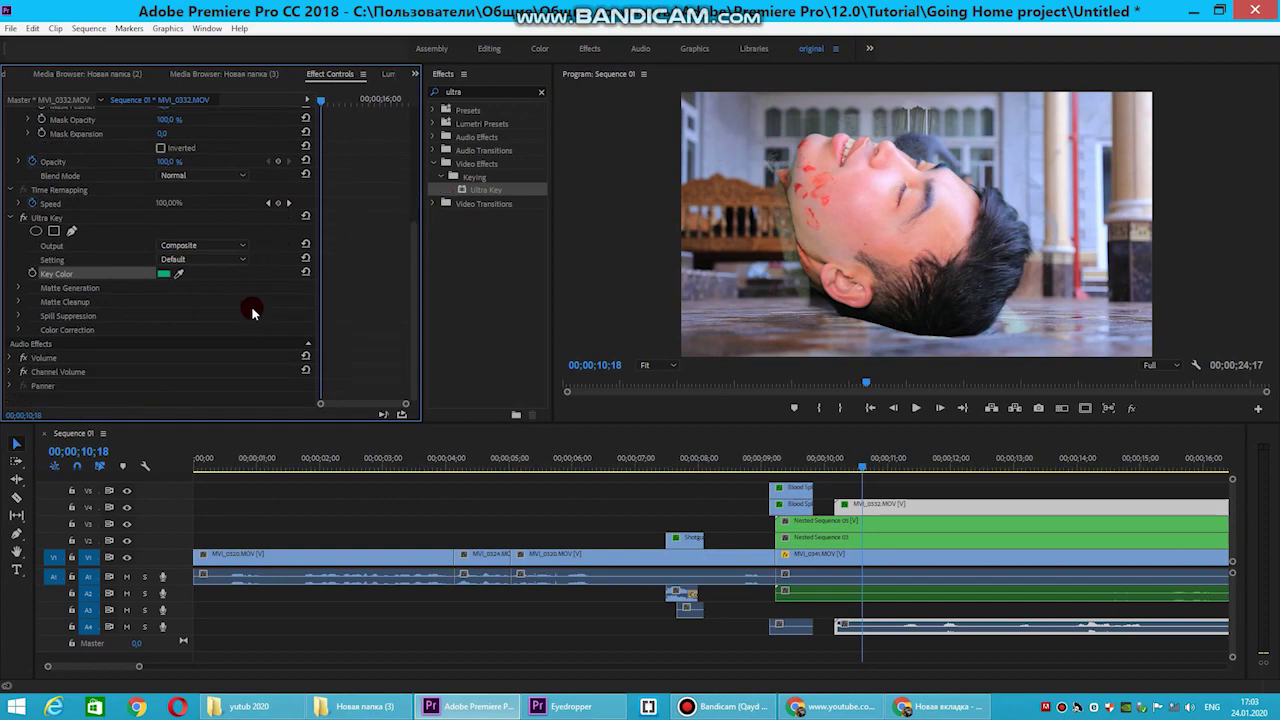
left_click(19, 316)
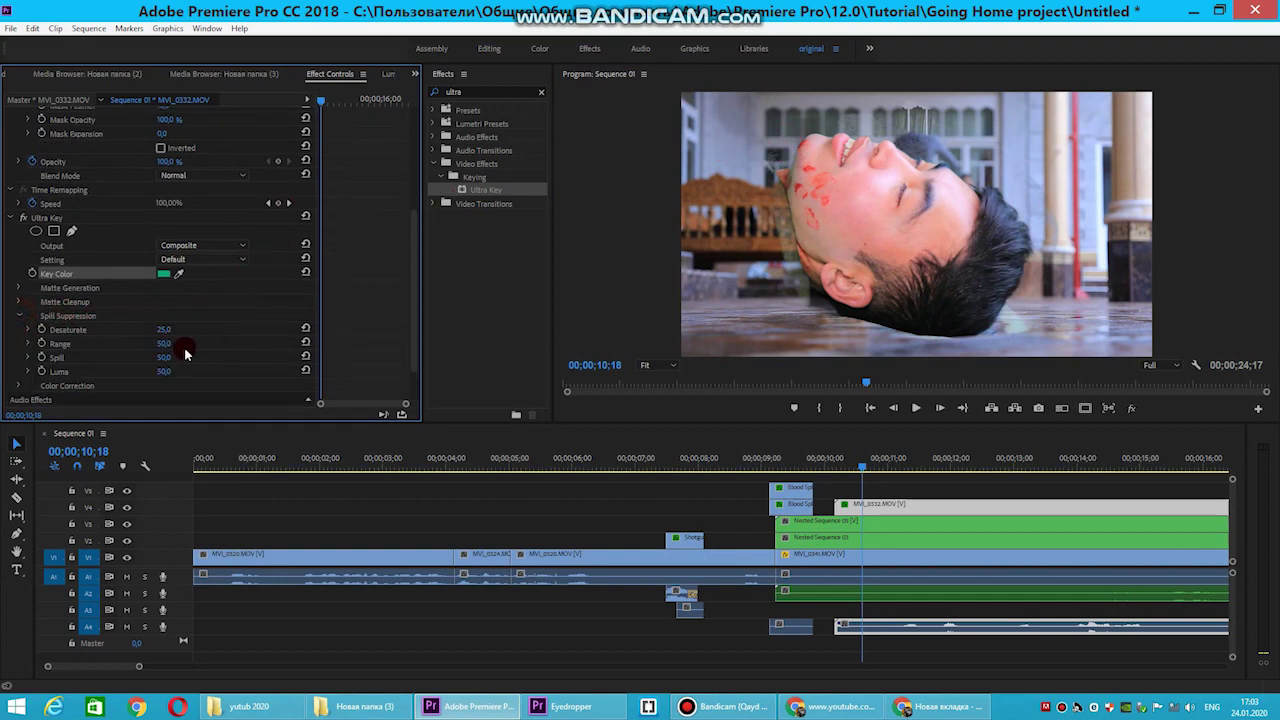
left_click_drag(183, 358, 180, 372)
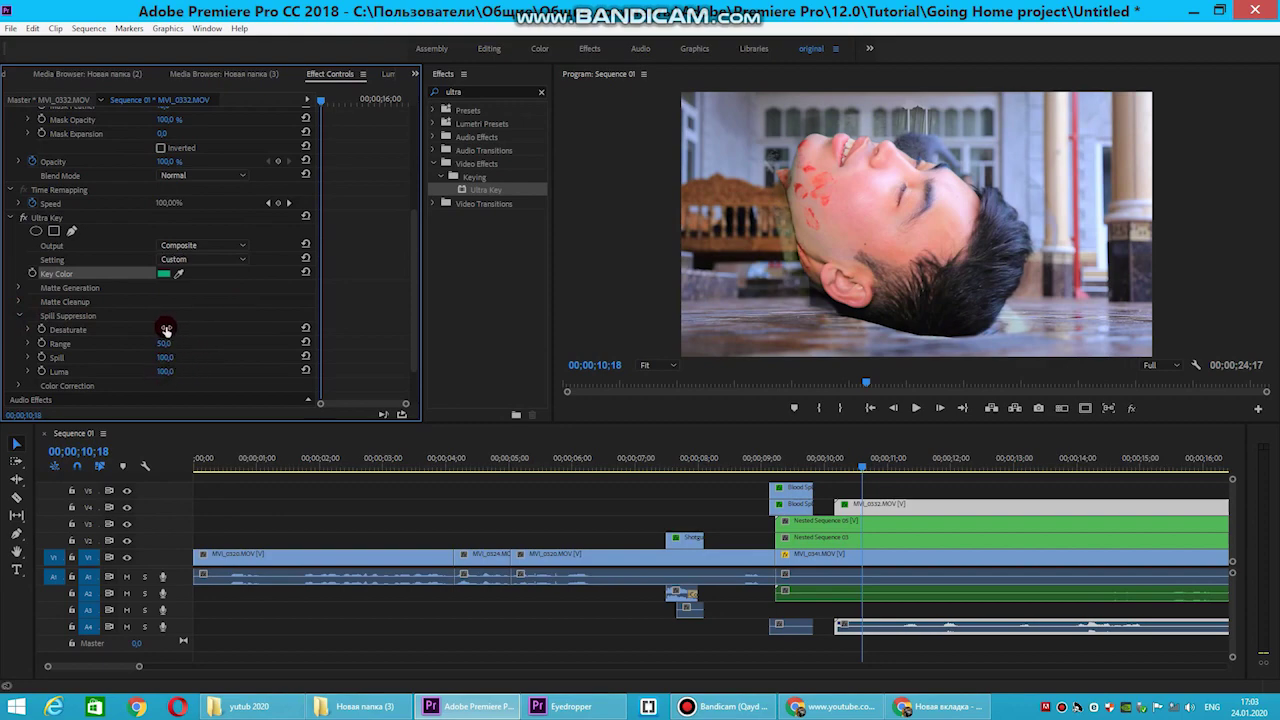
left_click_drag(164, 330, 130, 343)
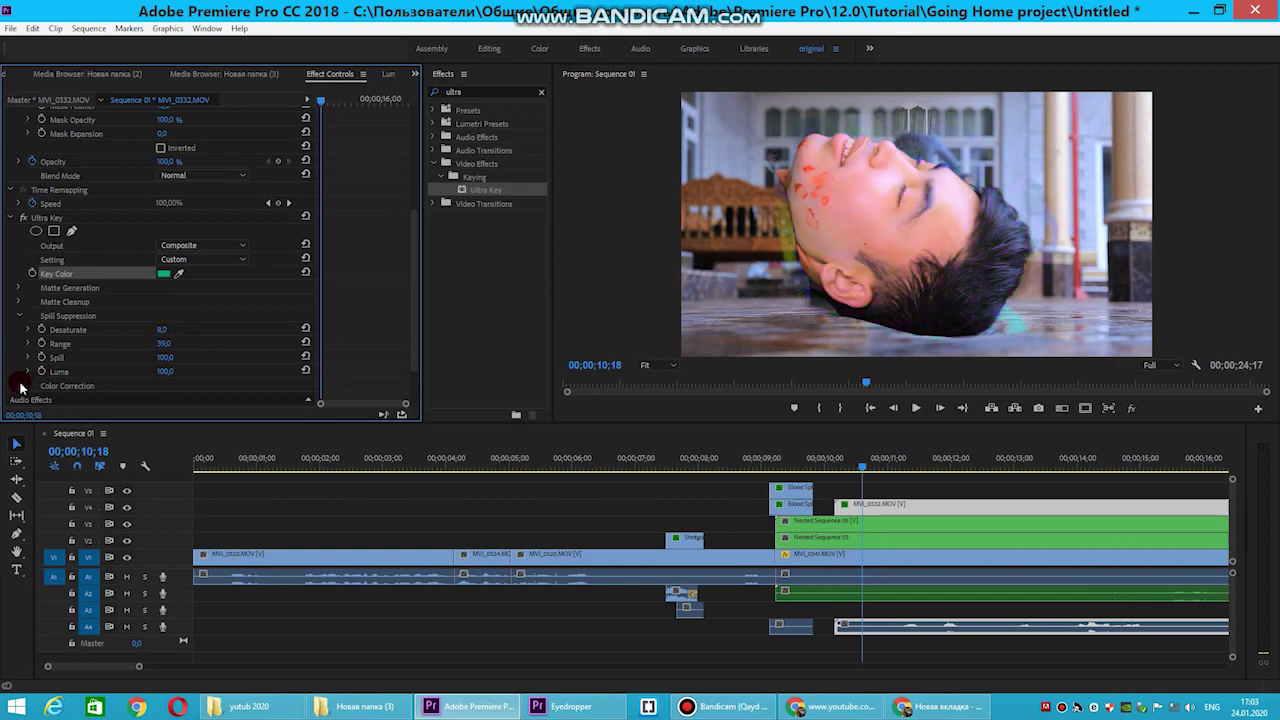
Shift the keyed head's hue in Ultra Key's Color Correction settings
left_click(20, 387)
scroll(194, 369, "down", 1)
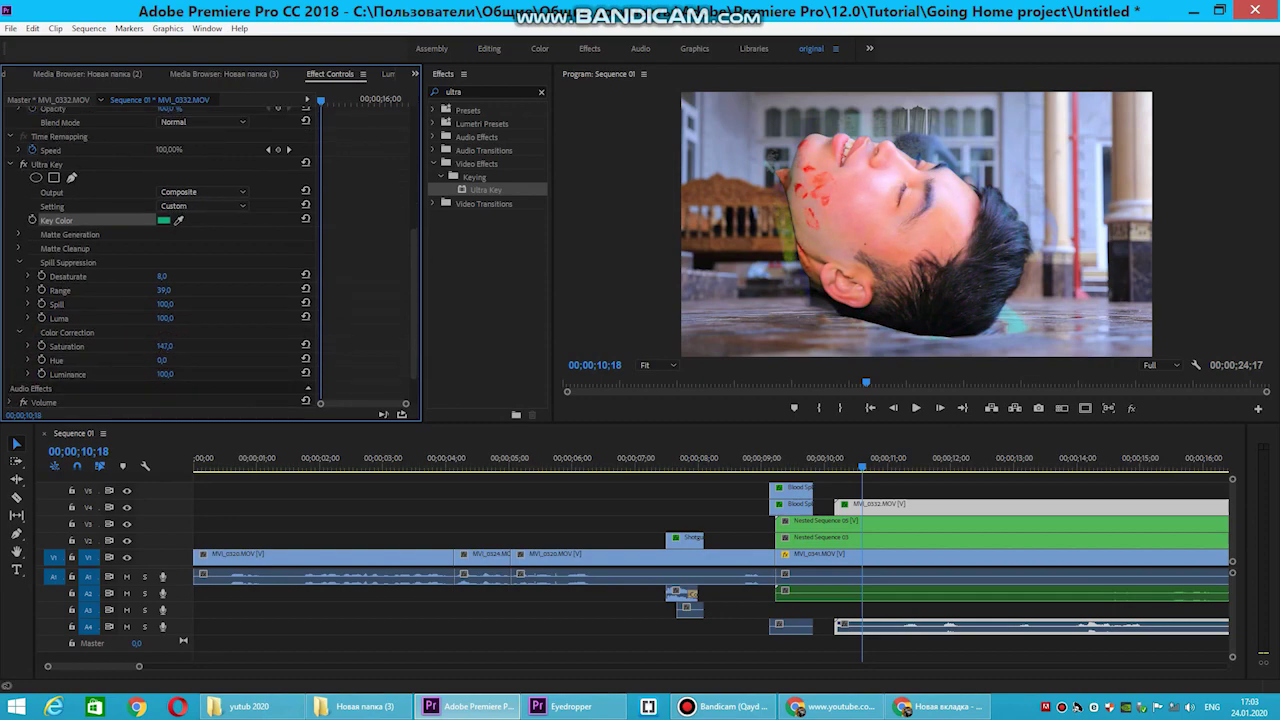
mouse_move(162, 360)
left_mouse_down()
mouse_move(141, 360)
mouse_move(172, 375)
left_mouse_up()
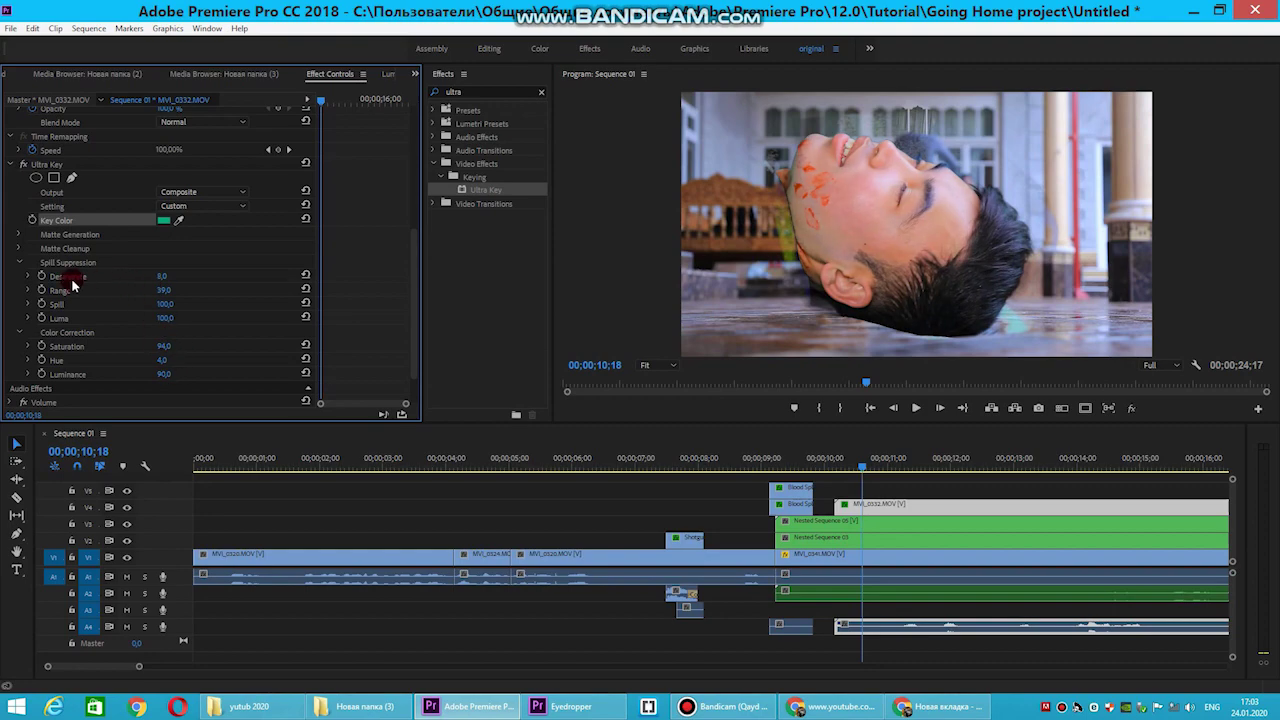
left_click(20, 330)
left_click(22, 263)
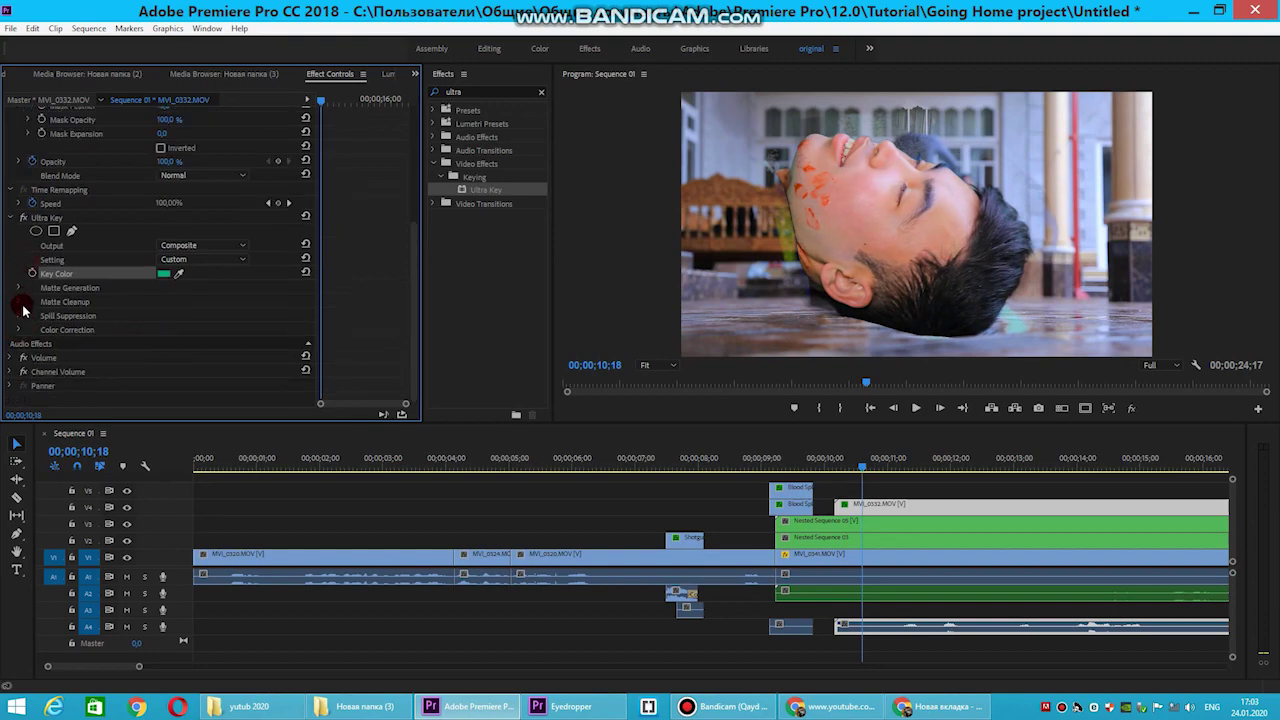
Set Matte Cleanup Choke to 81,0 to clear the green edges, checking around 10;06
left_click(18, 301)
mouse_move(162, 316)
left_mouse_down()
mouse_move(212, 316)
mouse_move(206, 330)
mouse_move(140, 329)
mouse_move(190, 344)
mouse_move(171, 357)
left_mouse_up()
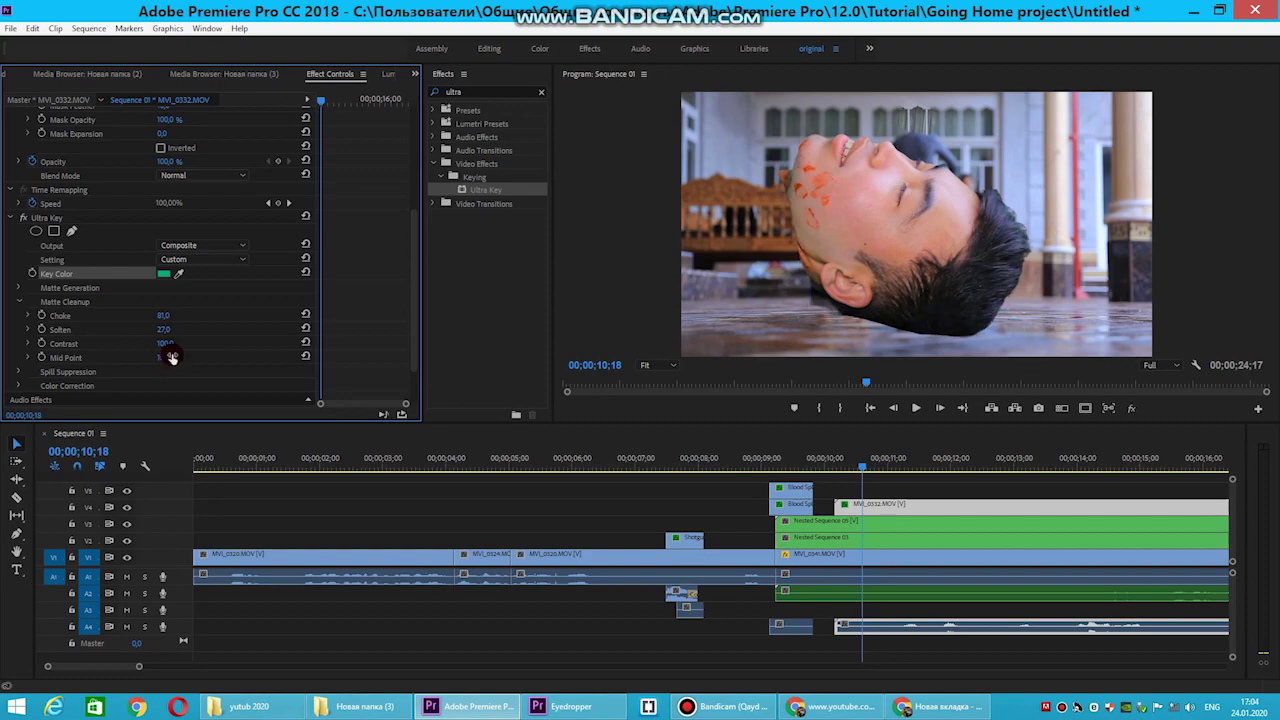
left_click(850, 467)
left_click_drag(850, 467, 837, 467)
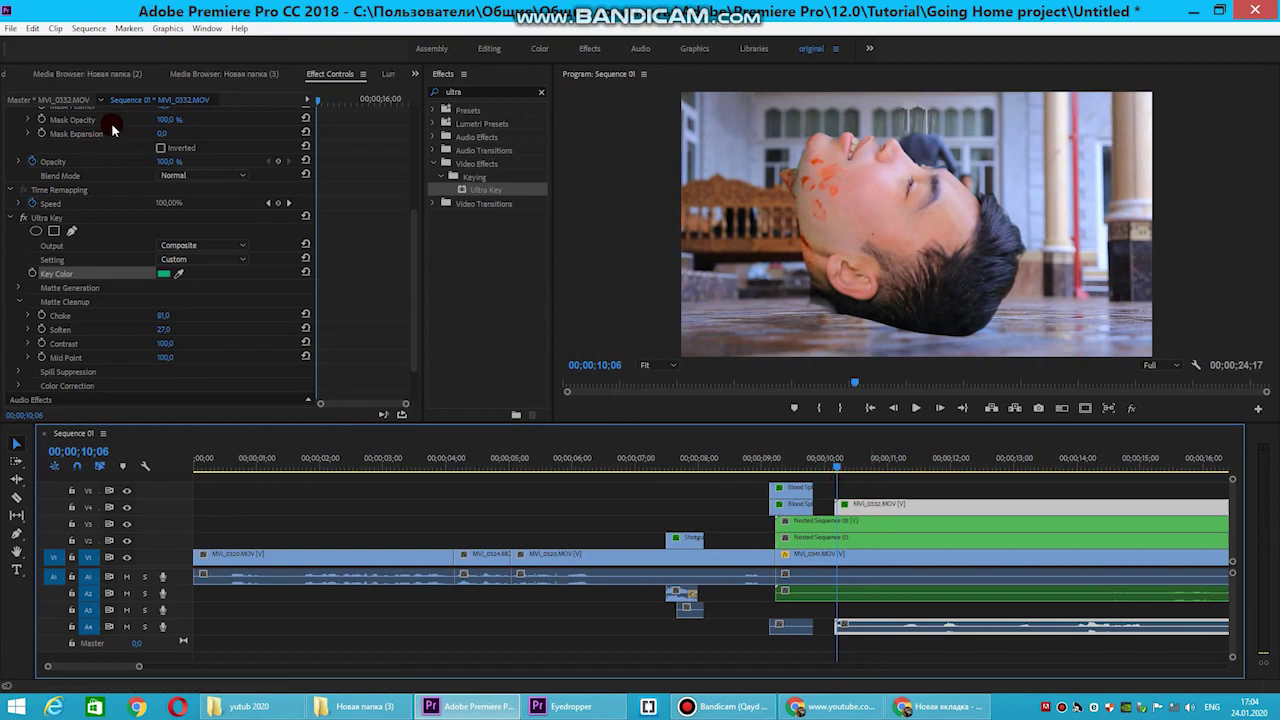
Set the head to Scale 55, Rotation -10° and Position 1534,0 / 735,0 on the floor
scroll(228, 127, "up", 2)
scroll(228, 127, "up", 3)
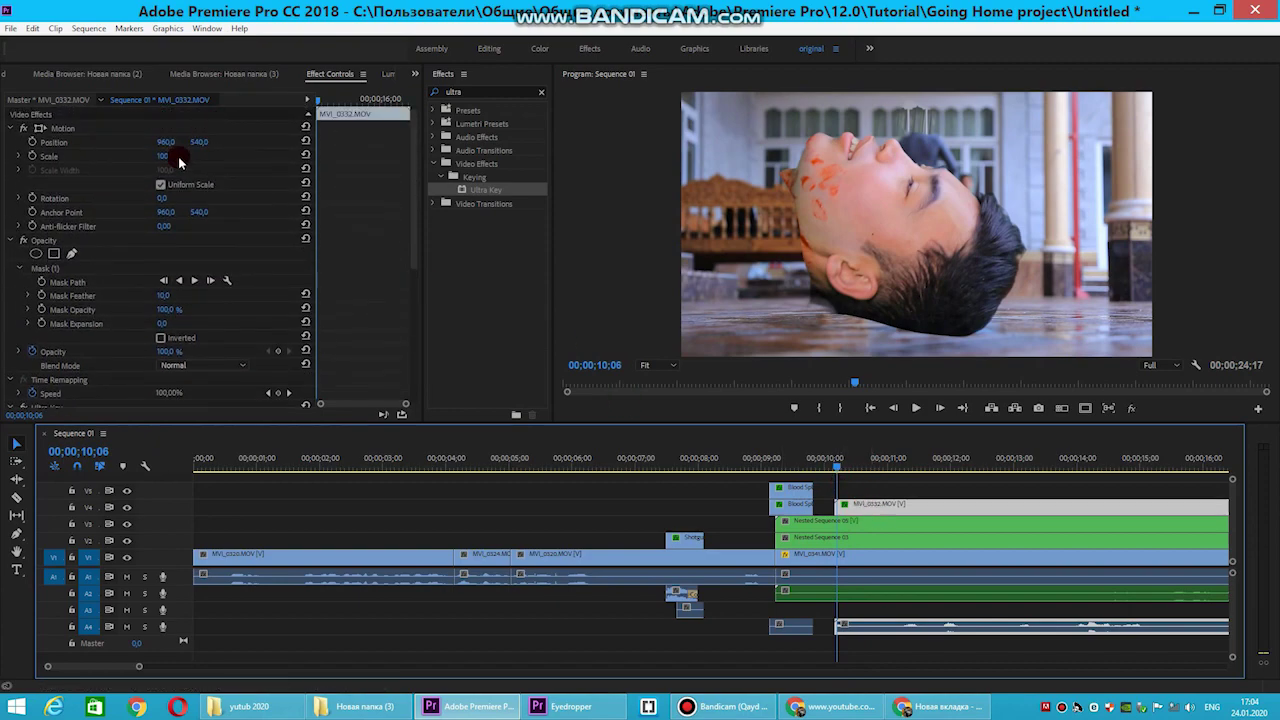
mouse_move(163, 156)
left_mouse_down()
mouse_move(215, 140)
mouse_move(178, 142)
left_mouse_up()
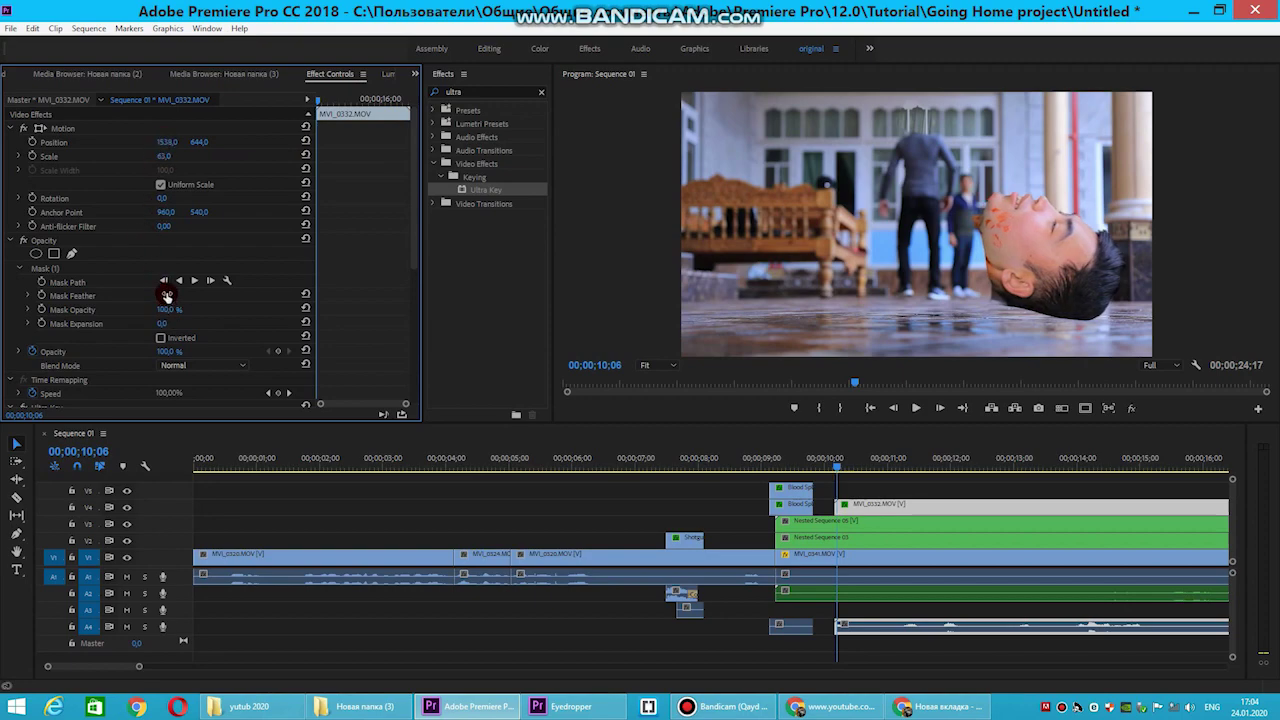
left_click_drag(156, 201, 156, 209)
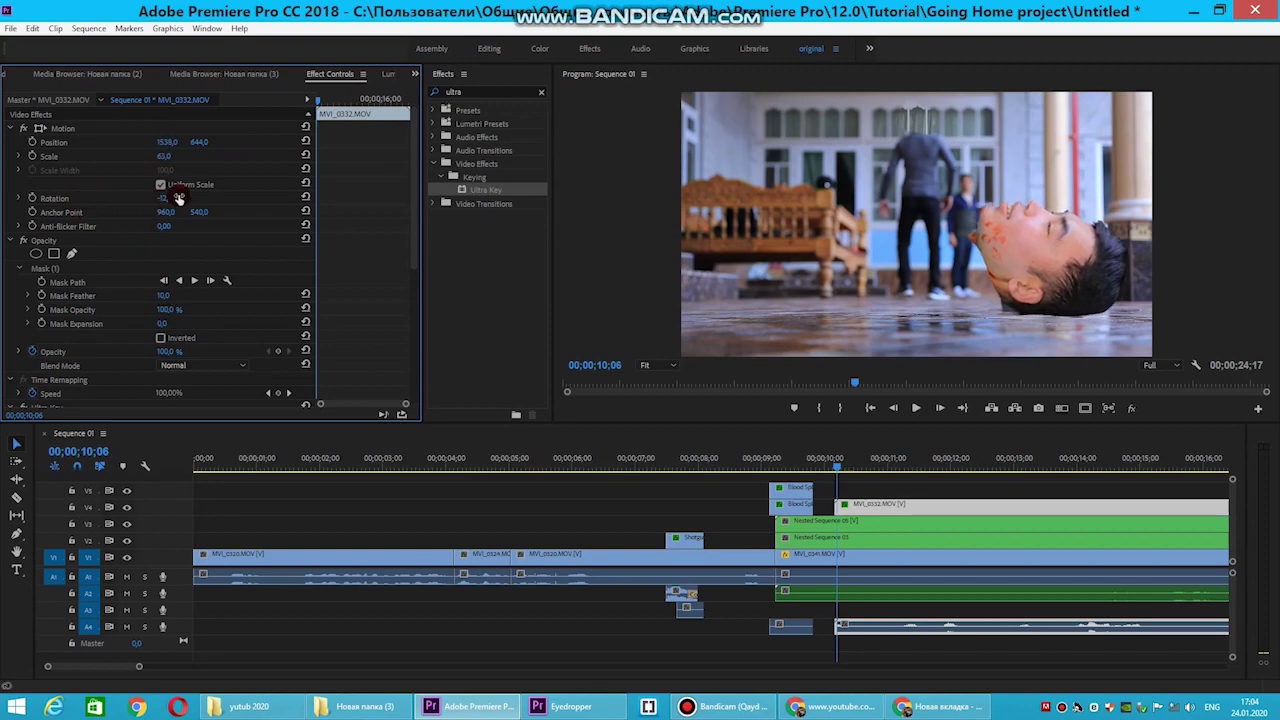
left_click(263, 149)
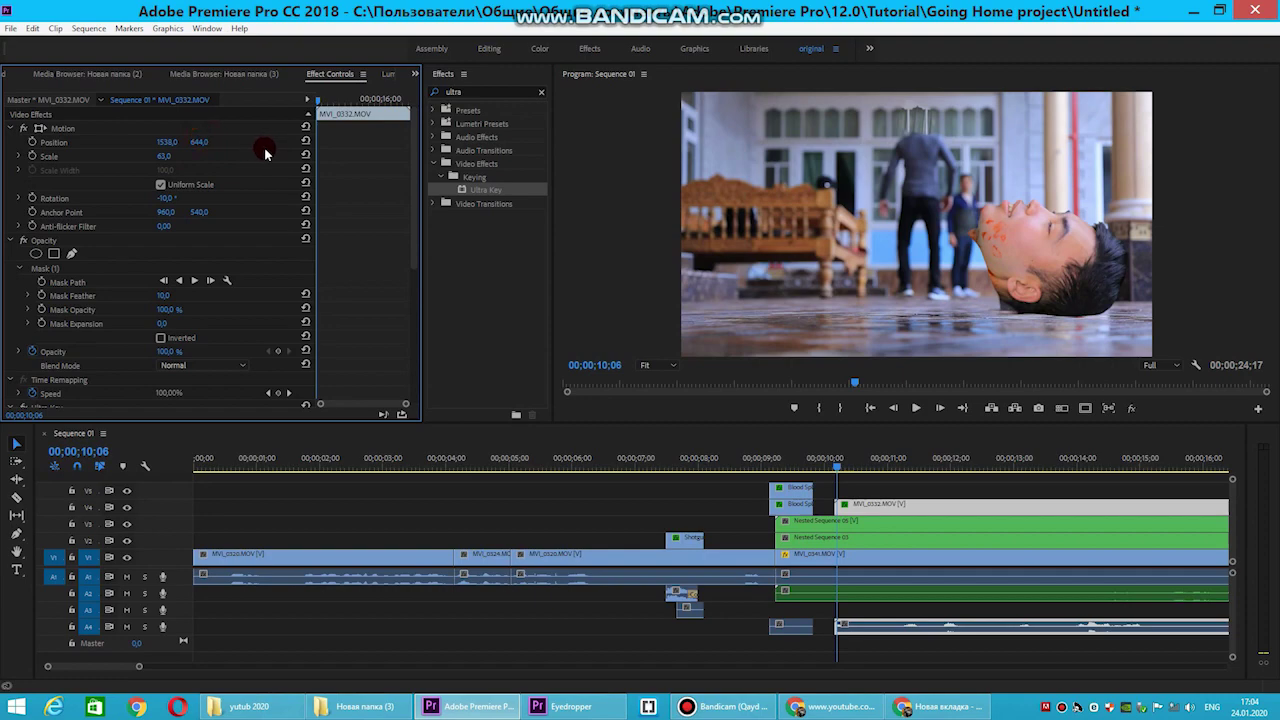
left_click_drag(205, 144, 167, 151)
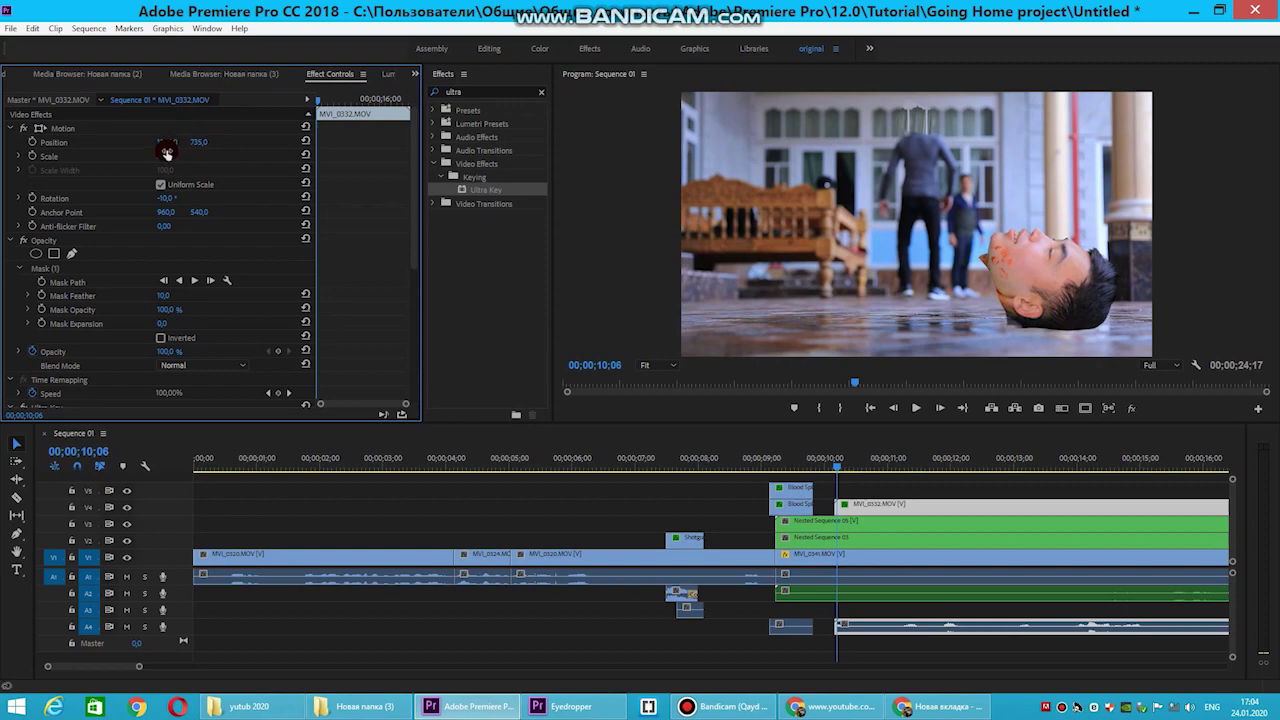
left_click(833, 464)
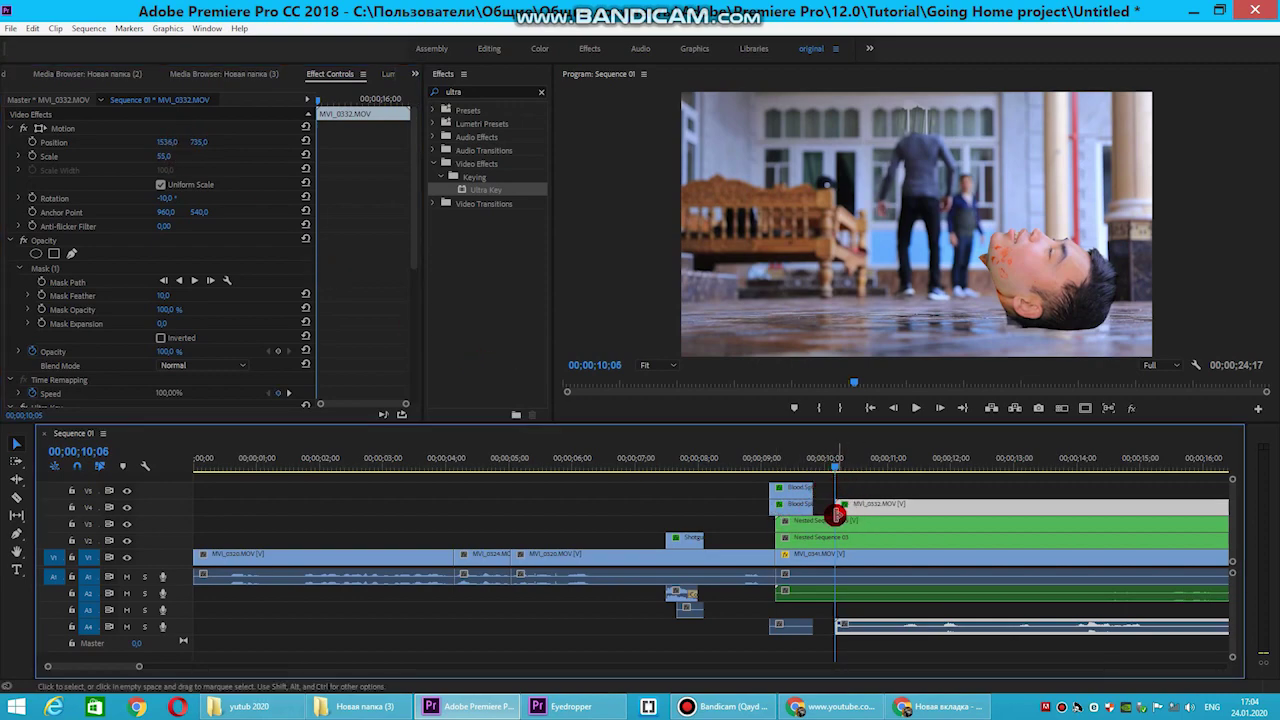
Keyframe Position and Scale so the head starts above the frame and drops through 10;09 and 10;10
left_click(32, 142)
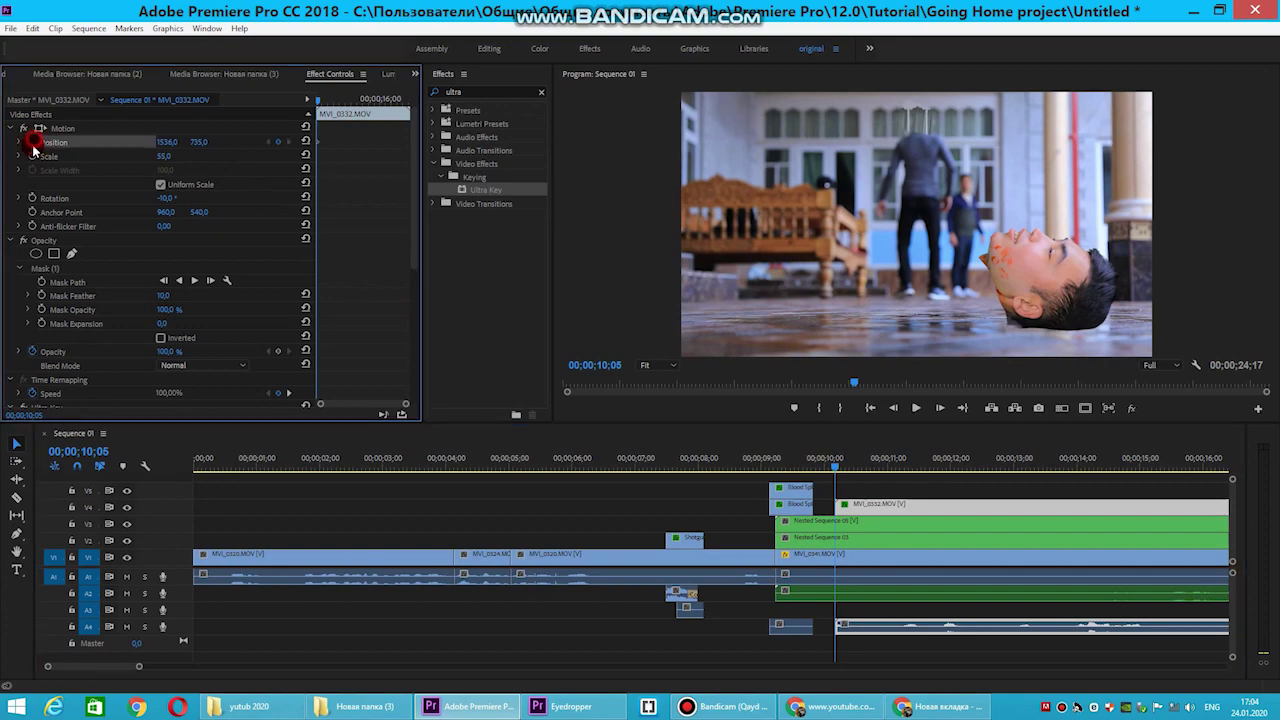
left_click(32, 156)
left_click_drag(199, 142, 140, 142)
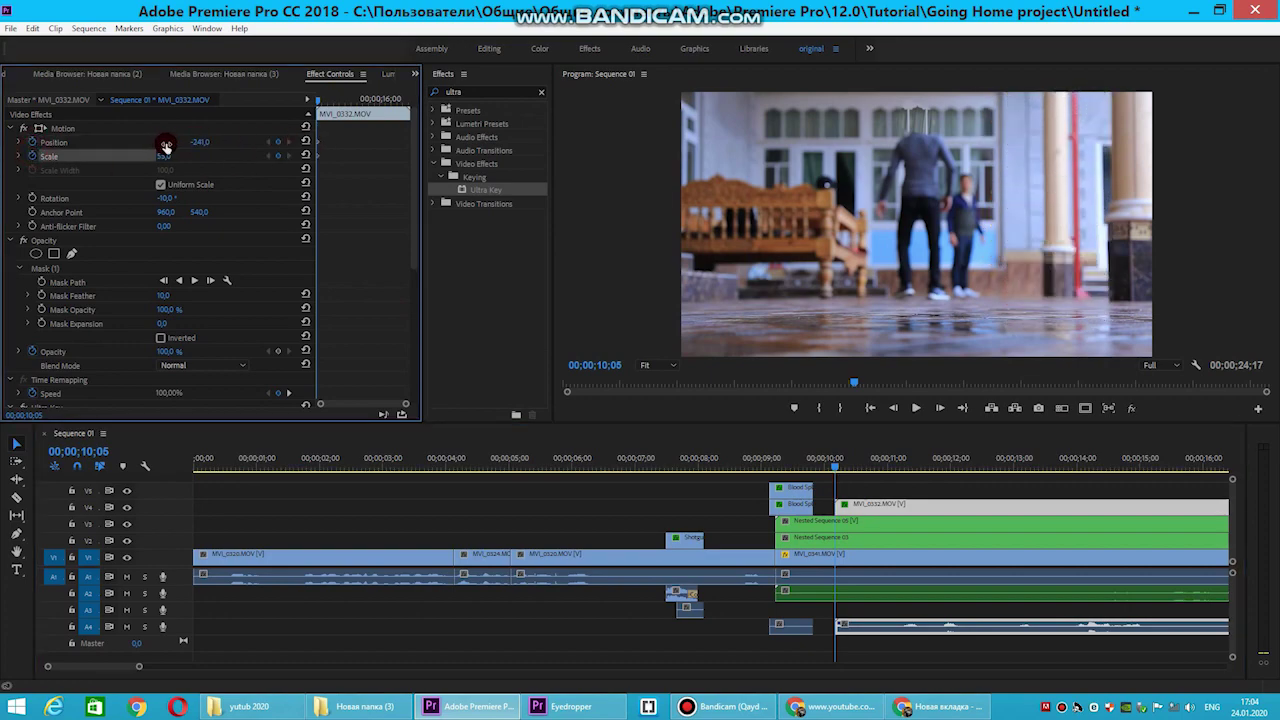
left_click(321, 102)
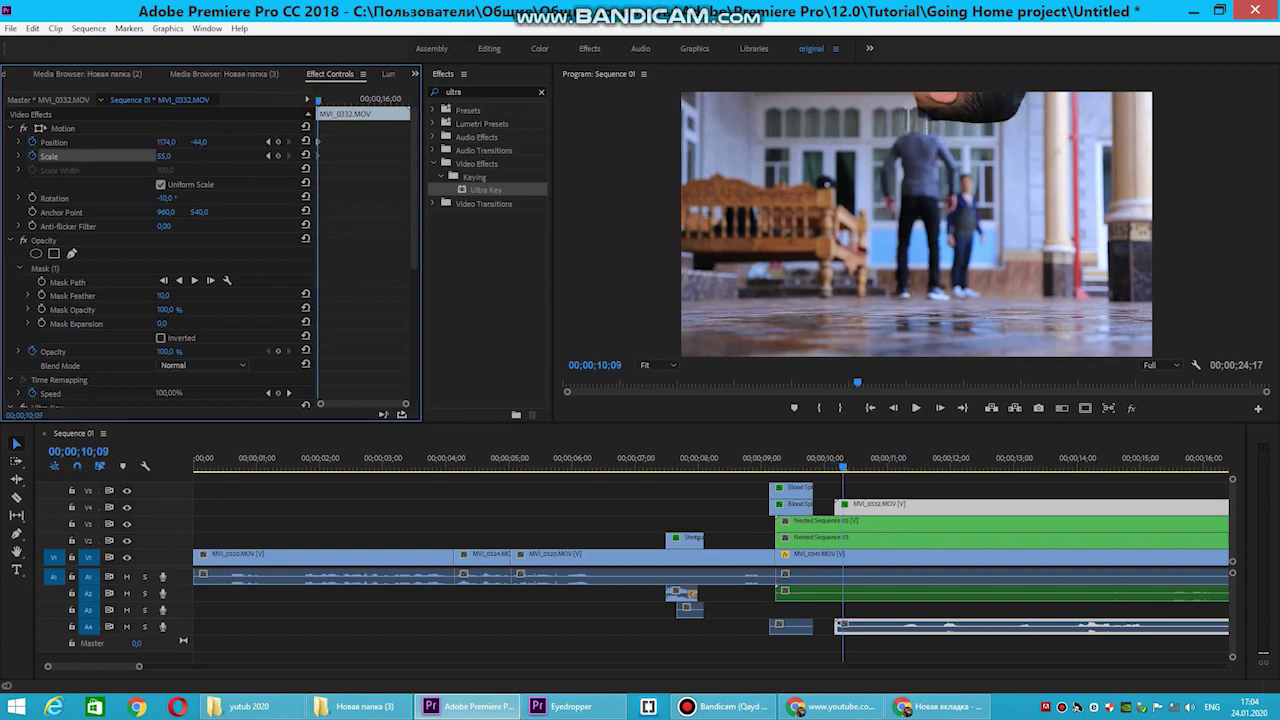
left_click_drag(200, 142, 166, 142)
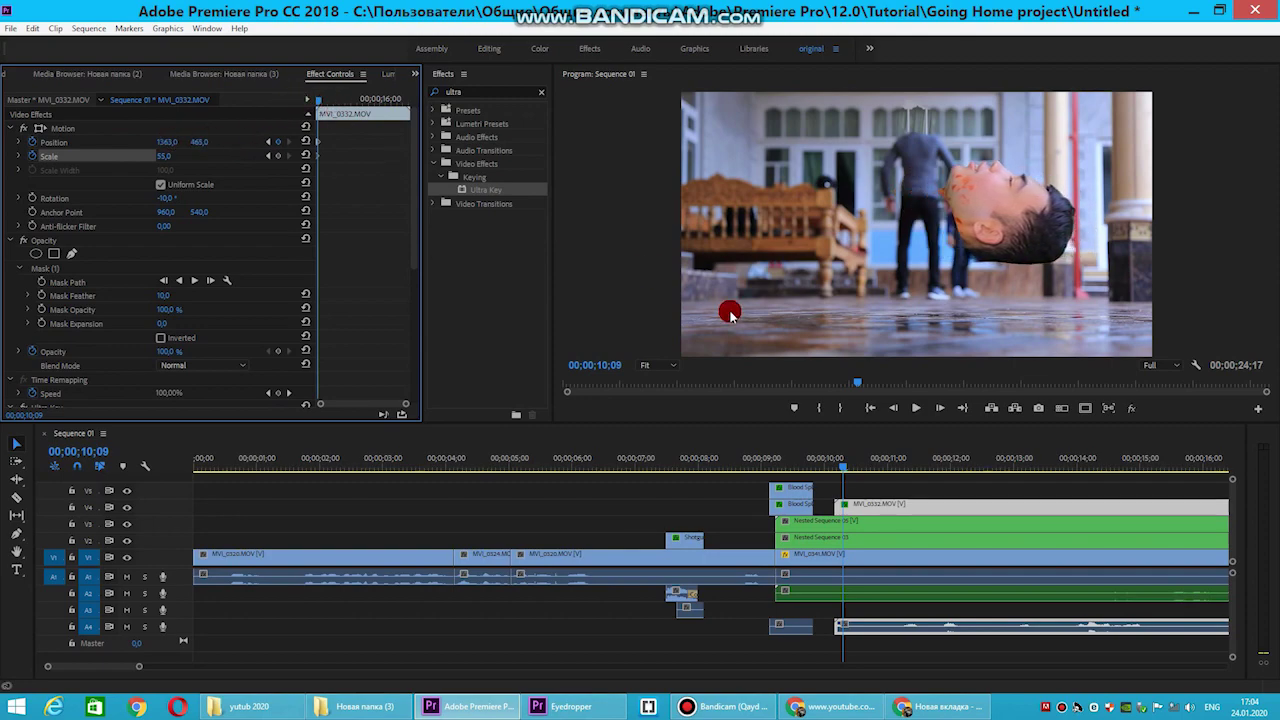
left_click(846, 467)
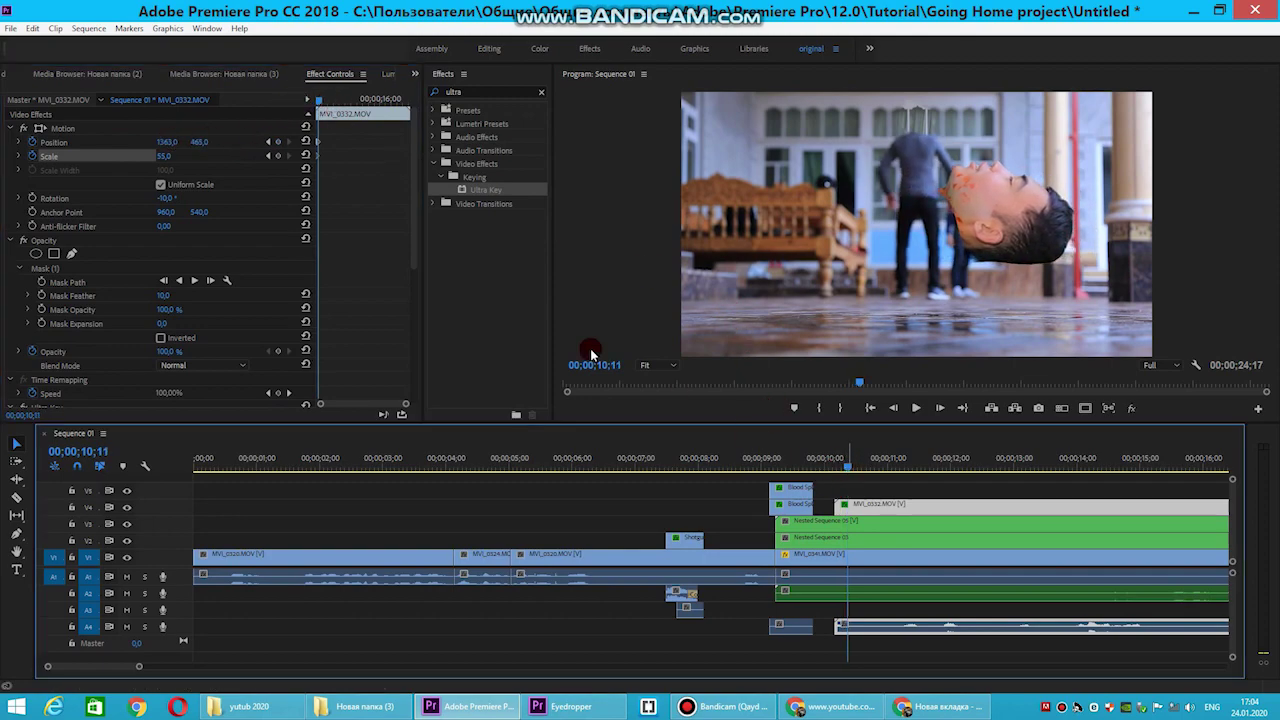
mouse_move(199, 142)
left_mouse_down()
mouse_move(210, 142)
mouse_move(156, 134)
mouse_move(230, 142)
left_mouse_up()
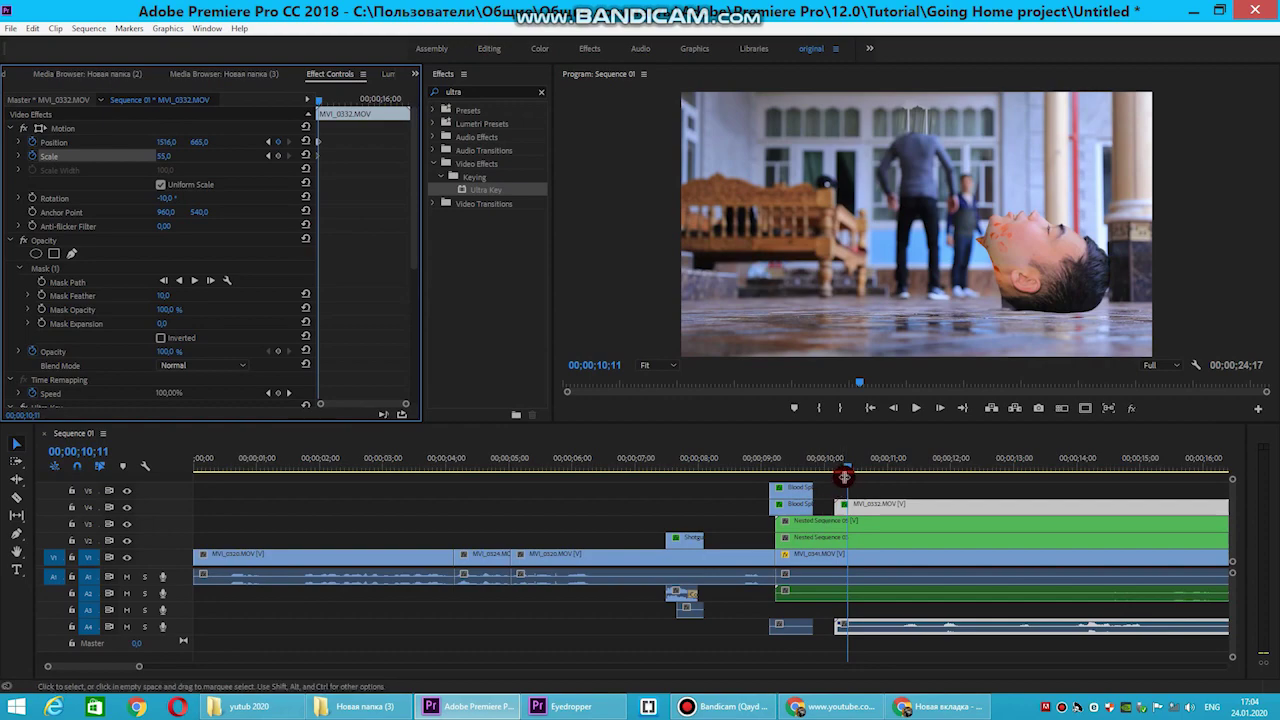
Preview the fall and readjust the head's height at 10;10
left_click_drag(847, 466, 837, 466)
left_click(915, 408)
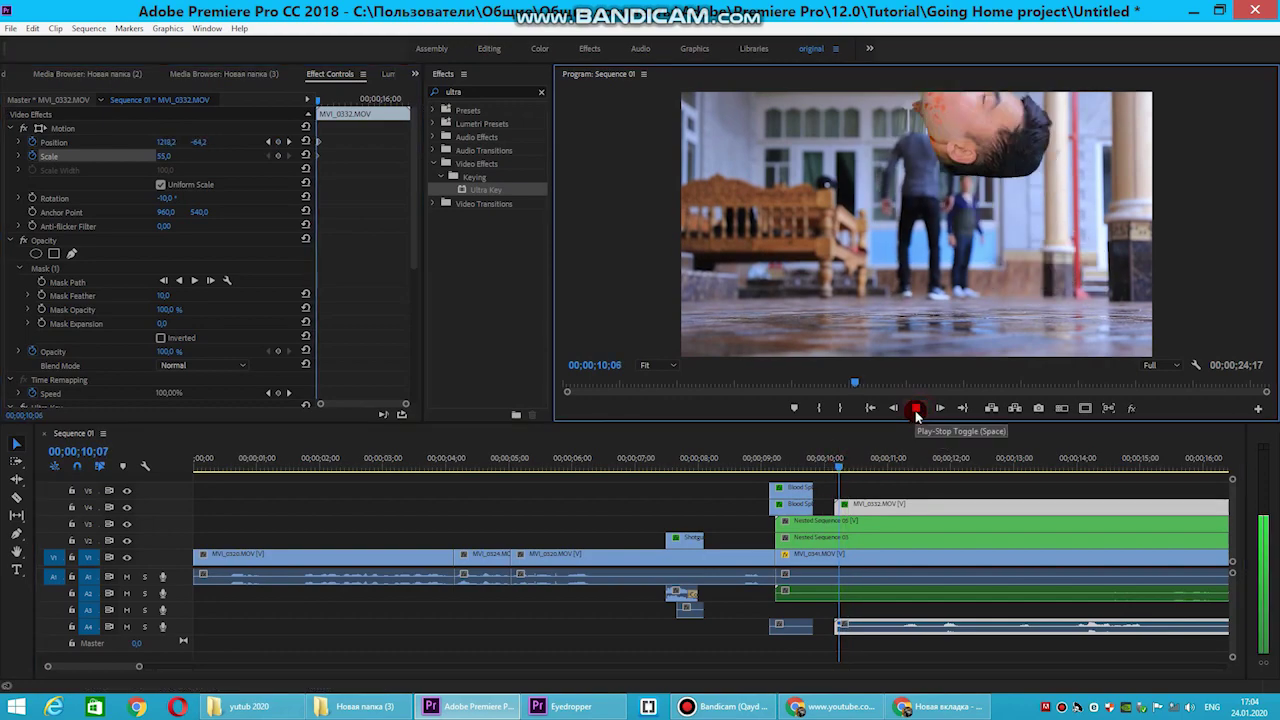
left_click(915, 408)
left_click_drag(897, 463, 846, 462)
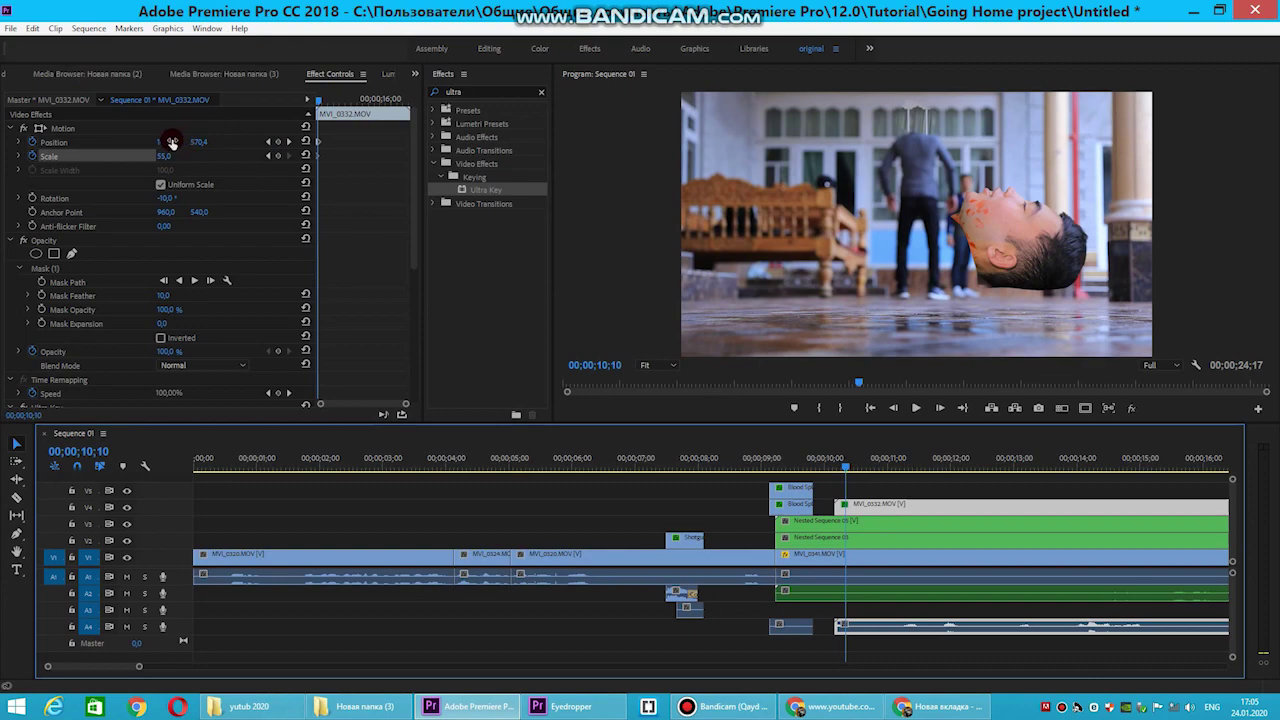
left_click_drag(172, 142, 196, 143)
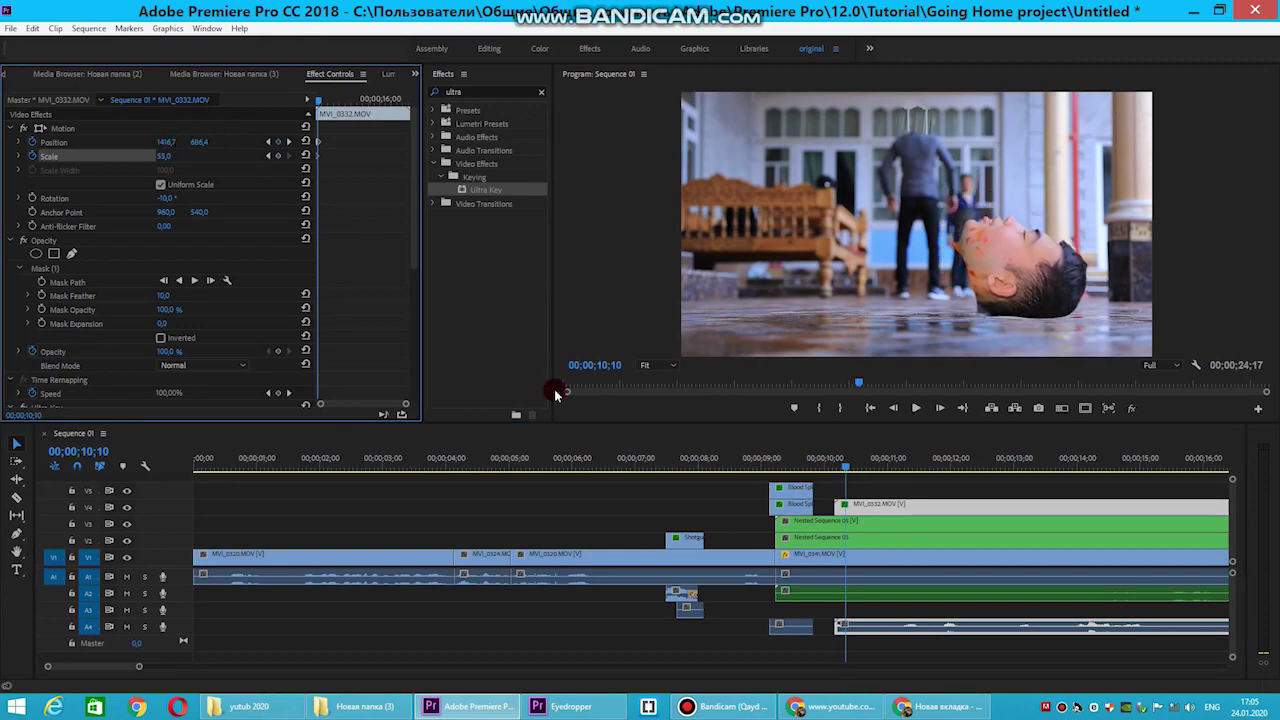
left_click_drag(829, 458, 835, 460)
left_click(913, 410)
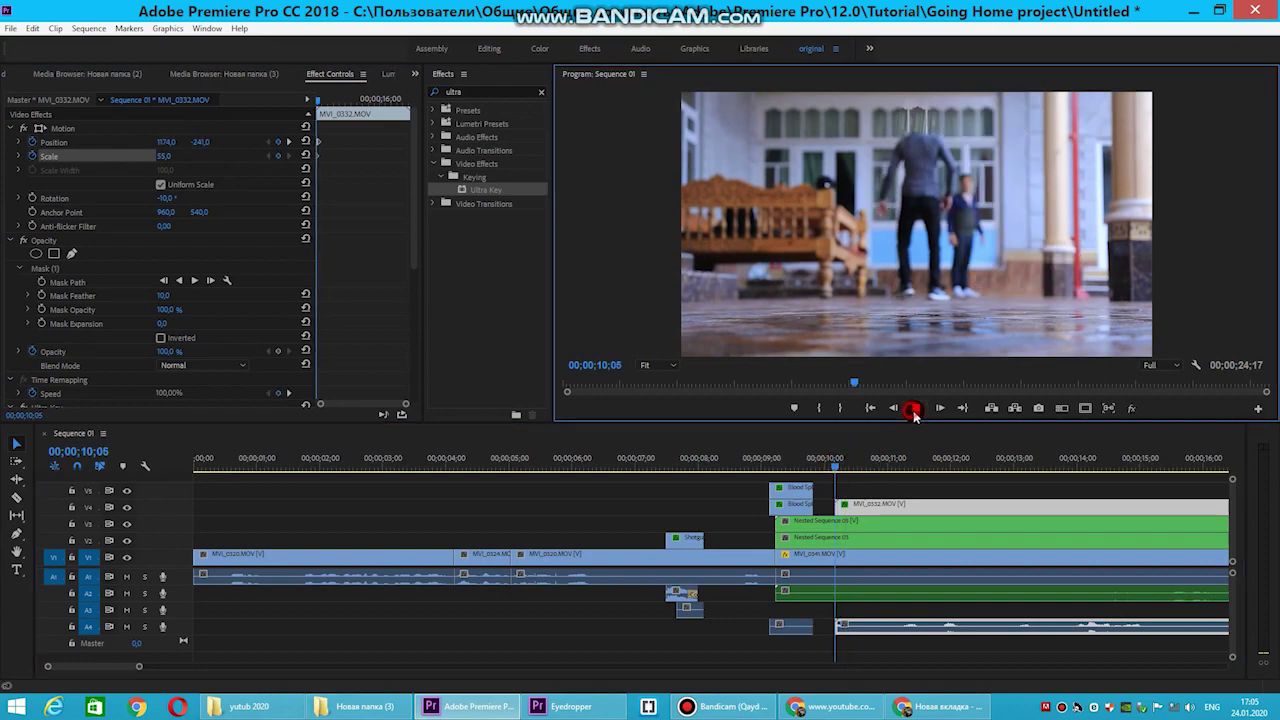
Widen the keyframe view and replay the fall until the head lands at 665,0
left_click(878, 465)
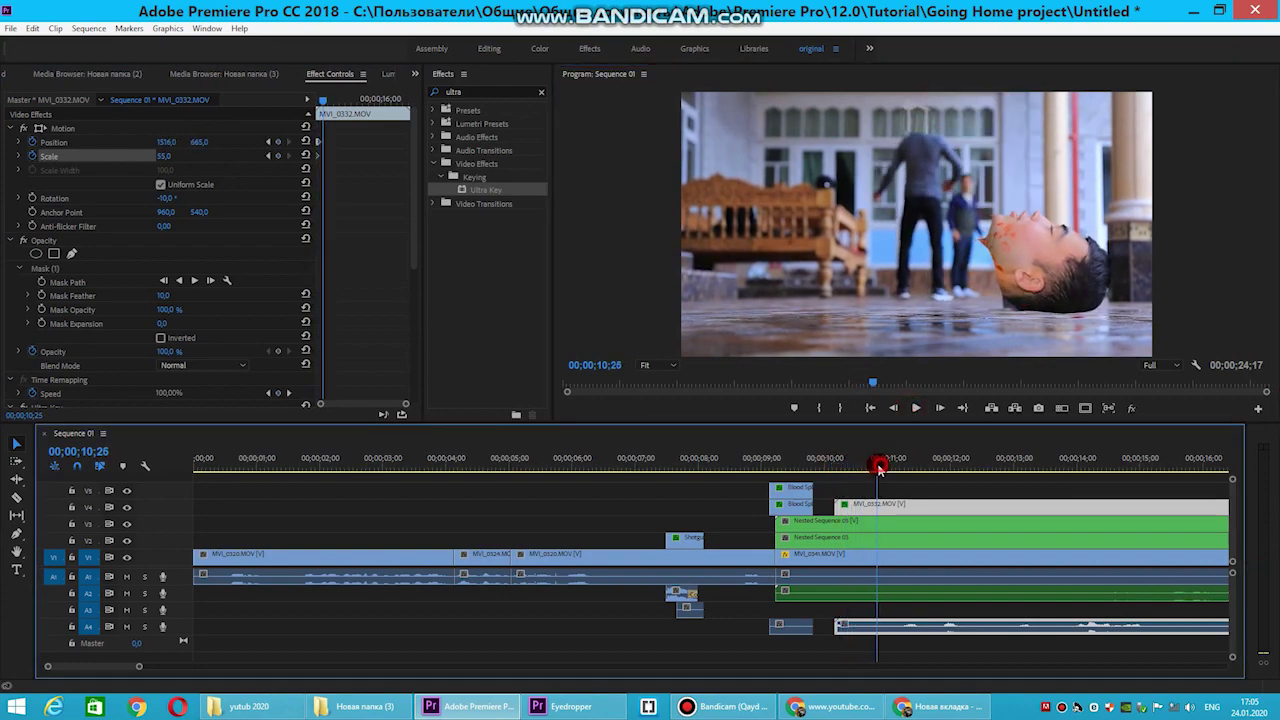
left_click_drag(878, 465, 864, 465)
left_click(627, 302)
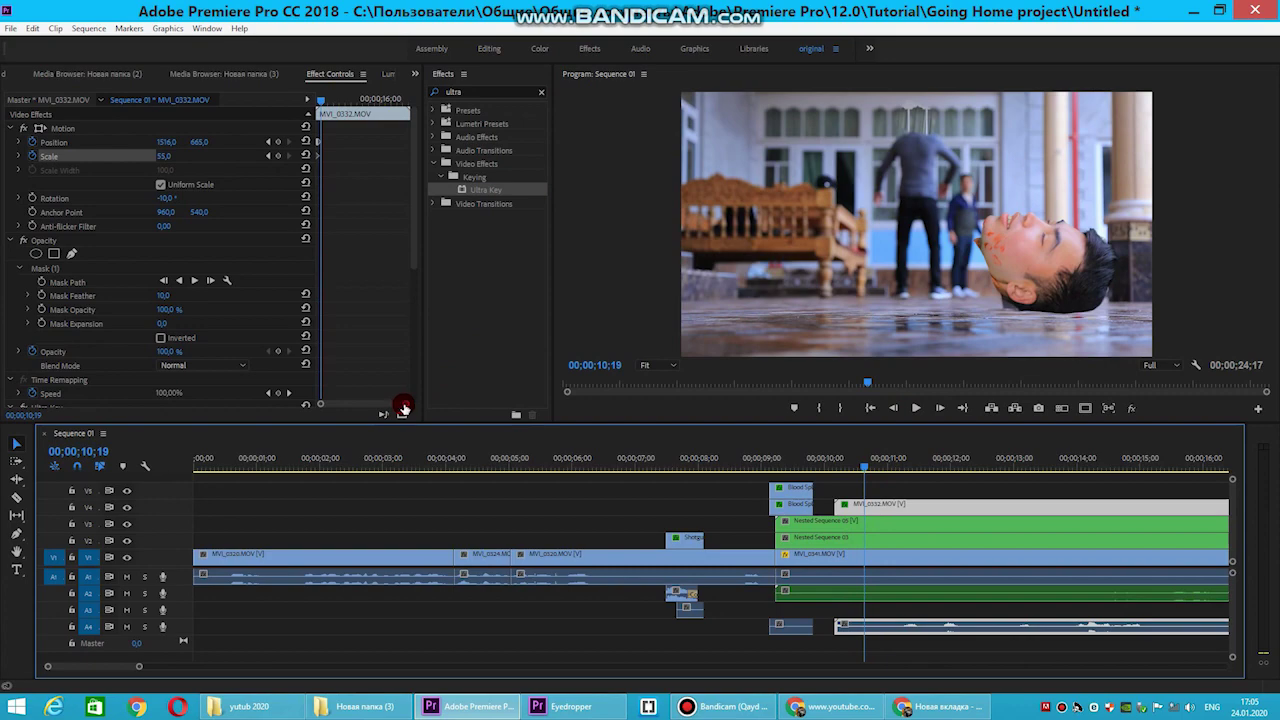
left_click_drag(403, 408, 330, 409)
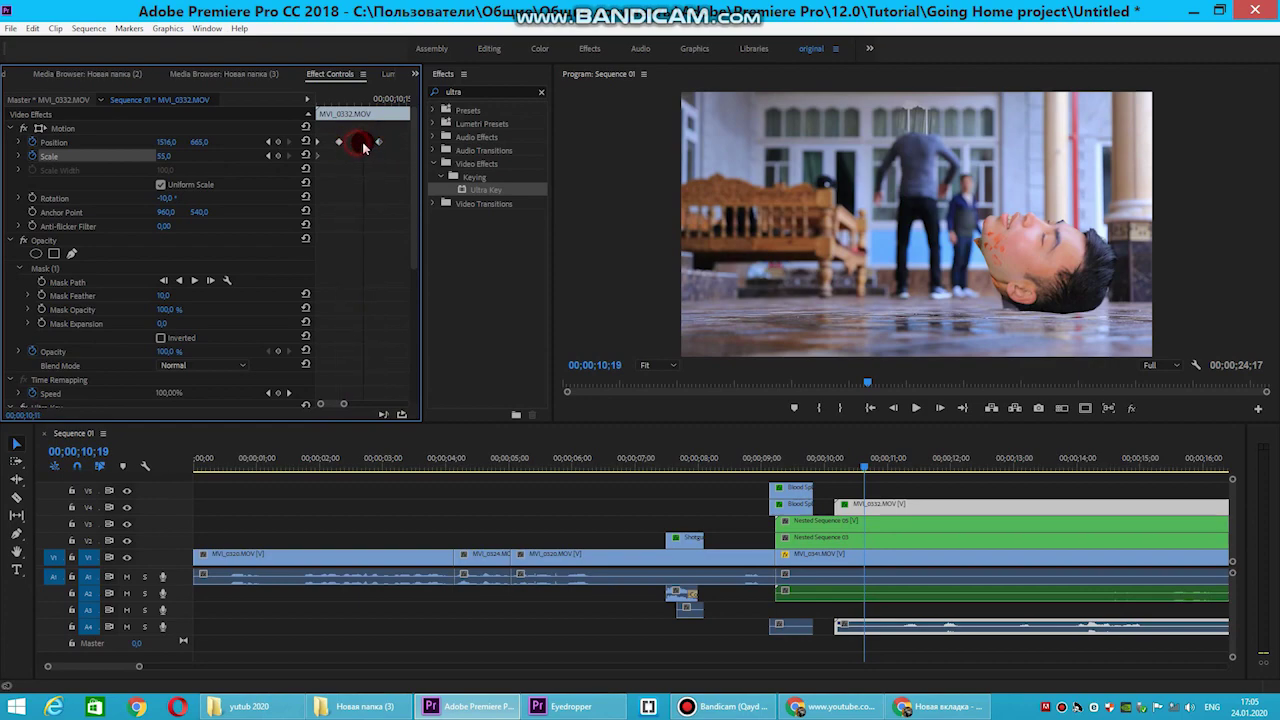
left_click(830, 460)
left_click(916, 408)
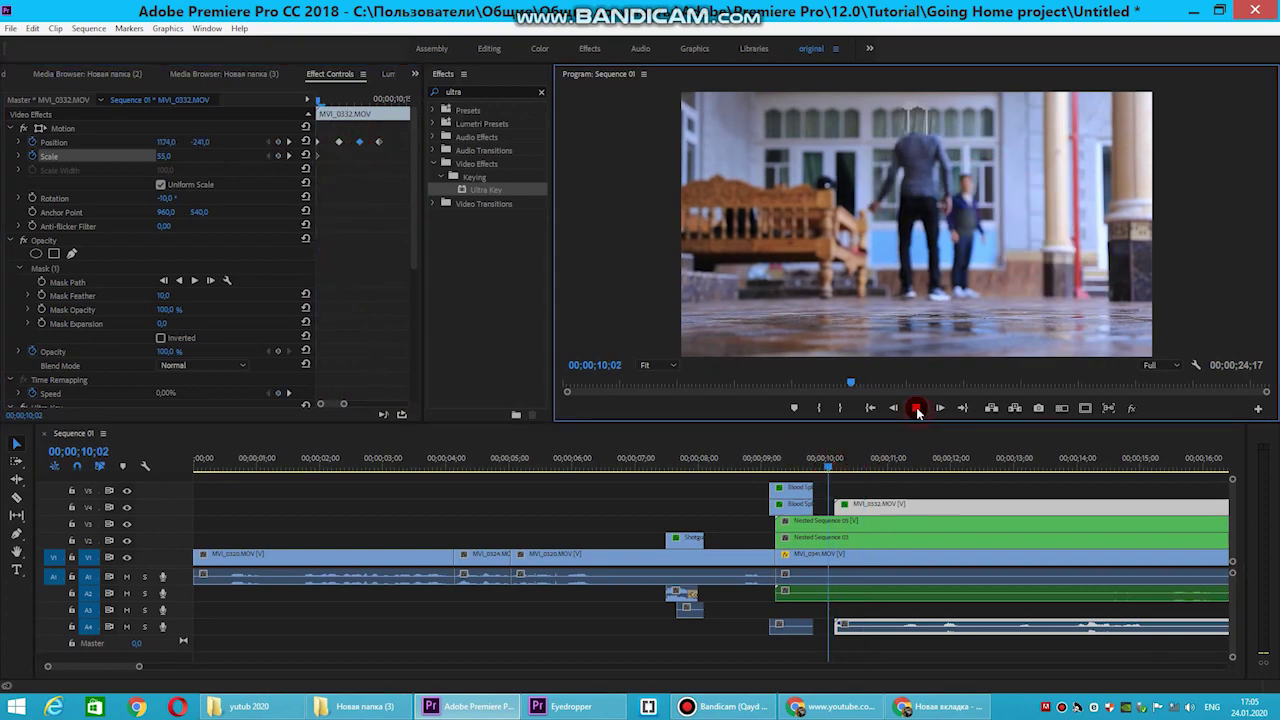
left_click(916, 408)
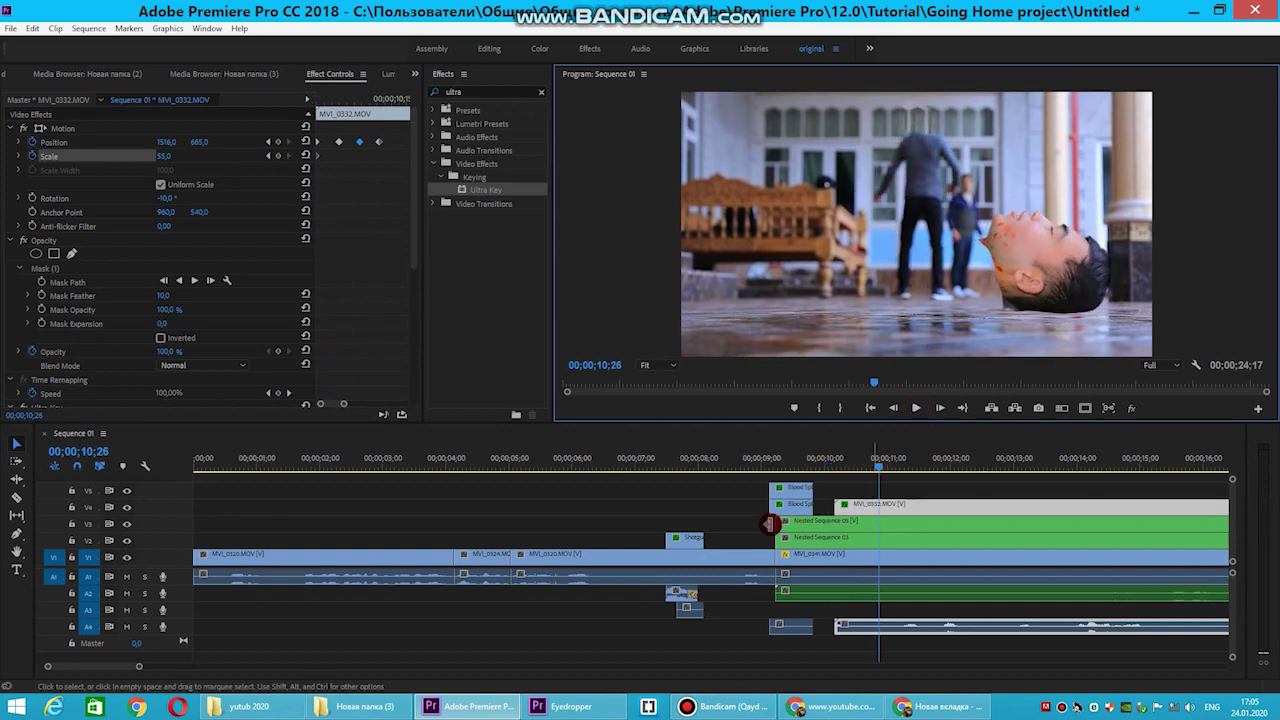
Save the project and grade the head in Lumetri: Exposure -0.3, Contrast 19,1, Highlights -11,7, Blacks -28,3
key("ctrl+s")
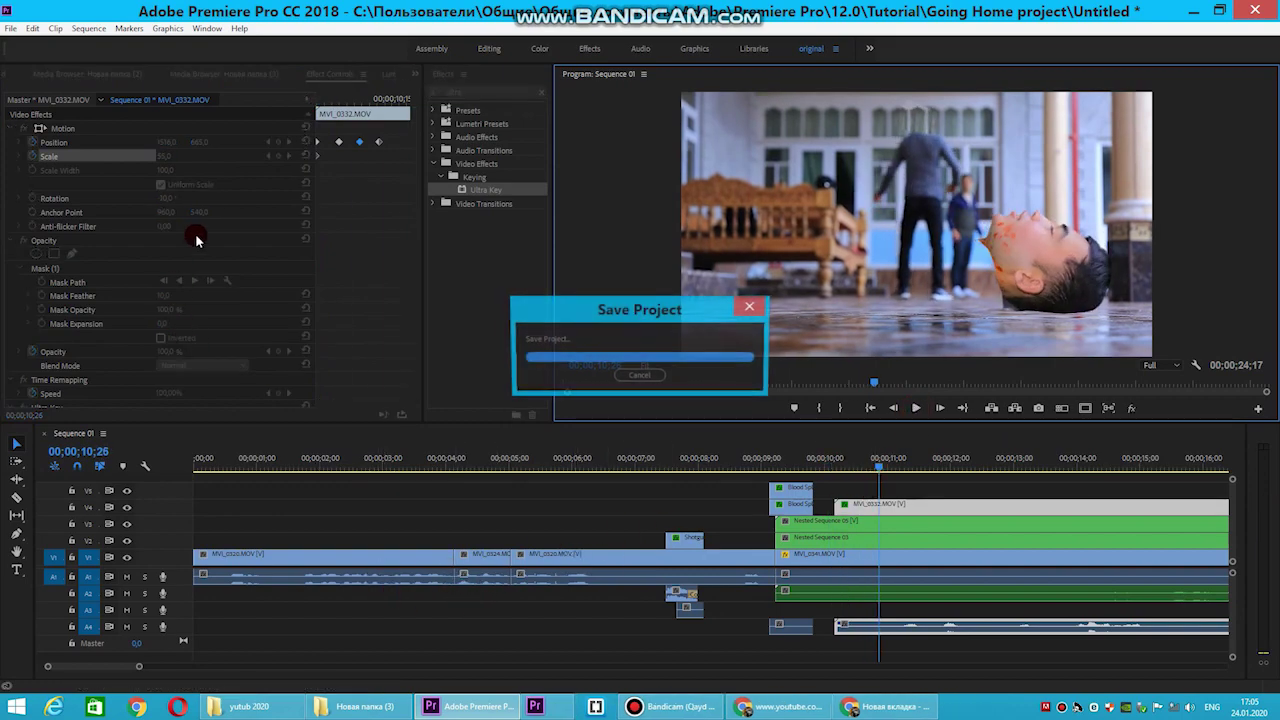
left_click(390, 75)
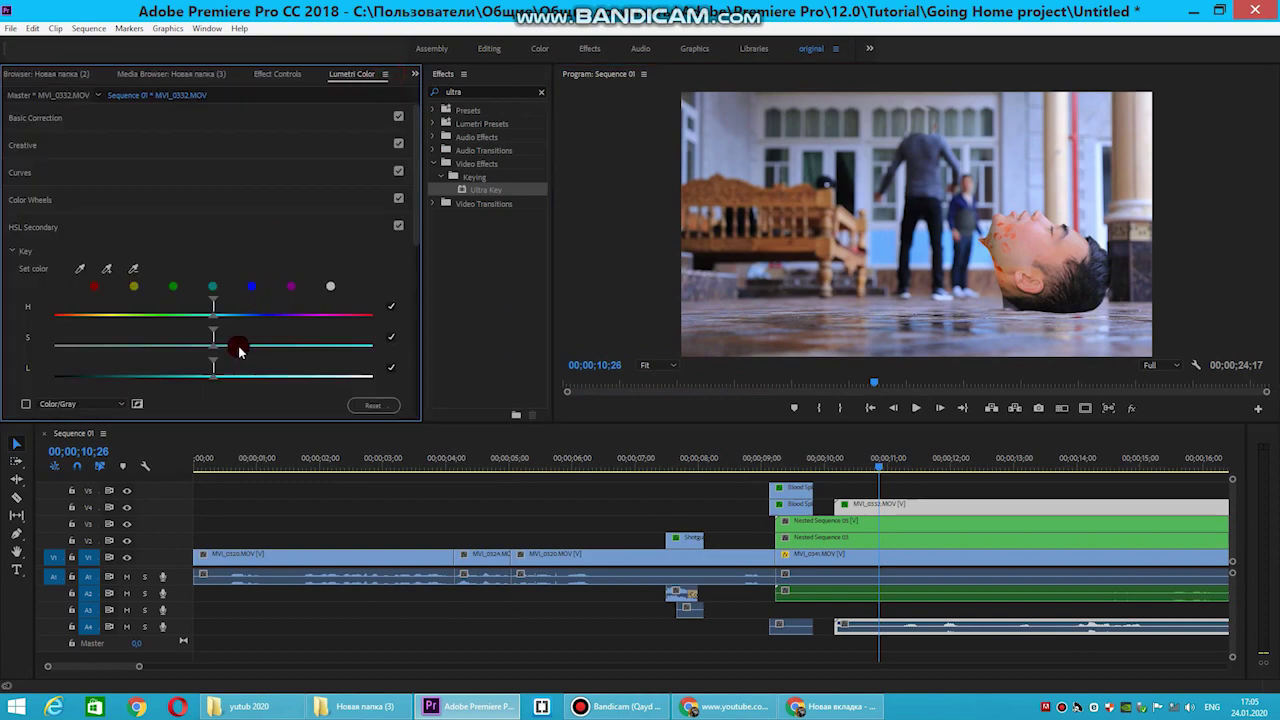
left_click(180, 117)
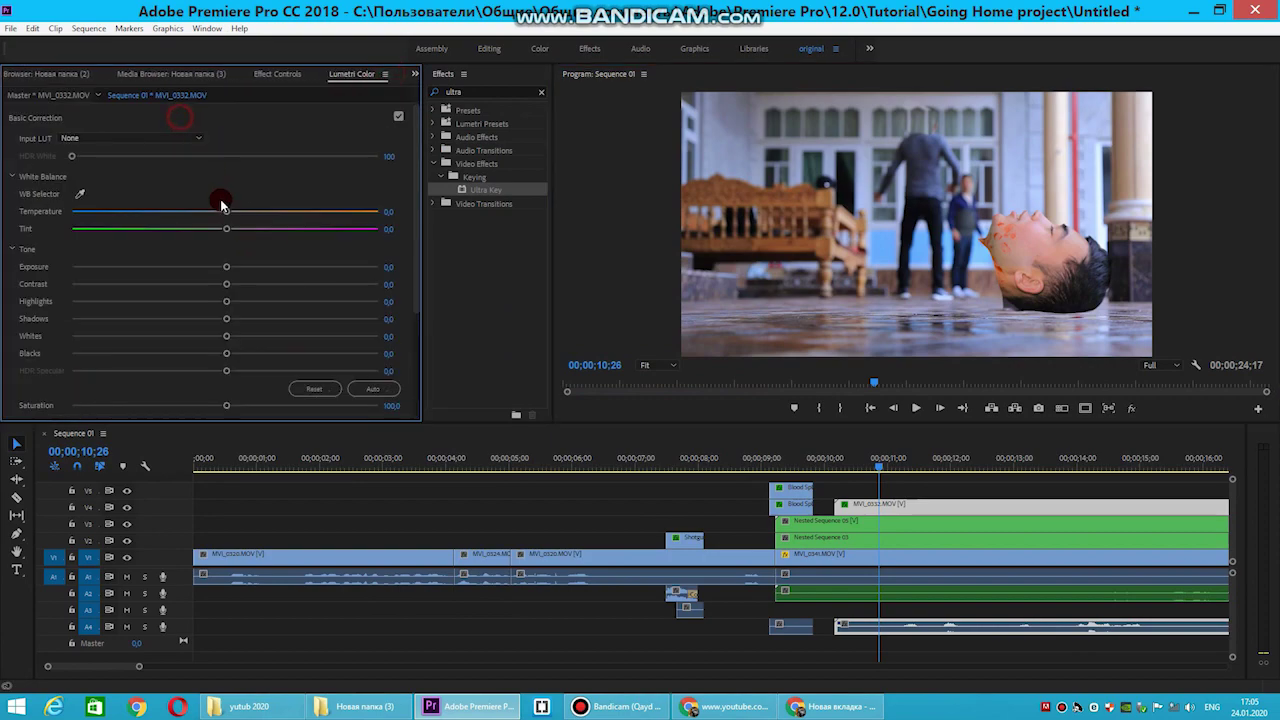
mouse_move(223, 269)
left_mouse_down()
mouse_move(255, 285)
mouse_move(176, 303)
mouse_move(217, 324)
mouse_move(172, 340)
mouse_move(207, 337)
mouse_move(241, 360)
mouse_move(181, 355)
left_mouse_up()
left_click(229, 286)
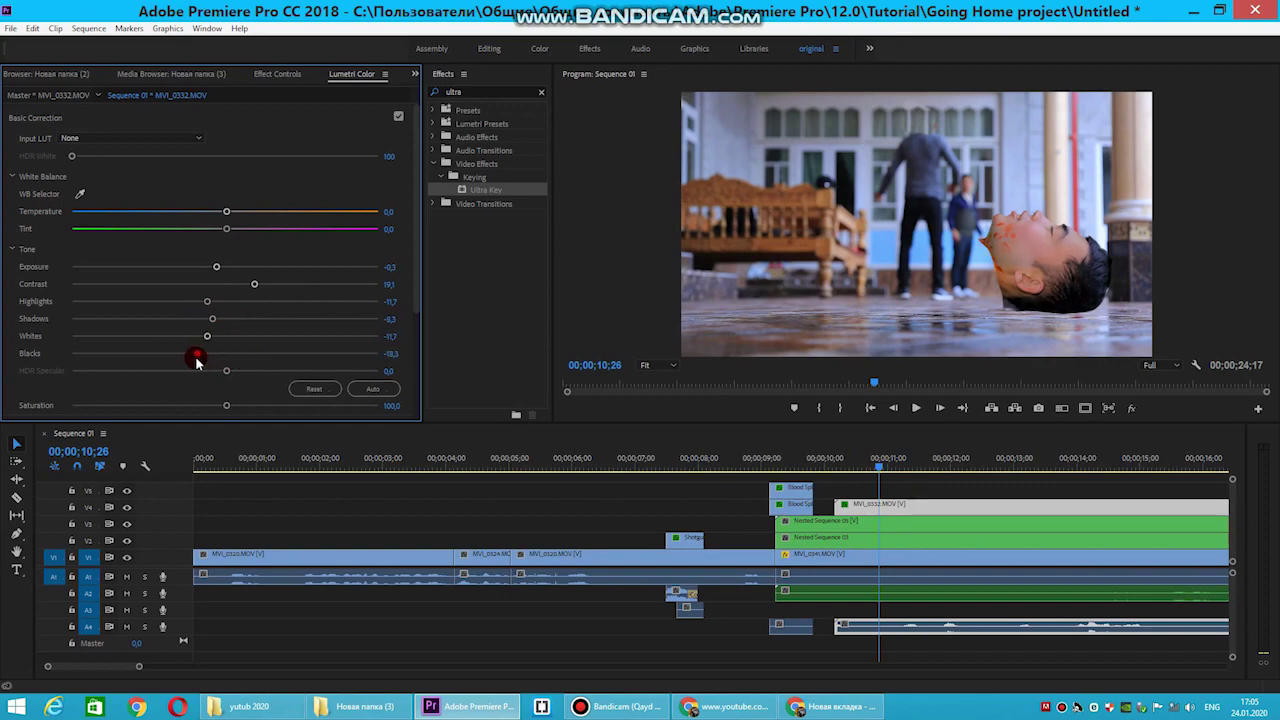
left_click(40, 74)
left_click(35, 74)
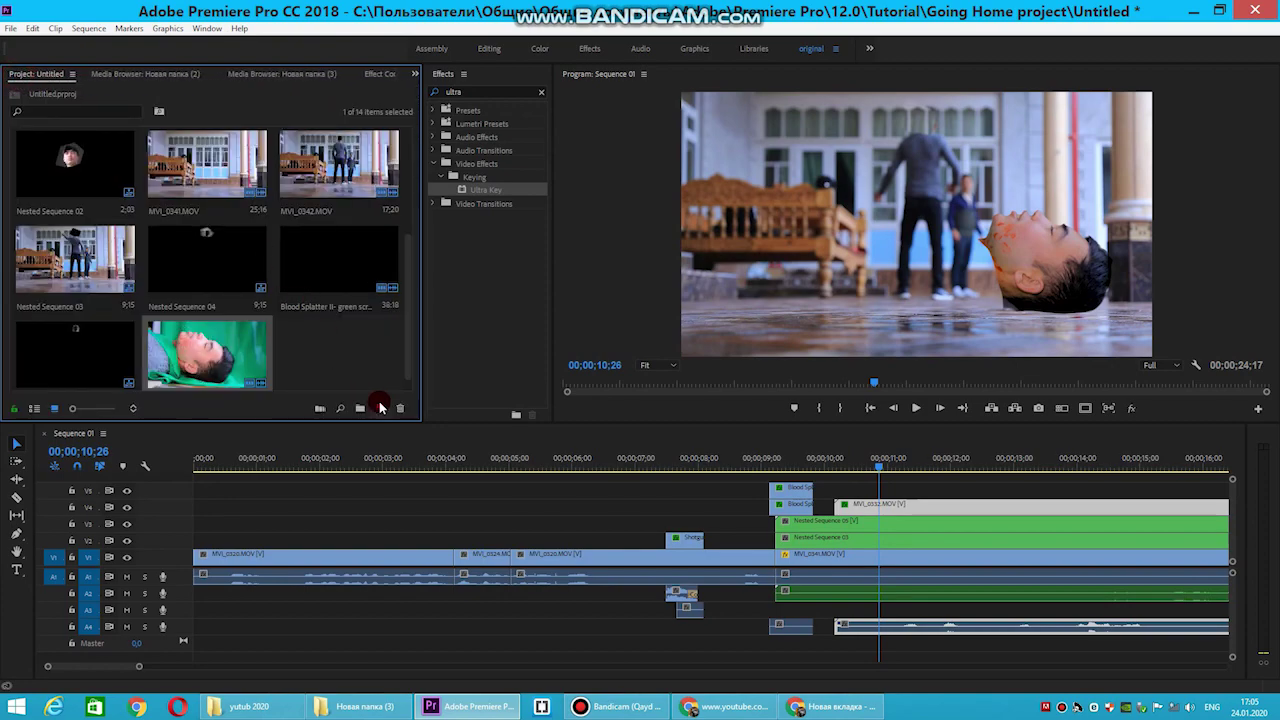
Create a black 1920x1080 Color Matte and place it on track V5 above everything
left_click(380, 407)
left_click(423, 523)
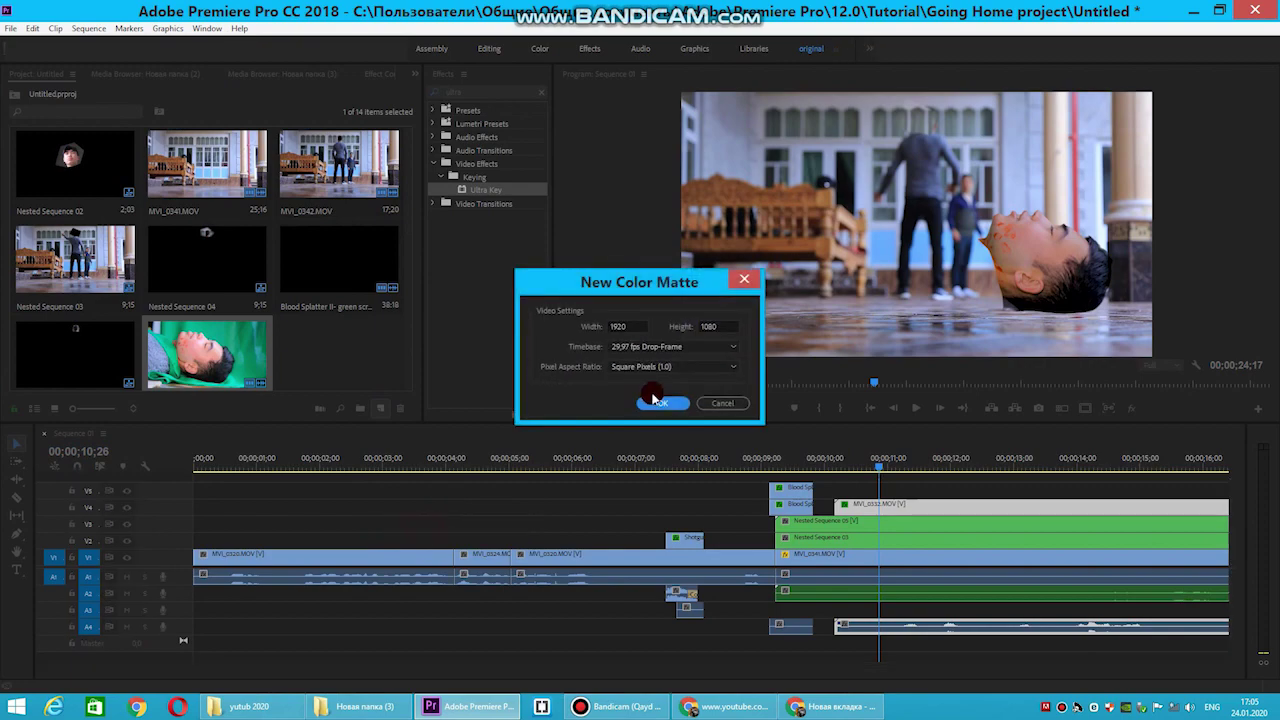
left_click(661, 404)
left_click(787, 288)
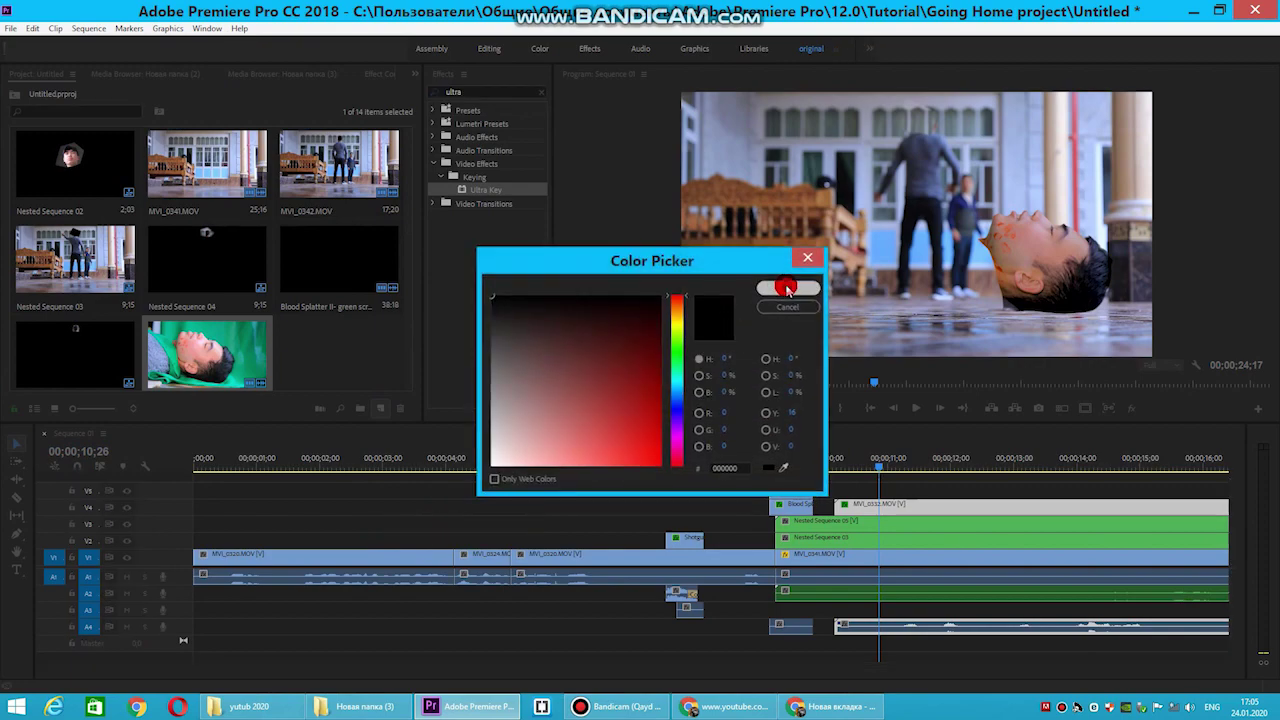
left_click(612, 377)
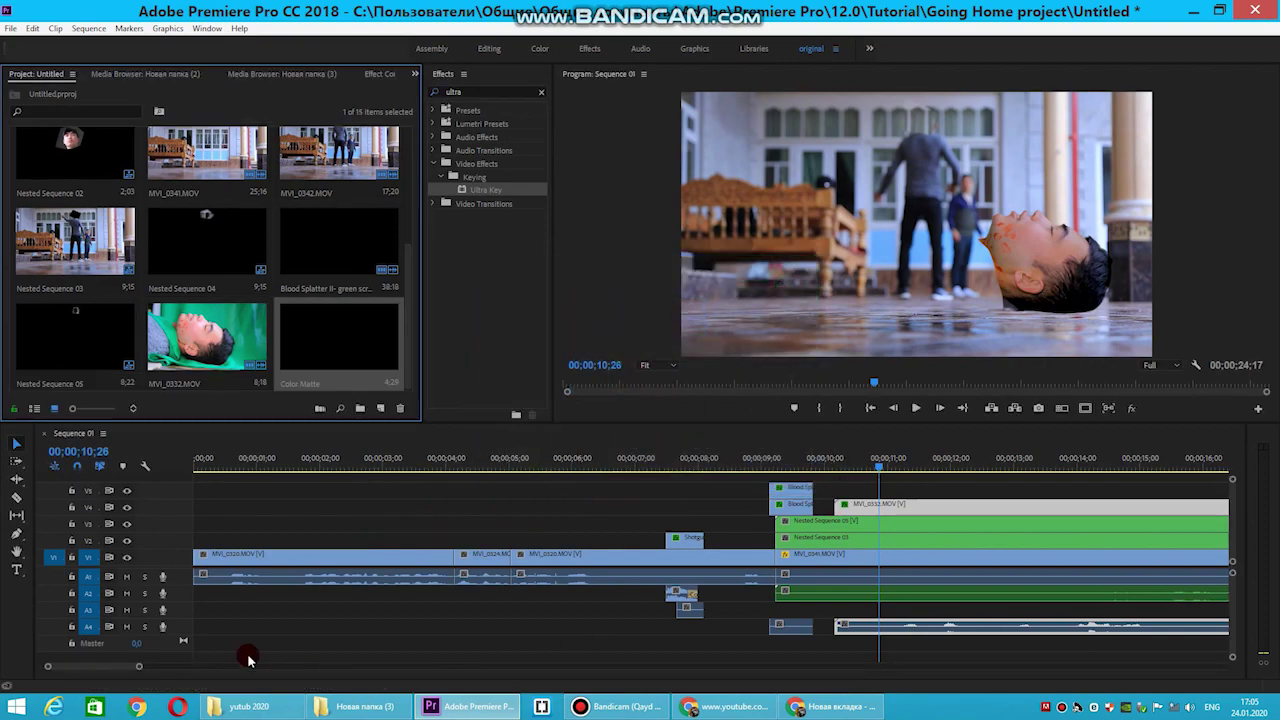
scroll(126, 663, "down", 3)
scroll(126, 663, "down", 2)
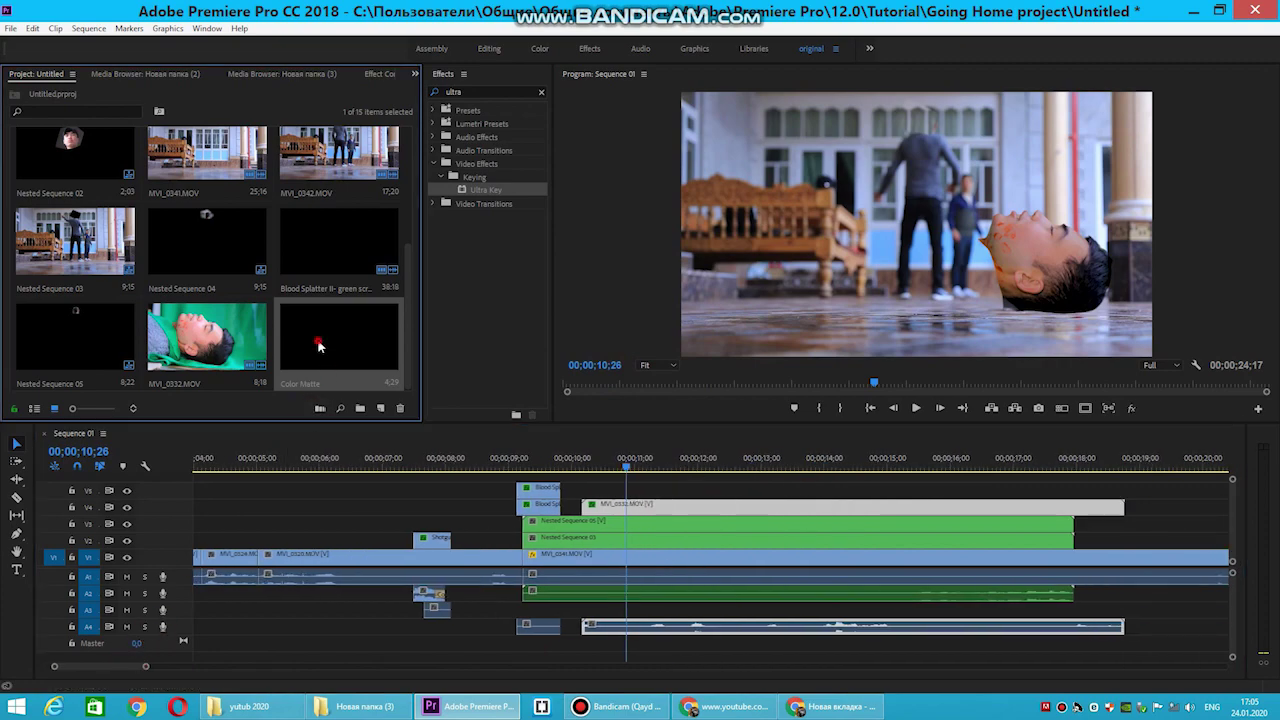
left_click_drag(309, 422, 606, 490)
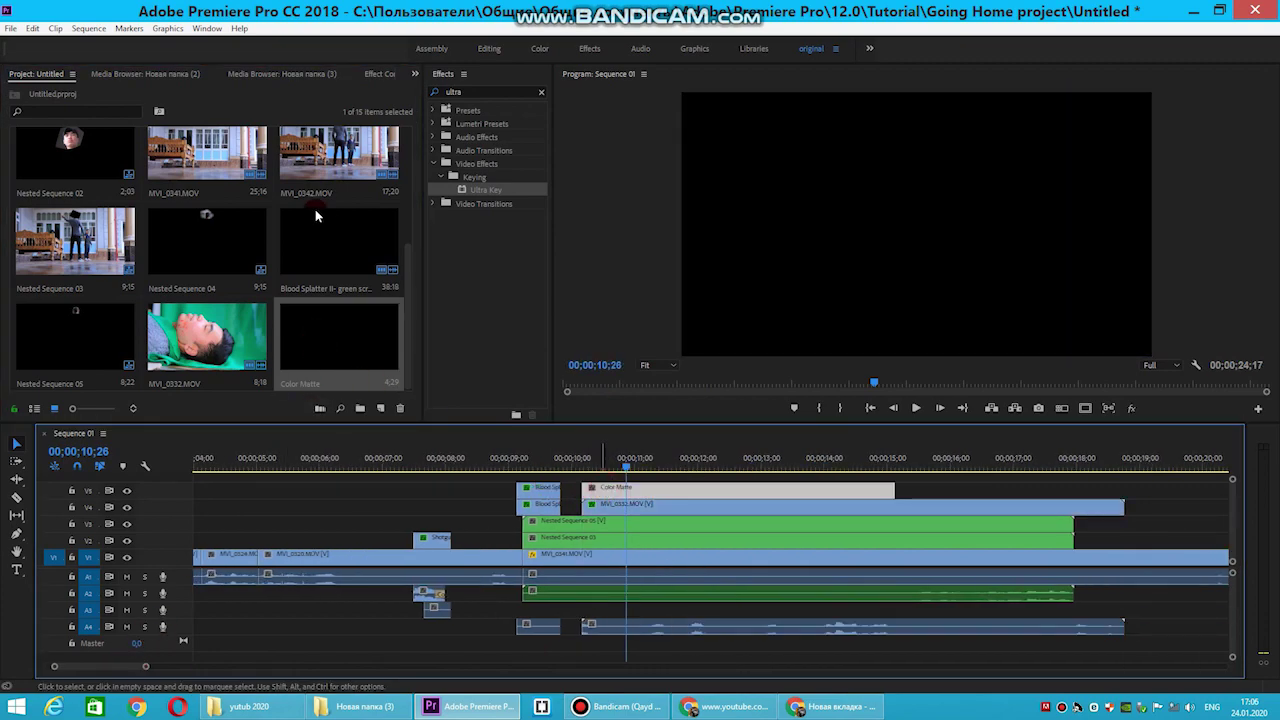
Mask the matte to a flattened, feathered ellipse under the head, then return to 10;06
left_click(371, 76)
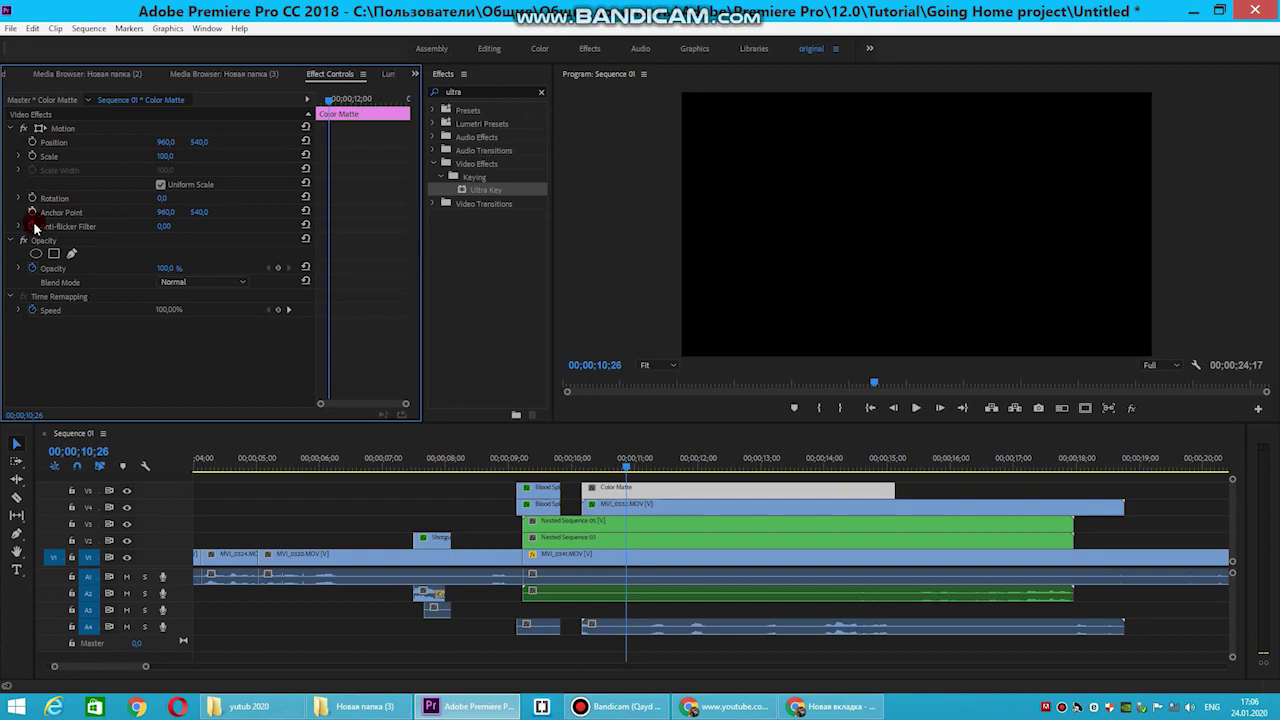
left_click(35, 256)
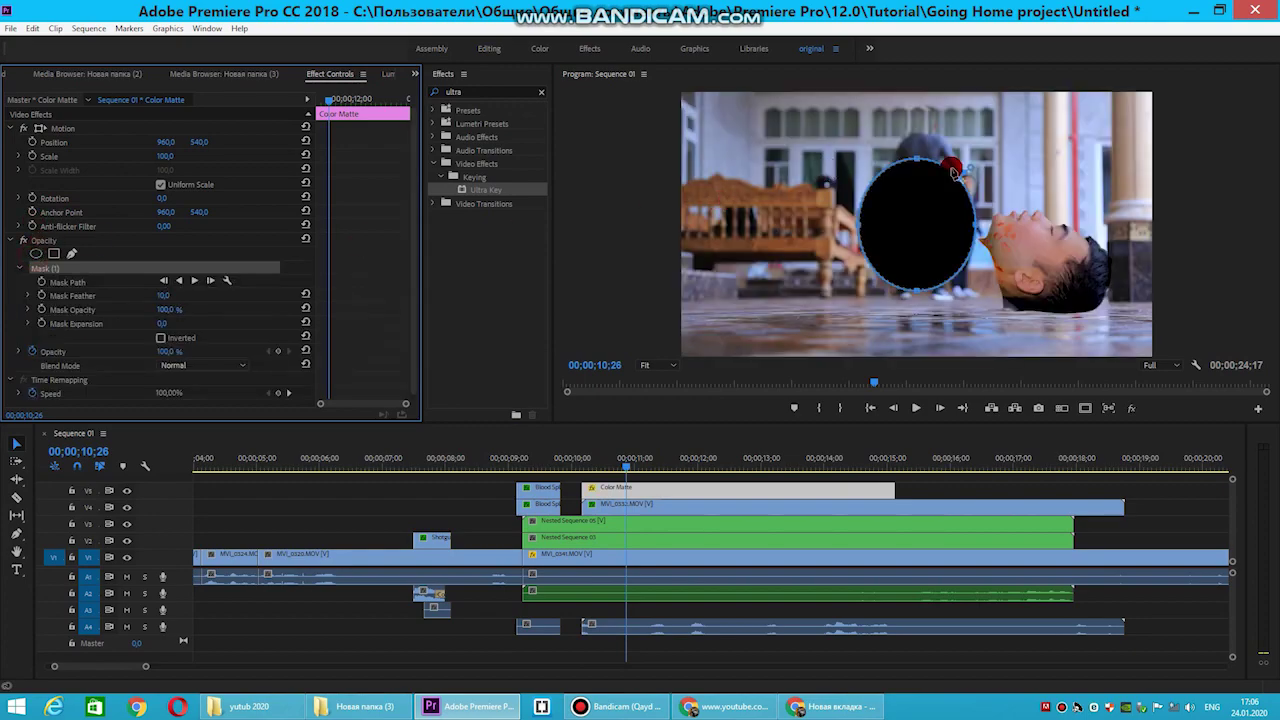
mouse_move(924, 160)
left_mouse_down()
mouse_move(970, 226)
mouse_move(971, 214)
left_mouse_up()
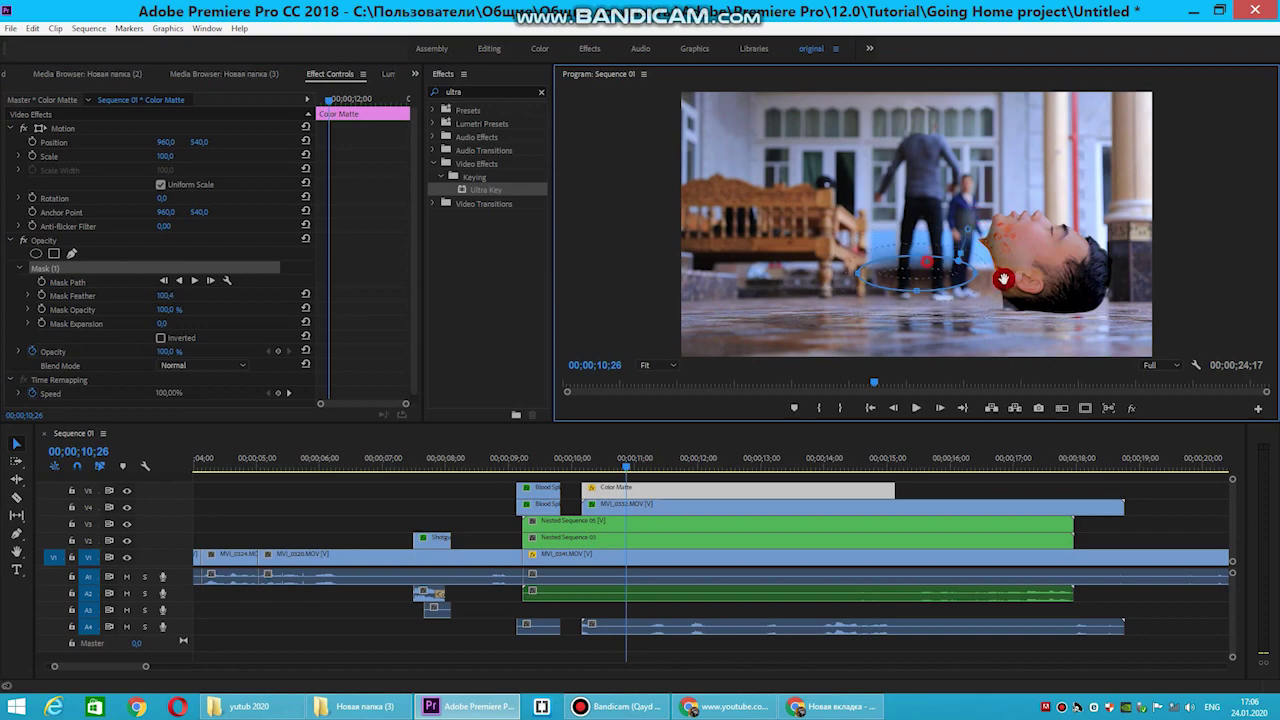
left_click_drag(943, 280, 1036, 312)
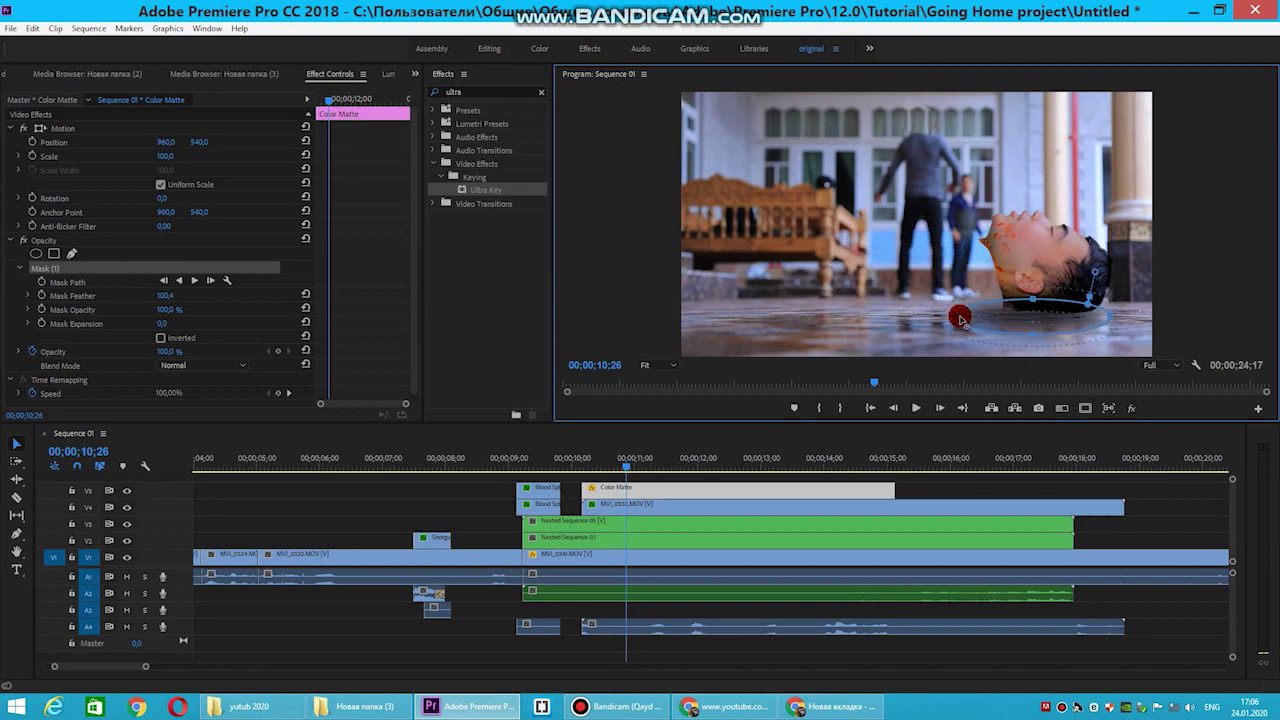
left_click(620, 466)
left_click_drag(614, 470, 588, 473)
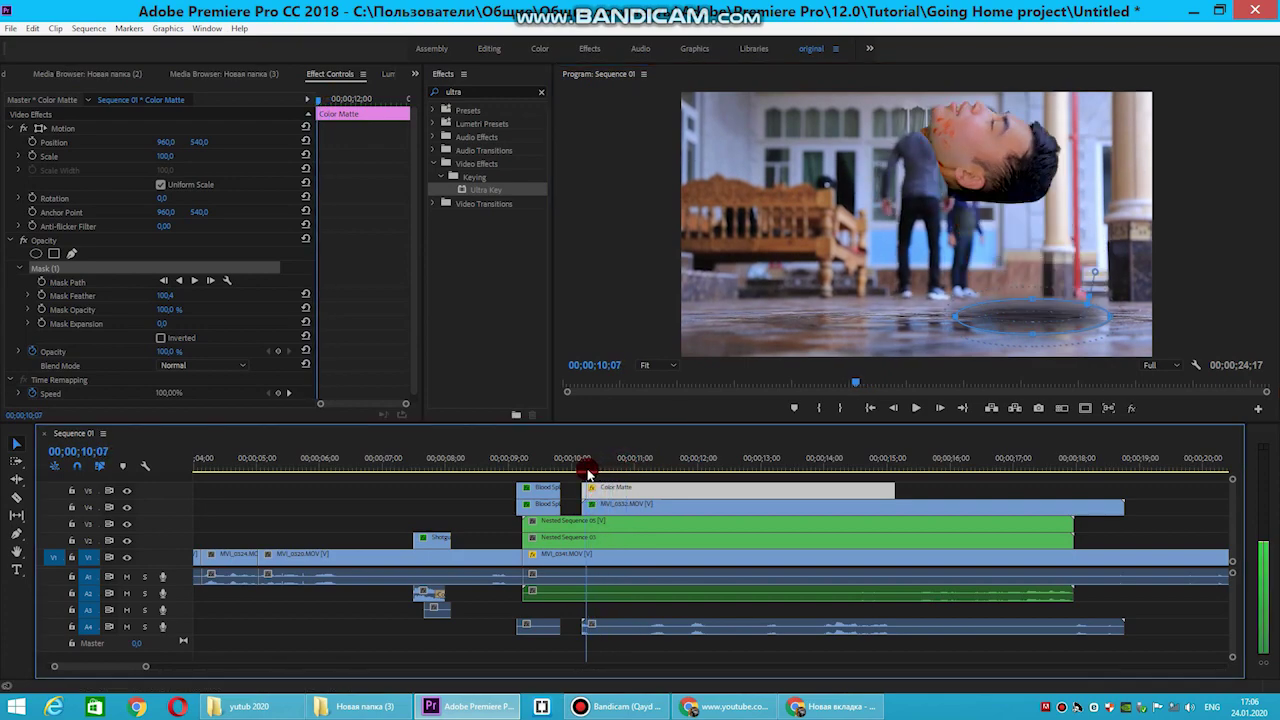
left_click_drag(588, 473, 585, 471)
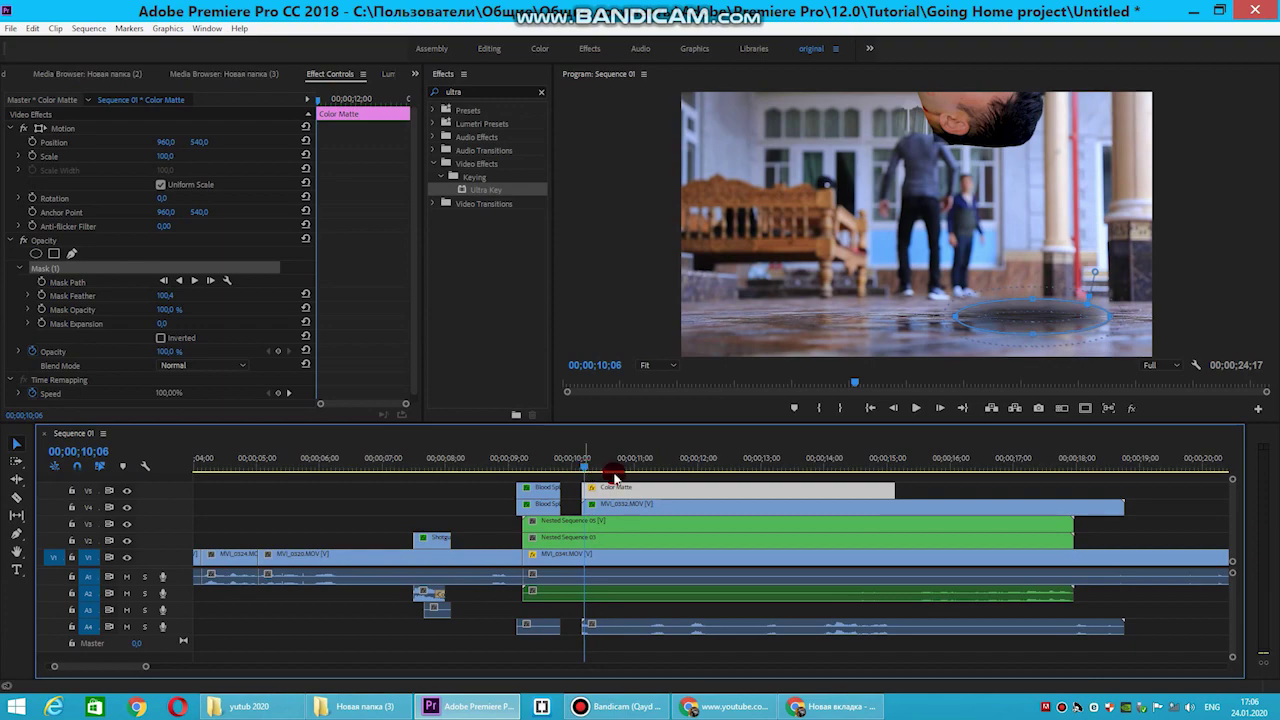
Nest the Color Matte clip into Nested Sequence 06
right_click(622, 492)
left_click(651, 377)
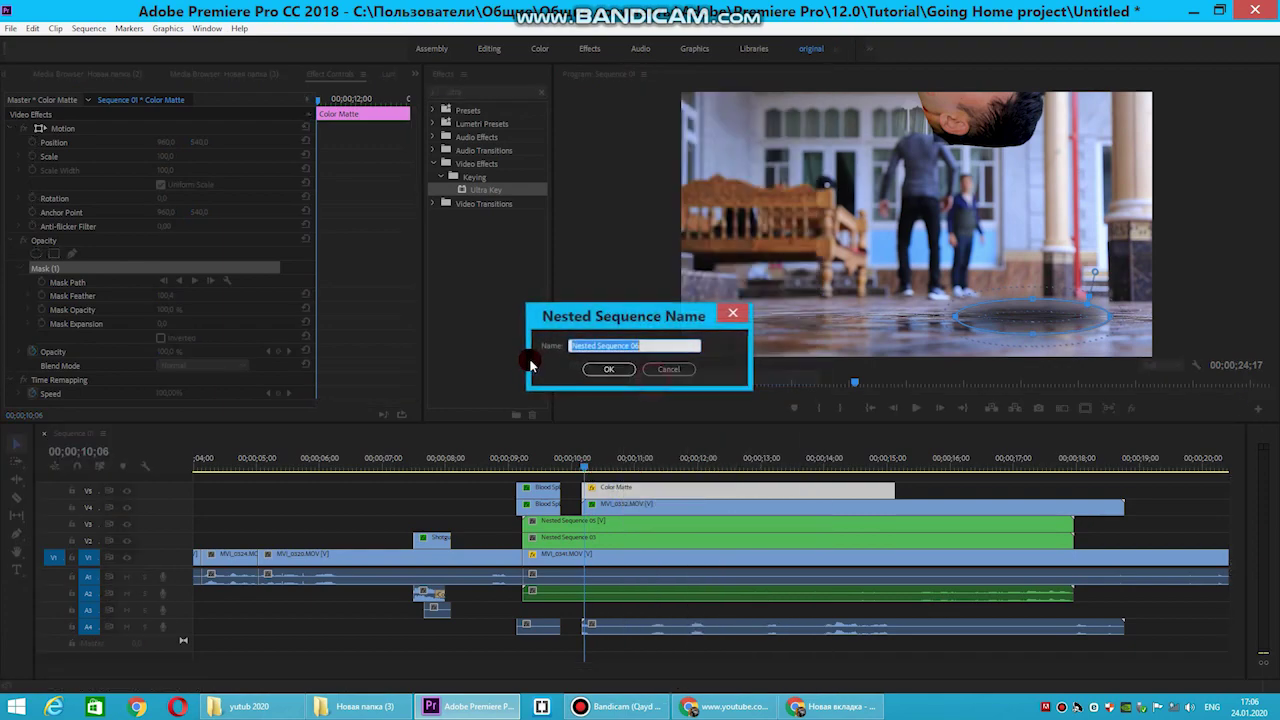
left_click(611, 370)
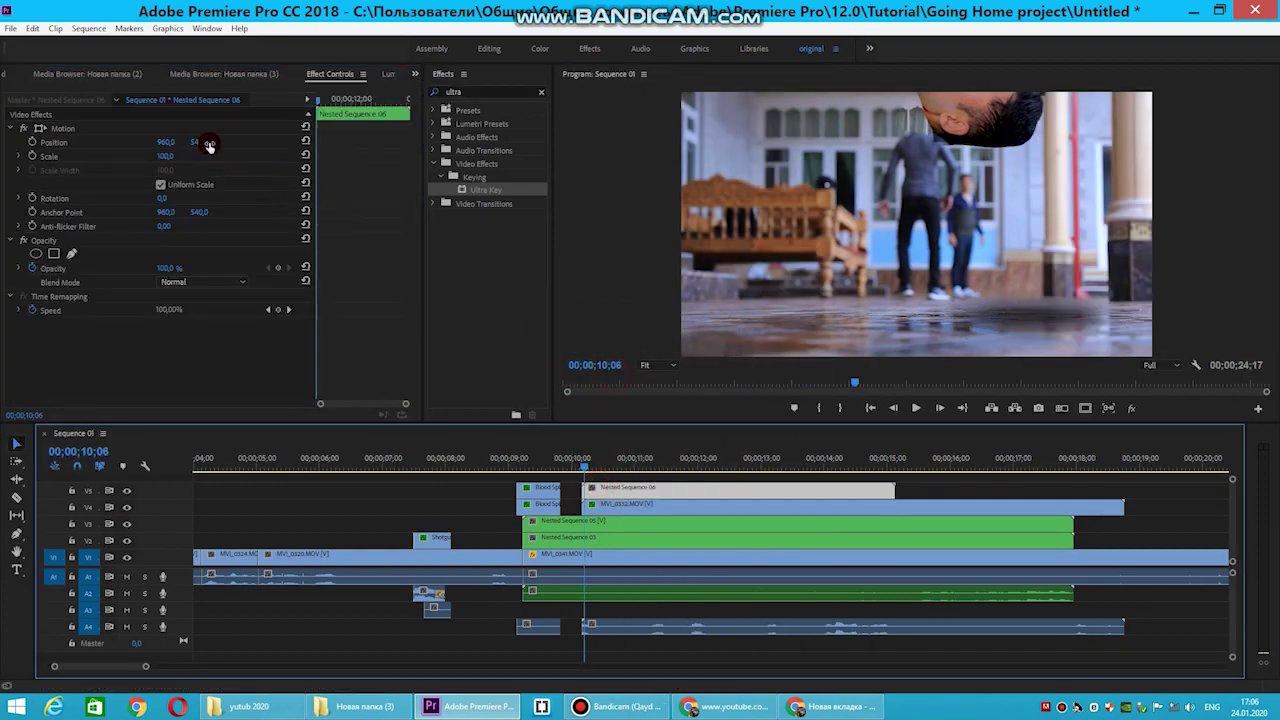
Keyframe the shadow's Position from 960,748 rising under the head at 10;10, and preview it
left_click(199, 141)
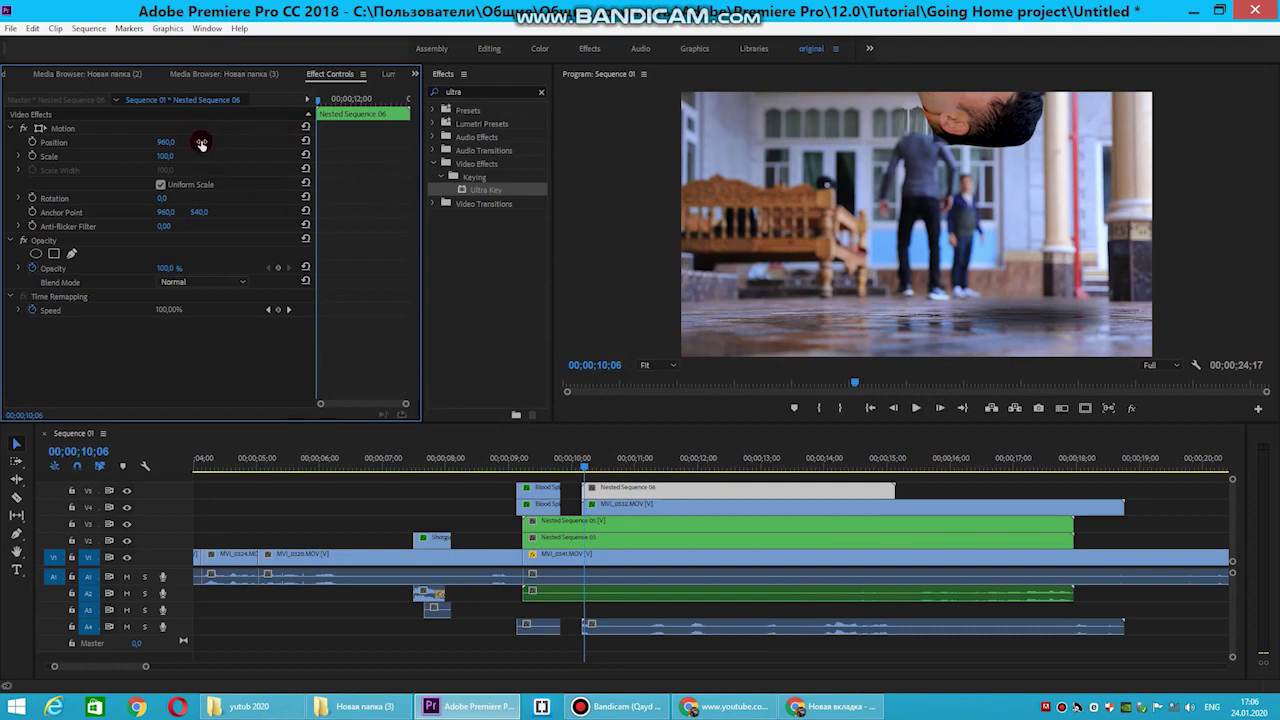
left_click_drag(200, 141, 250, 141)
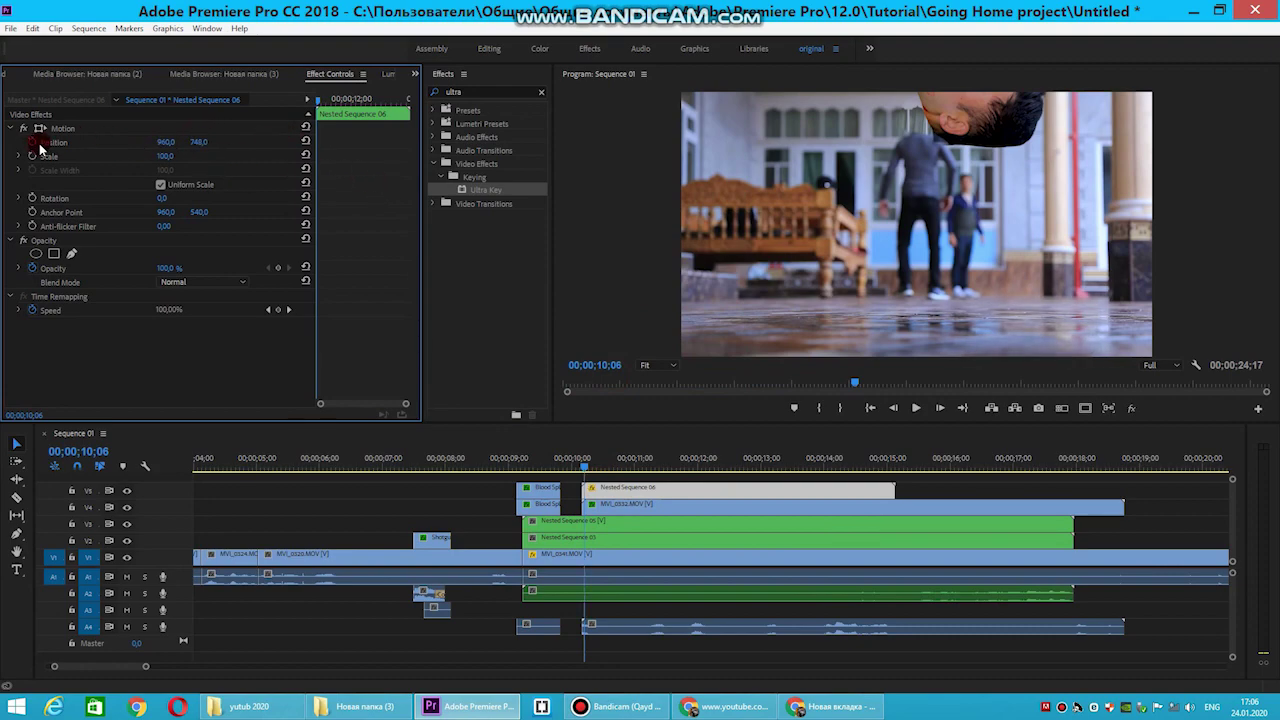
left_click(32, 142)
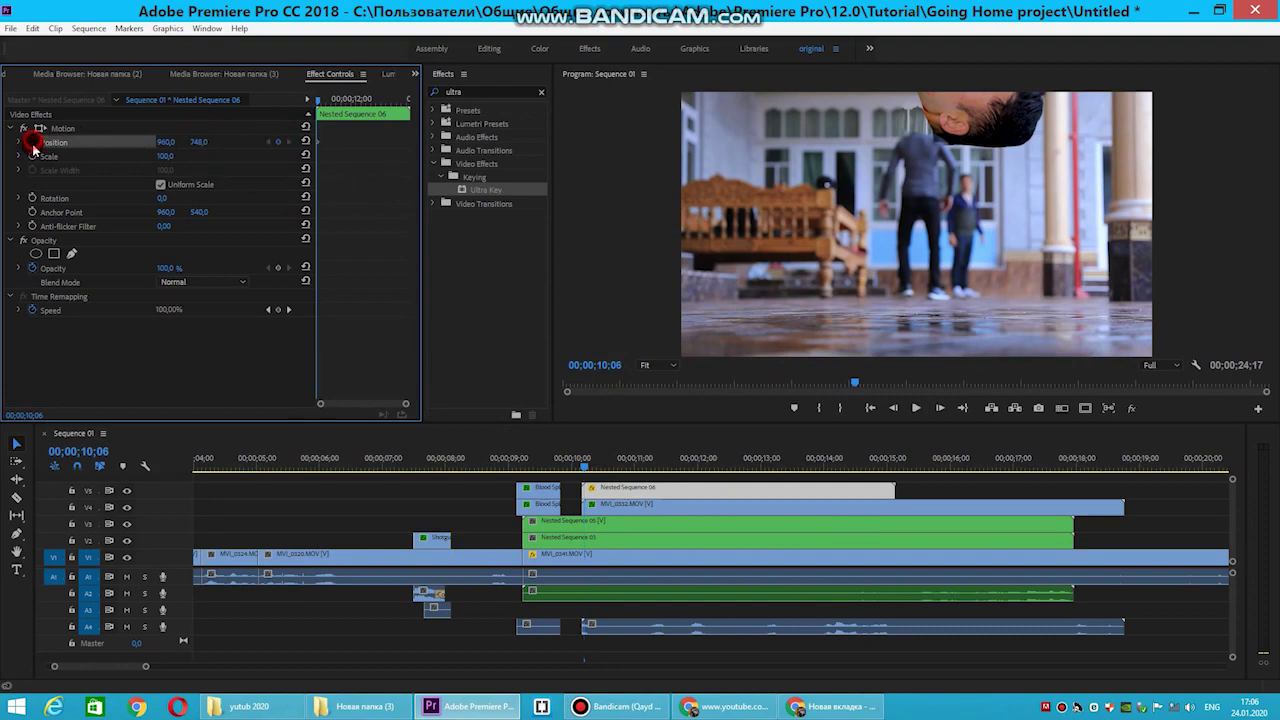
left_click(594, 463)
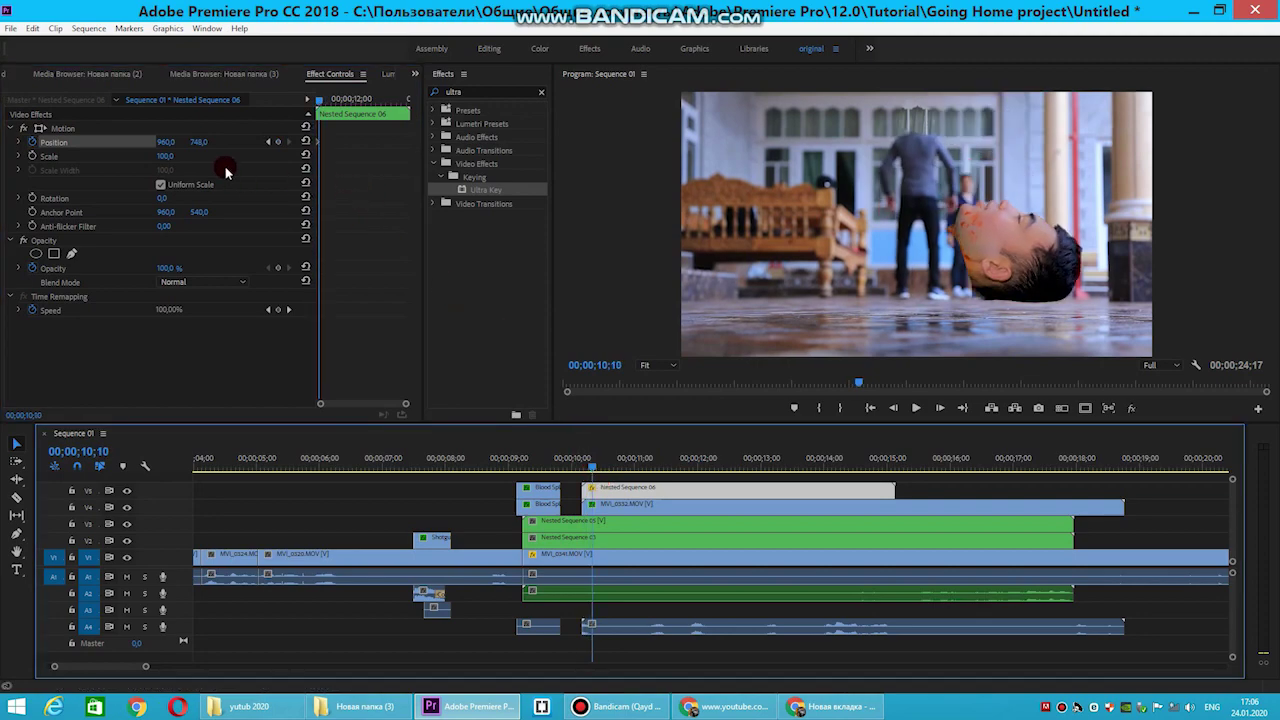
mouse_move(199, 141)
left_mouse_down()
mouse_move(120, 141)
mouse_move(211, 141)
left_mouse_up()
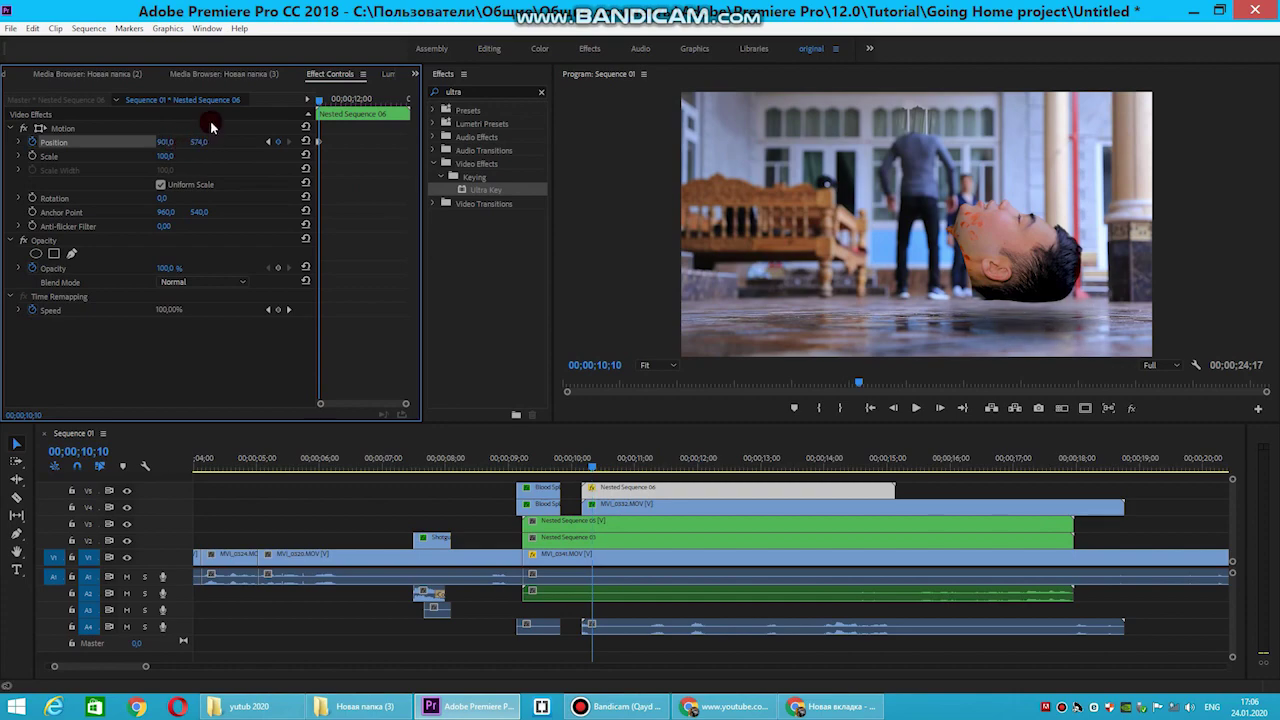
left_click(586, 466)
left_click(921, 409)
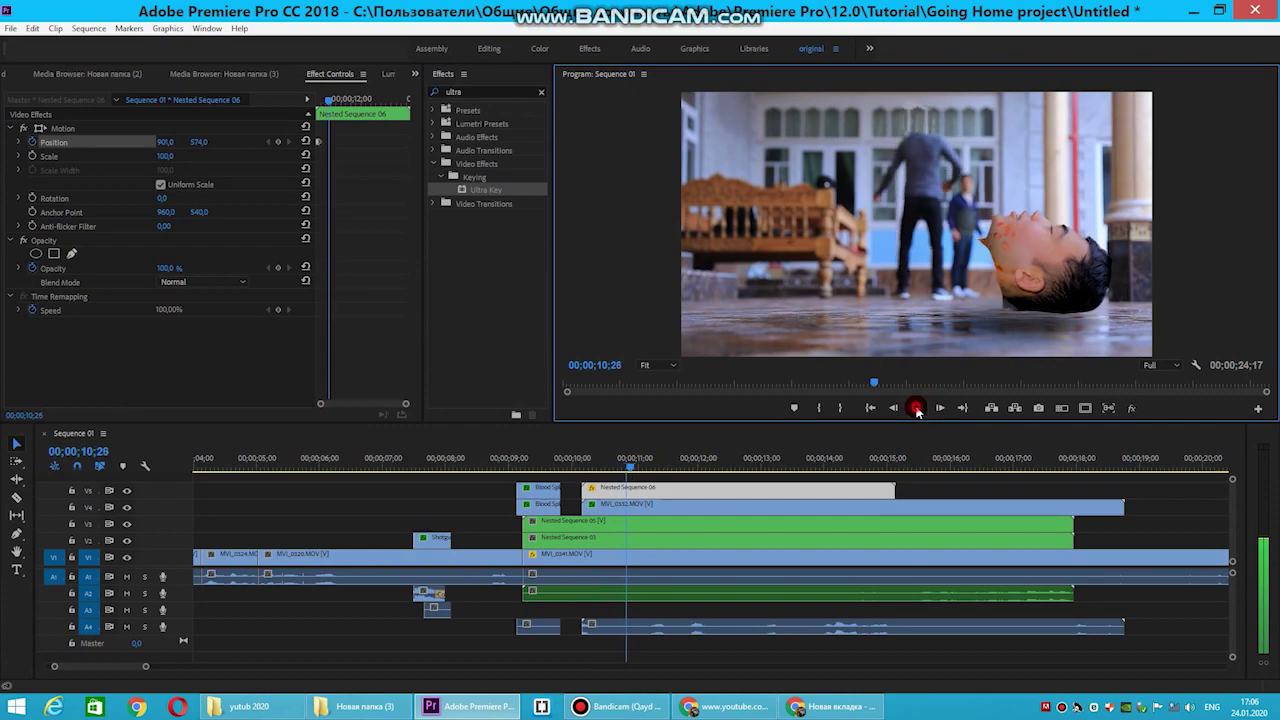
left_click(917, 409)
At 10;11 move the shadow to 915,0 / 531,0 and scale it to 114, then play back
left_click(620, 463)
left_click_drag(620, 463, 600, 465)
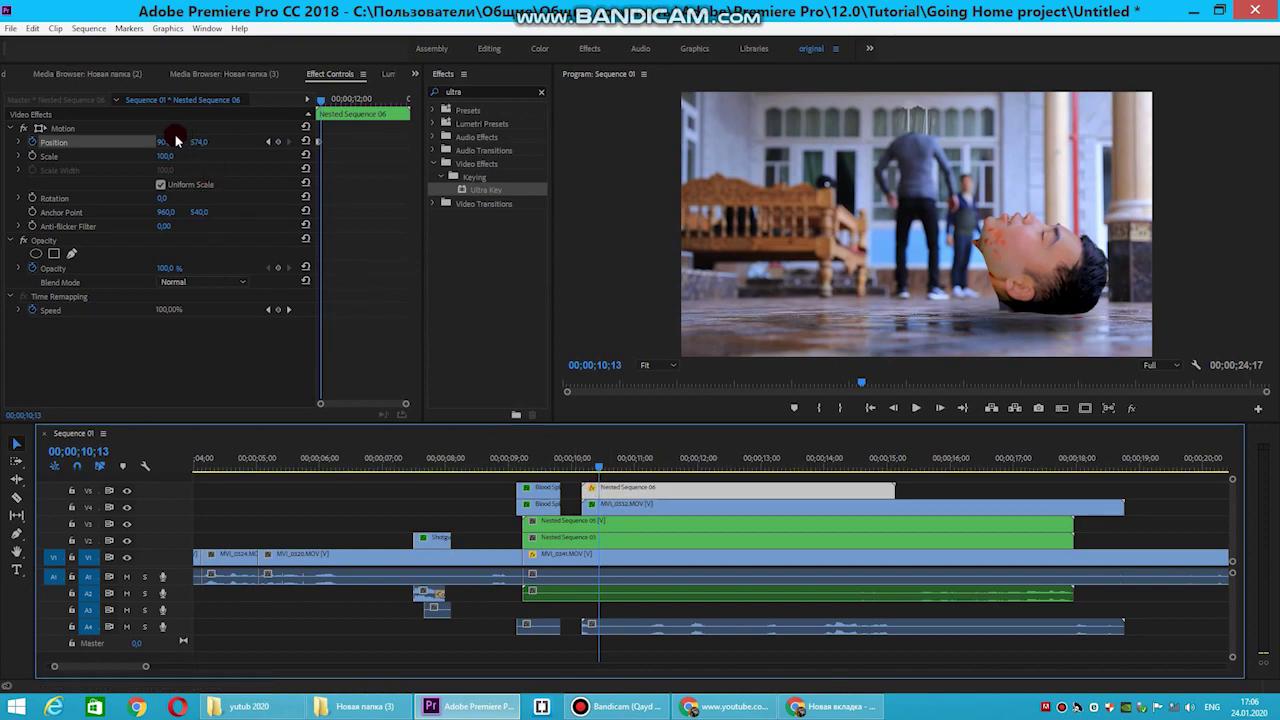
left_click_drag(164, 142, 202, 147)
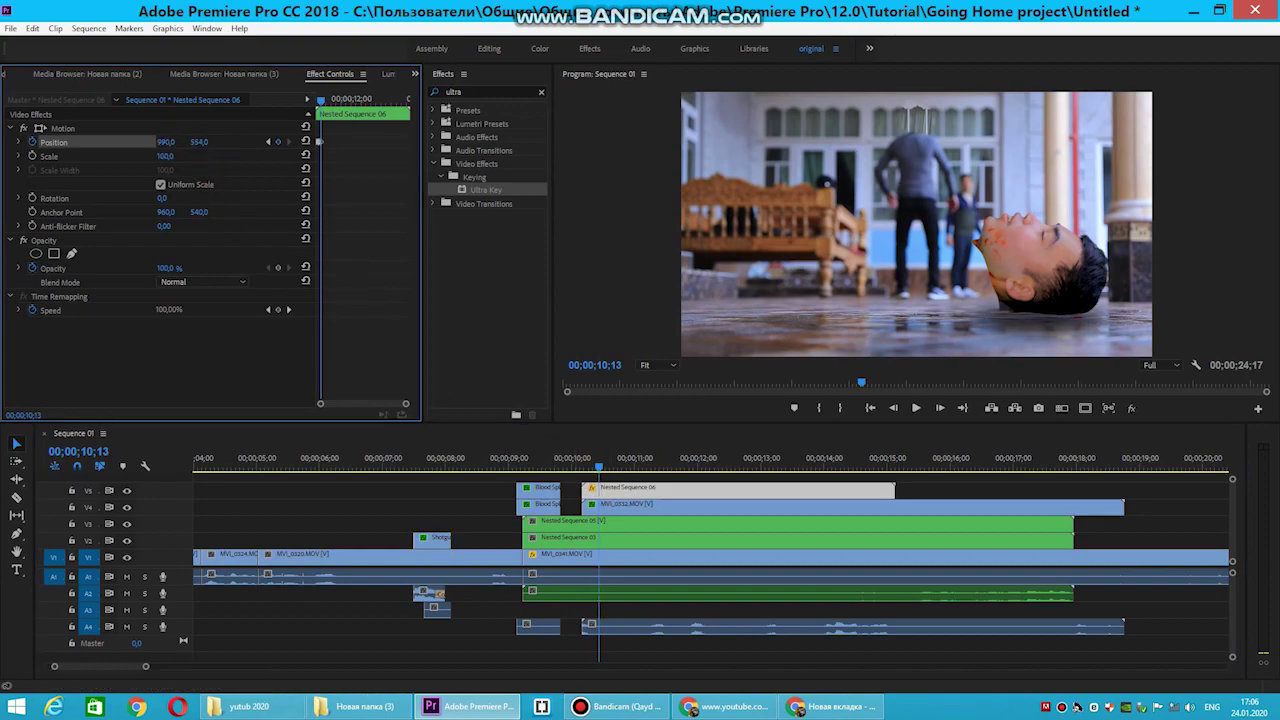
mouse_move(164, 156)
left_mouse_down()
mouse_move(180, 156)
mouse_move(171, 142)
left_mouse_up()
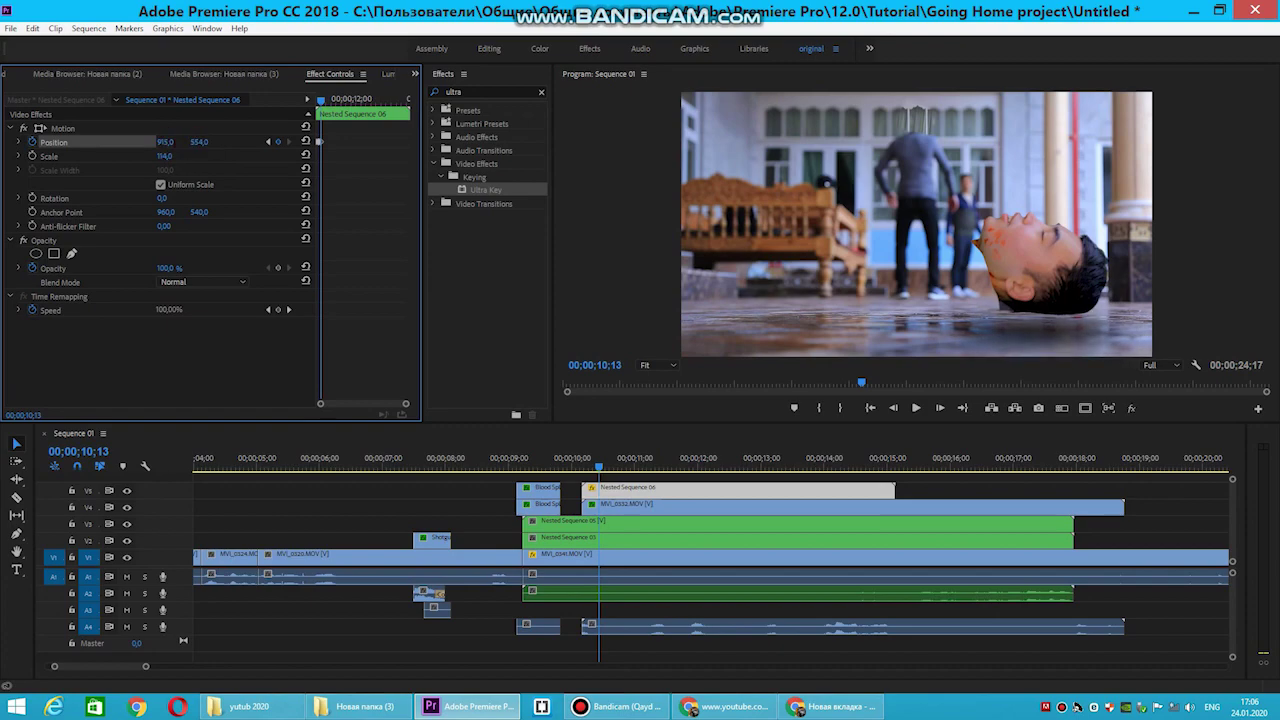
left_click(585, 458)
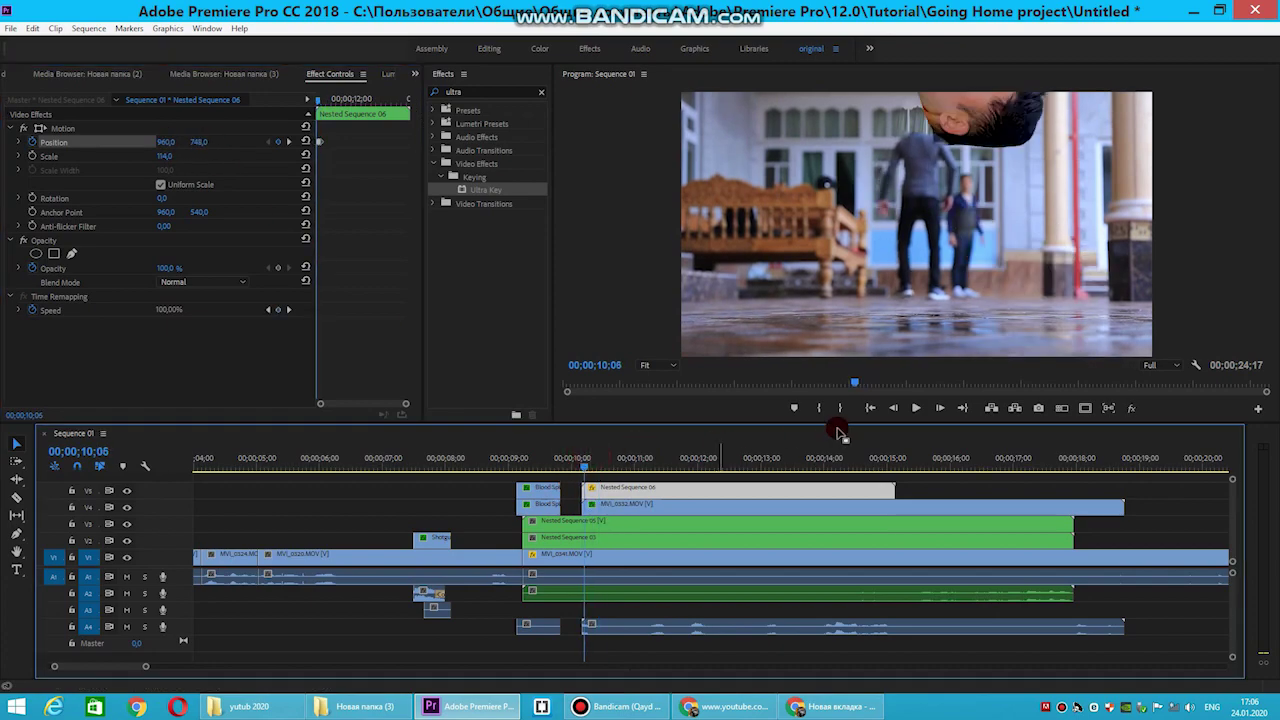
left_click(915, 408)
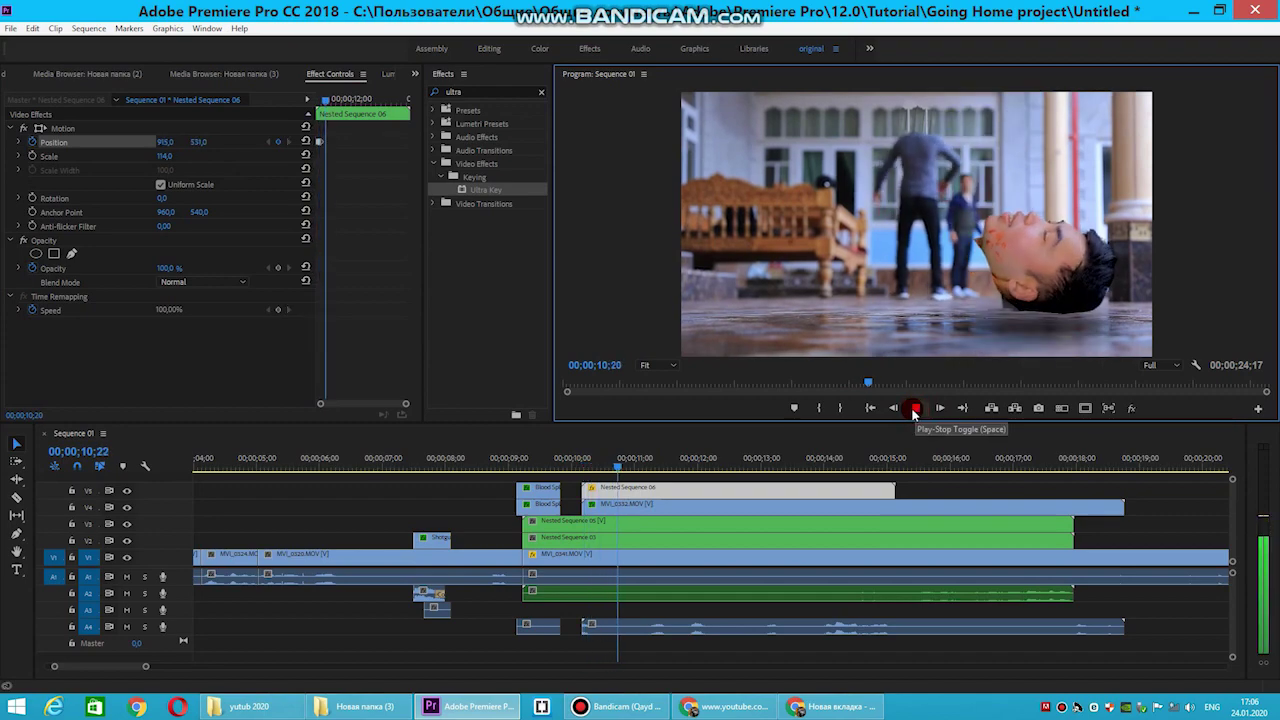
left_click(912, 408)
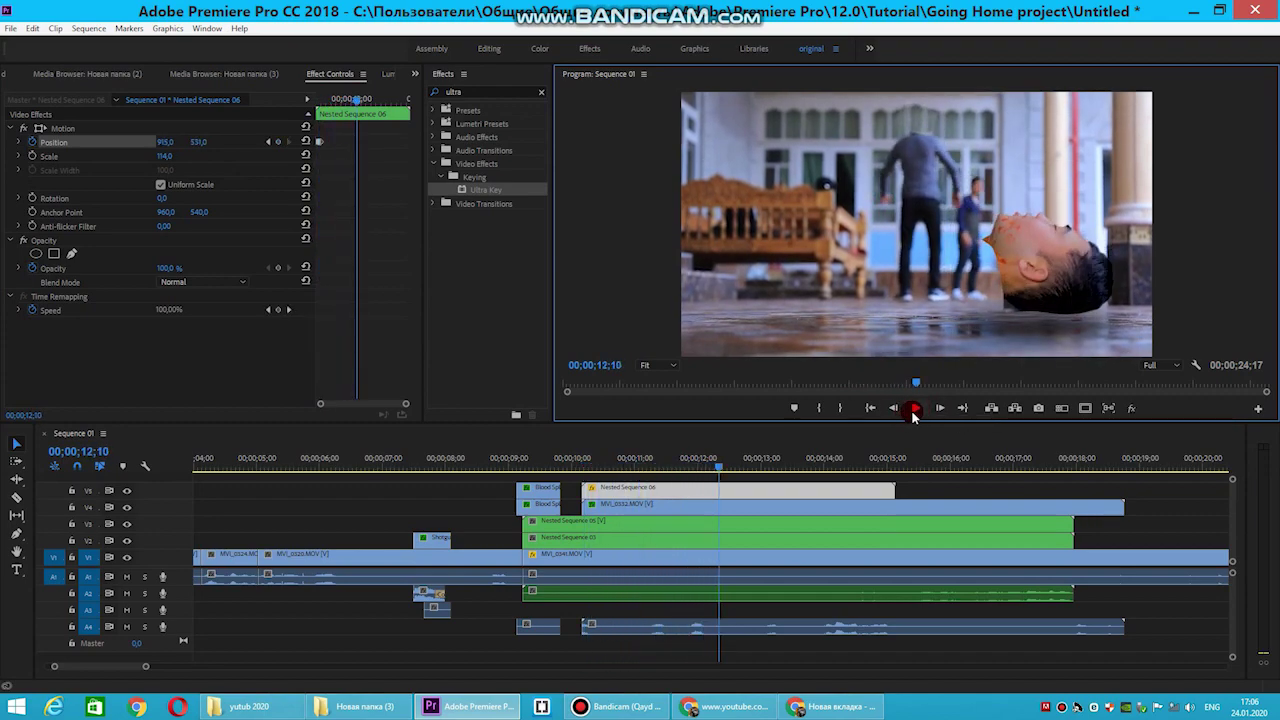
left_click(910, 410)
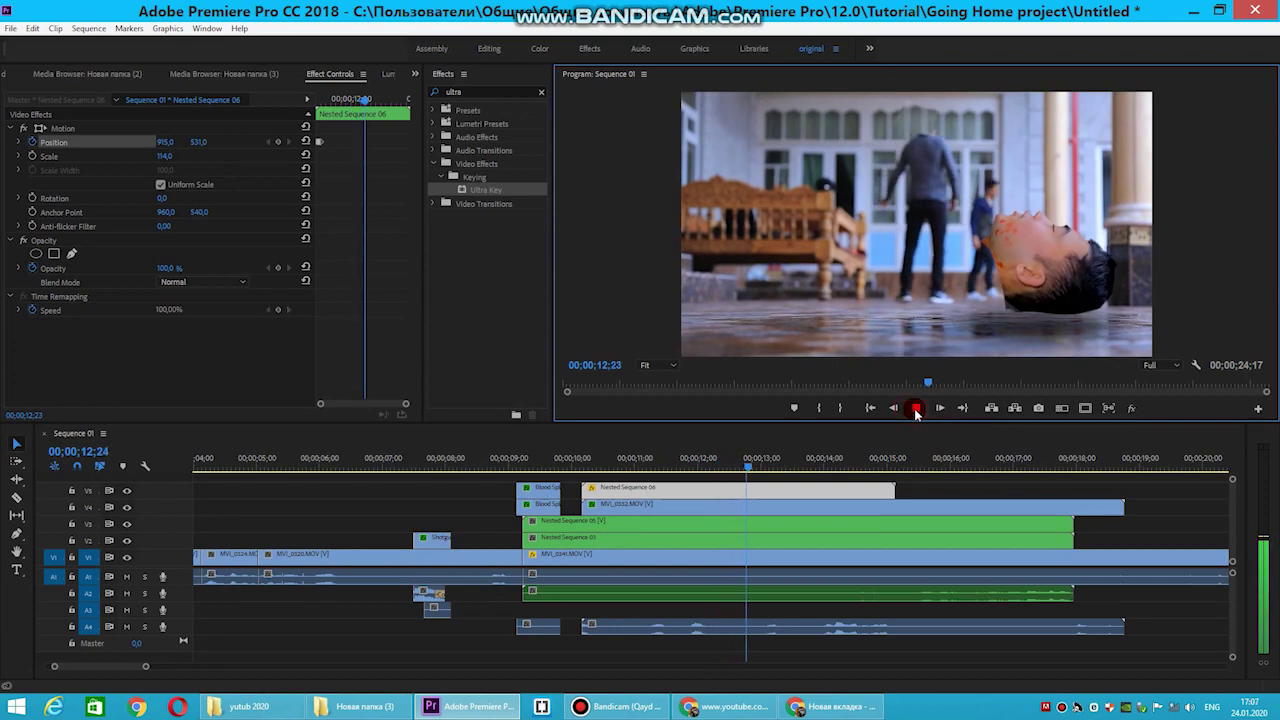
left_click(742, 468)
left_click(750, 502)
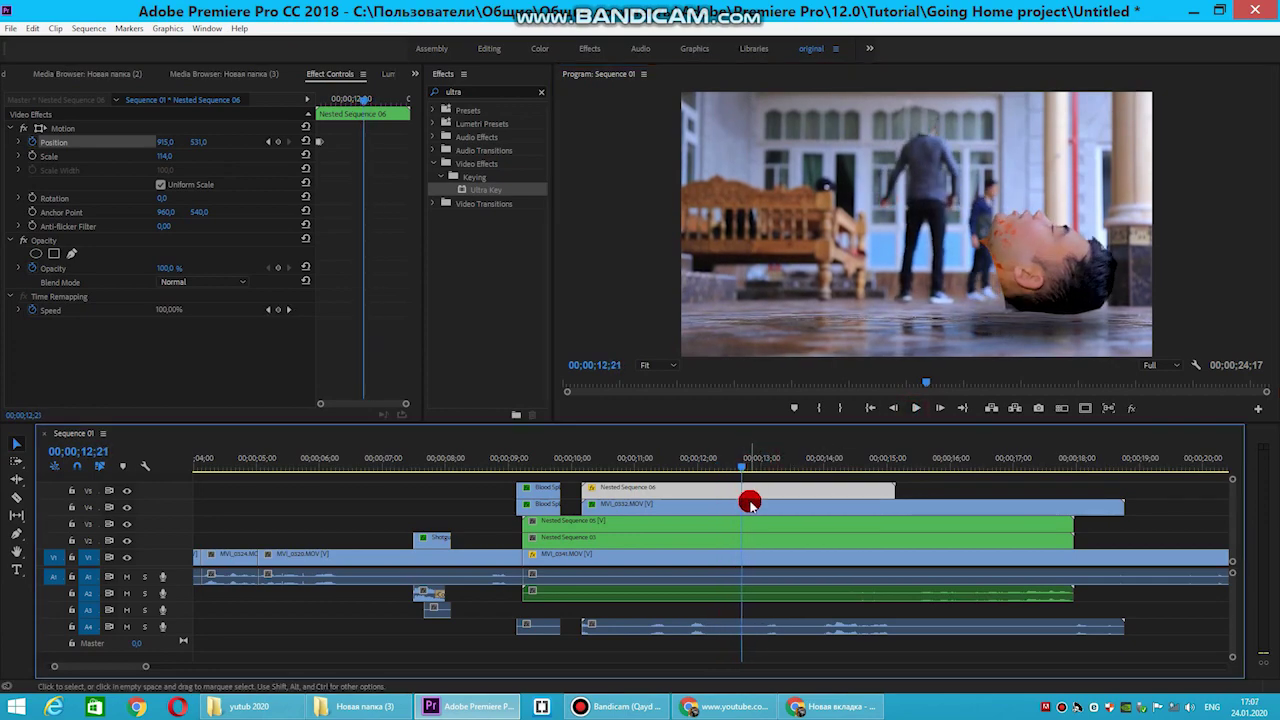
left_click(752, 517)
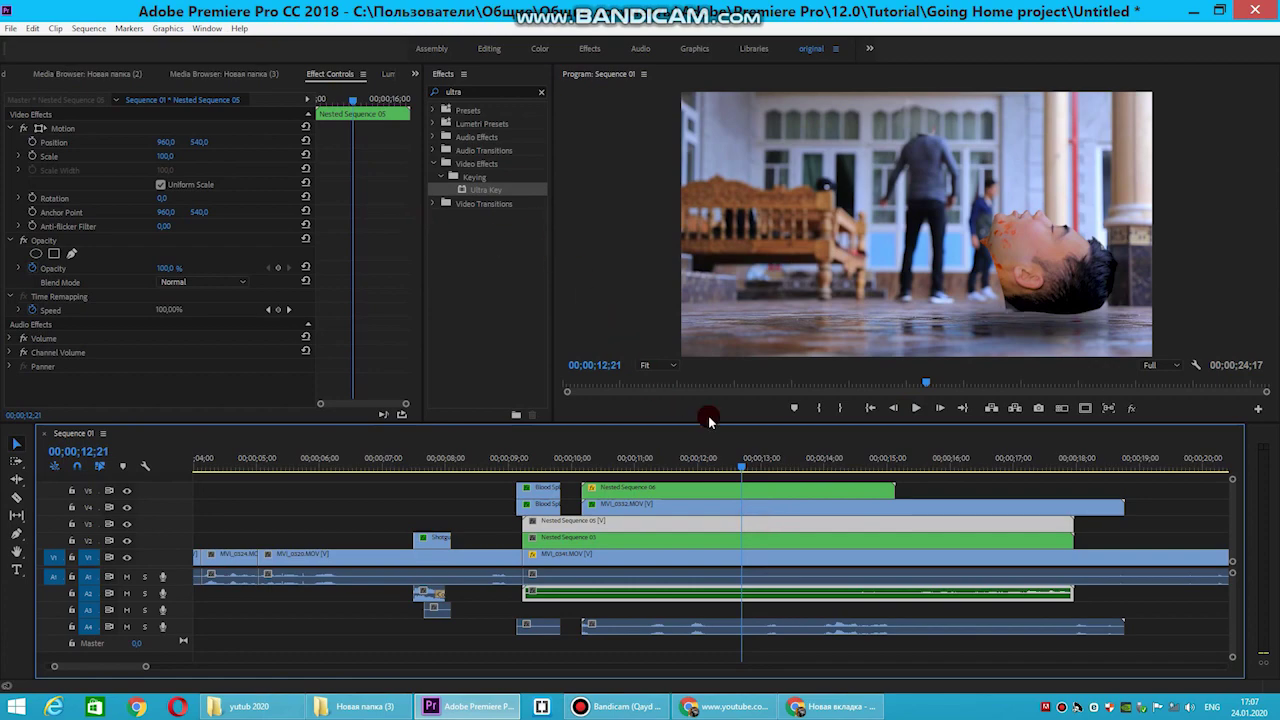
left_click_drag(742, 462, 718, 462)
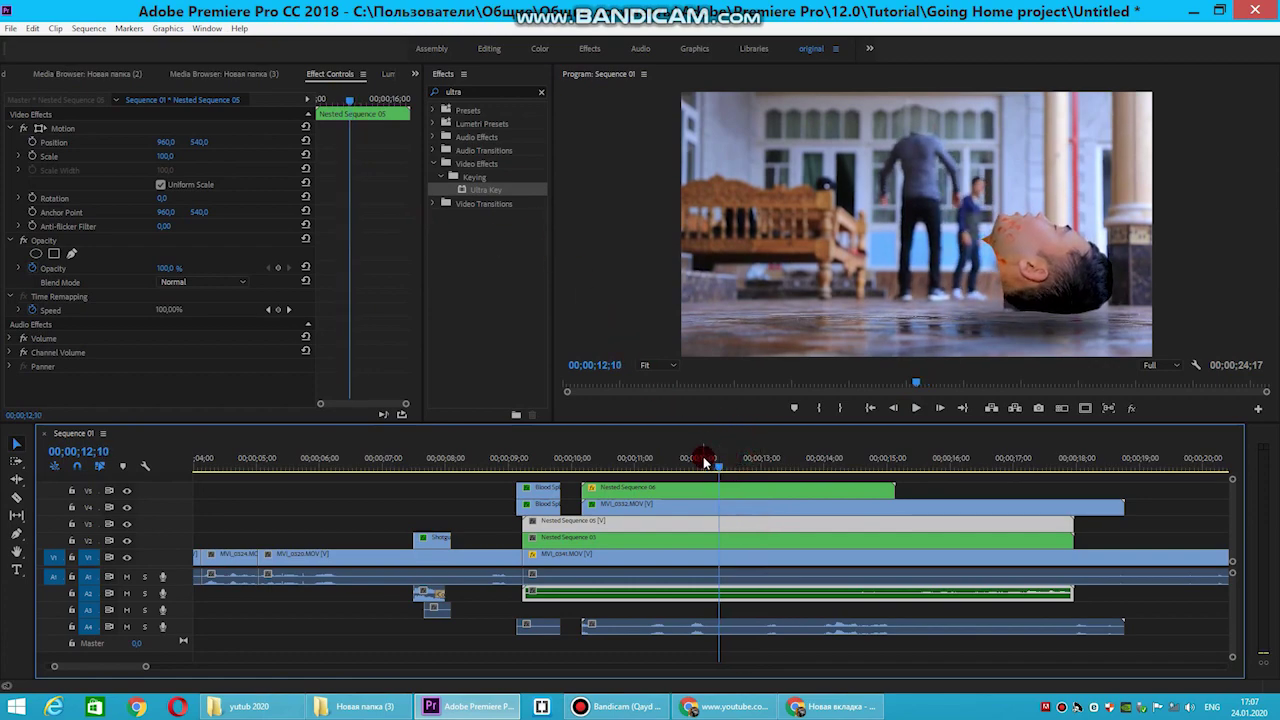
left_click(710, 528)
left_click(711, 540)
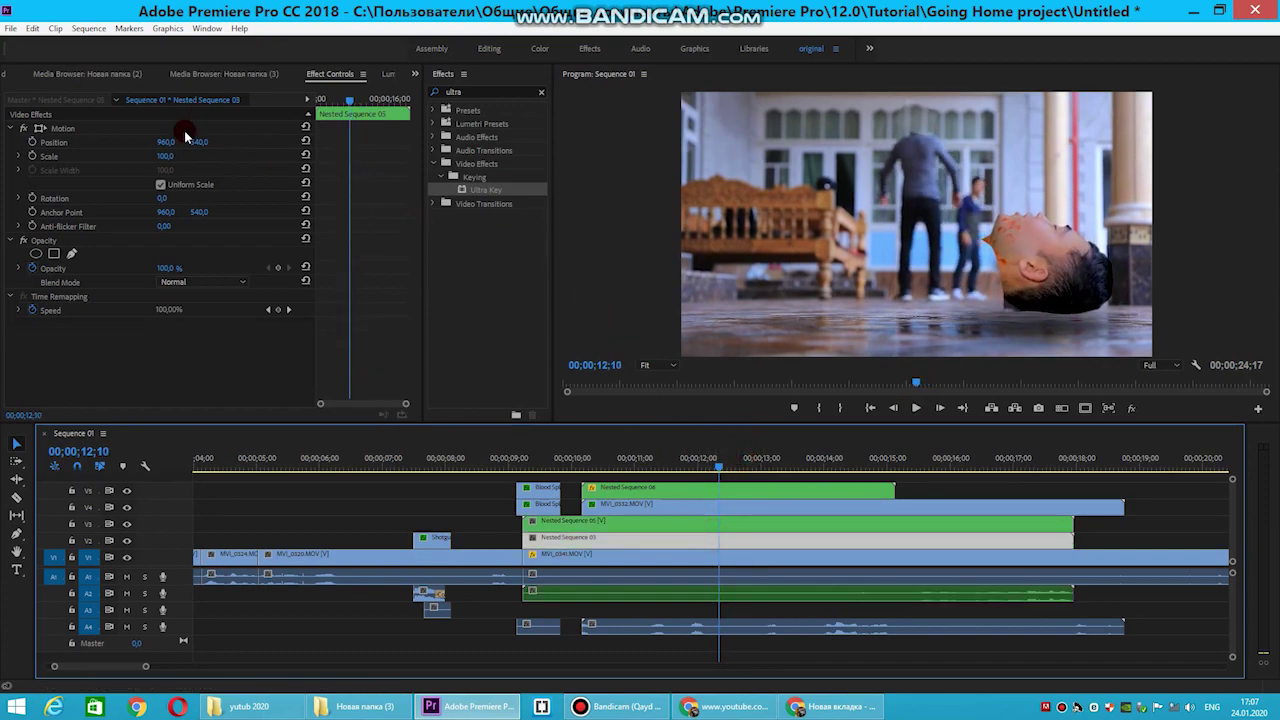
left_click_drag(714, 460, 722, 468)
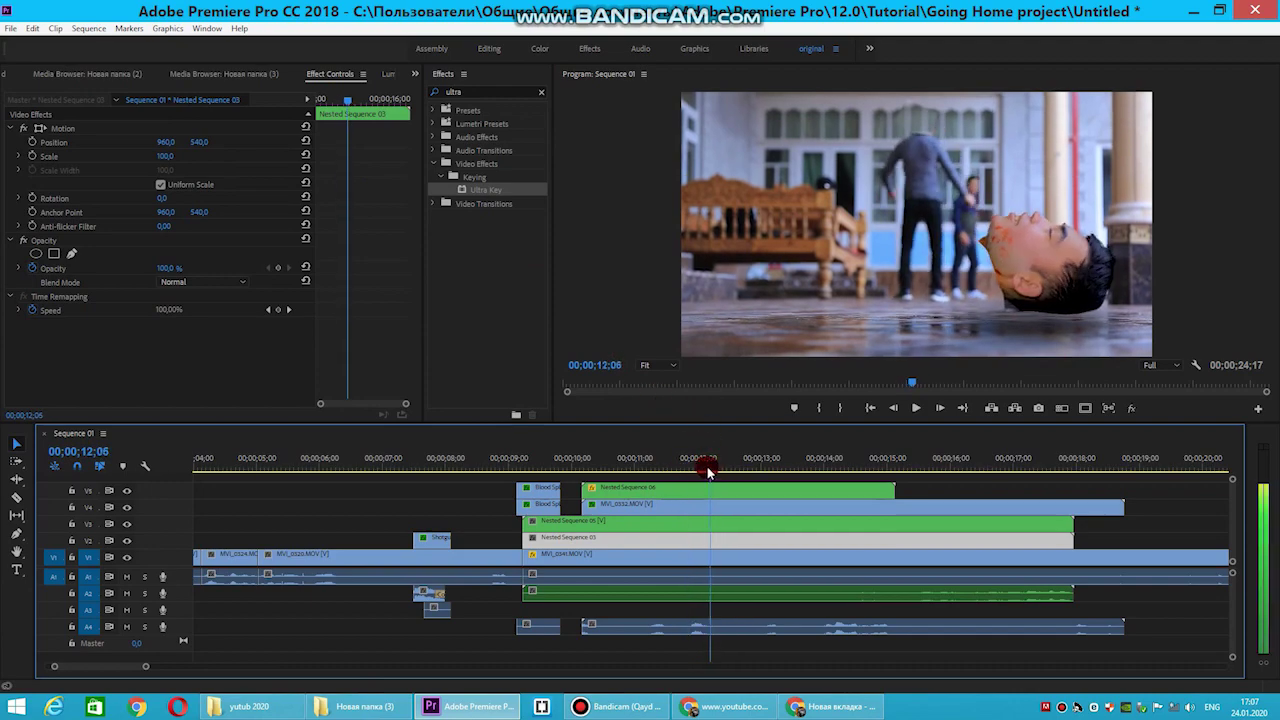